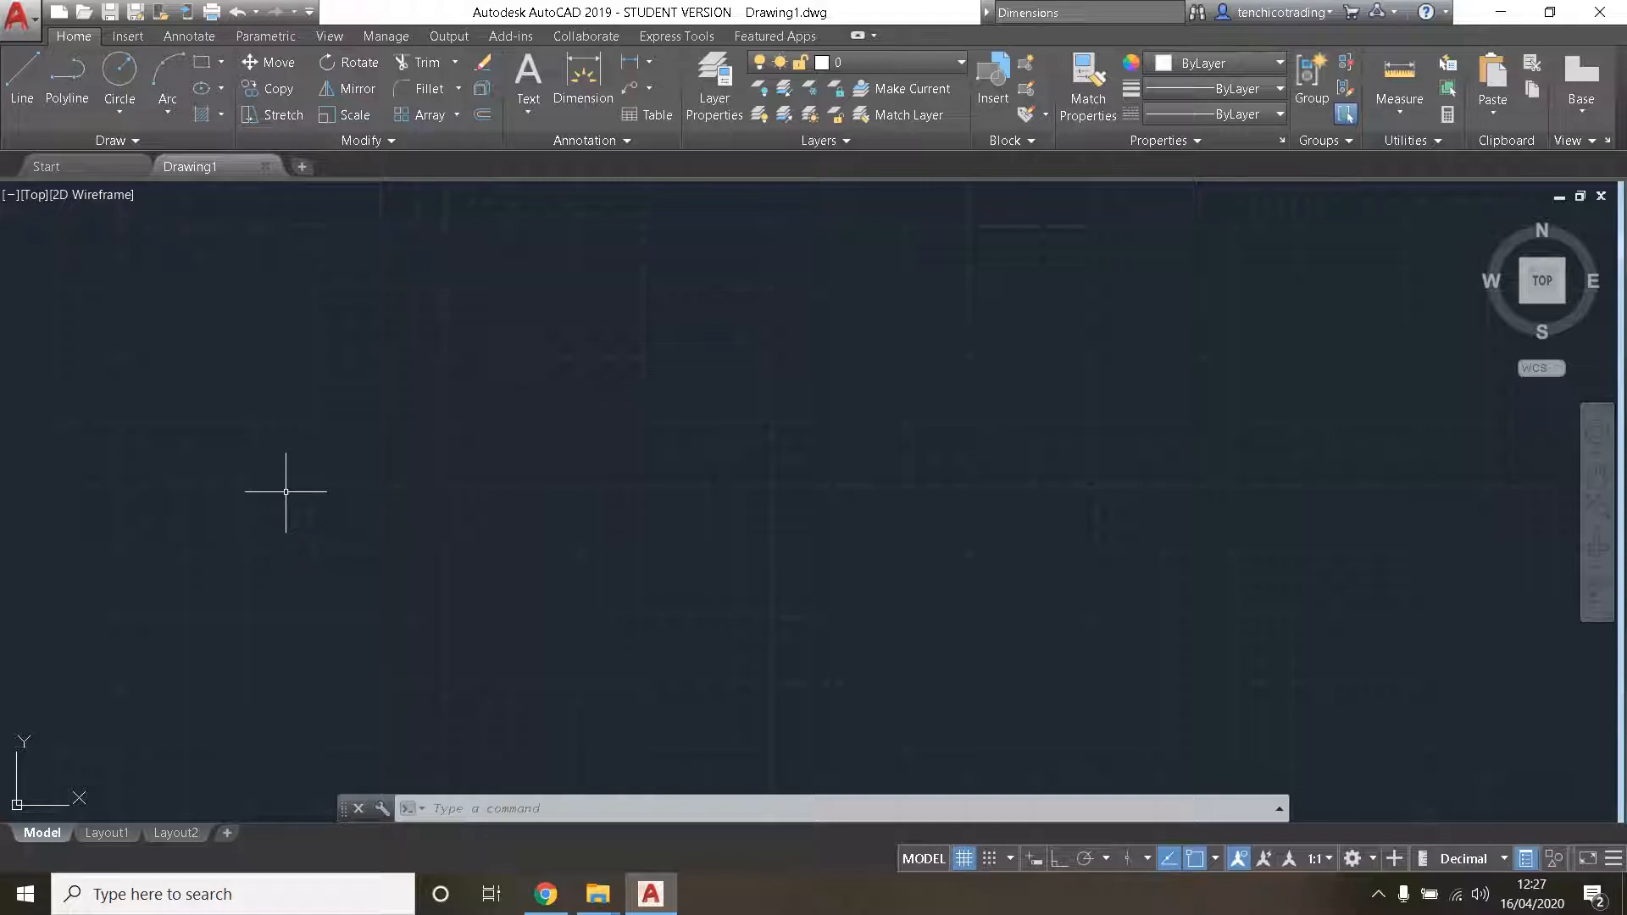
- Review the drawing tools, the status bar customization options and the list of available object snap modes
{"action": "left_click", "coordinate": [129, 140]}
{"action": "left_click", "coordinate": [1610, 863]}
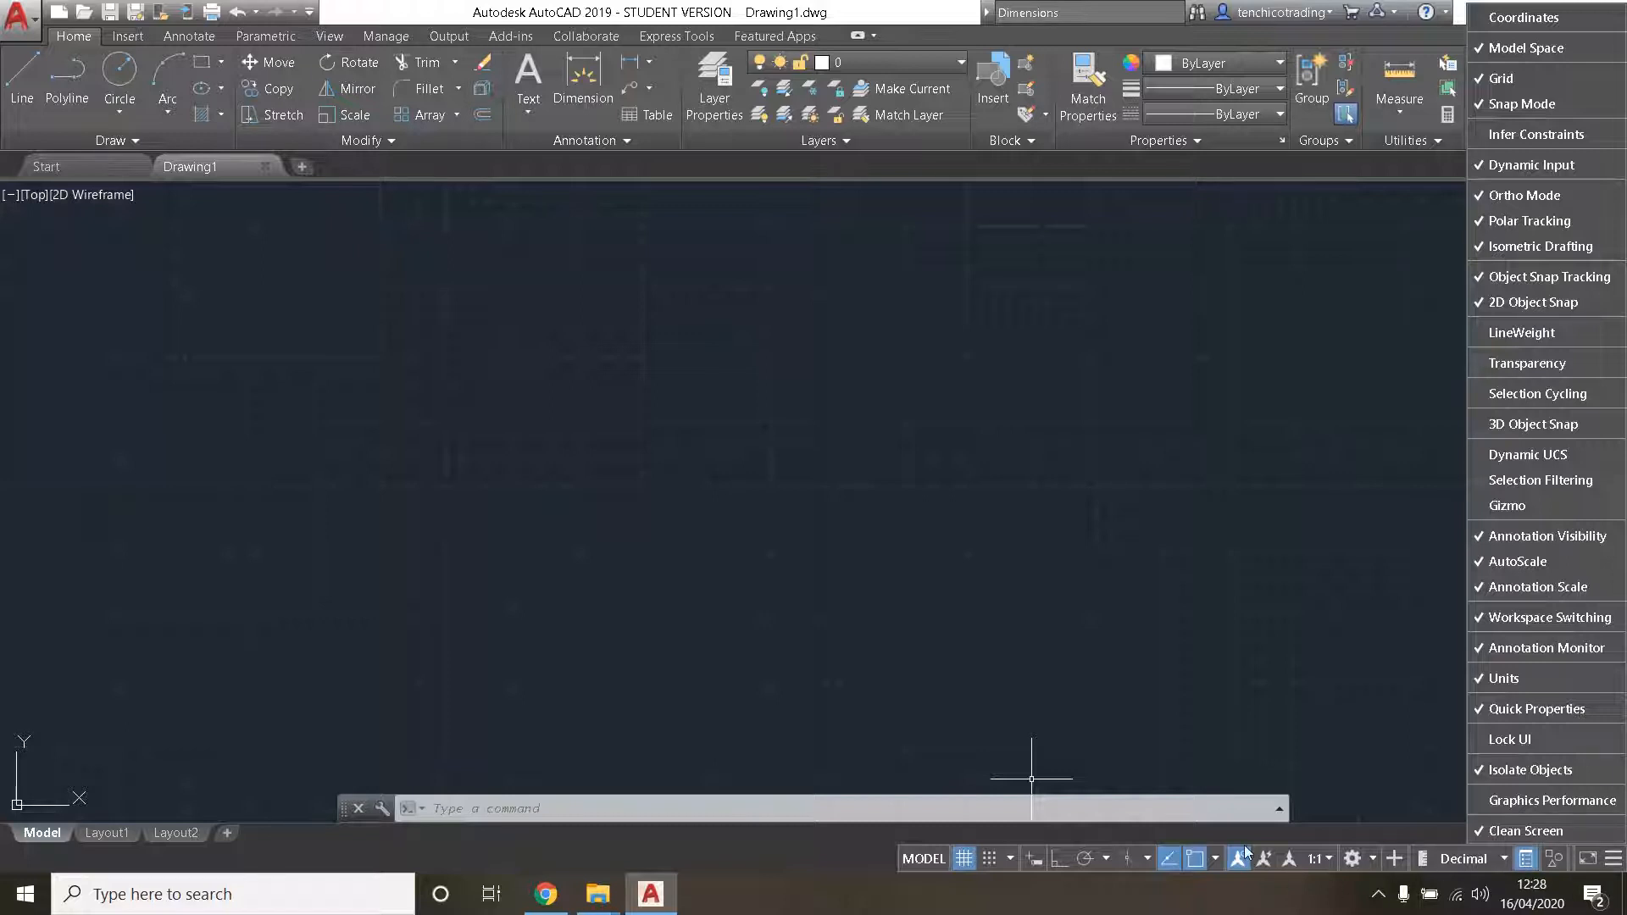
{"action": "left_click", "coordinate": [1216, 863]}
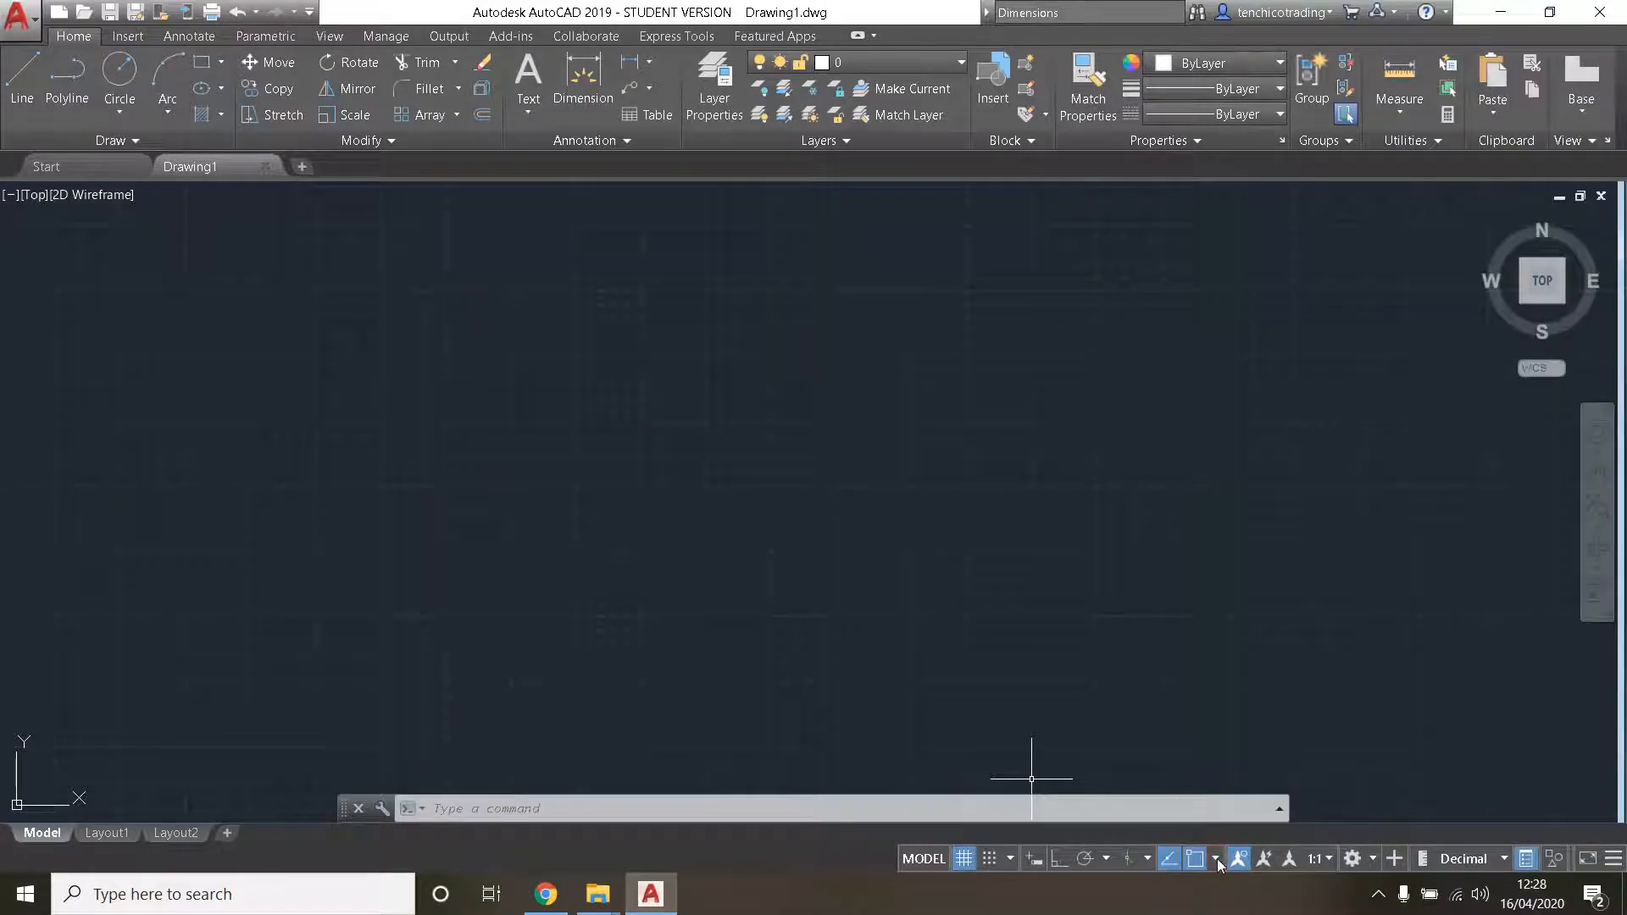
{"action": "left_click", "coordinate": [1216, 860]}
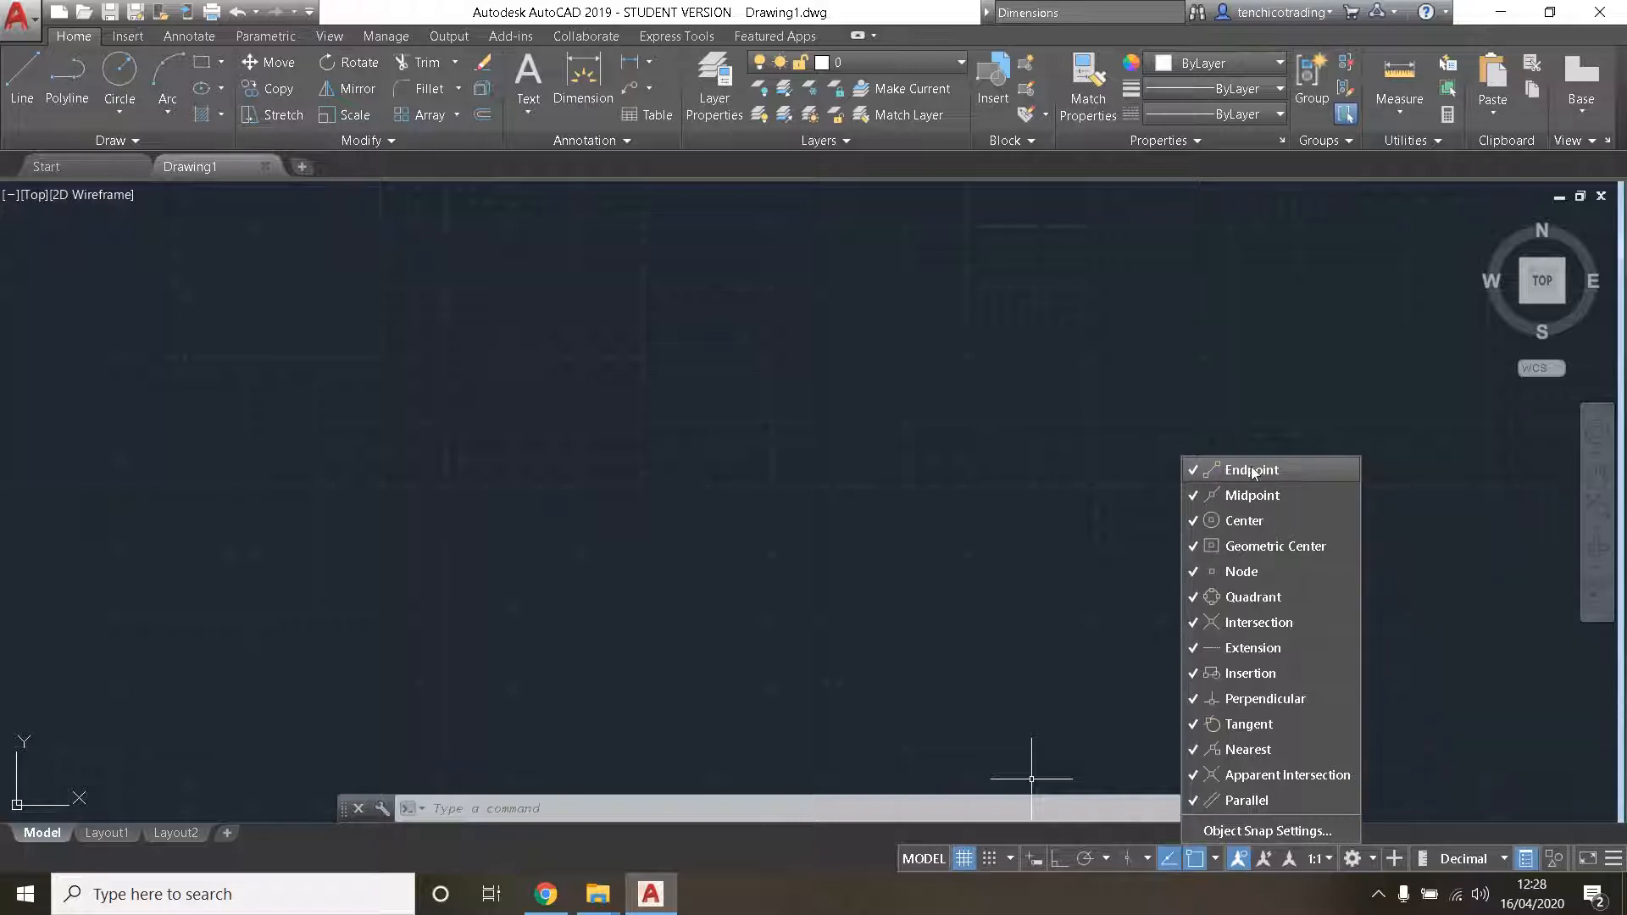
- Start the Line command and turn on dynamic input so lengths and angles show at the cursor
{"action": "left_click", "coordinate": [21, 75]}
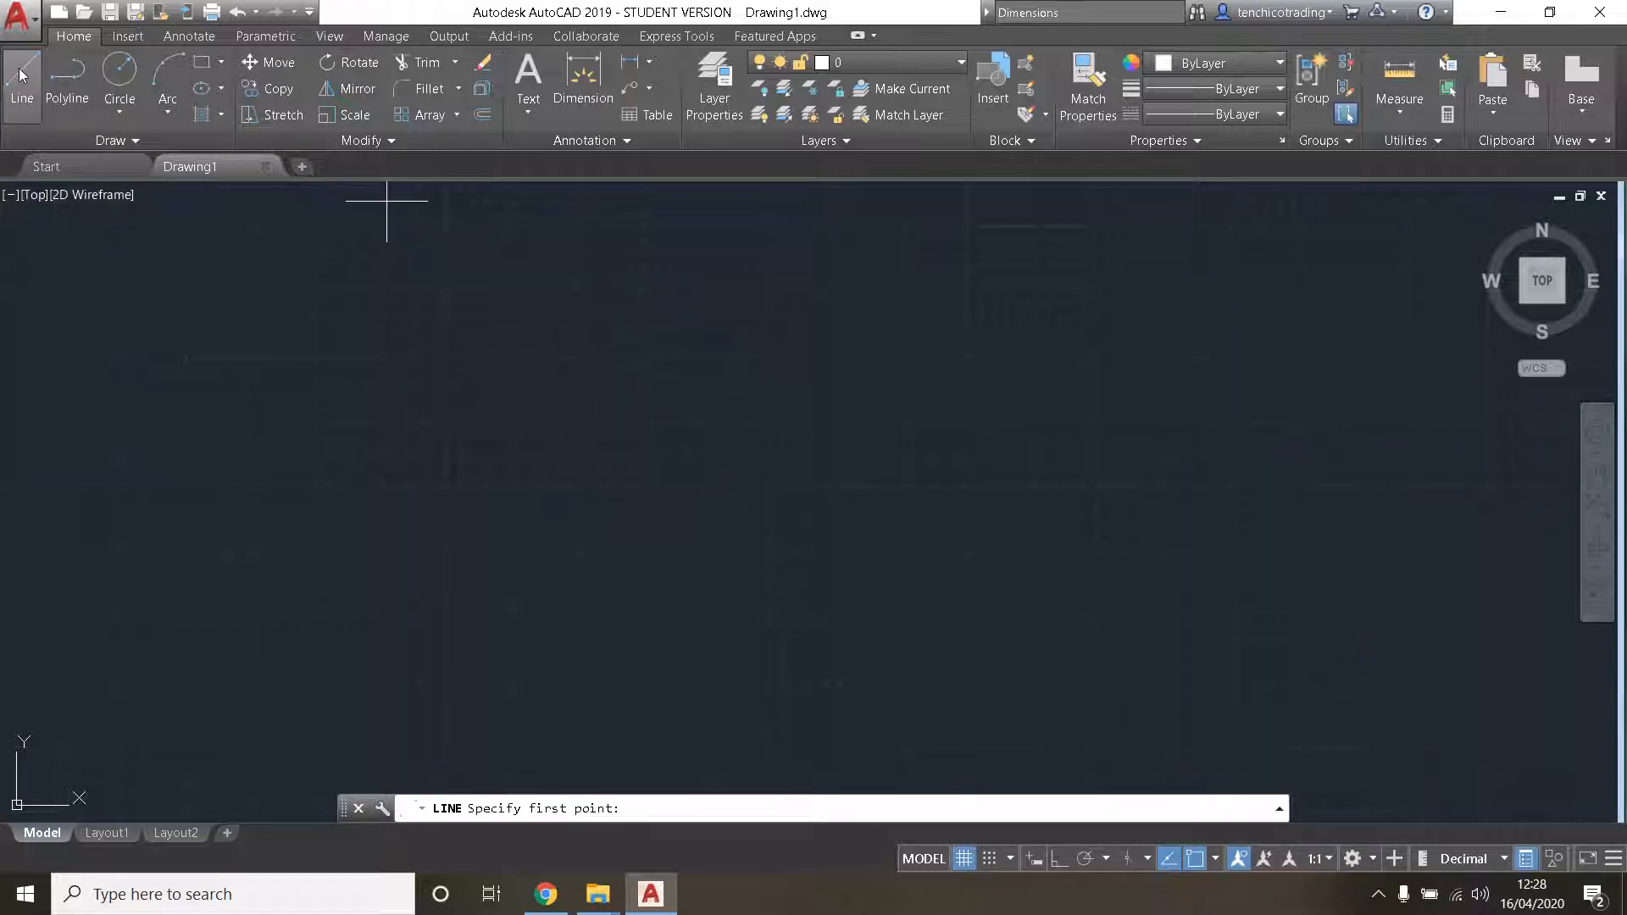
{"action": "left_click", "coordinate": [21, 75]}
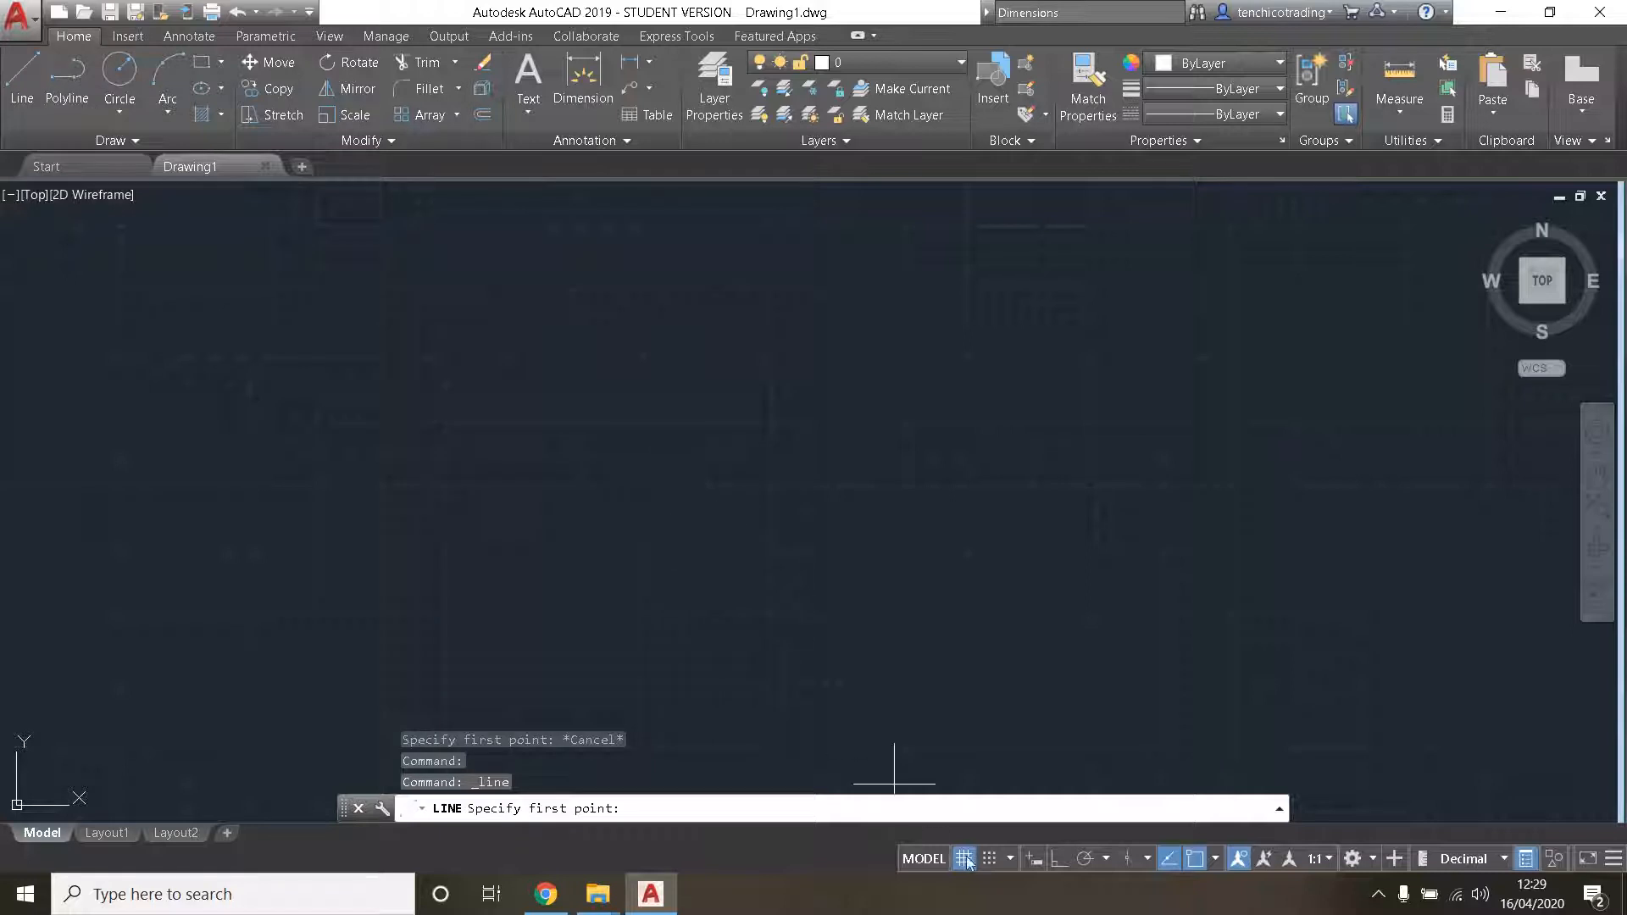
{"action": "left_click", "coordinate": [1034, 861]}
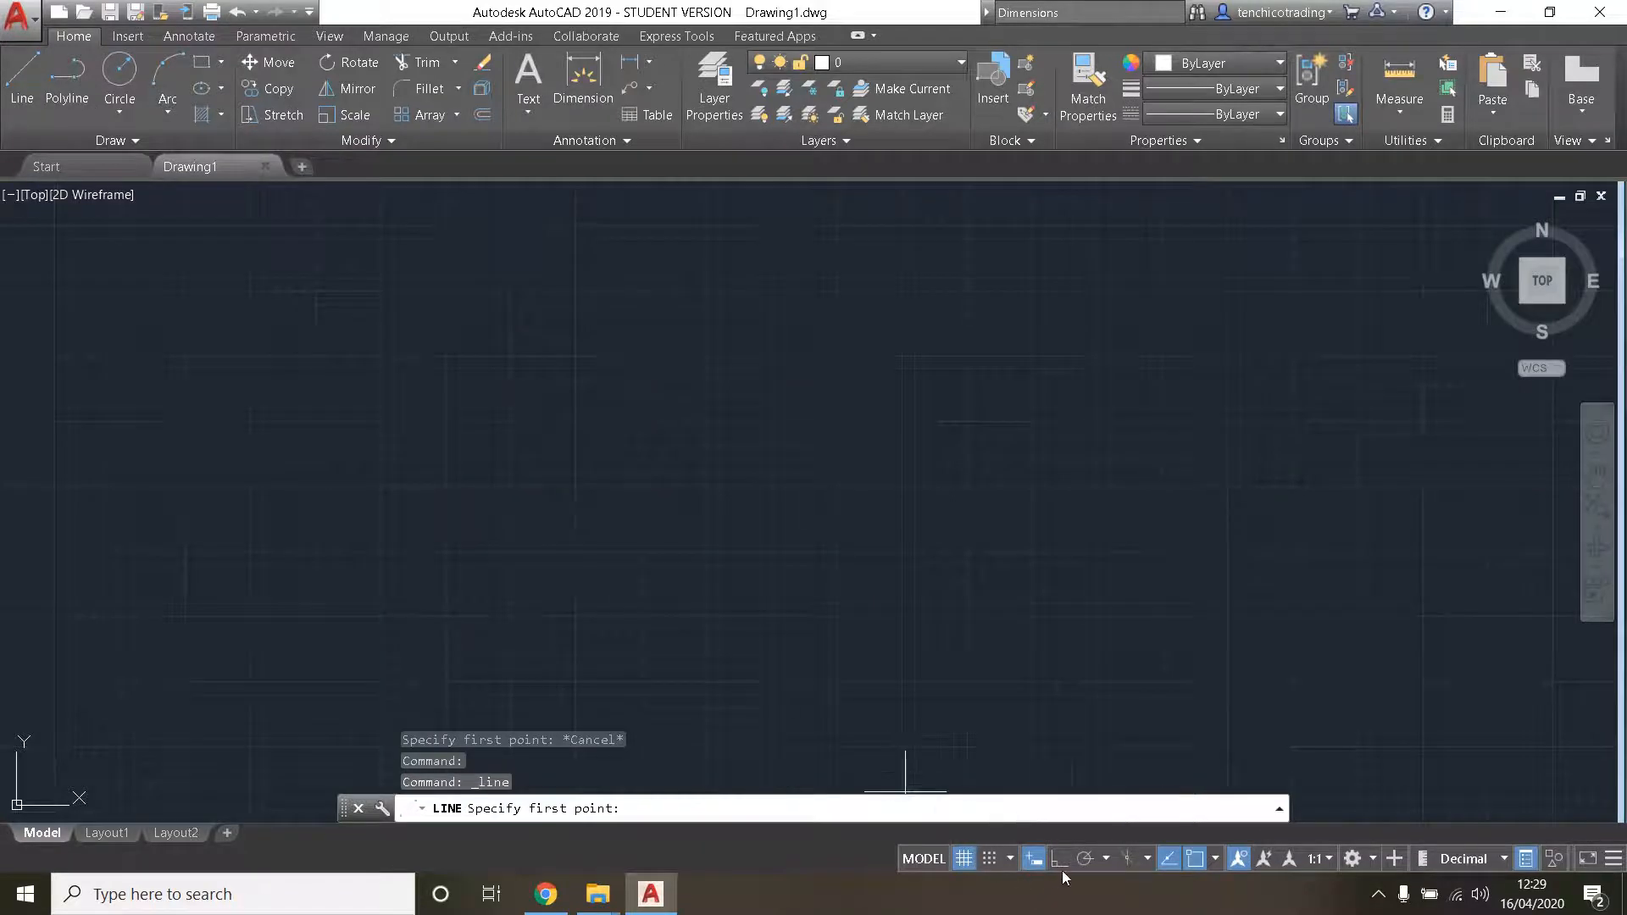
- Draw a single near-horizontal line about 2,100 units long across the upper part of the drawing
{"action": "left_click", "coordinate": [316, 373]}
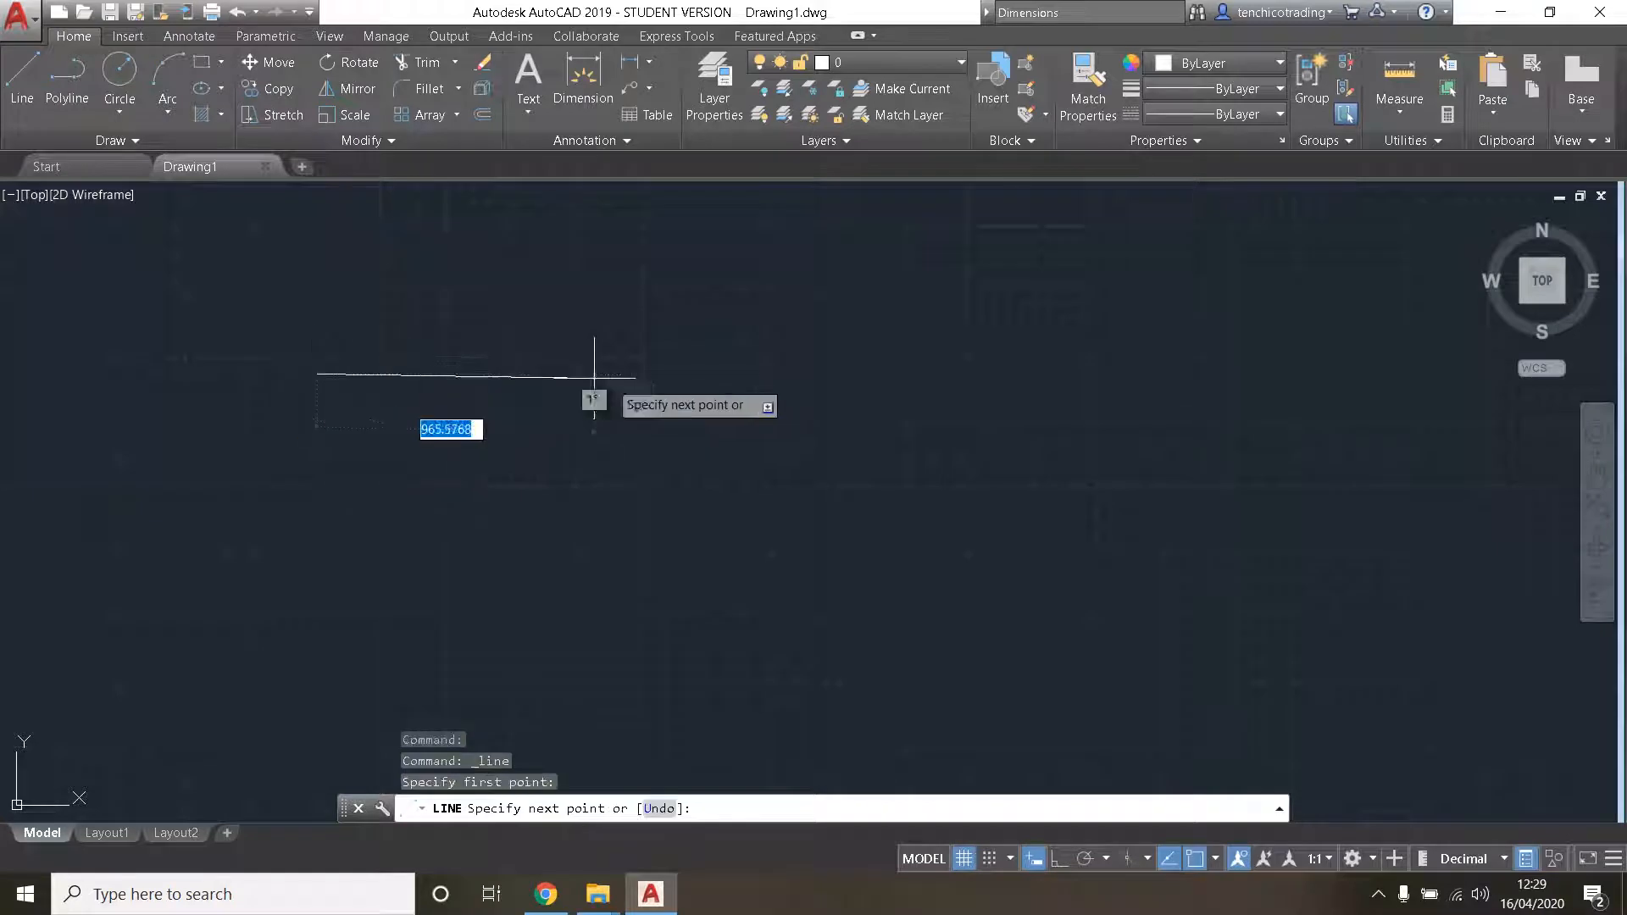
{"action": "left_click", "coordinate": [852, 381]}
{"action": "key", "text": "Escape"}
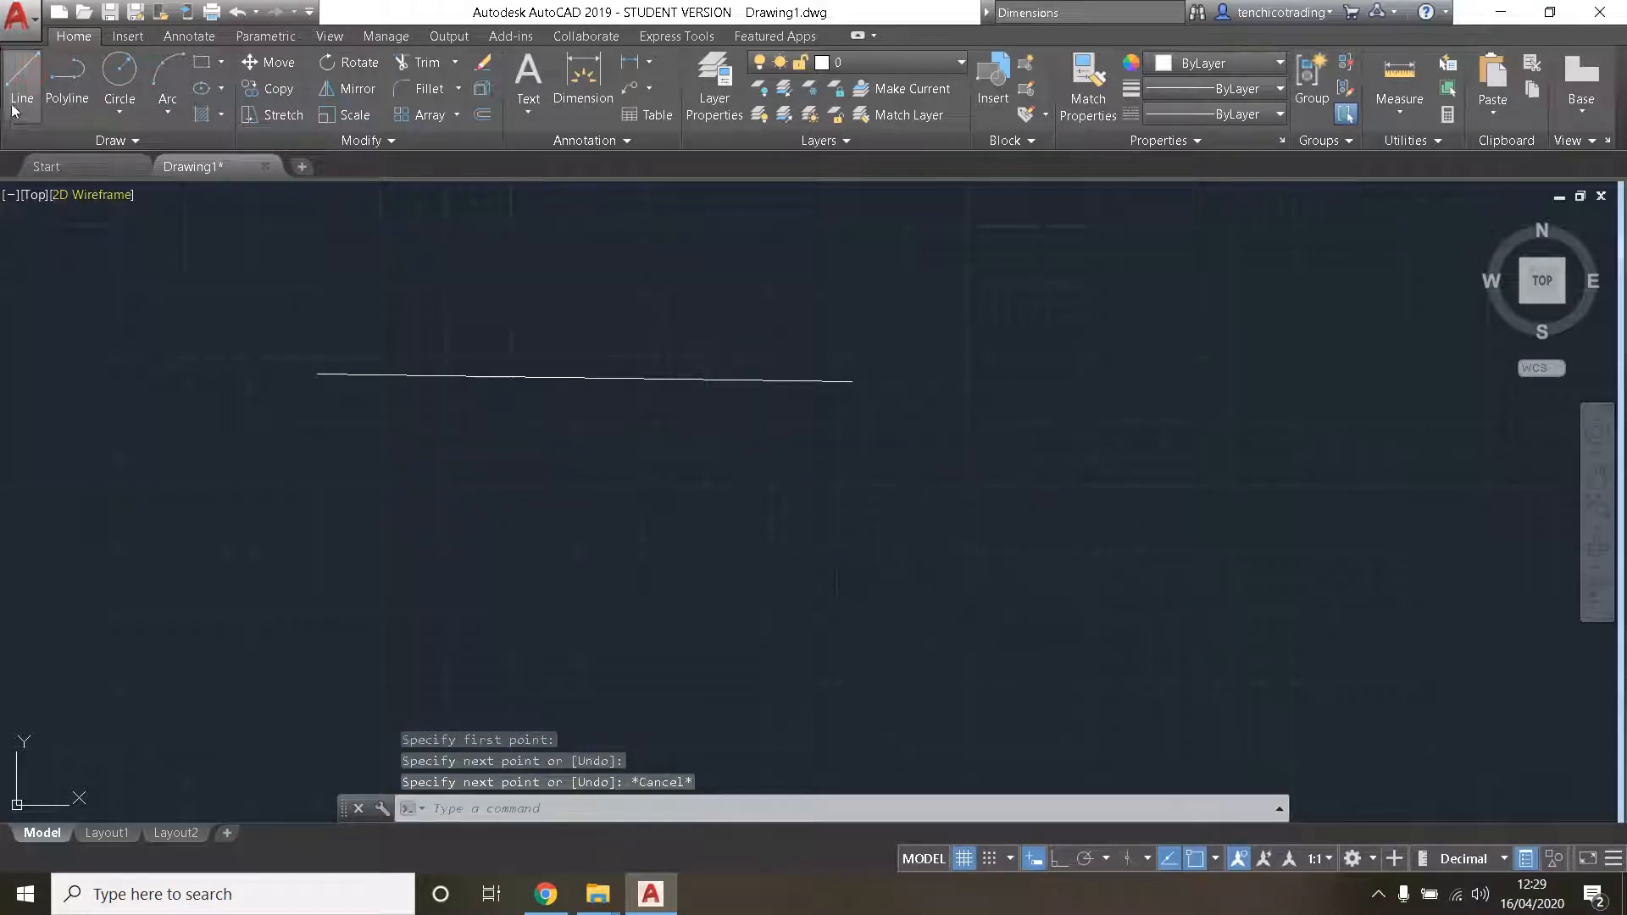
- Draw two connected lines from the horizontal line's midpoint down to a point below and back up to its far endpoint
{"action": "left_click", "coordinate": [22, 72]}
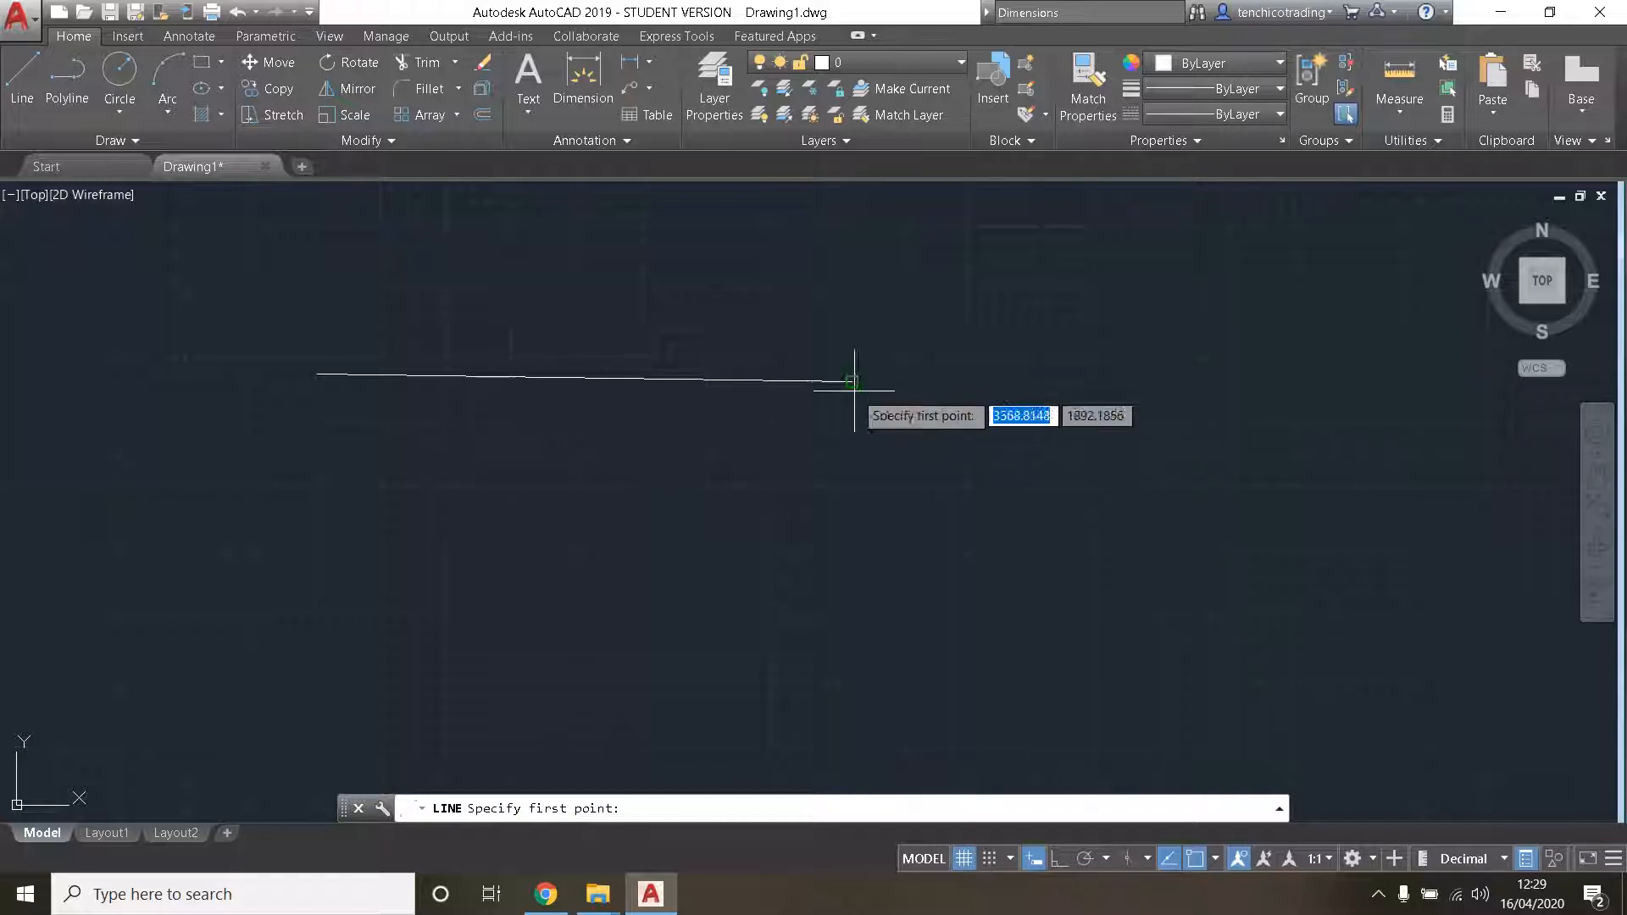
{"action": "left_click", "coordinate": [585, 378]}
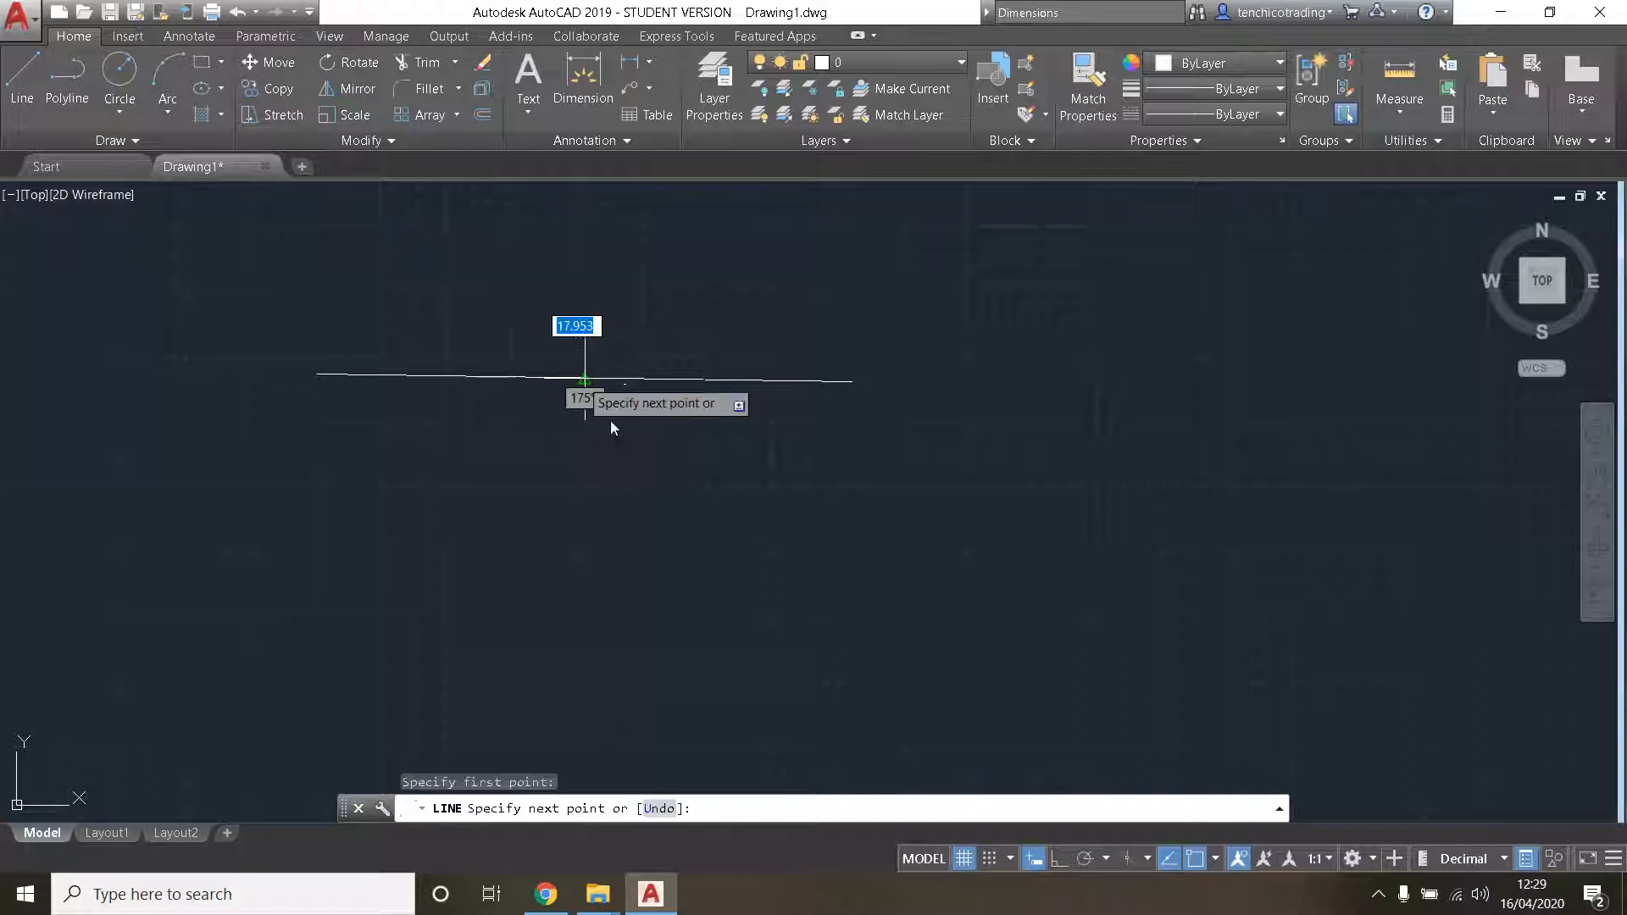
{"action": "left_click", "coordinate": [761, 650]}
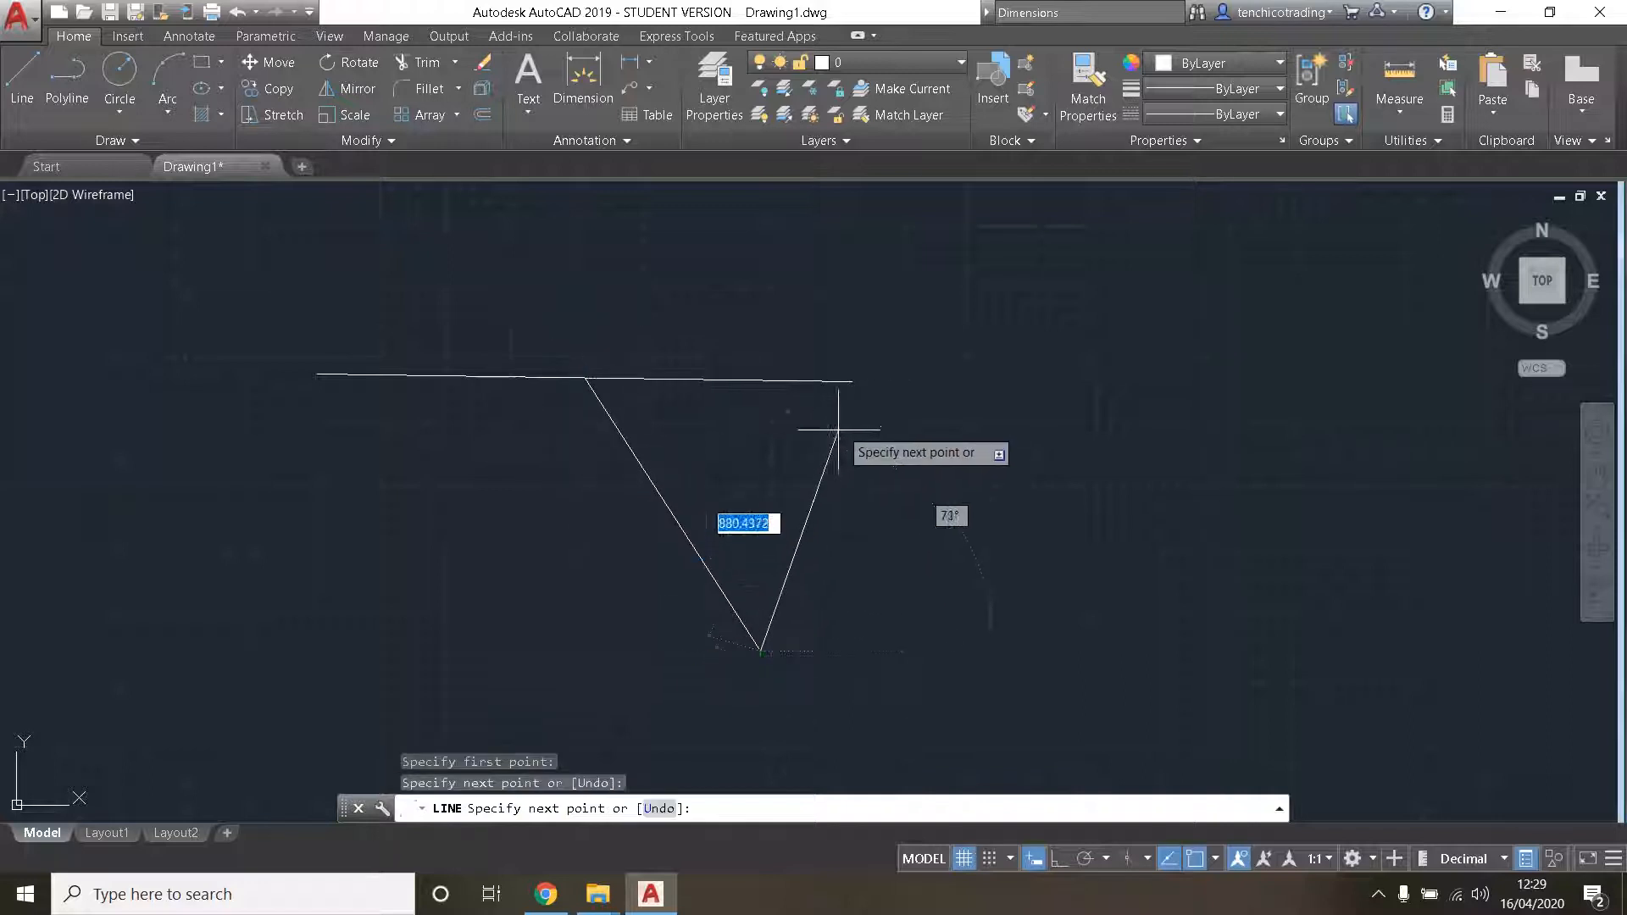
{"action": "left_click", "coordinate": [853, 382]}
{"action": "key", "text": "Escape"}
- Check the snapped corner at close range, and erase all three lines
{"action": "scroll", "coordinate": [859, 401], "scroll_direction": "up", "scroll_amount": 6}
{"action": "scroll", "coordinate": [818, 303], "scroll_direction": "up", "scroll_amount": 6}
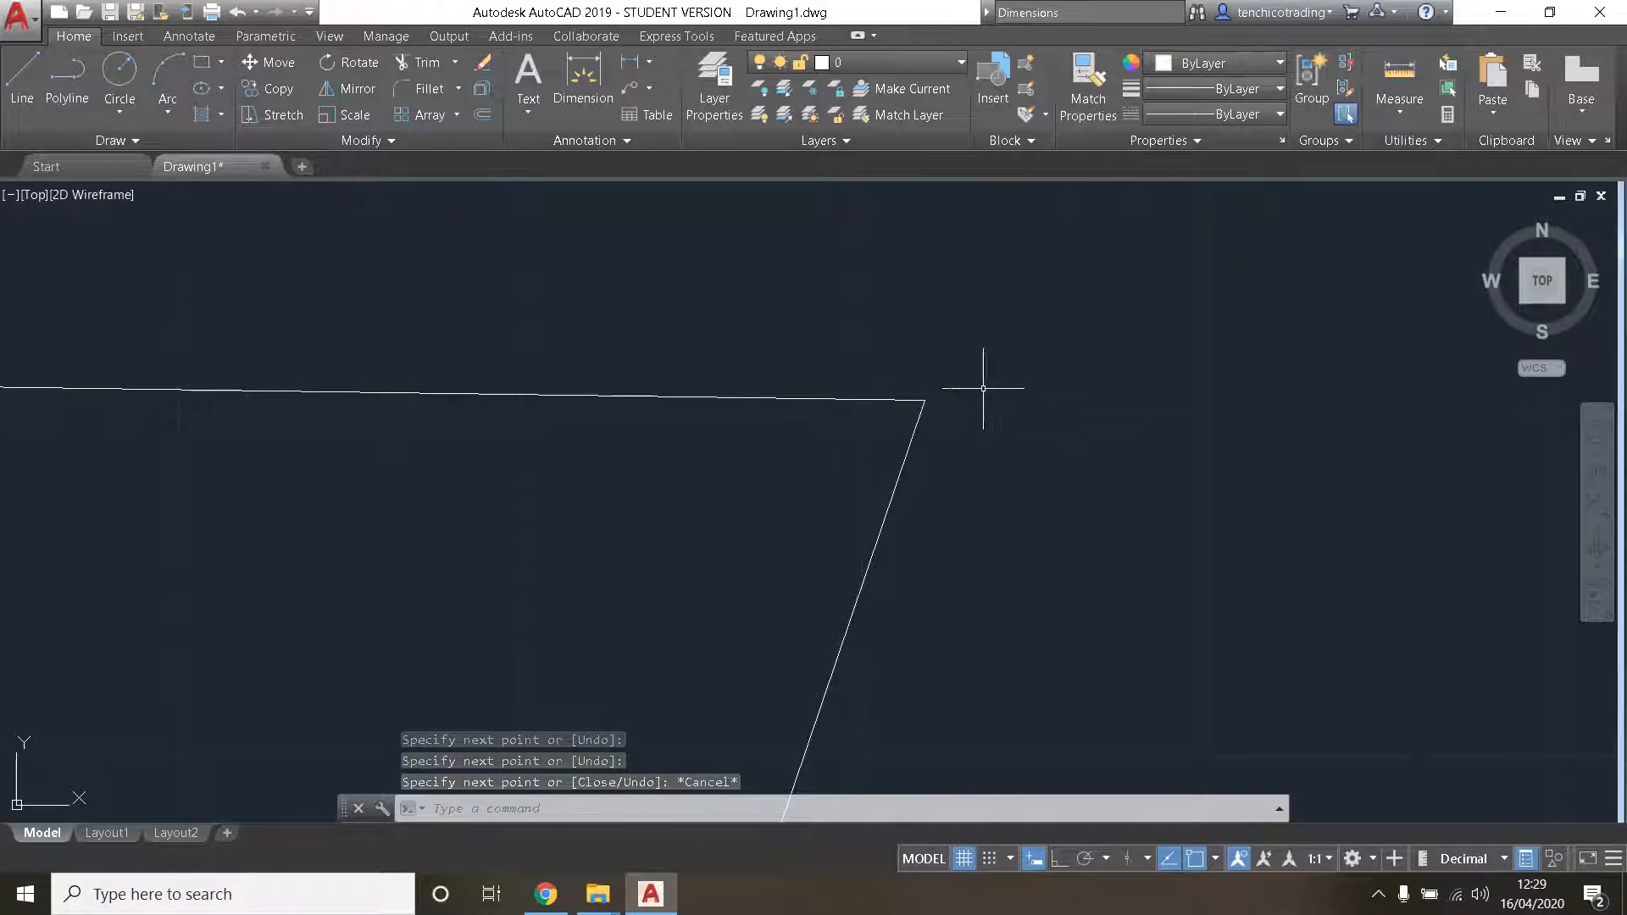
{"action": "scroll", "coordinate": [896, 423], "scroll_direction": "down", "scroll_amount": 5}
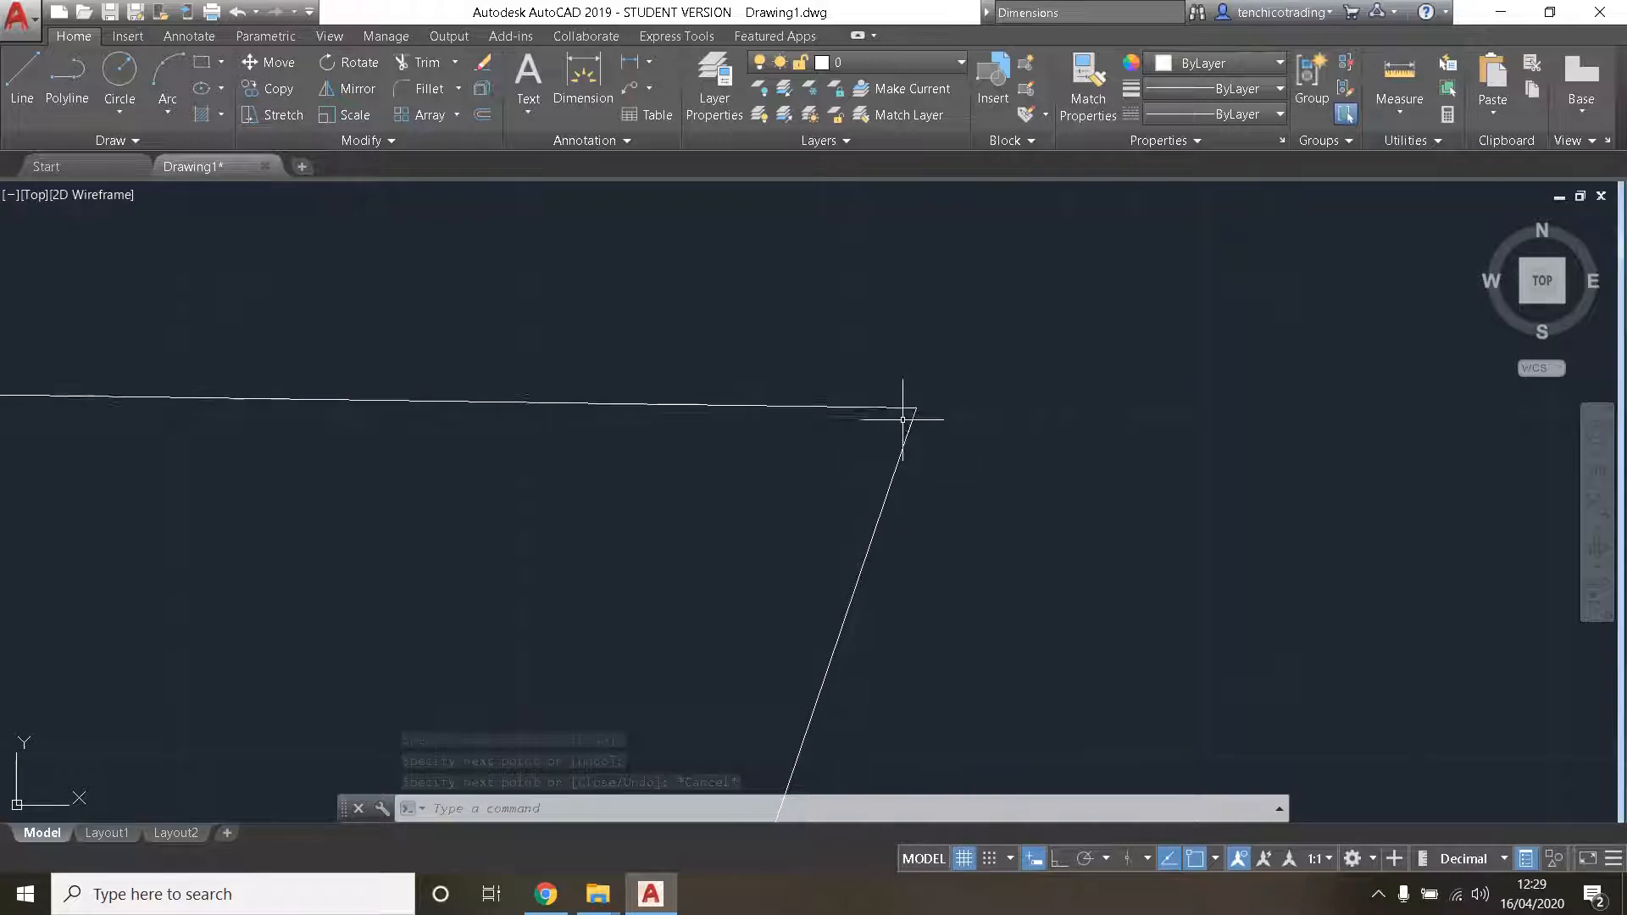
{"action": "scroll", "coordinate": [903, 397], "scroll_direction": "down", "scroll_amount": 3}
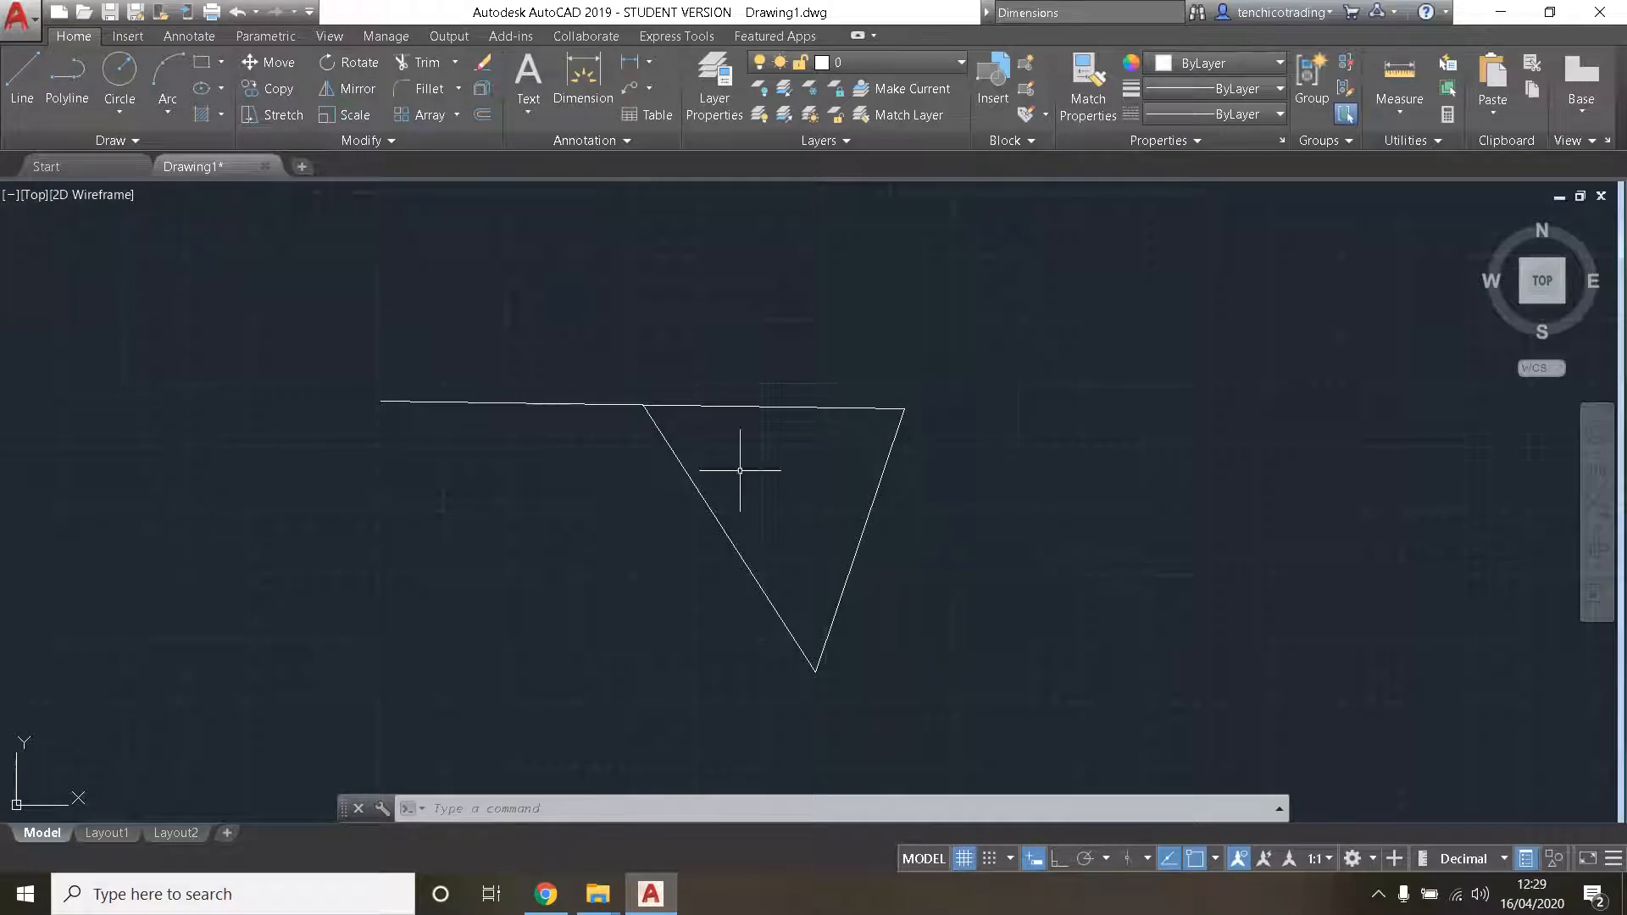
{"action": "mouse_move", "coordinate": [1015, 313]}
{"action": "left_mouse_down"}
{"action": "mouse_move", "coordinate": [343, 527]}
{"action": "mouse_move", "coordinate": [395, 773]}
{"action": "mouse_move", "coordinate": [784, 774]}
{"action": "left_mouse_up"}
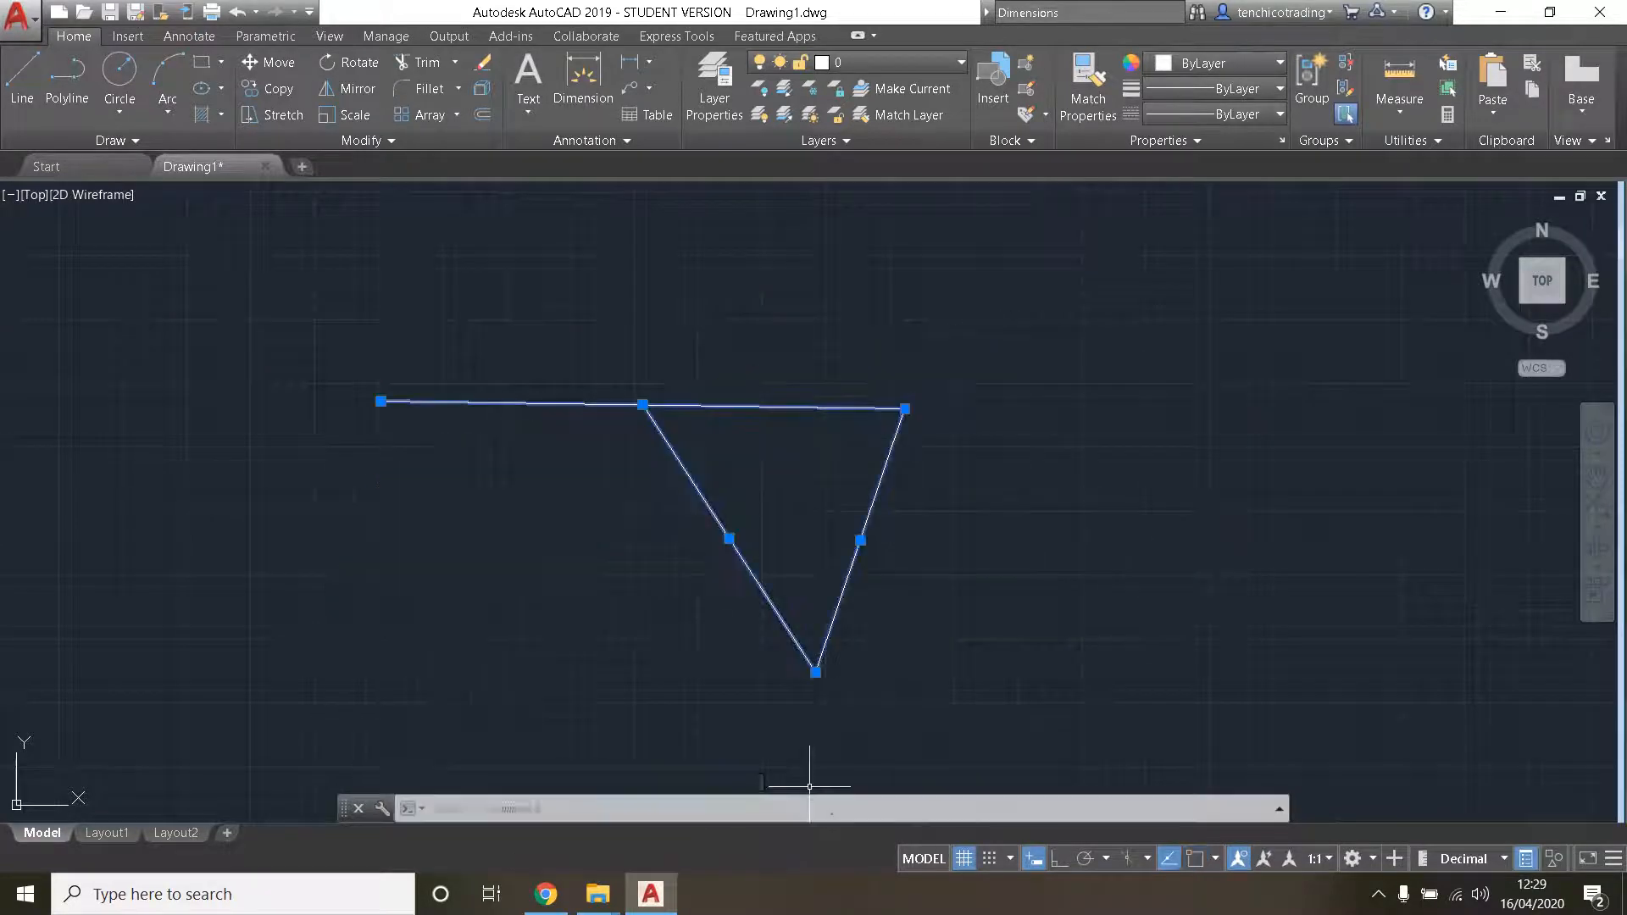
{"action": "key", "text": "Delete"}
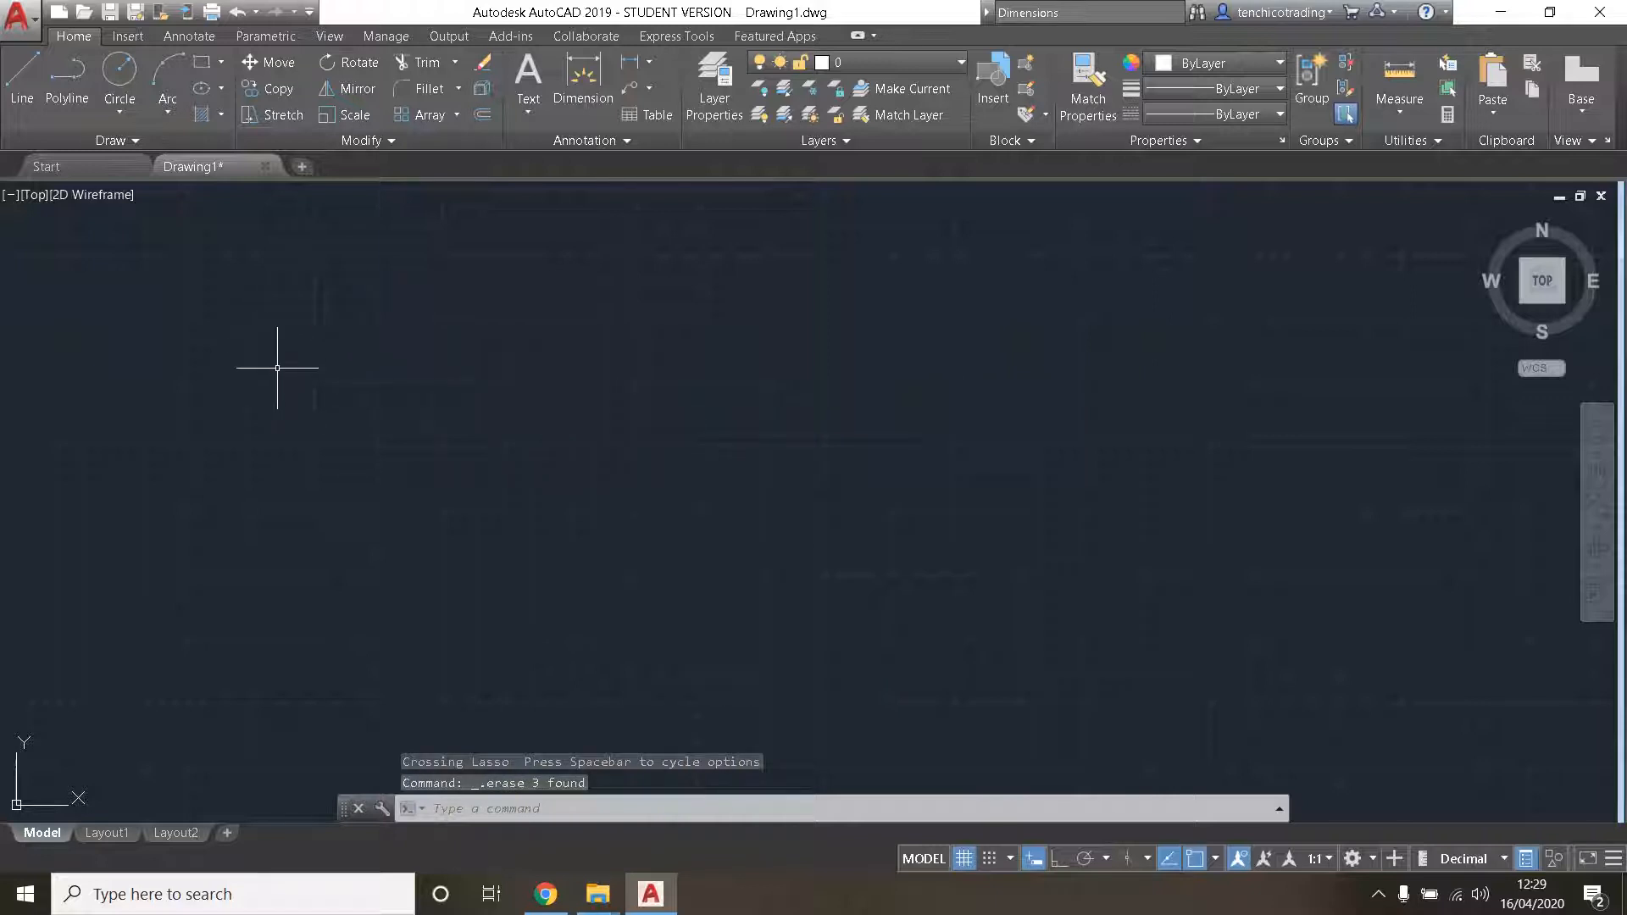
- Draw an open zigzag of five connected Line segments, starting with a near-horizontal segment about 1,736 units long
{"action": "left_click", "coordinate": [23, 95]}
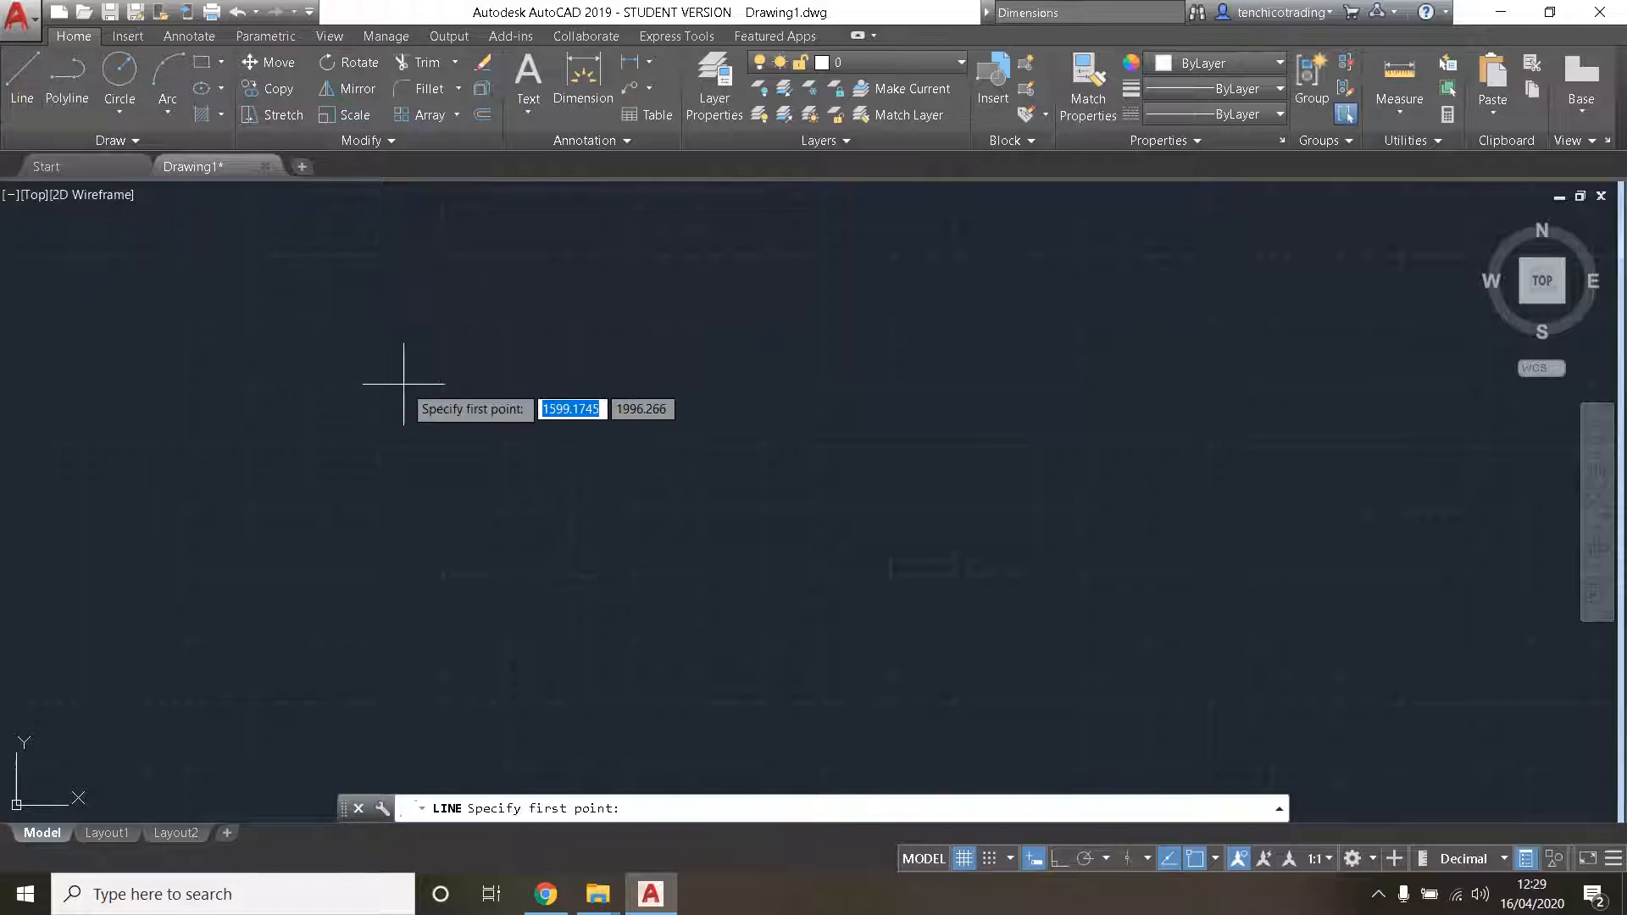
{"action": "left_click", "coordinate": [341, 357]}
{"action": "left_click", "coordinate": [836, 531]}
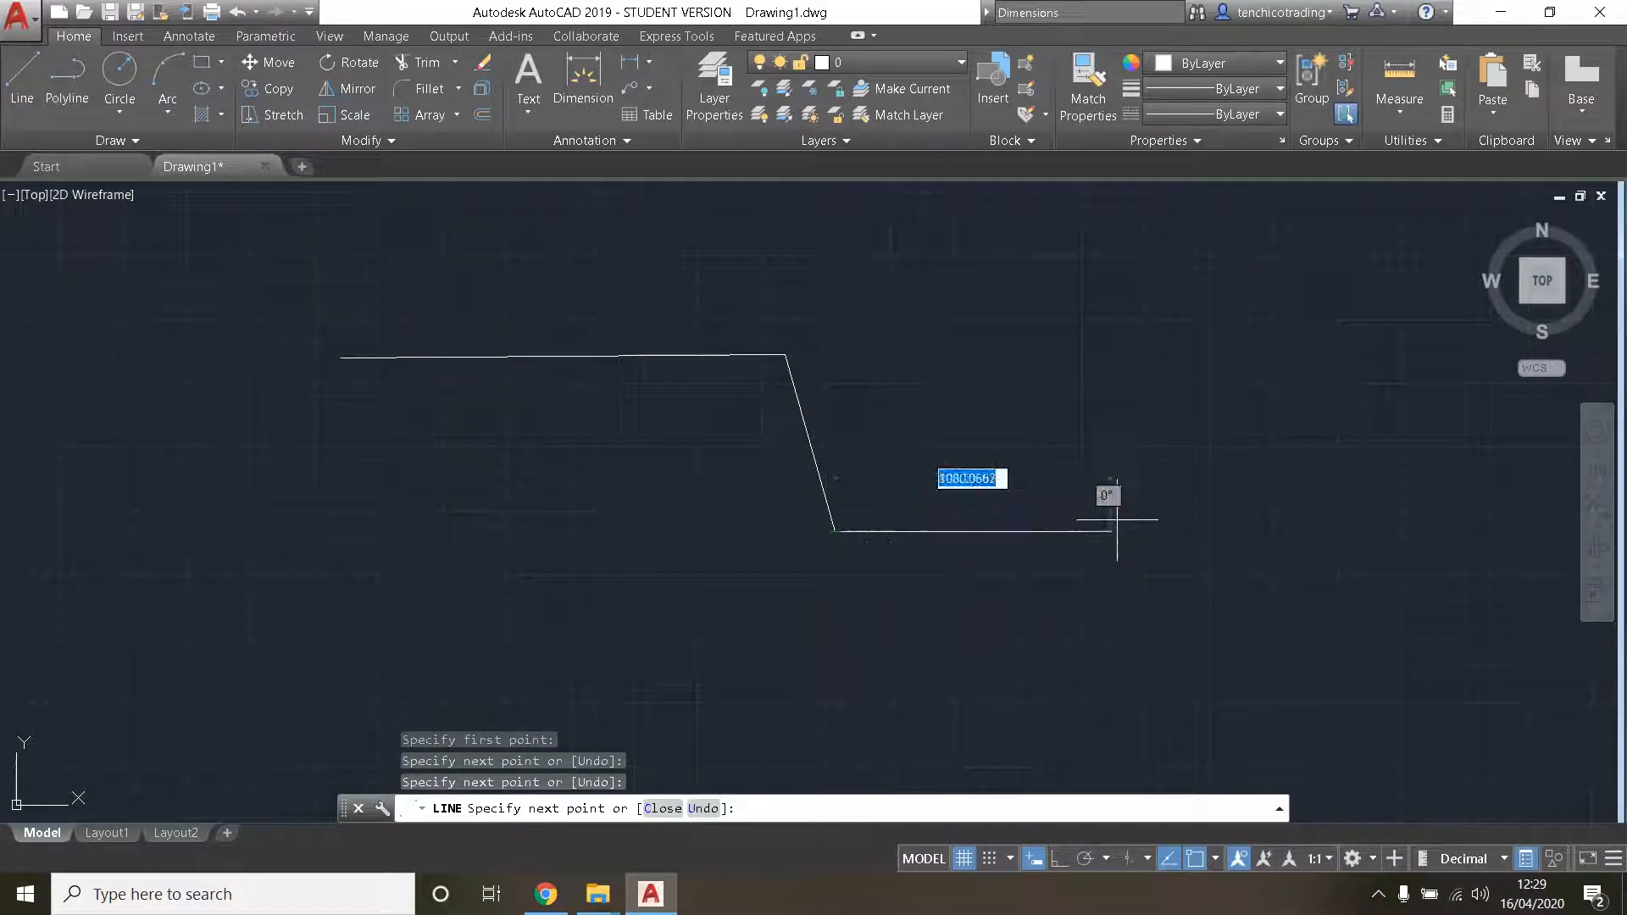
{"action": "left_click", "coordinate": [1122, 515]}
{"action": "left_click", "coordinate": [1176, 399]}
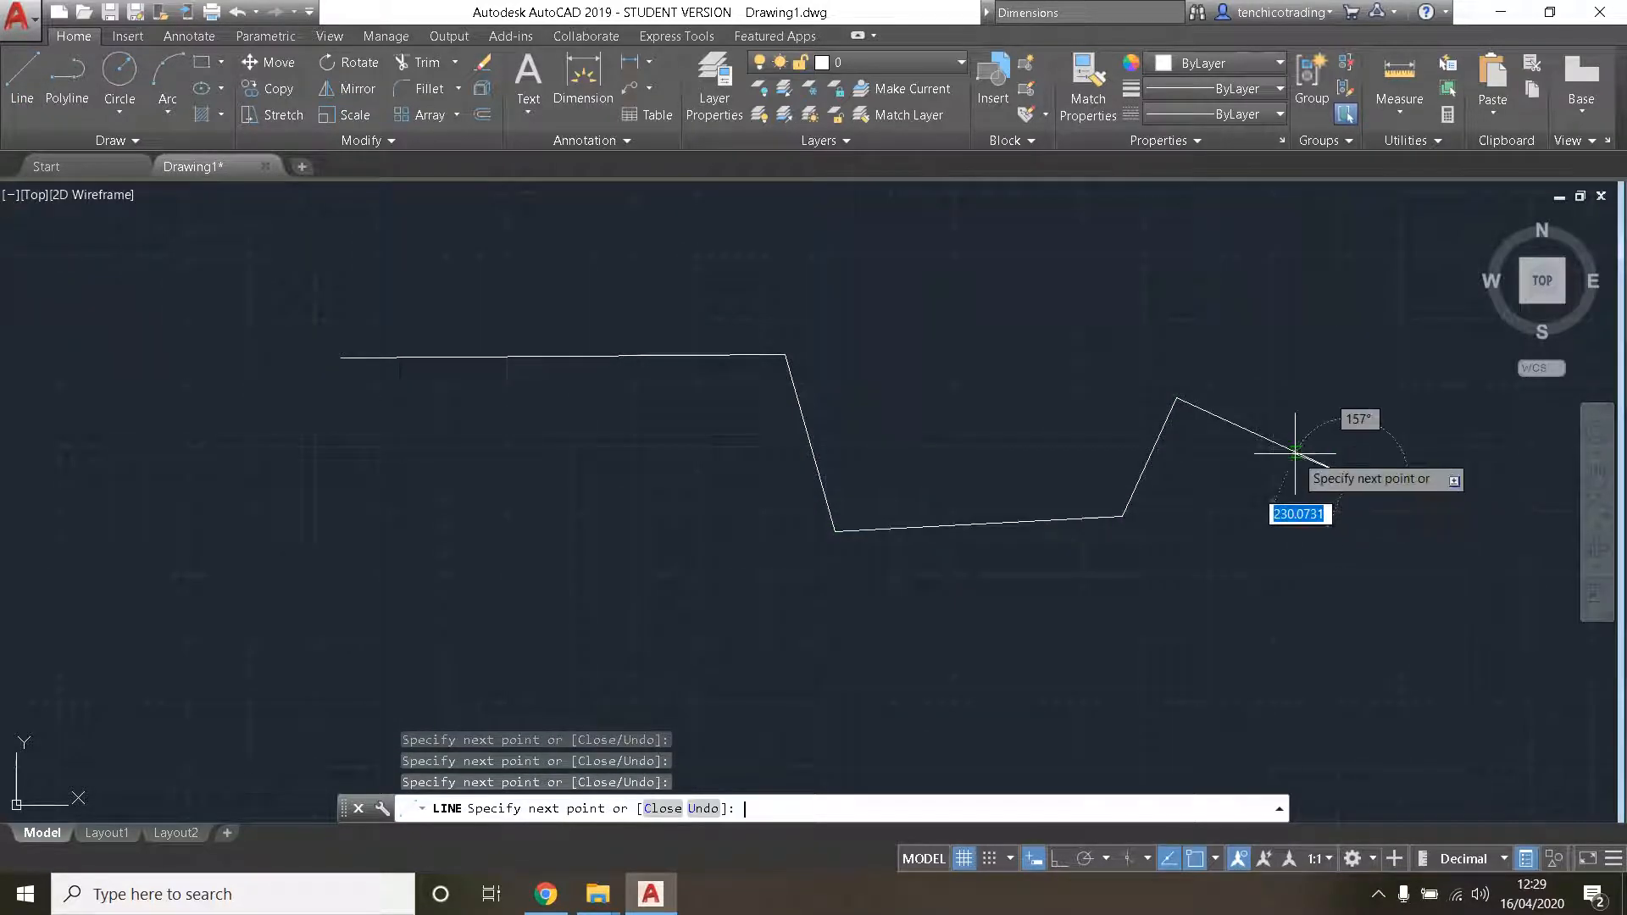
{"action": "type", "text": "`"}
{"action": "key", "text": "Escape"}
{"action": "key", "text": "Escape"}
{"action": "key", "text": "Escape"}
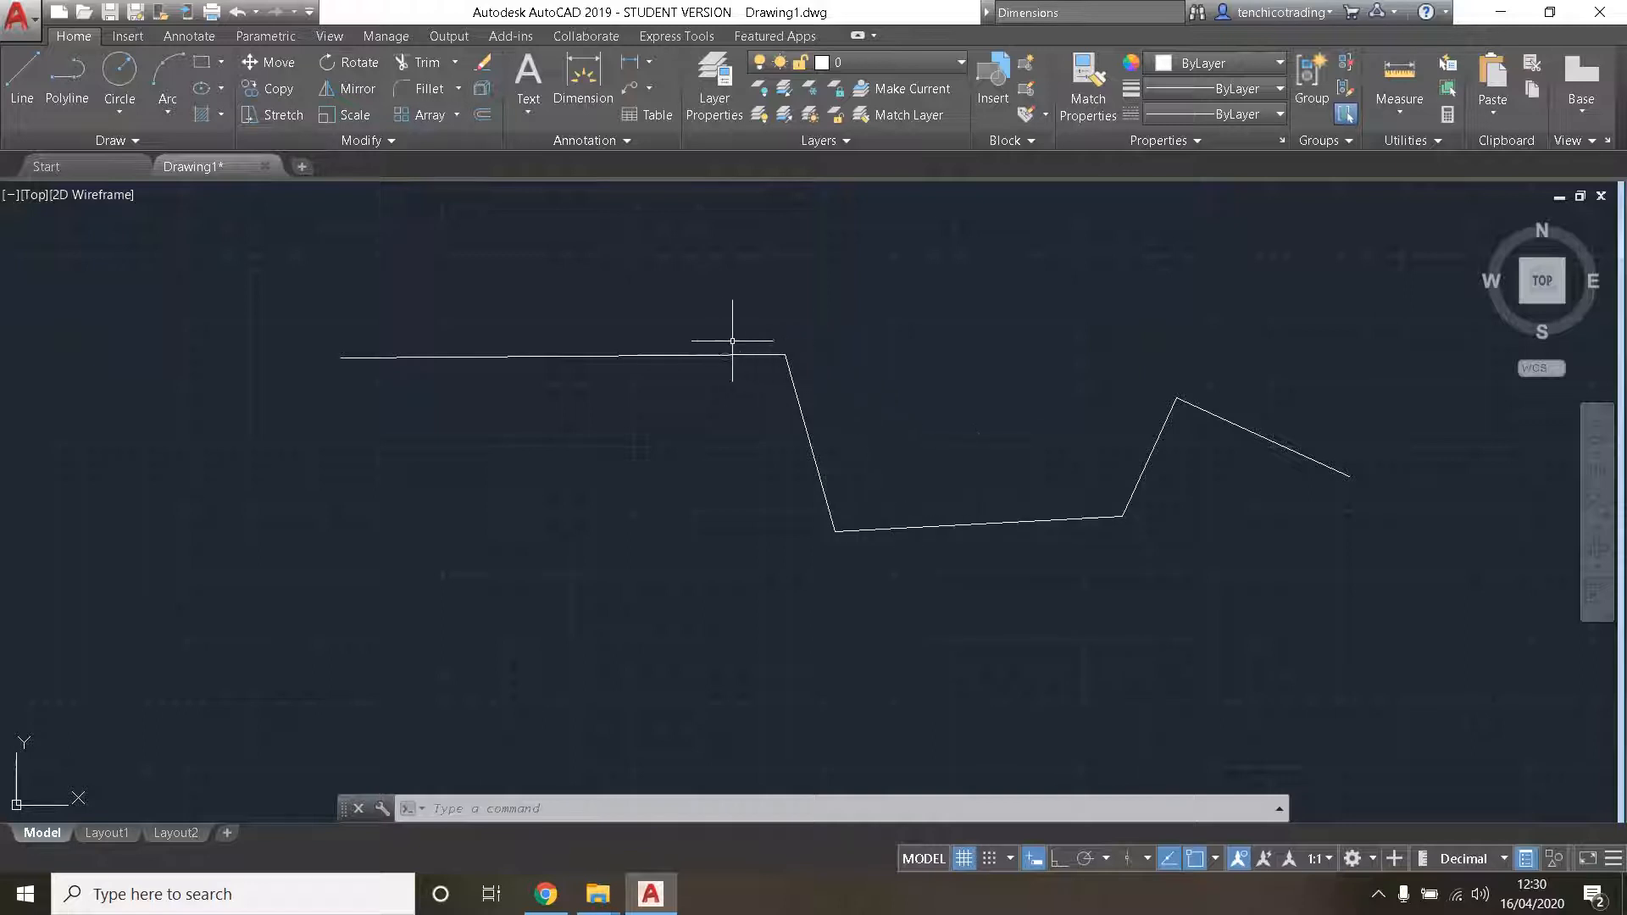
- Inspect the quick properties of the zigzag's first segment as a separate line object, and clear the selection
{"action": "mouse_move", "coordinate": [682, 353]}
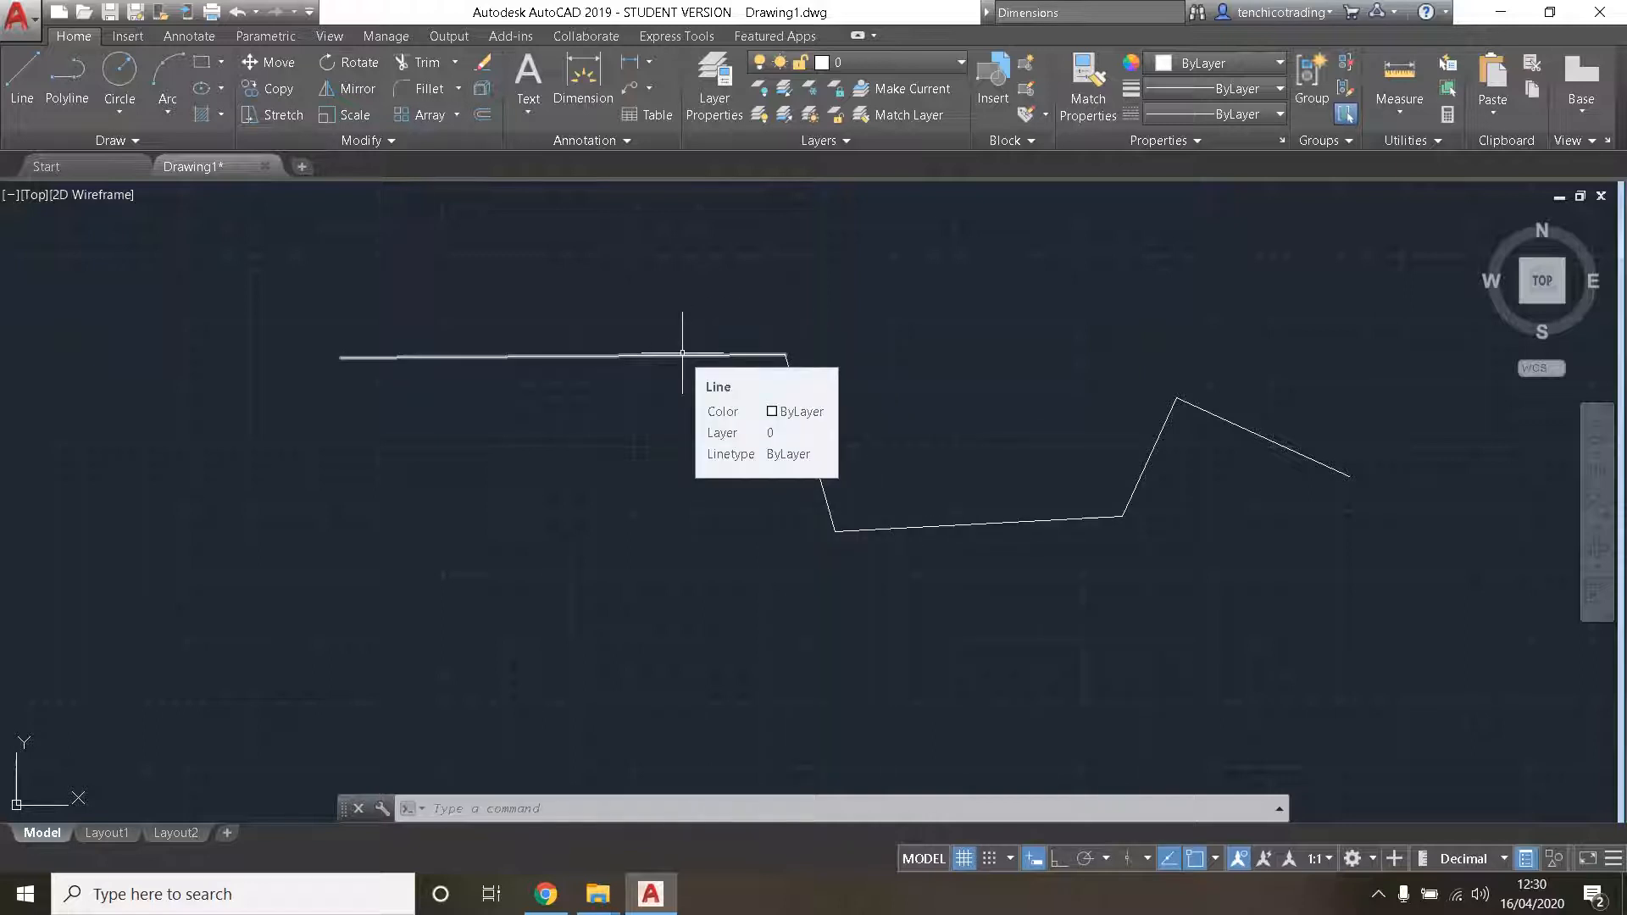
{"action": "left_click", "coordinate": [682, 354]}
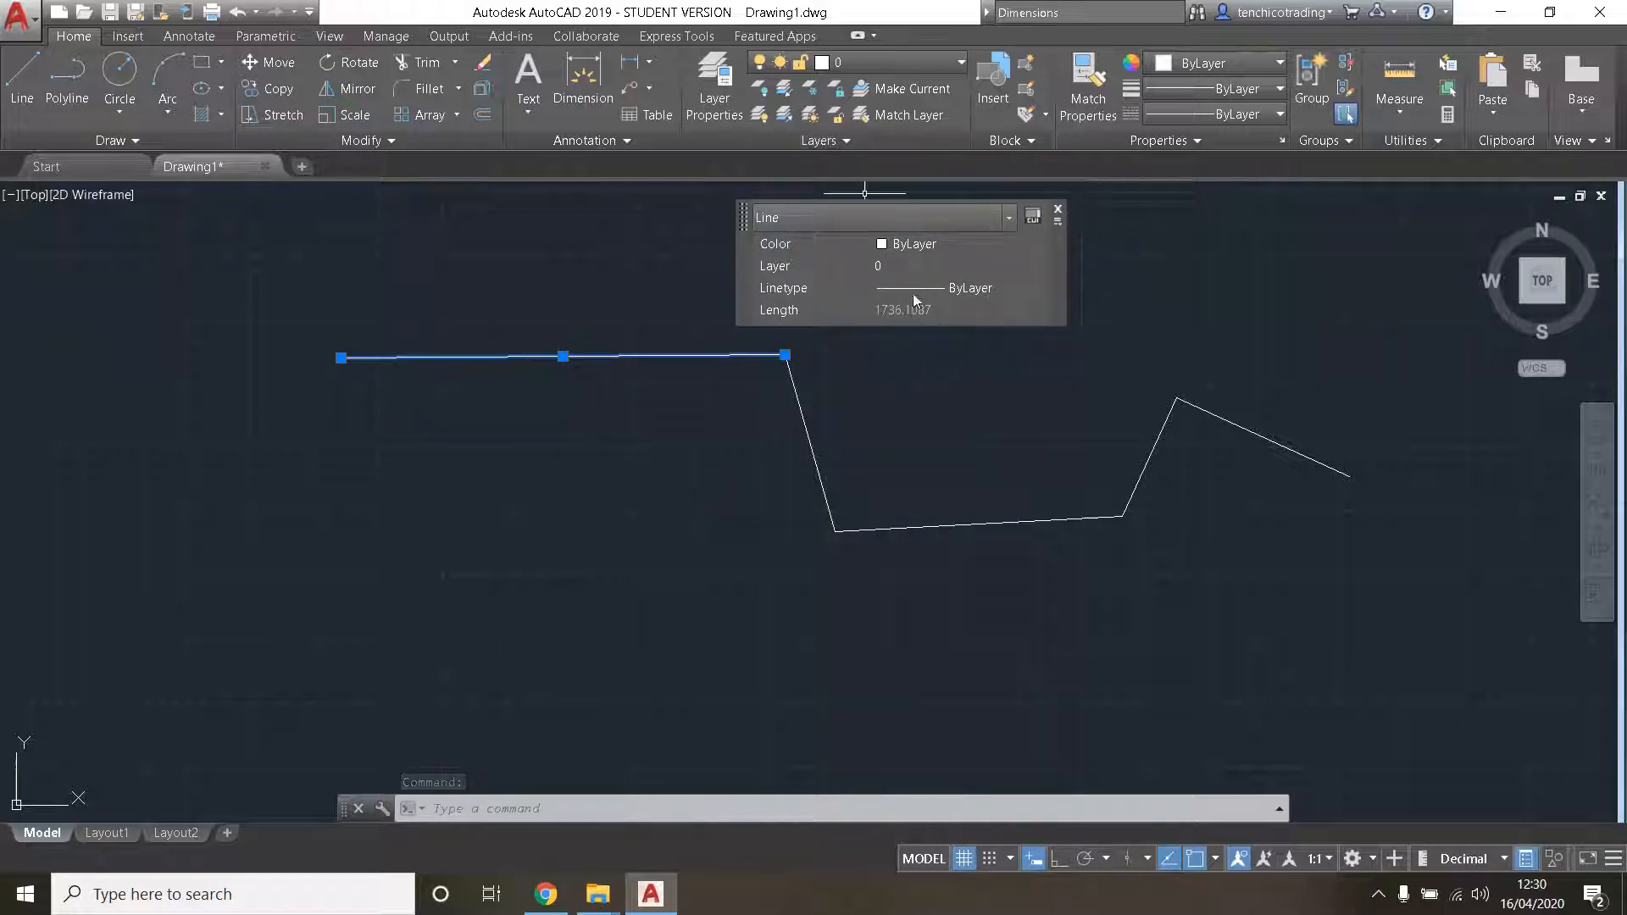
{"action": "left_click", "coordinate": [1058, 208]}
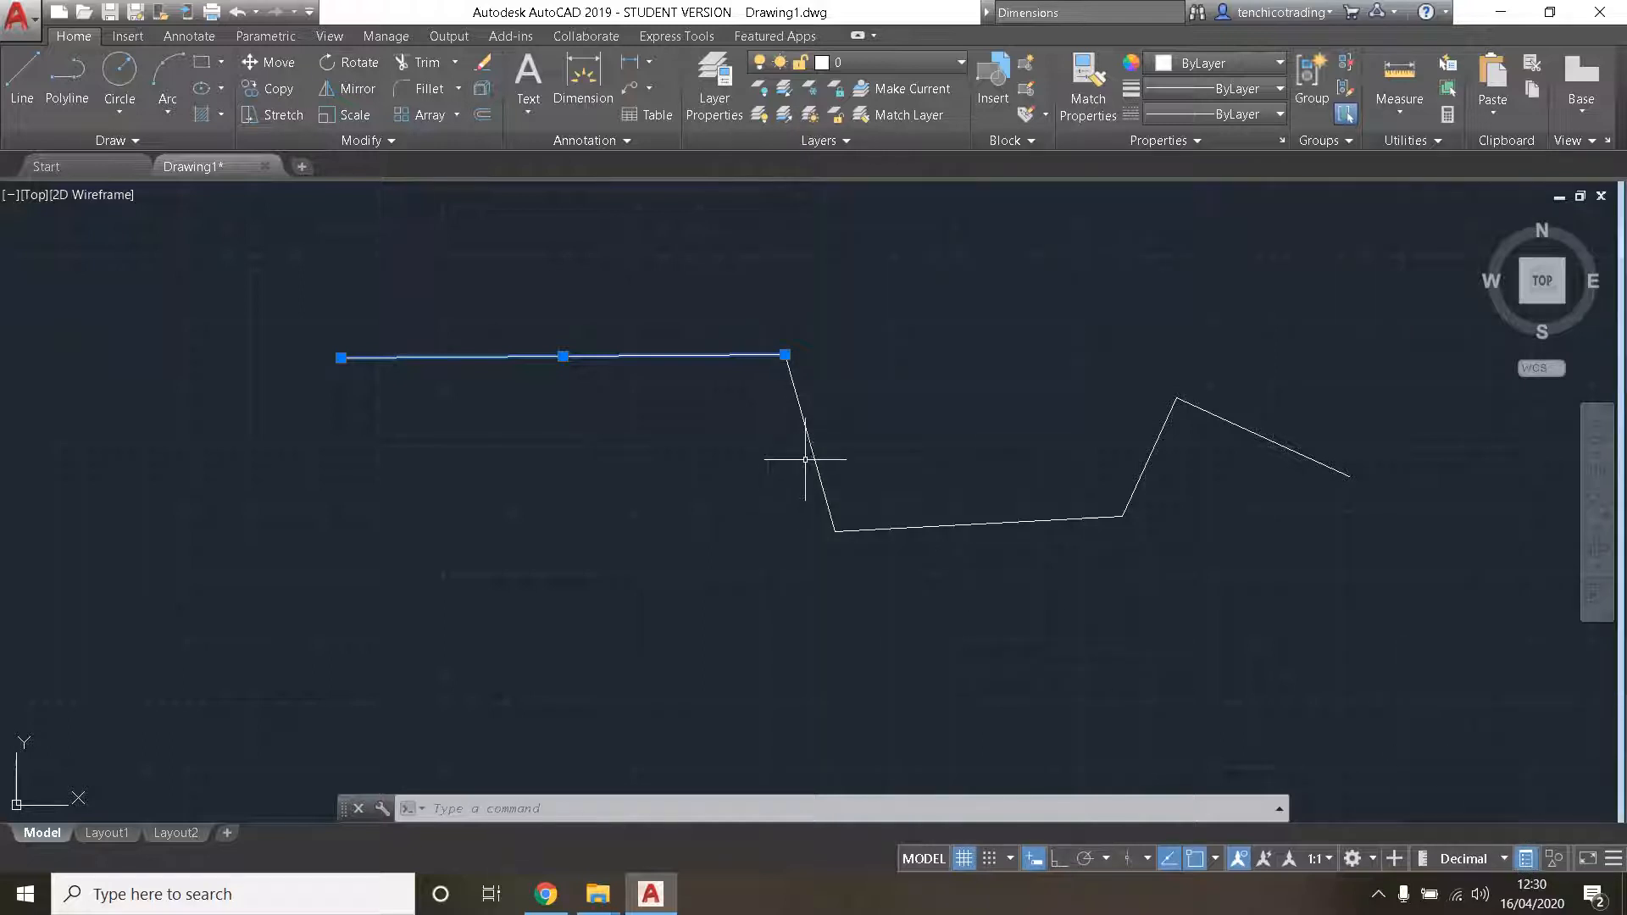
{"action": "key", "text": "Escape"}
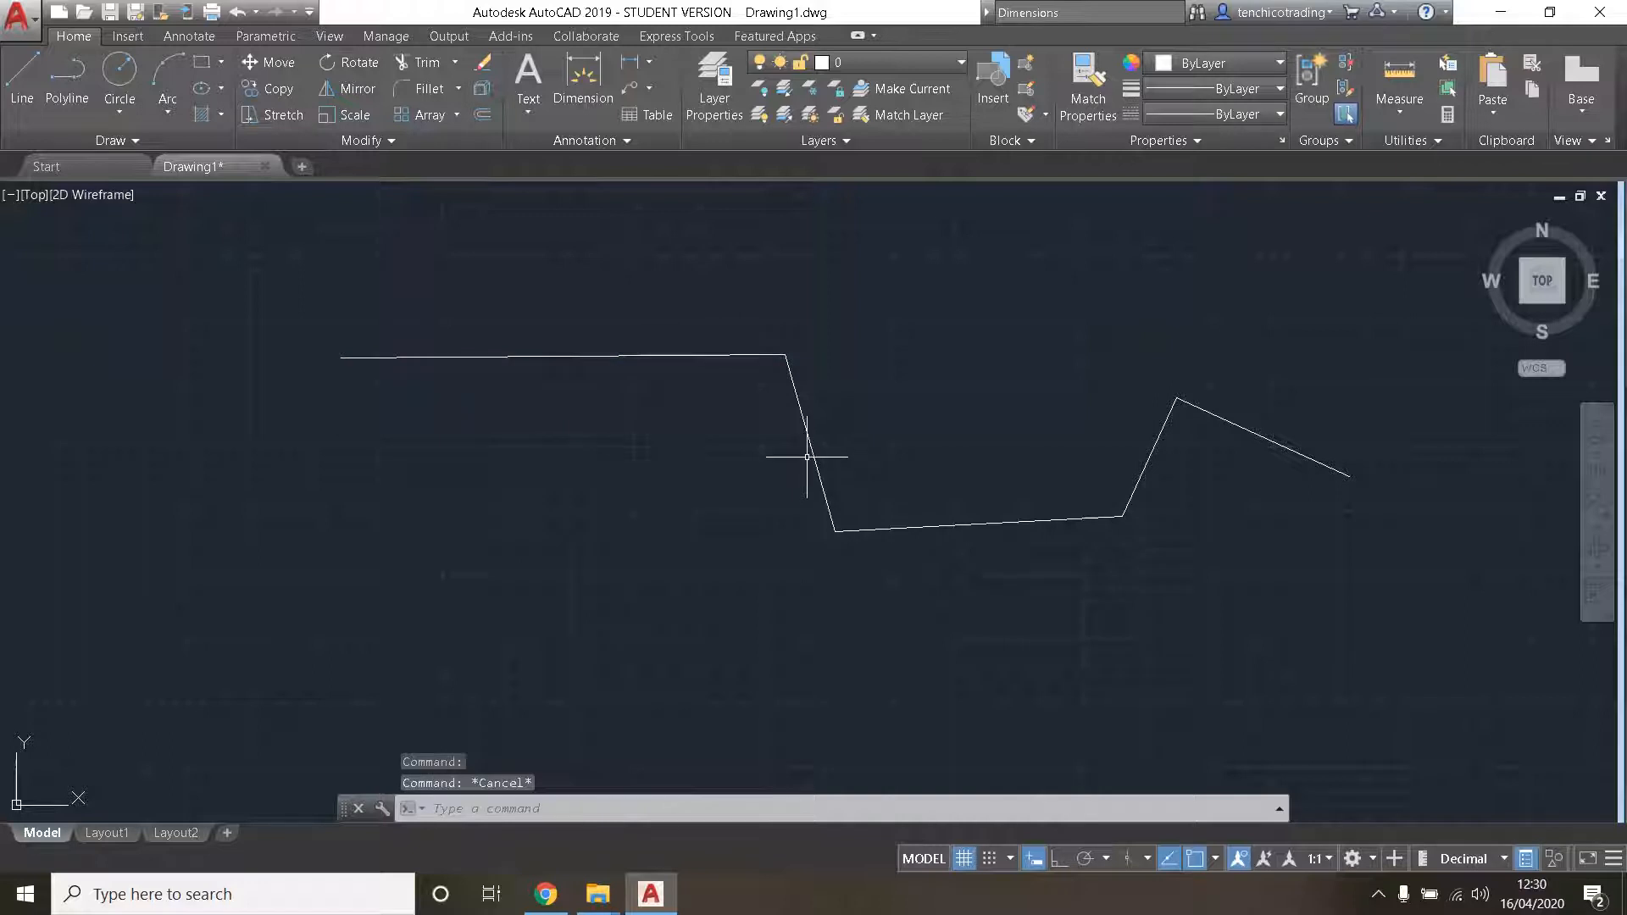
{"action": "mouse_move", "coordinate": [809, 445]}
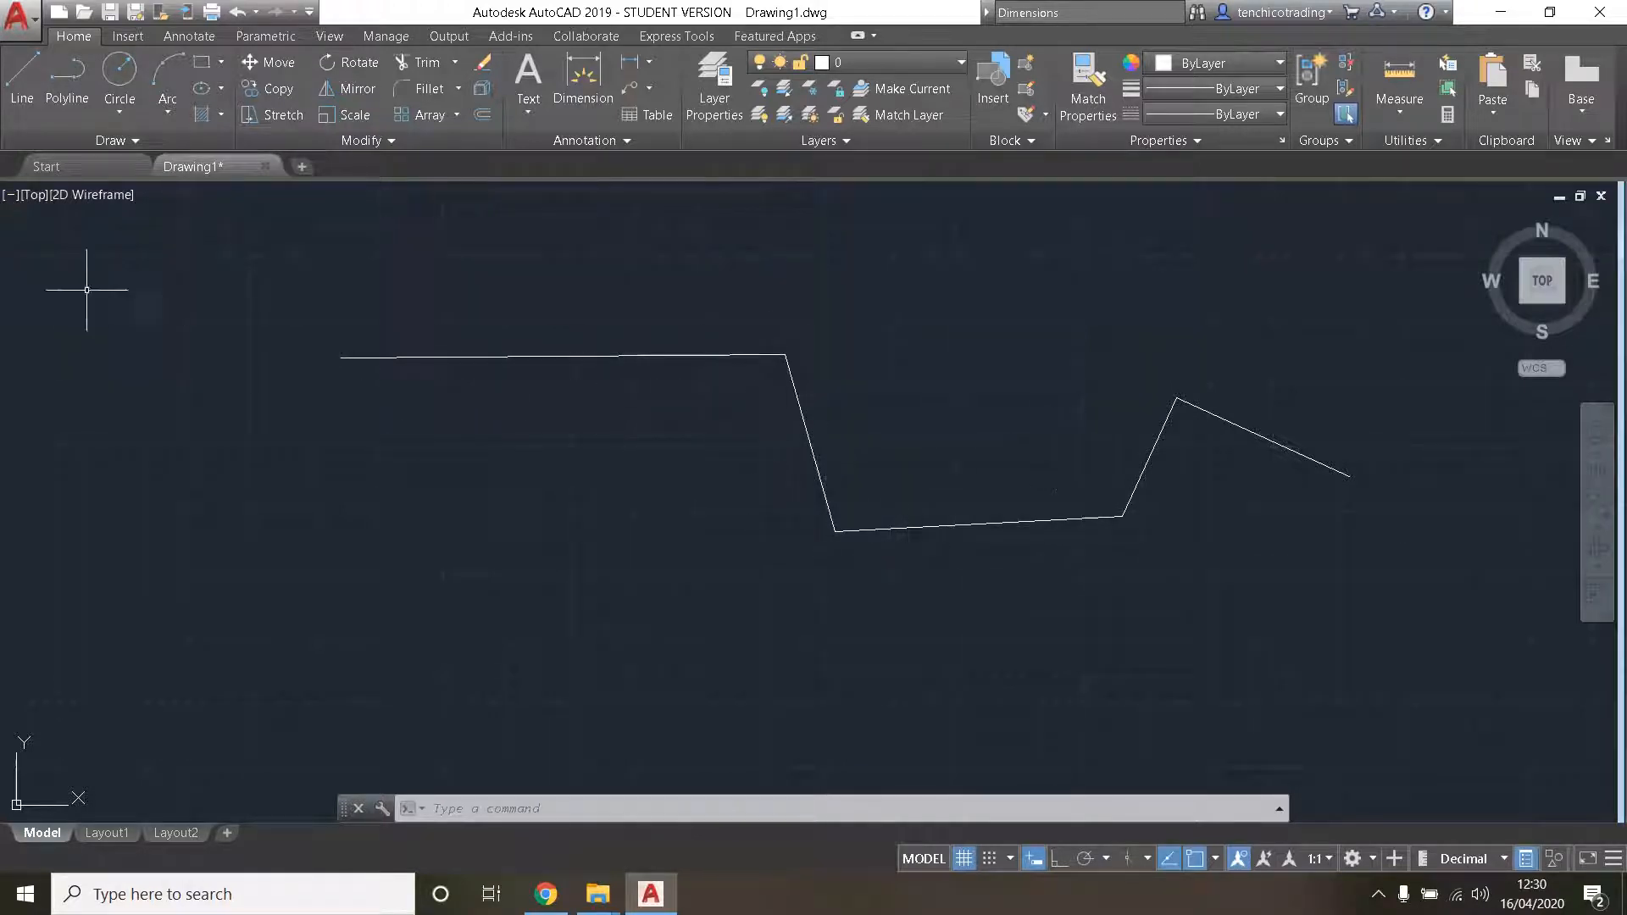
- Draw an open four-segment polyline below the line zigzag, roughly following its shape
{"action": "left_click", "coordinate": [67, 78]}
{"action": "left_click", "coordinate": [307, 404]}
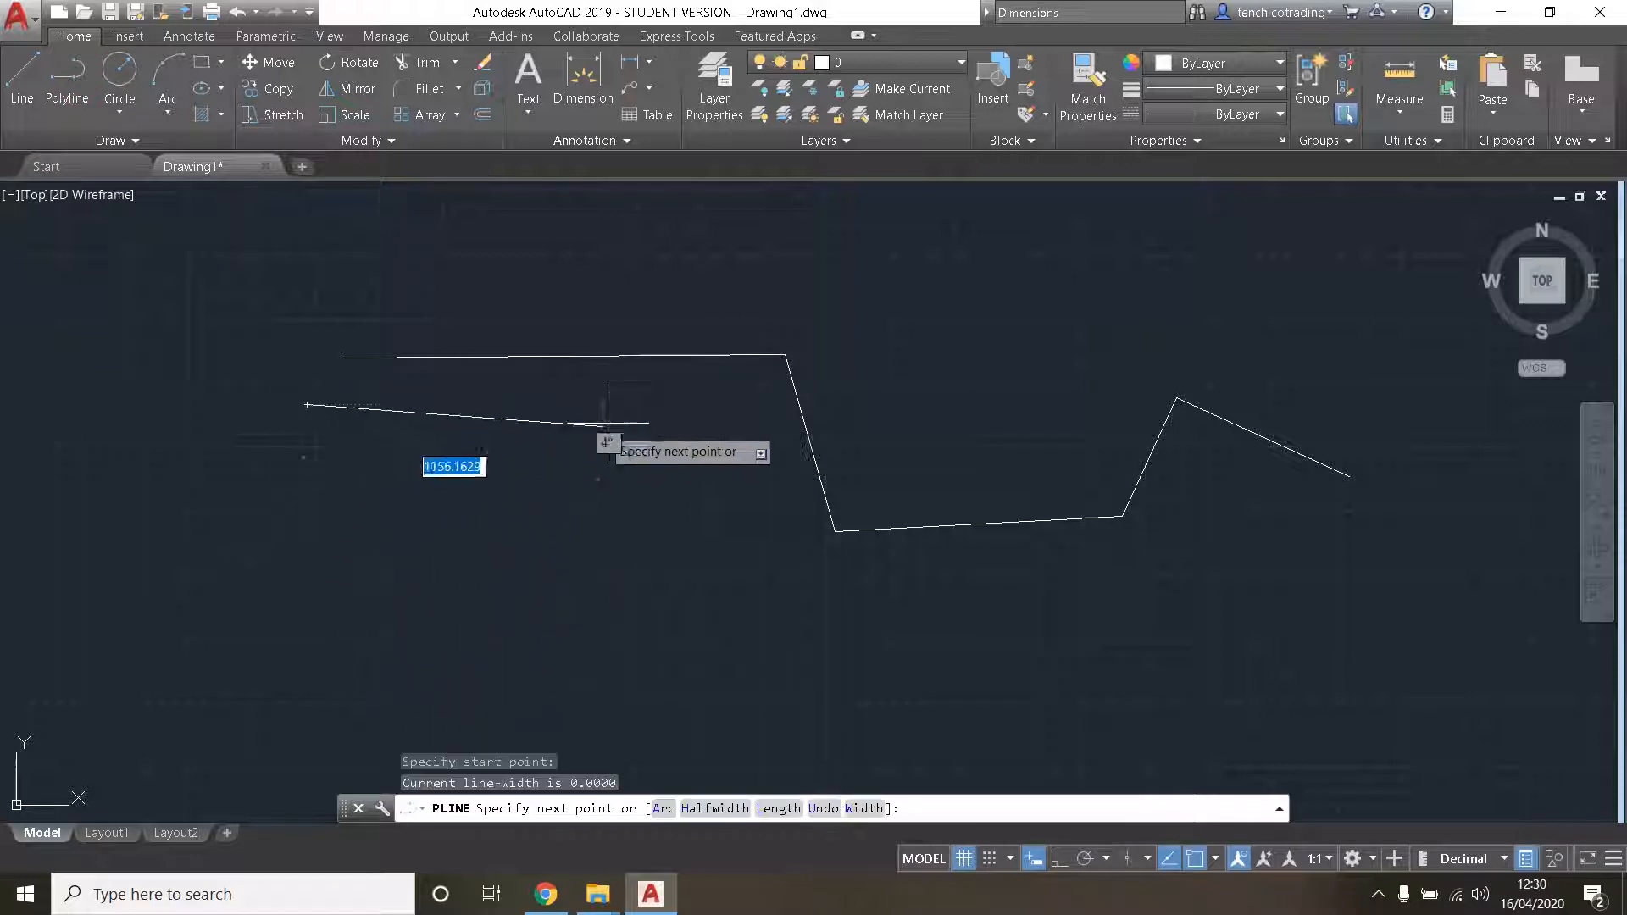
{"action": "left_click", "coordinate": [642, 400]}
{"action": "left_click", "coordinate": [822, 622]}
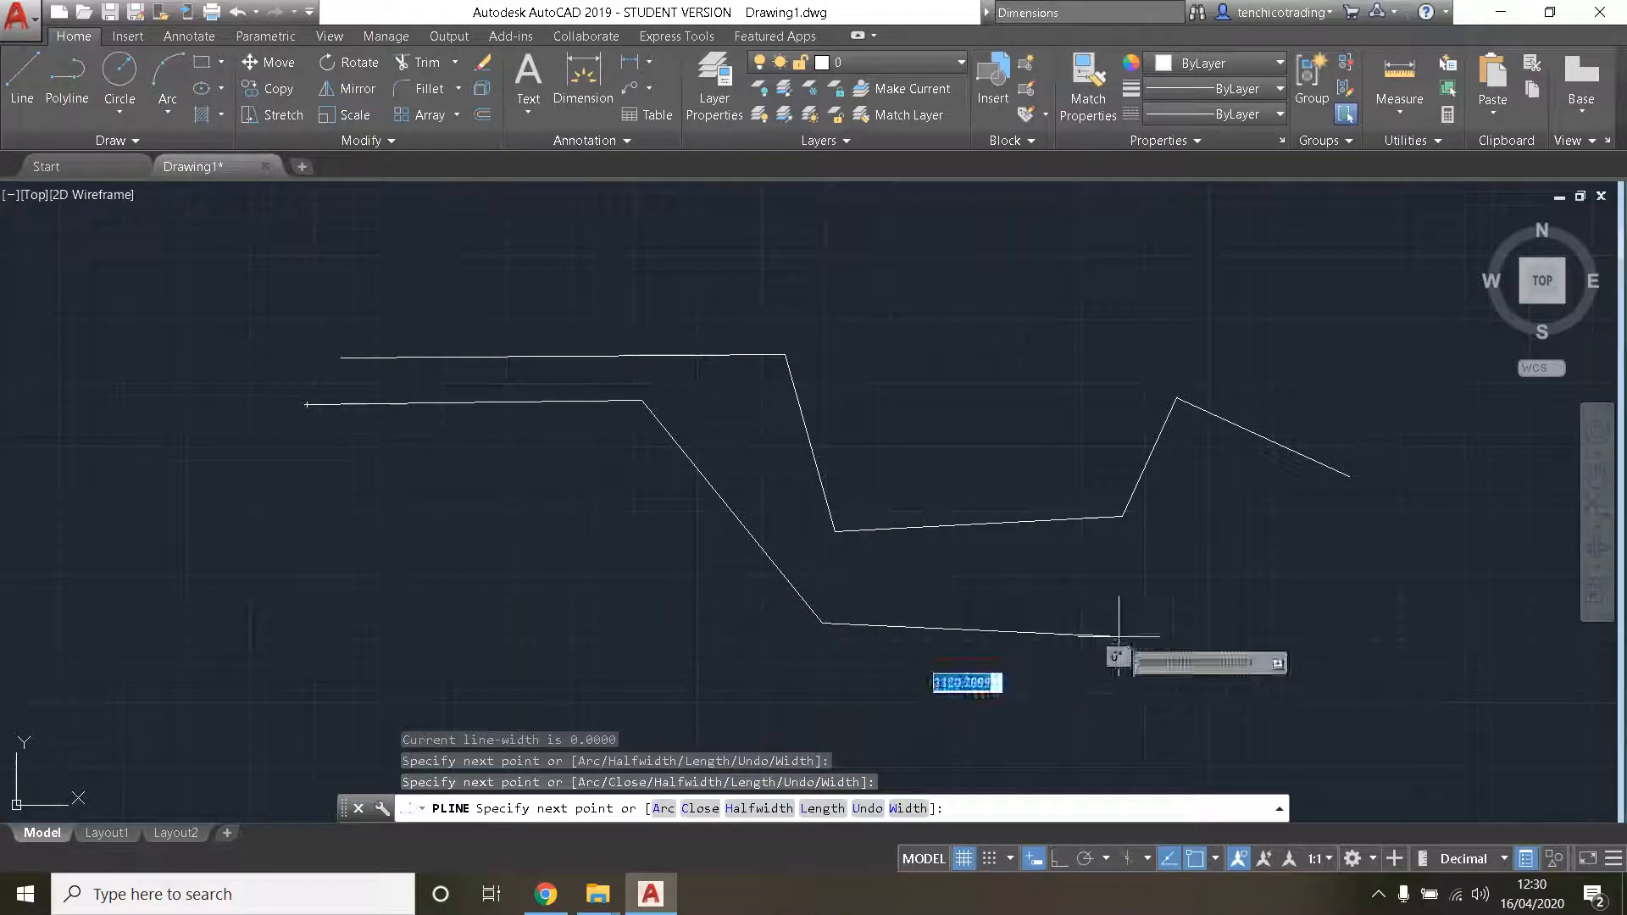
{"action": "left_click", "coordinate": [1118, 636]}
{"action": "key", "text": "Escape"}
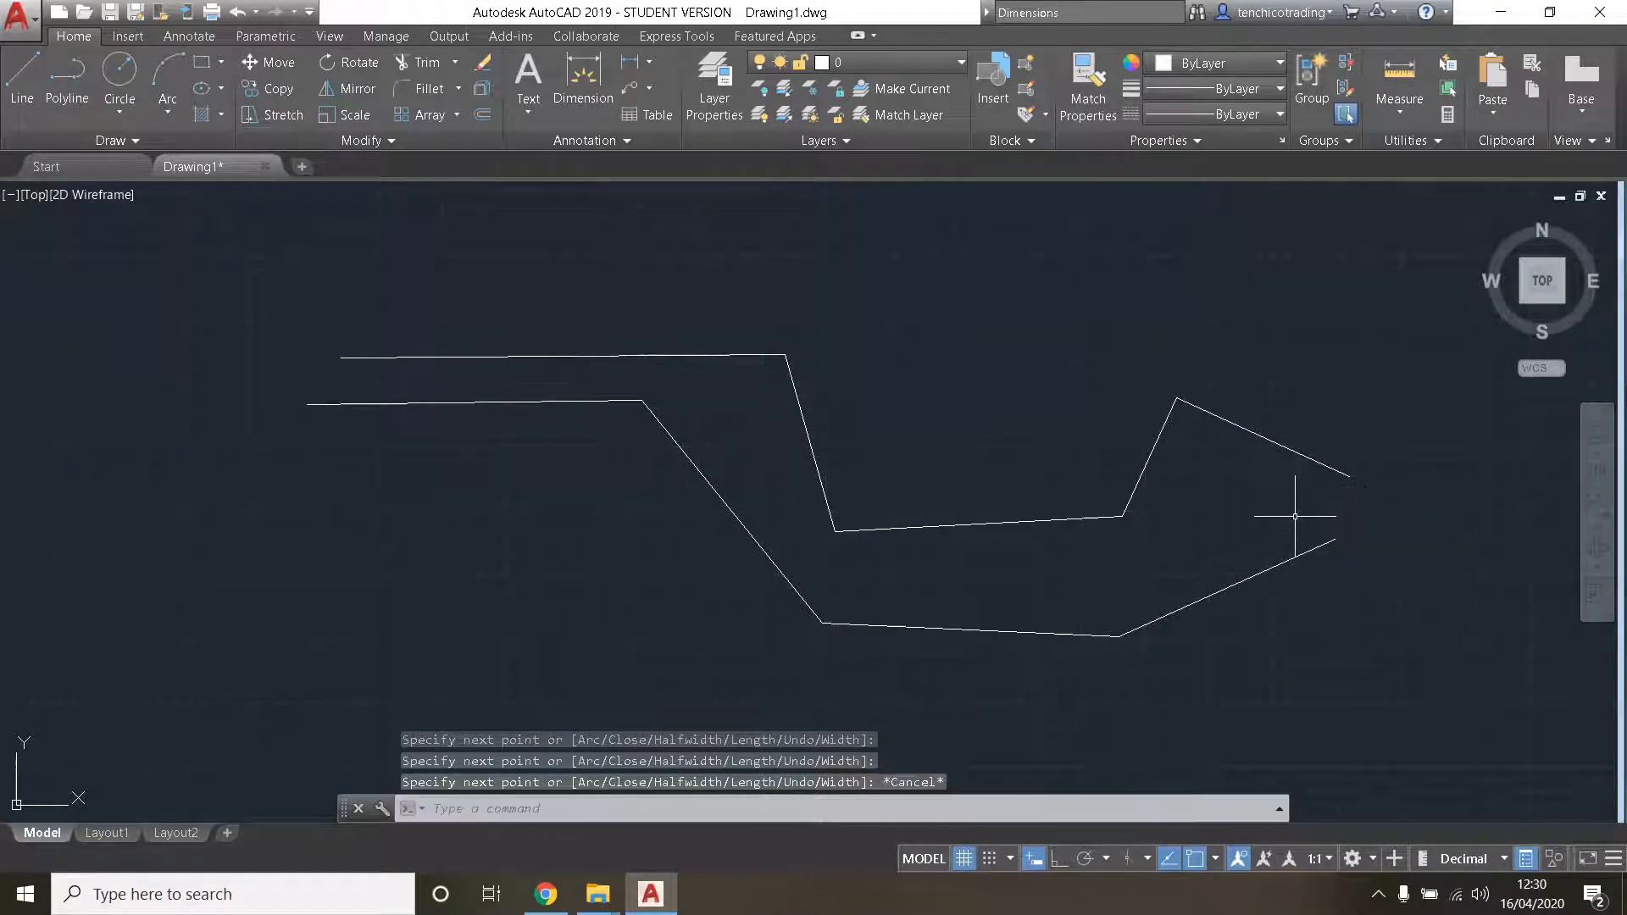
- Compare the quick properties of the zigzag's second line segment with those of the whole polyline
{"action": "left_click", "coordinate": [799, 407]}
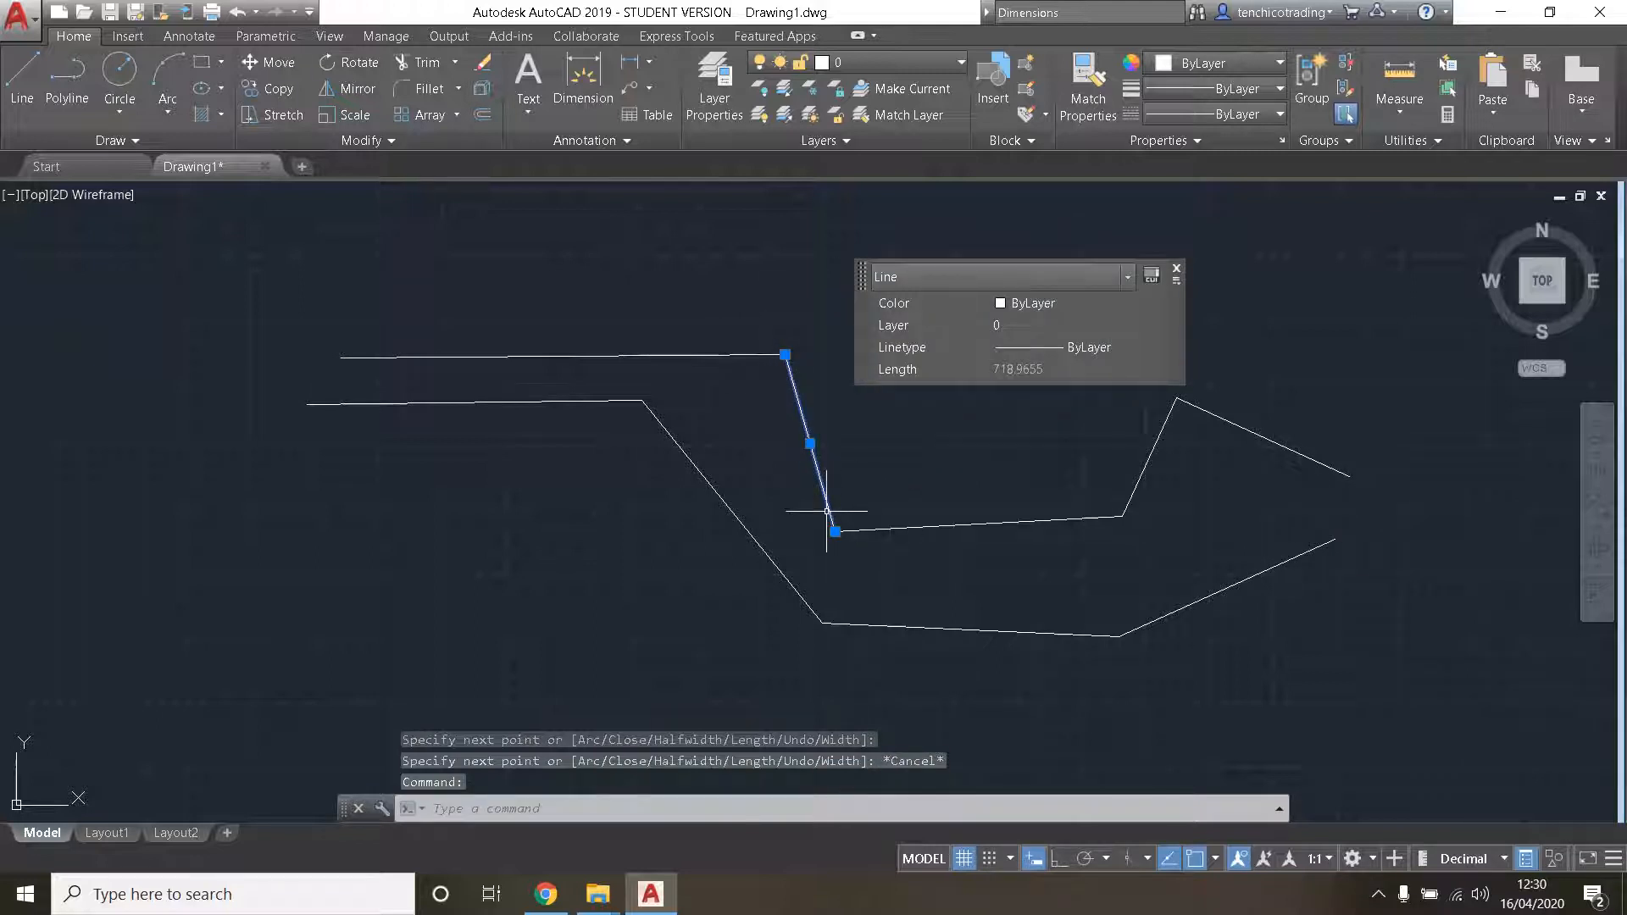
{"action": "key", "text": "Escape"}
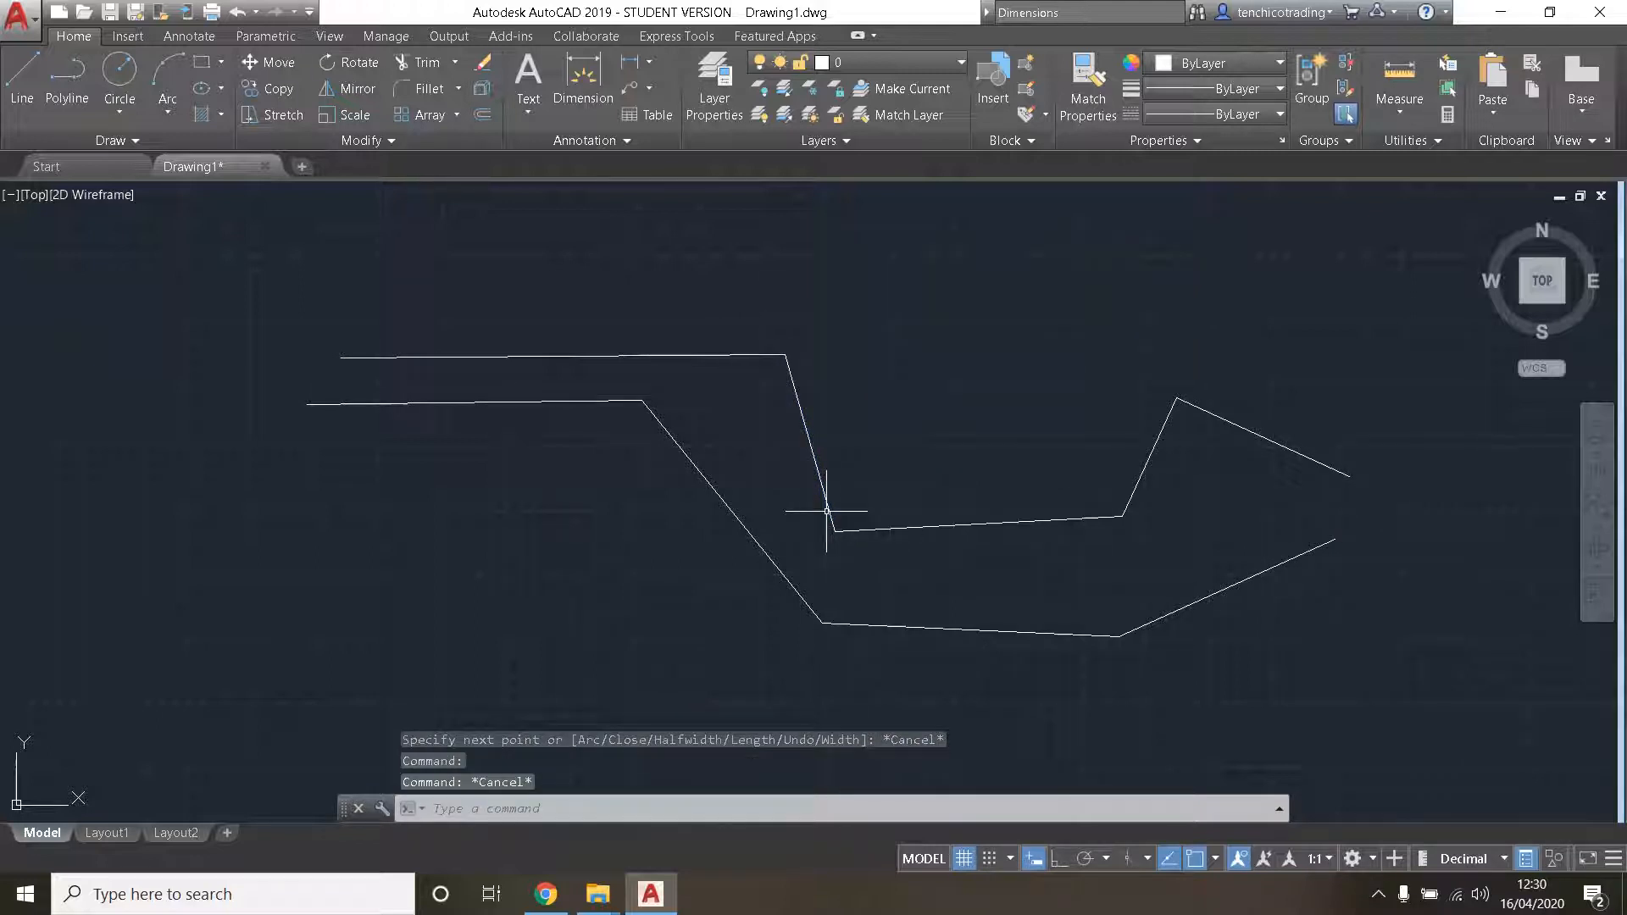
{"action": "left_click", "coordinate": [758, 539]}
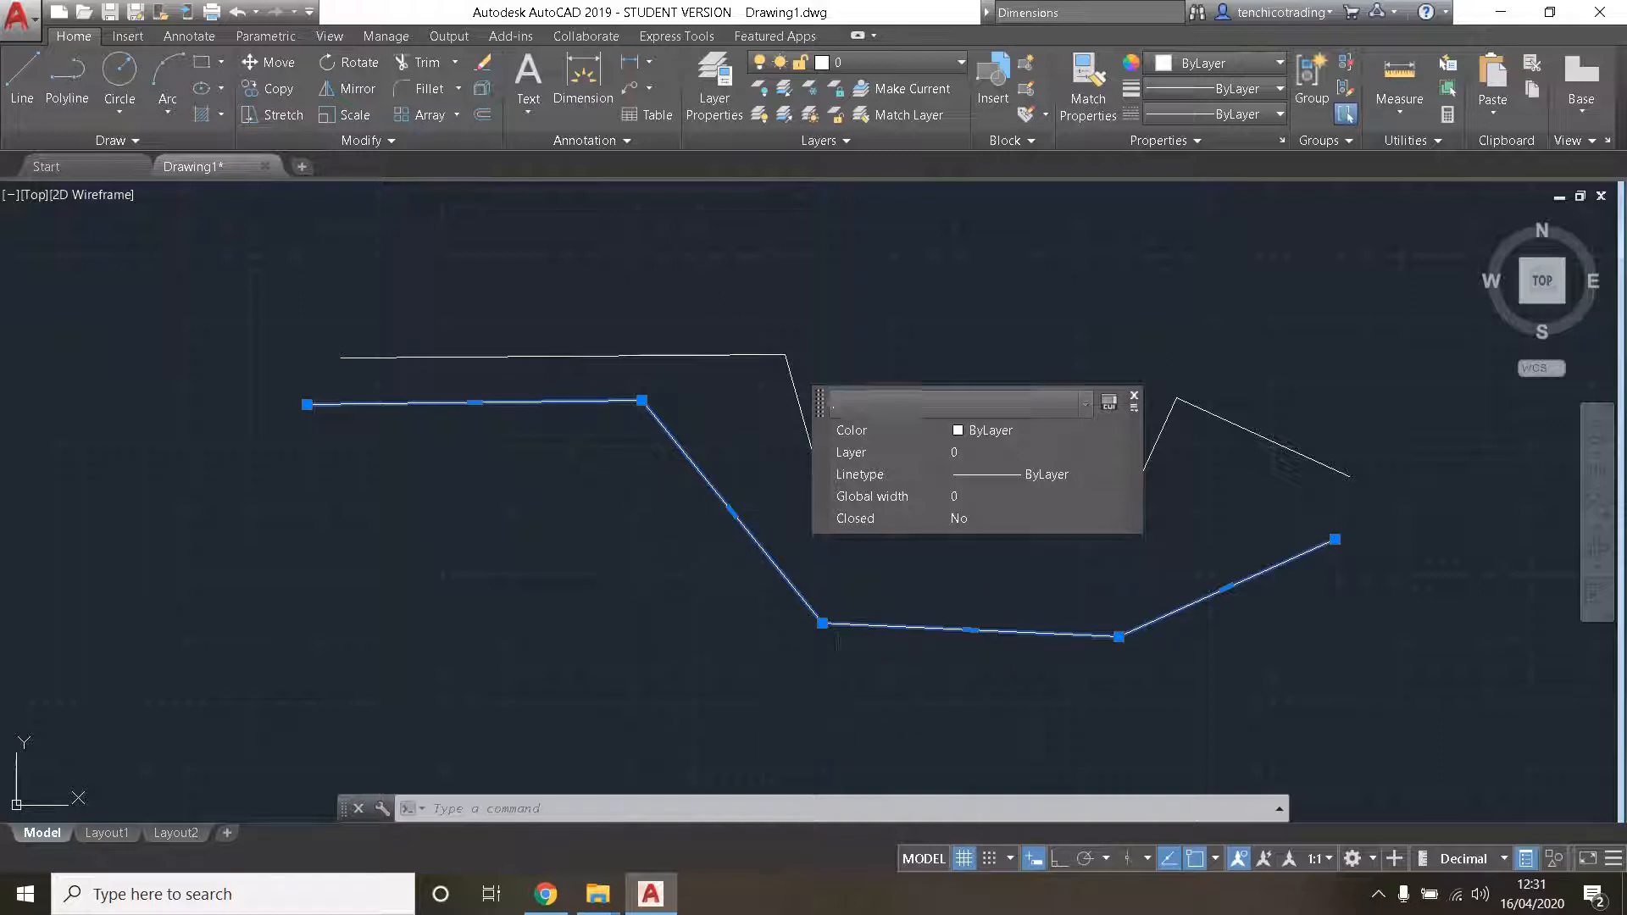
{"action": "key", "text": "Escape"}
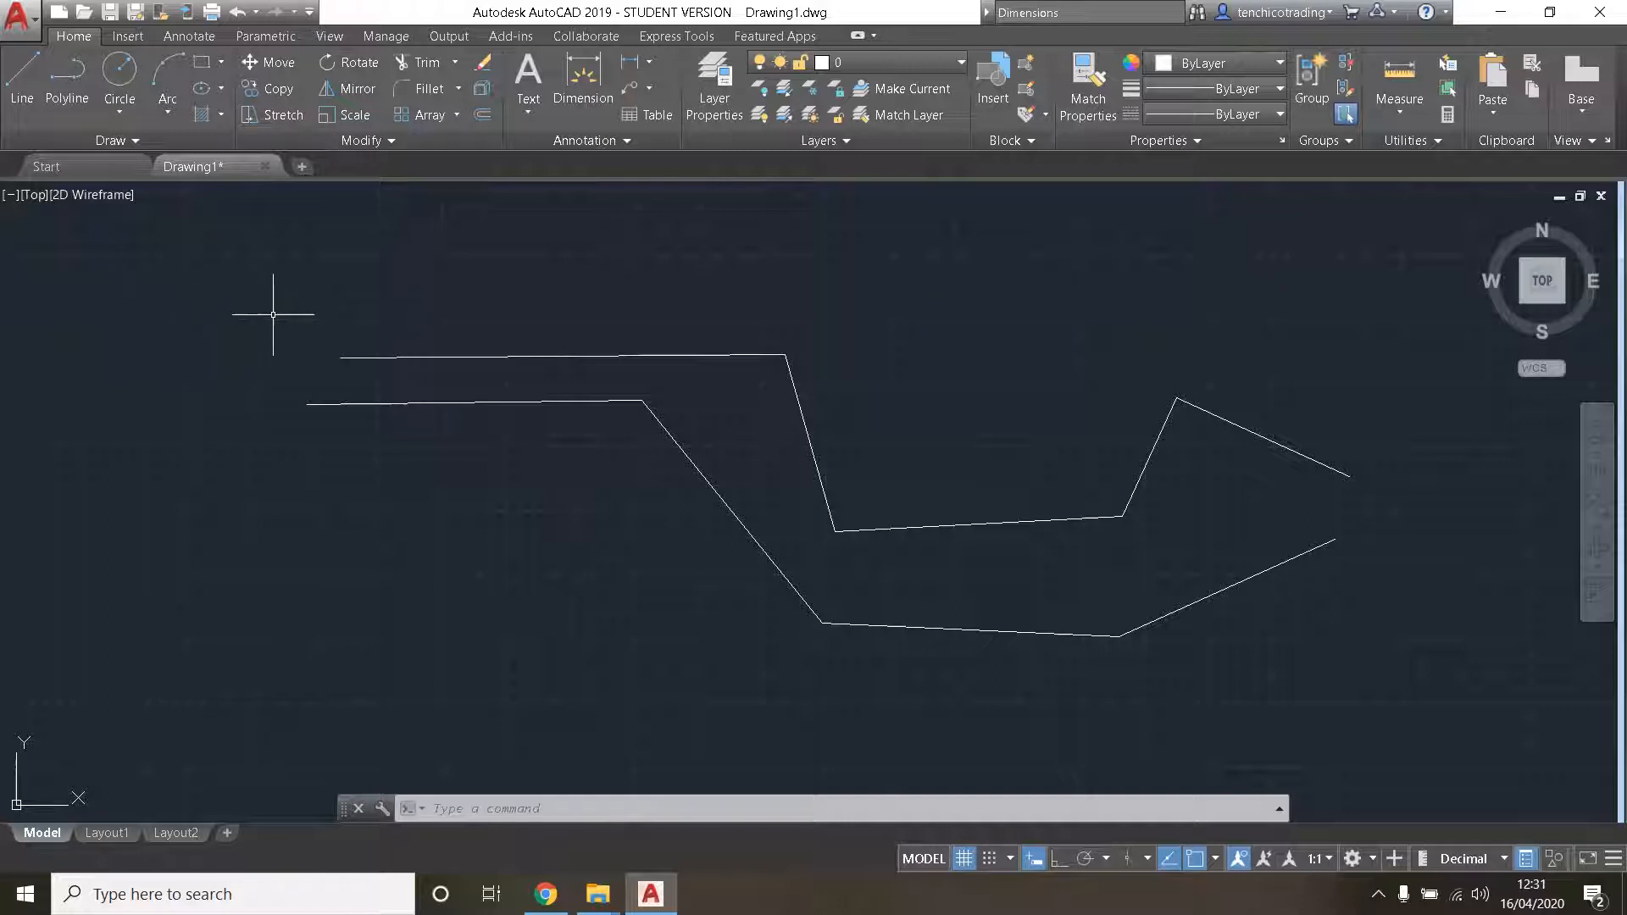
- Select the zigzag's first two line segments with a window lasso, and clear the selection
{"action": "mouse_move", "coordinate": [246, 285]}
{"action": "left_mouse_down"}
{"action": "mouse_move", "coordinate": [871, 269]}
{"action": "mouse_move", "coordinate": [926, 356]}
{"action": "mouse_move", "coordinate": [625, 683]}
{"action": "mouse_move", "coordinate": [427, 693]}
{"action": "left_mouse_up"}
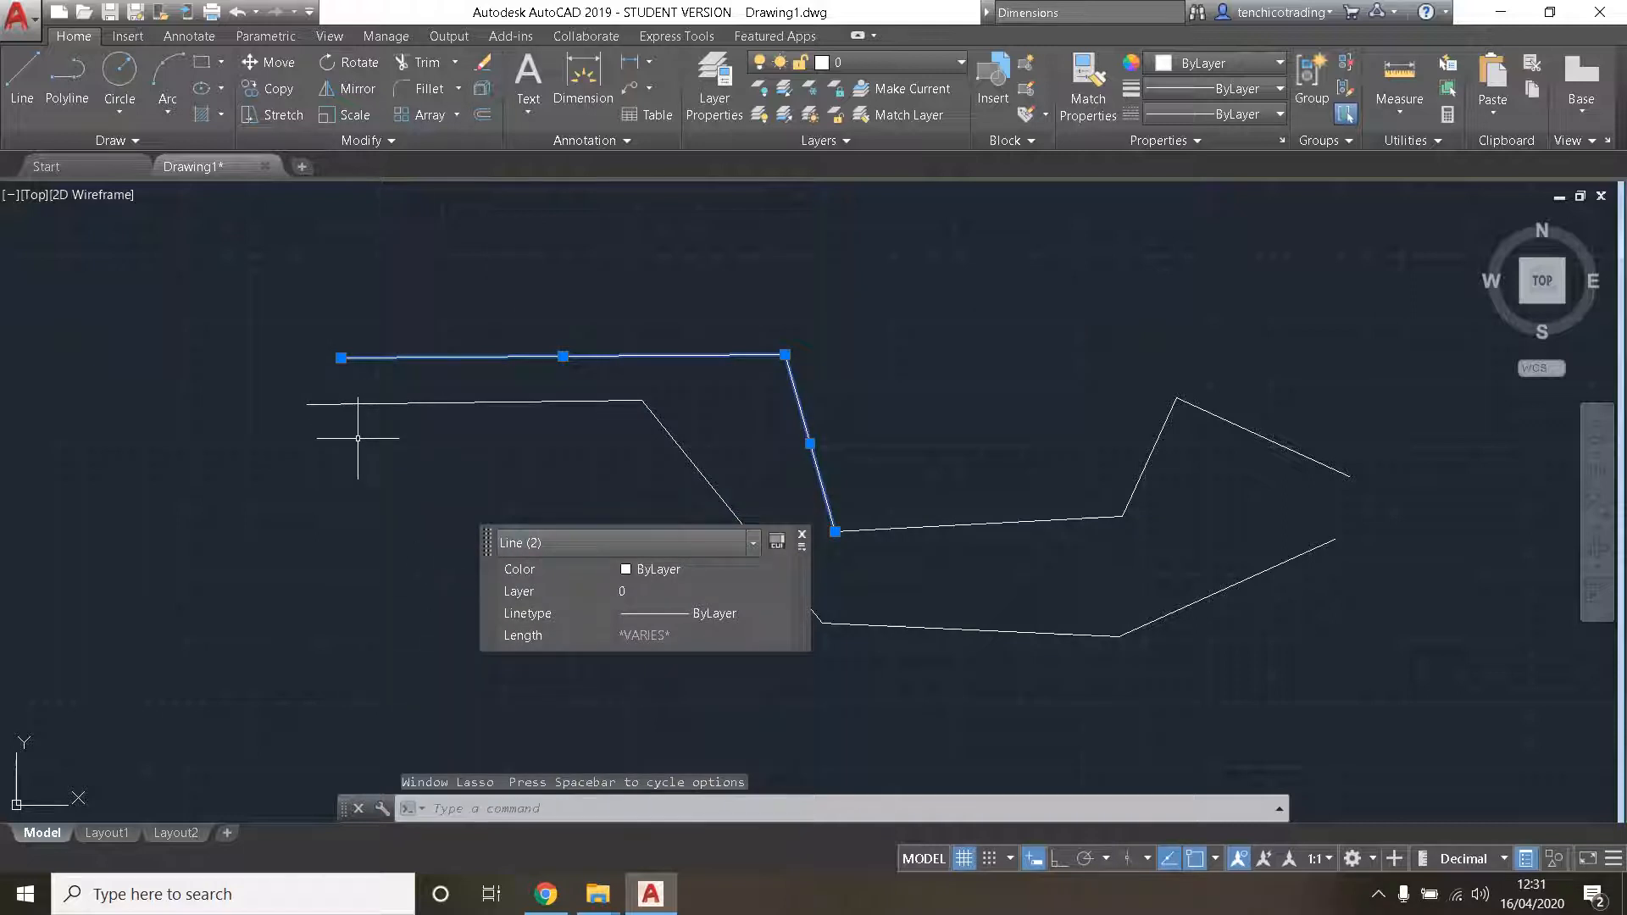
{"action": "key", "text": "Escape"}
{"action": "key", "text": "Escape"}
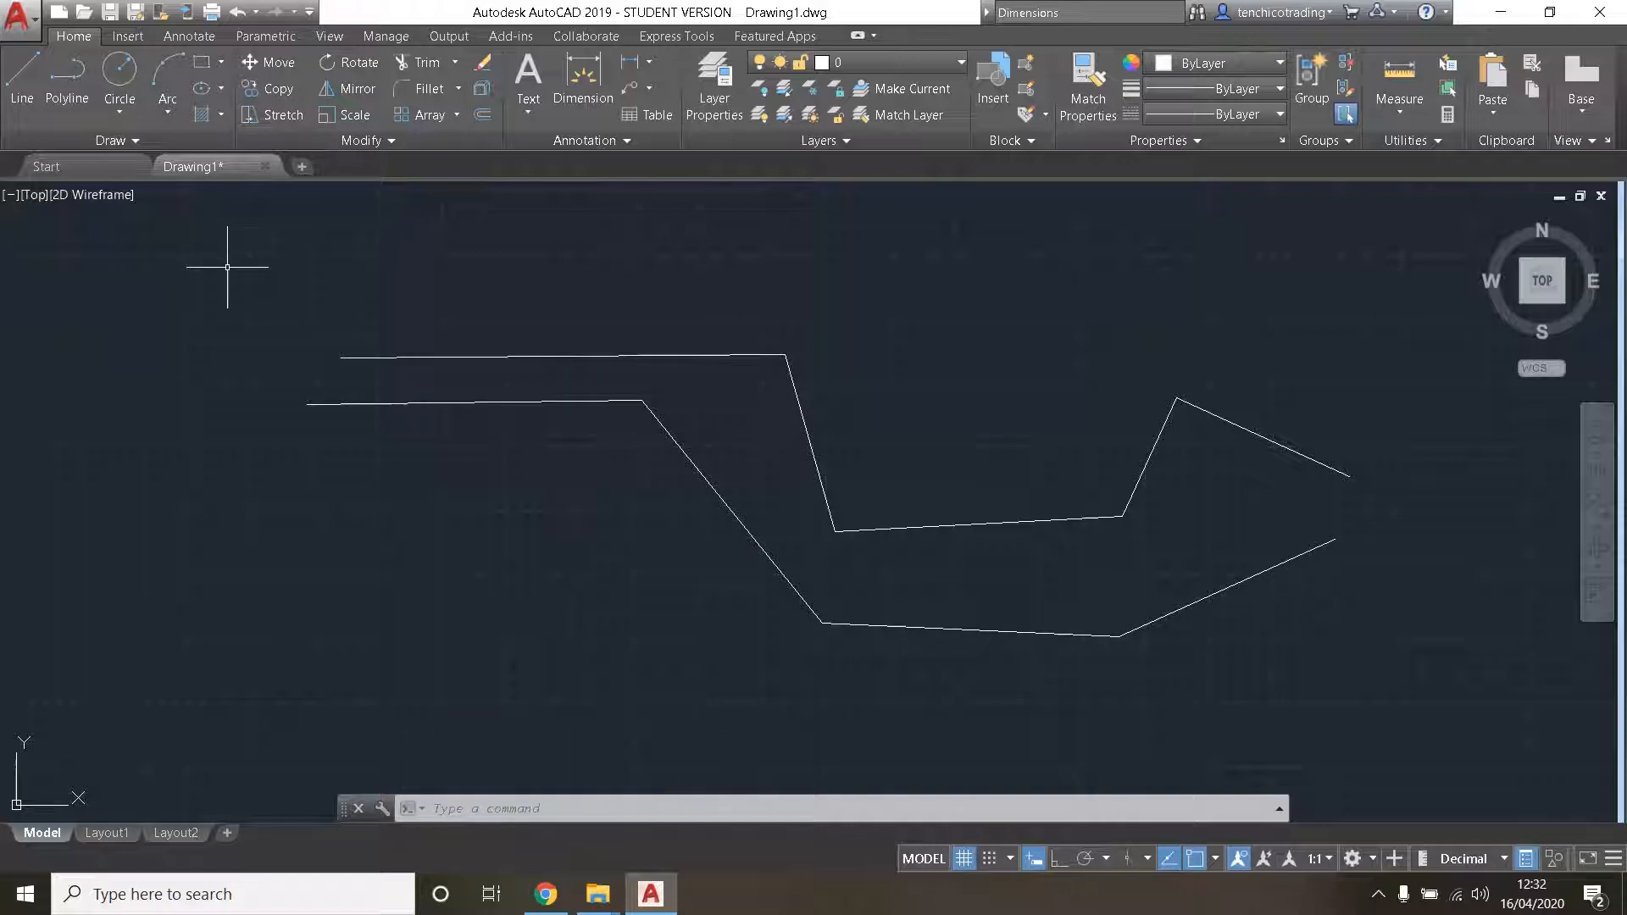
- Window-lasso the zigzag's first two segments, and in a second lasso only its first segment, clearing the selection each time
{"action": "mouse_move", "coordinate": [245, 281]}
{"action": "left_mouse_down"}
{"action": "mouse_move", "coordinate": [796, 302]}
{"action": "mouse_move", "coordinate": [866, 430]}
{"action": "mouse_move", "coordinate": [854, 650]}
{"action": "mouse_move", "coordinate": [170, 665]}
{"action": "left_mouse_up"}
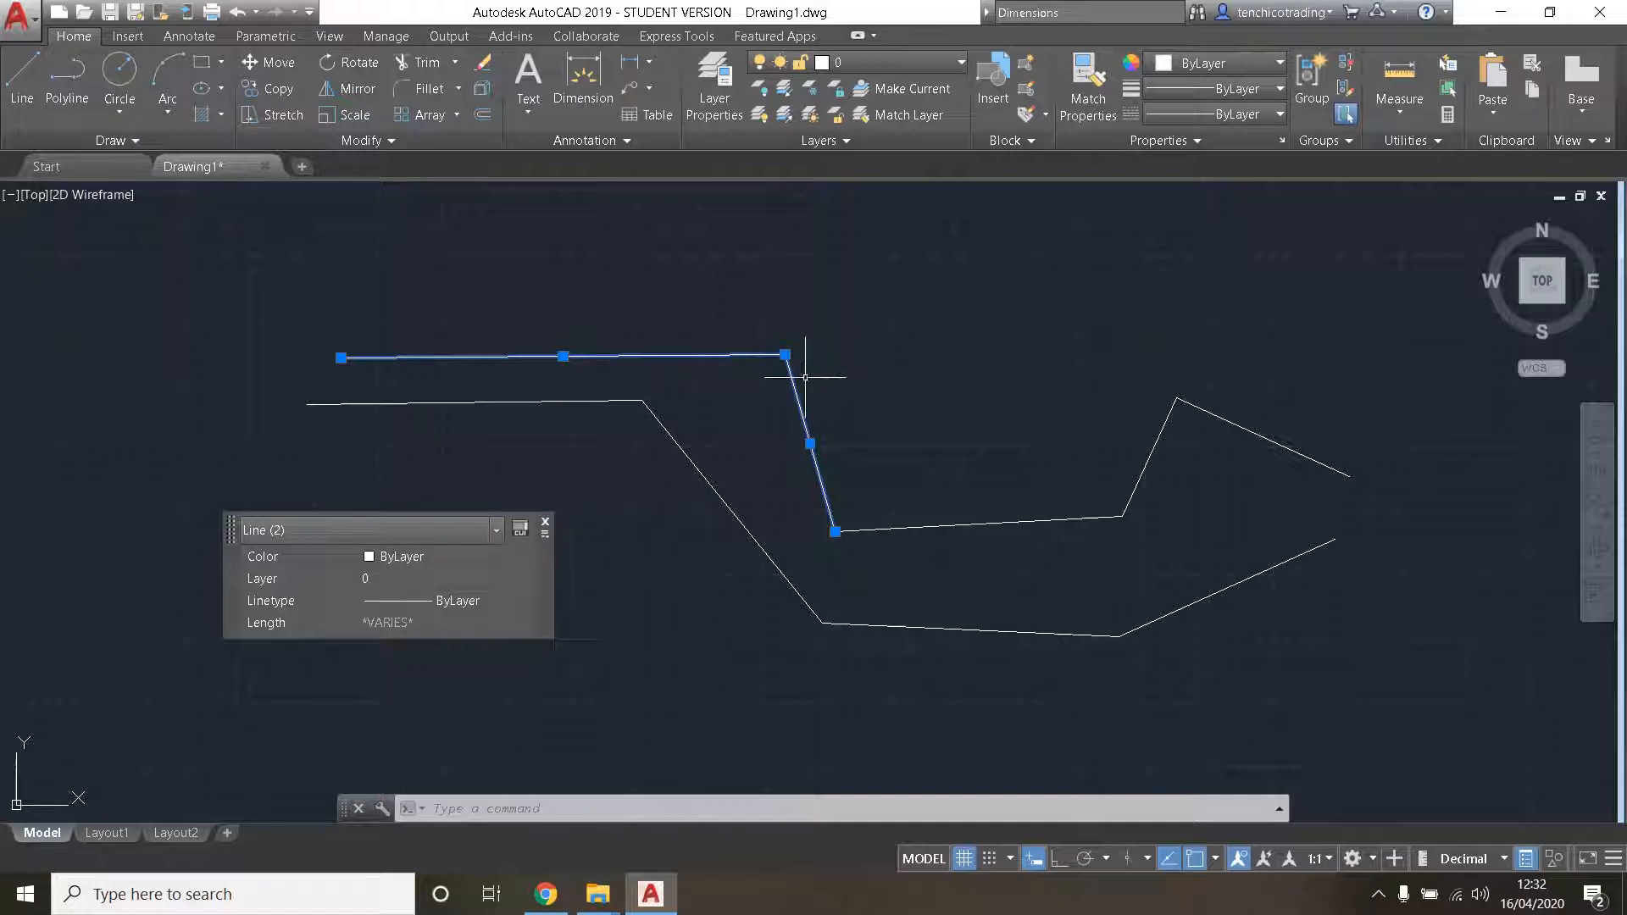
{"action": "key", "text": "Escape"}
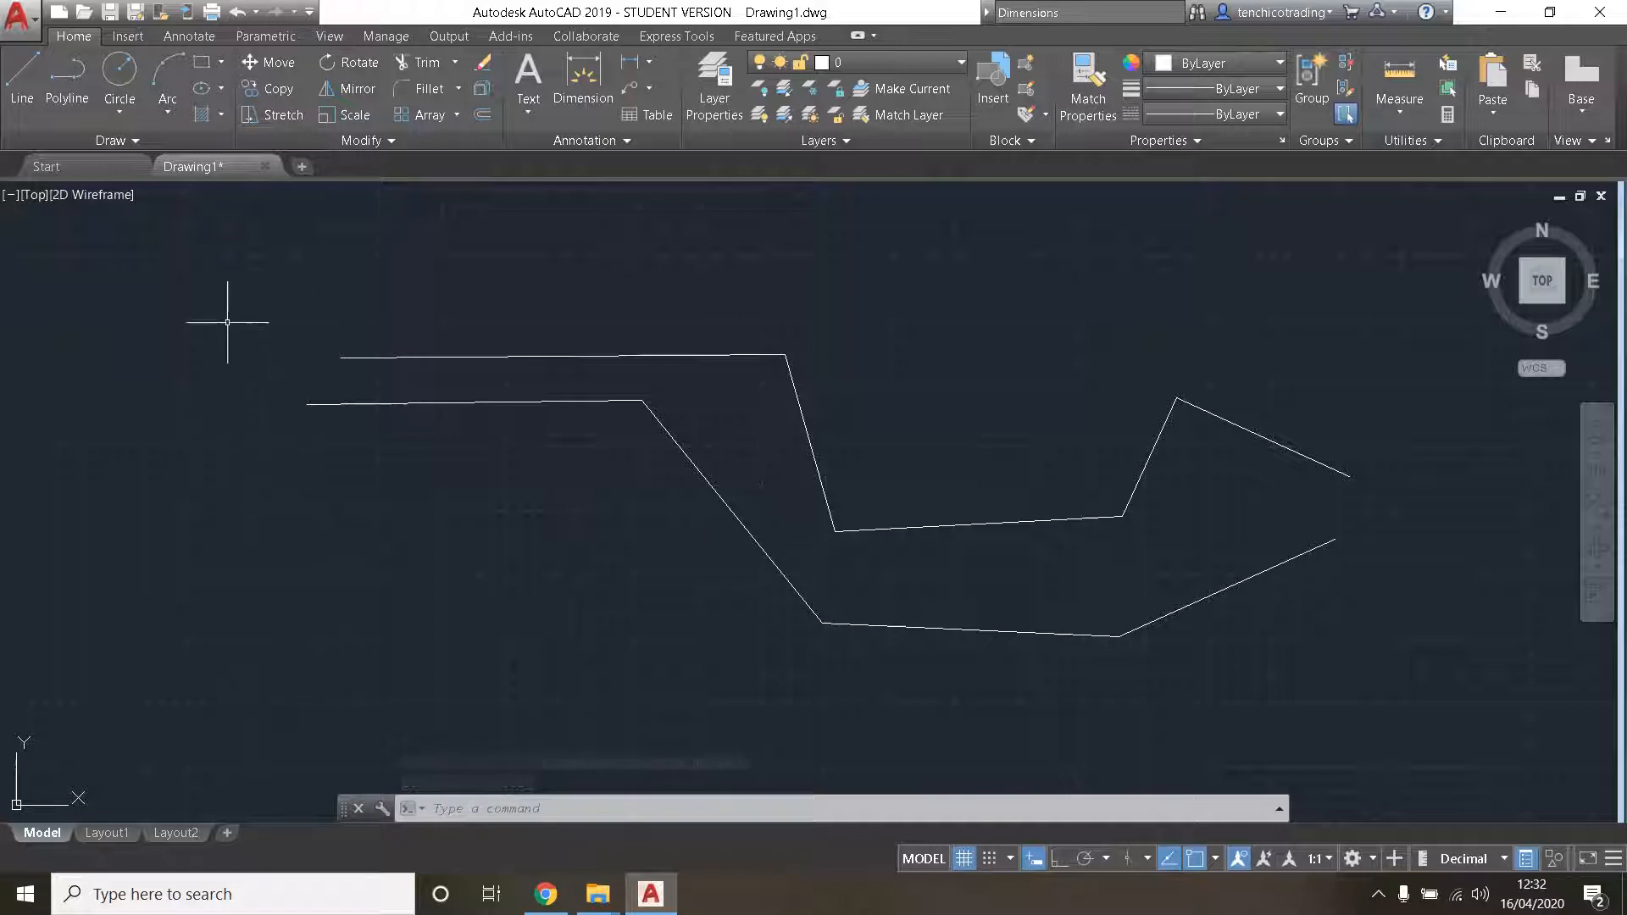
{"action": "mouse_move", "coordinate": [201, 307]}
{"action": "left_mouse_down"}
{"action": "mouse_move", "coordinate": [1158, 272]}
{"action": "mouse_move", "coordinate": [355, 763]}
{"action": "mouse_move", "coordinate": [201, 762]}
{"action": "mouse_move", "coordinate": [780, 563]}
{"action": "mouse_move", "coordinate": [828, 483]}
{"action": "mouse_move", "coordinate": [548, 353]}
{"action": "mouse_move", "coordinate": [131, 605]}
{"action": "left_mouse_up"}
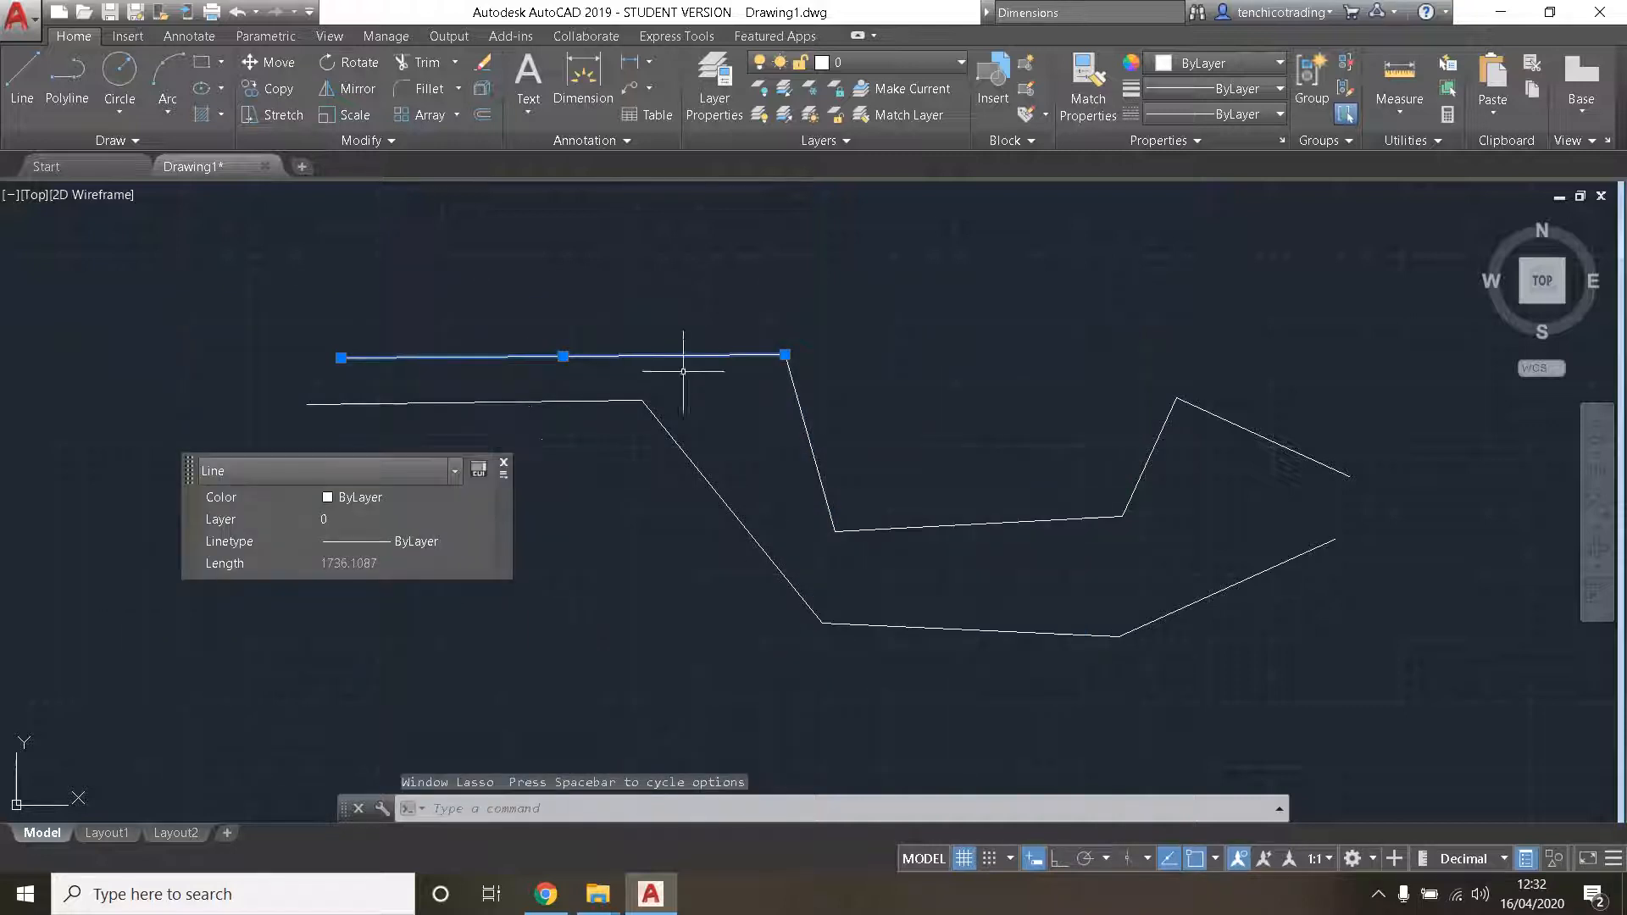
{"action": "key", "text": "Escape"}
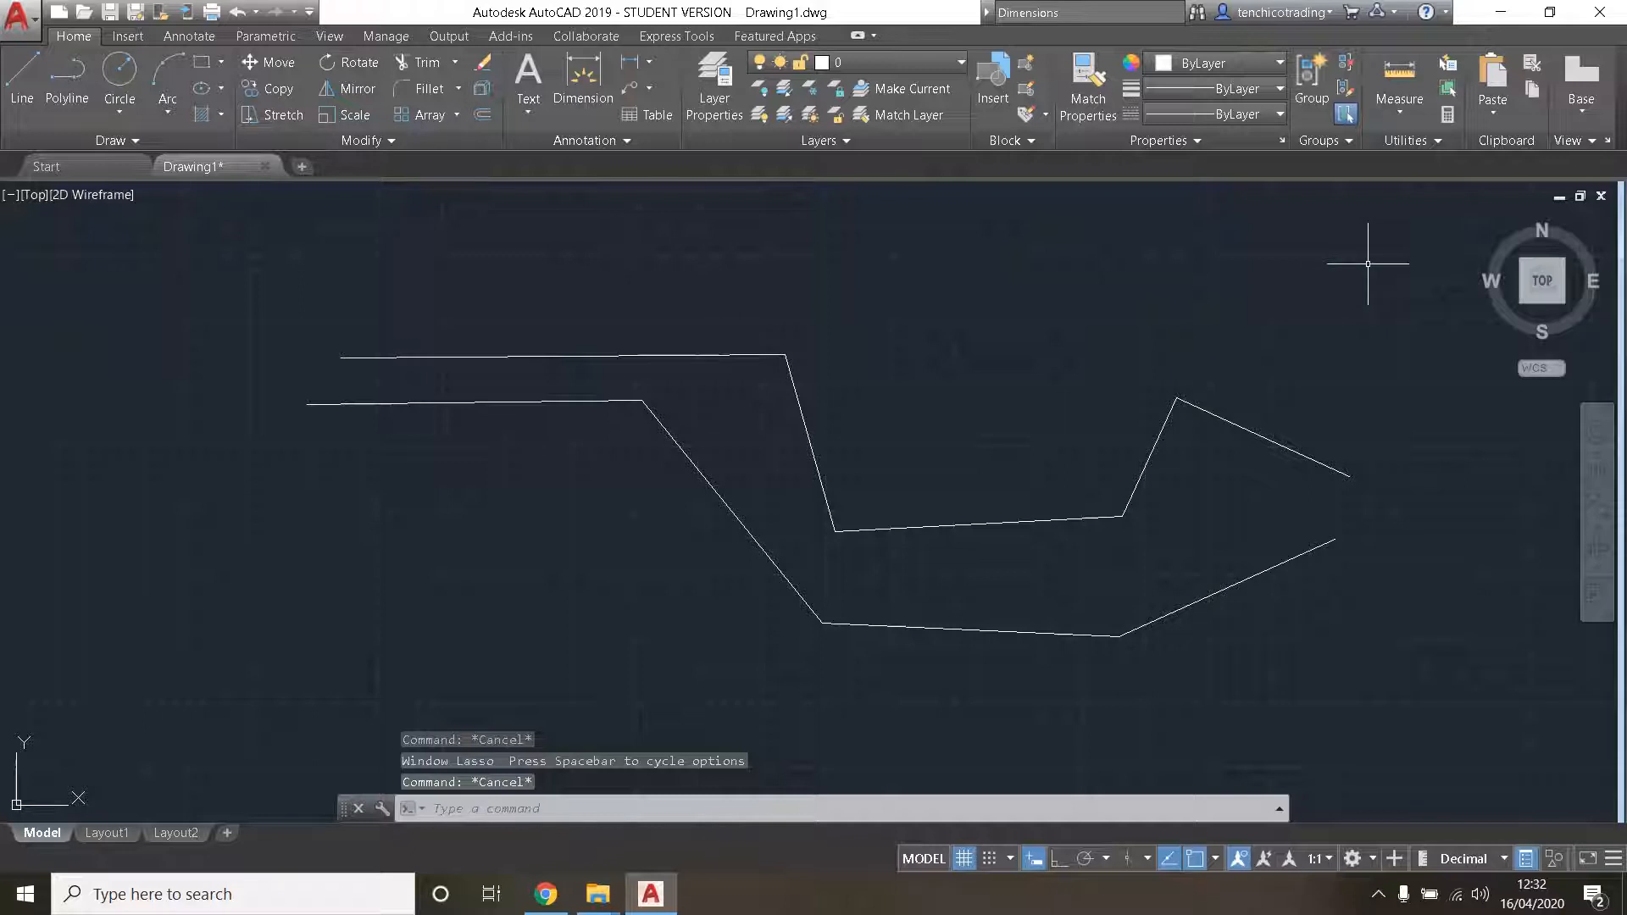
- Select all the zigzag lines and the polyline with one crossing lasso and delete them
{"action": "mouse_move", "coordinate": [1384, 260]}
{"action": "left_mouse_down"}
{"action": "mouse_move", "coordinate": [610, 260]}
{"action": "mouse_move", "coordinate": [472, 745]}
{"action": "mouse_move", "coordinate": [1376, 686]}
{"action": "left_mouse_up"}
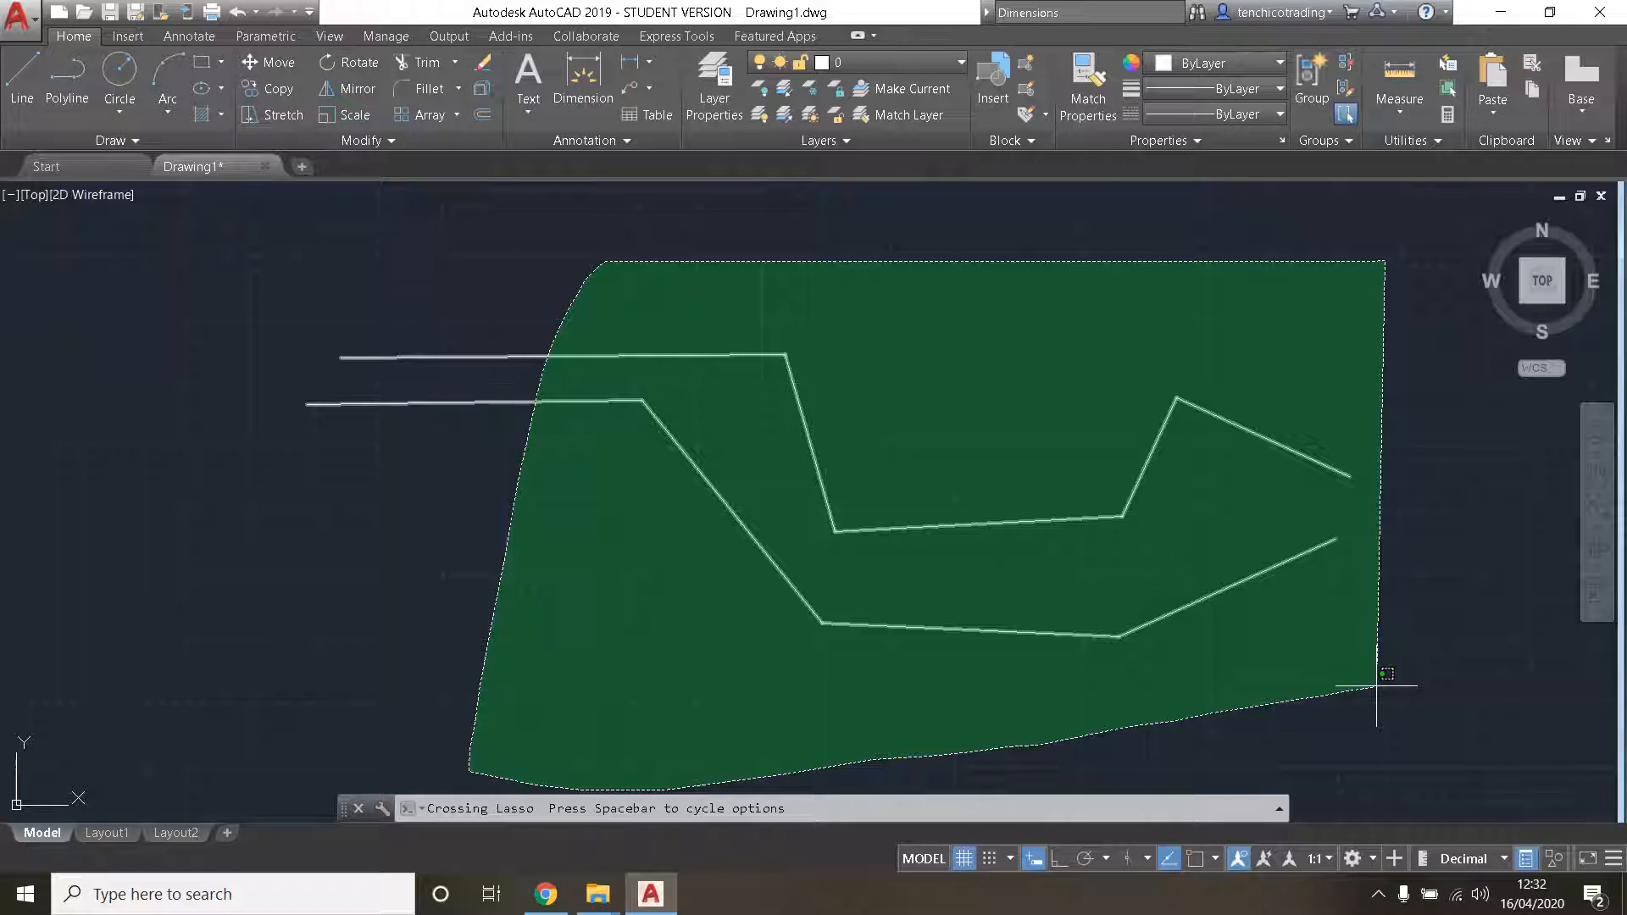
{"action": "left_click_drag", "start_coordinate": [1376, 686], "coordinate": [1376, 685]}
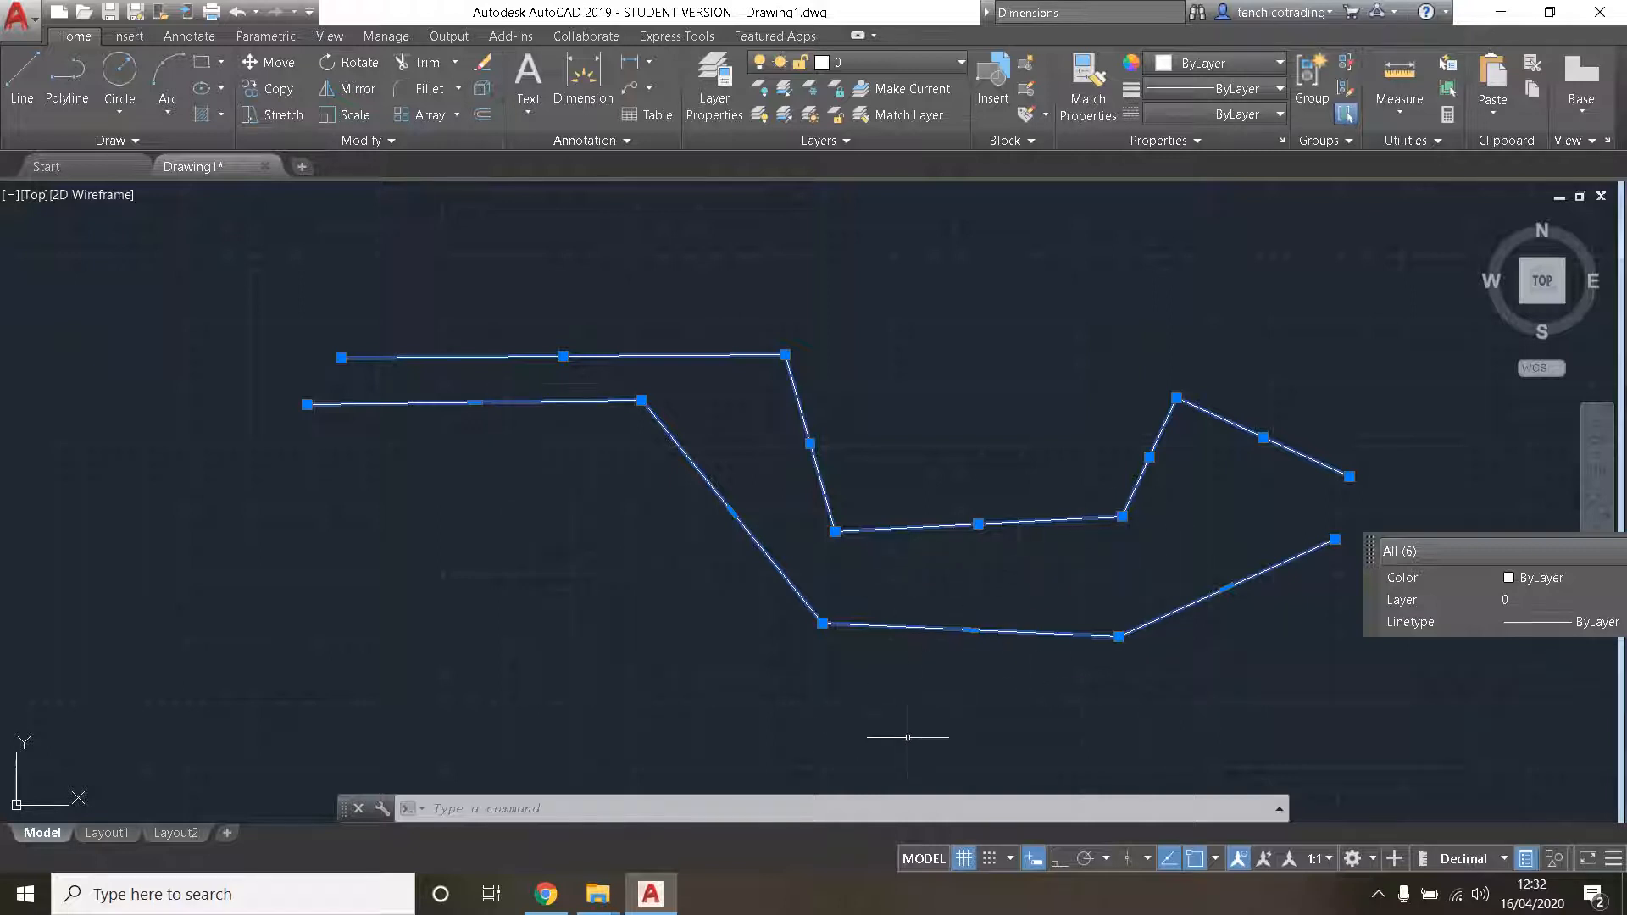
{"action": "key", "text": "Delete"}
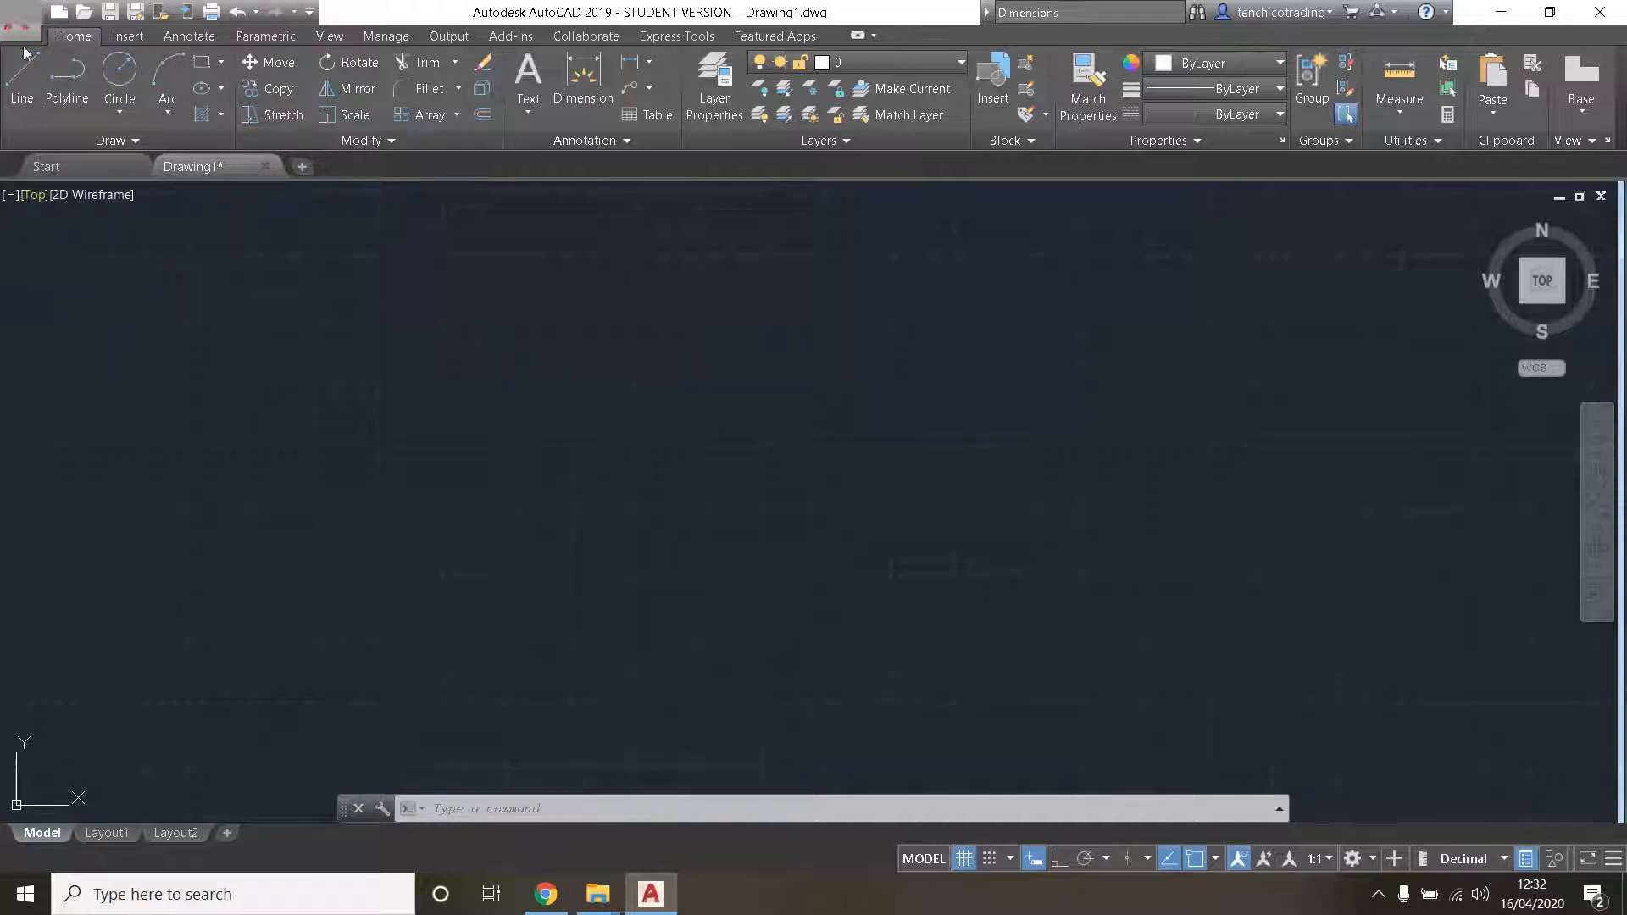
- Draw a circle by centre and radius near the middle of the empty drawing area, with a radius of 600
{"action": "left_click", "coordinate": [122, 109]}
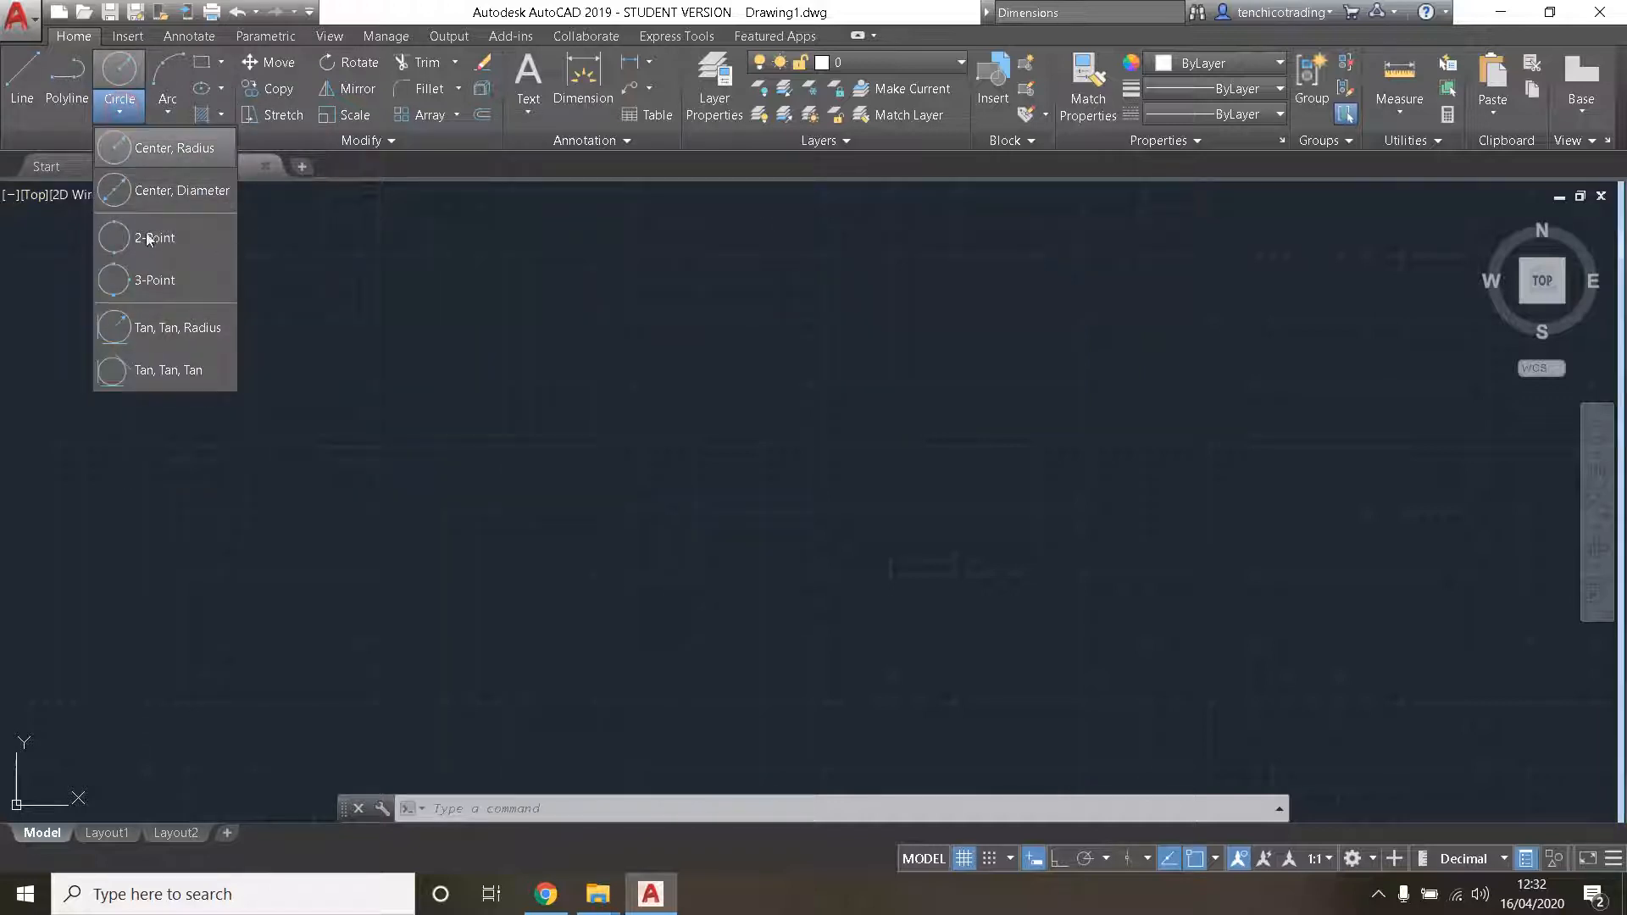
{"action": "left_click", "coordinate": [166, 150]}
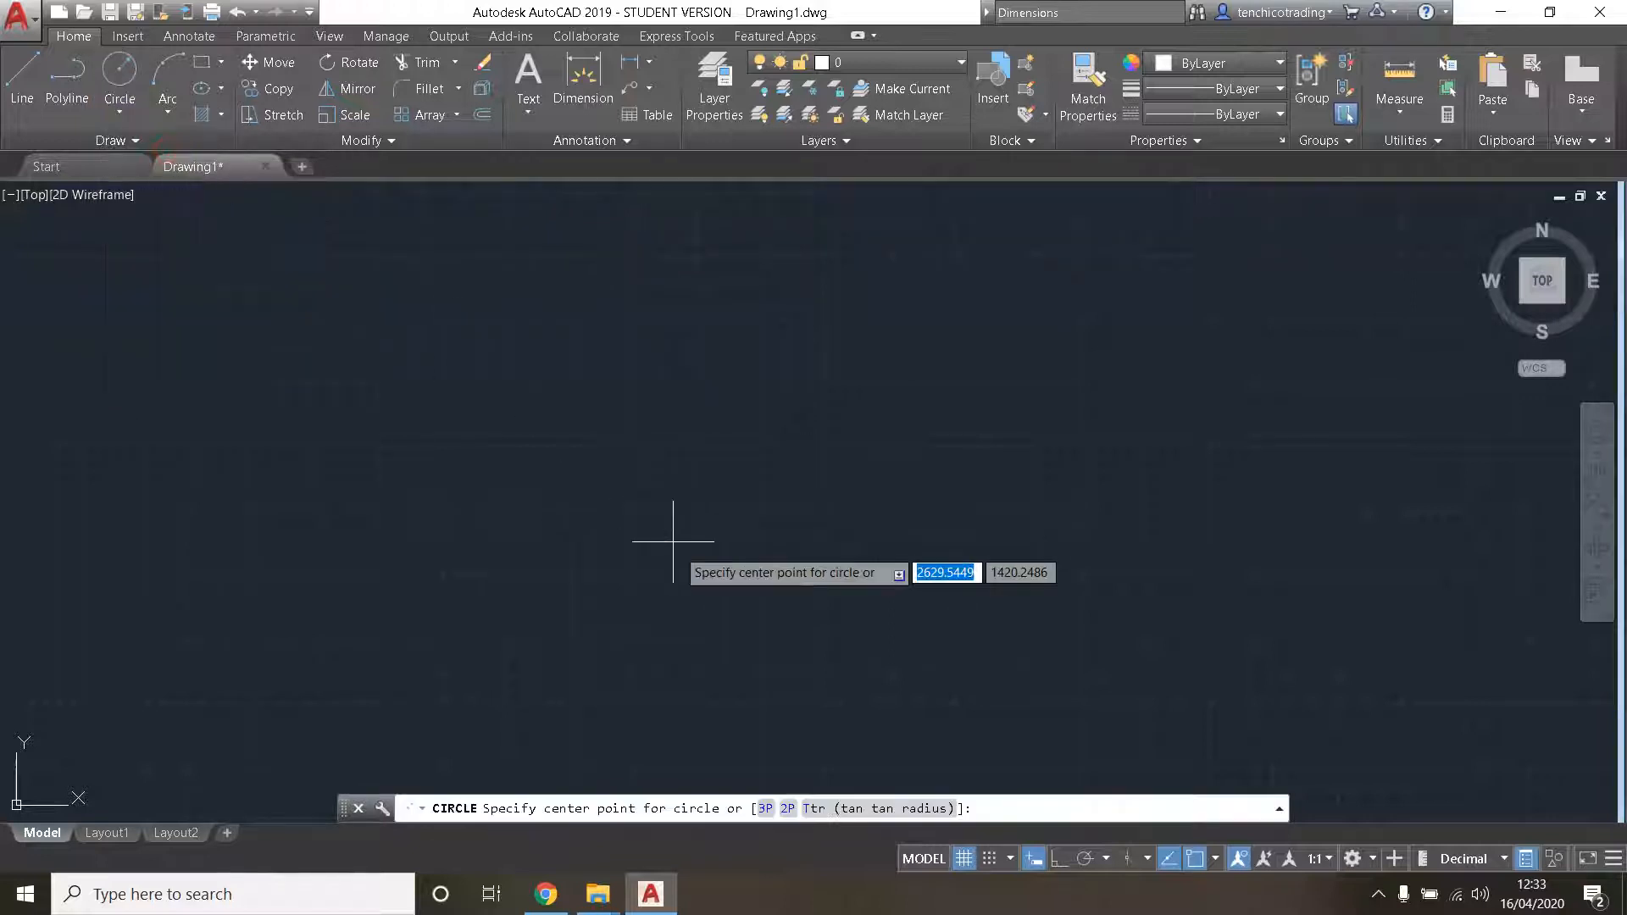
{"action": "left_click", "coordinate": [761, 487]}
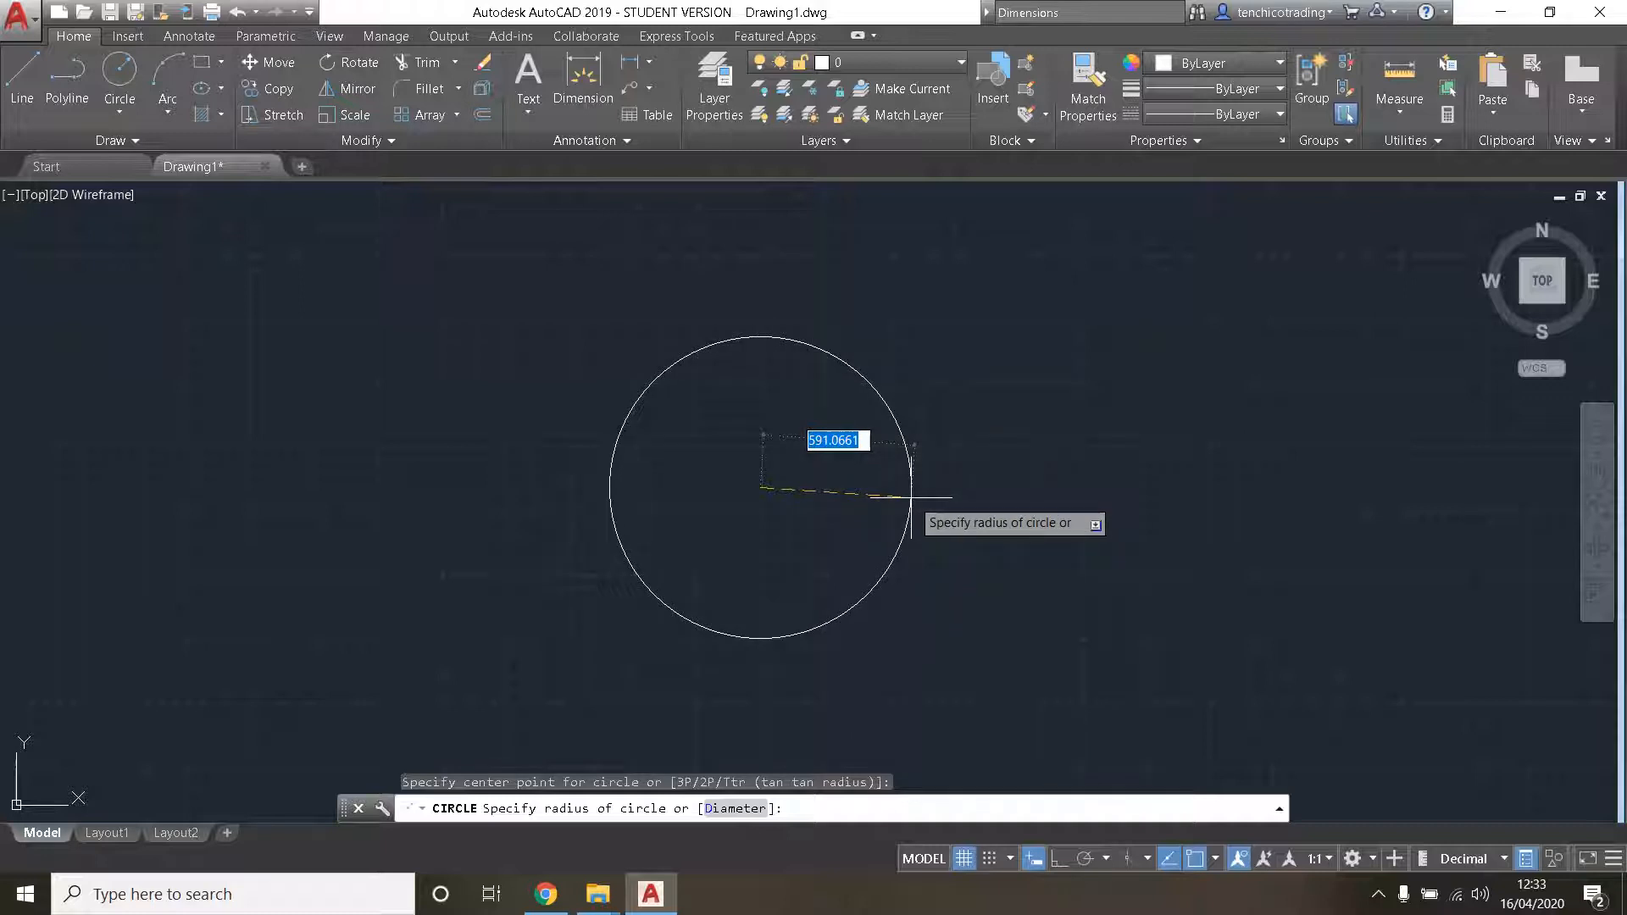
{"action": "type", "text": "600"}
{"action": "key", "text": "Return"}
{"action": "left_click", "coordinate": [737, 536]}
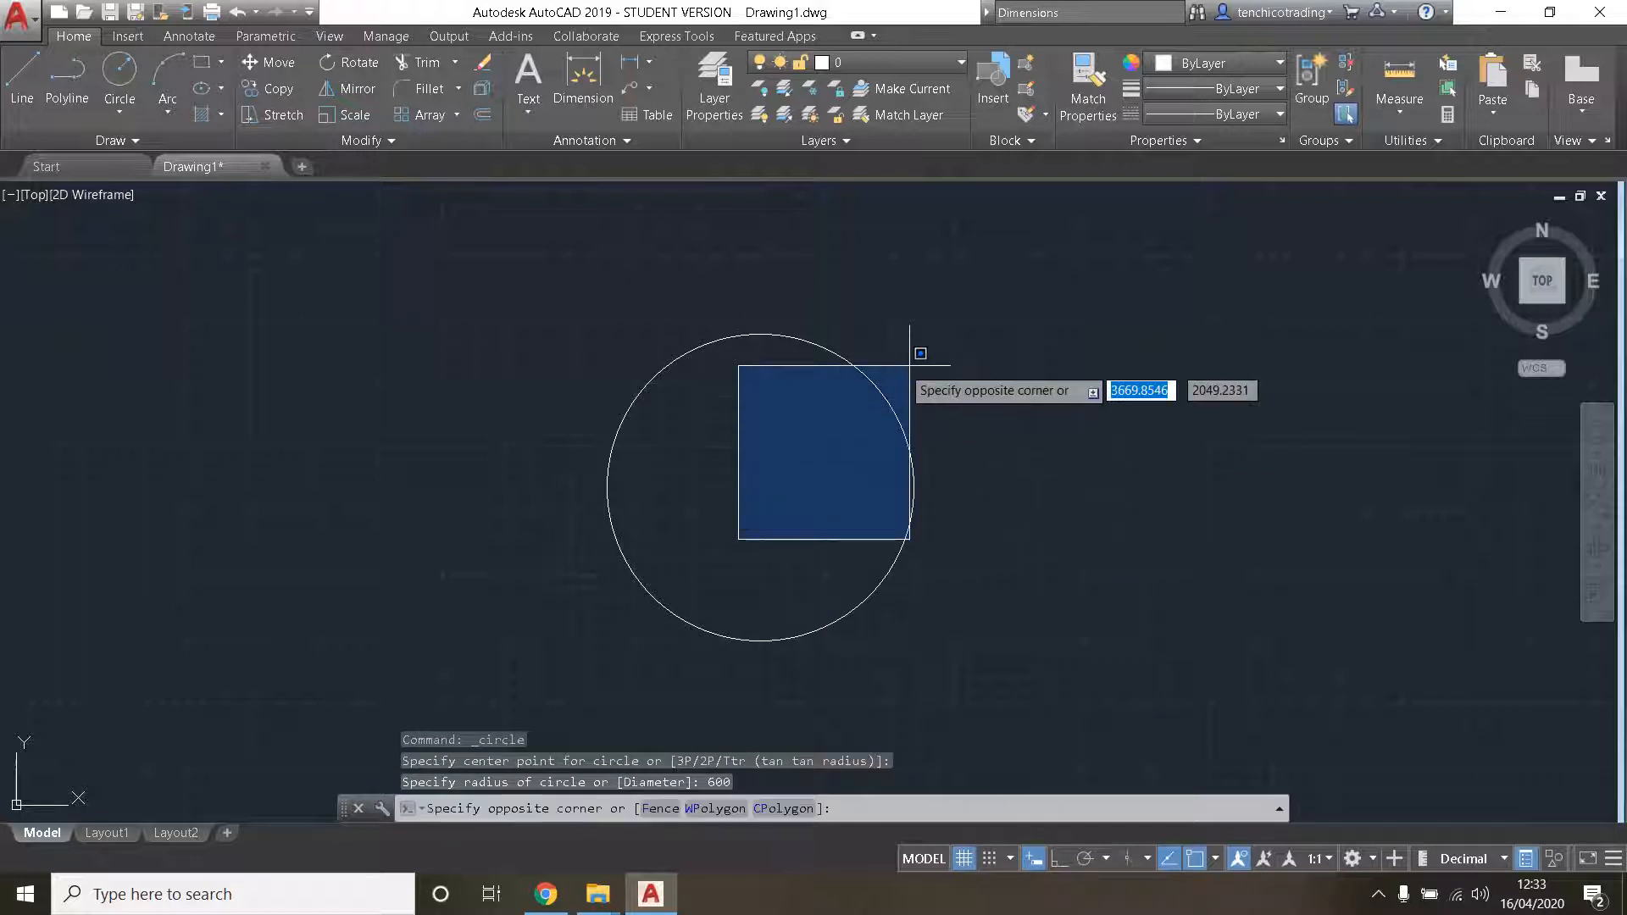
{"action": "left_click", "coordinate": [803, 534]}
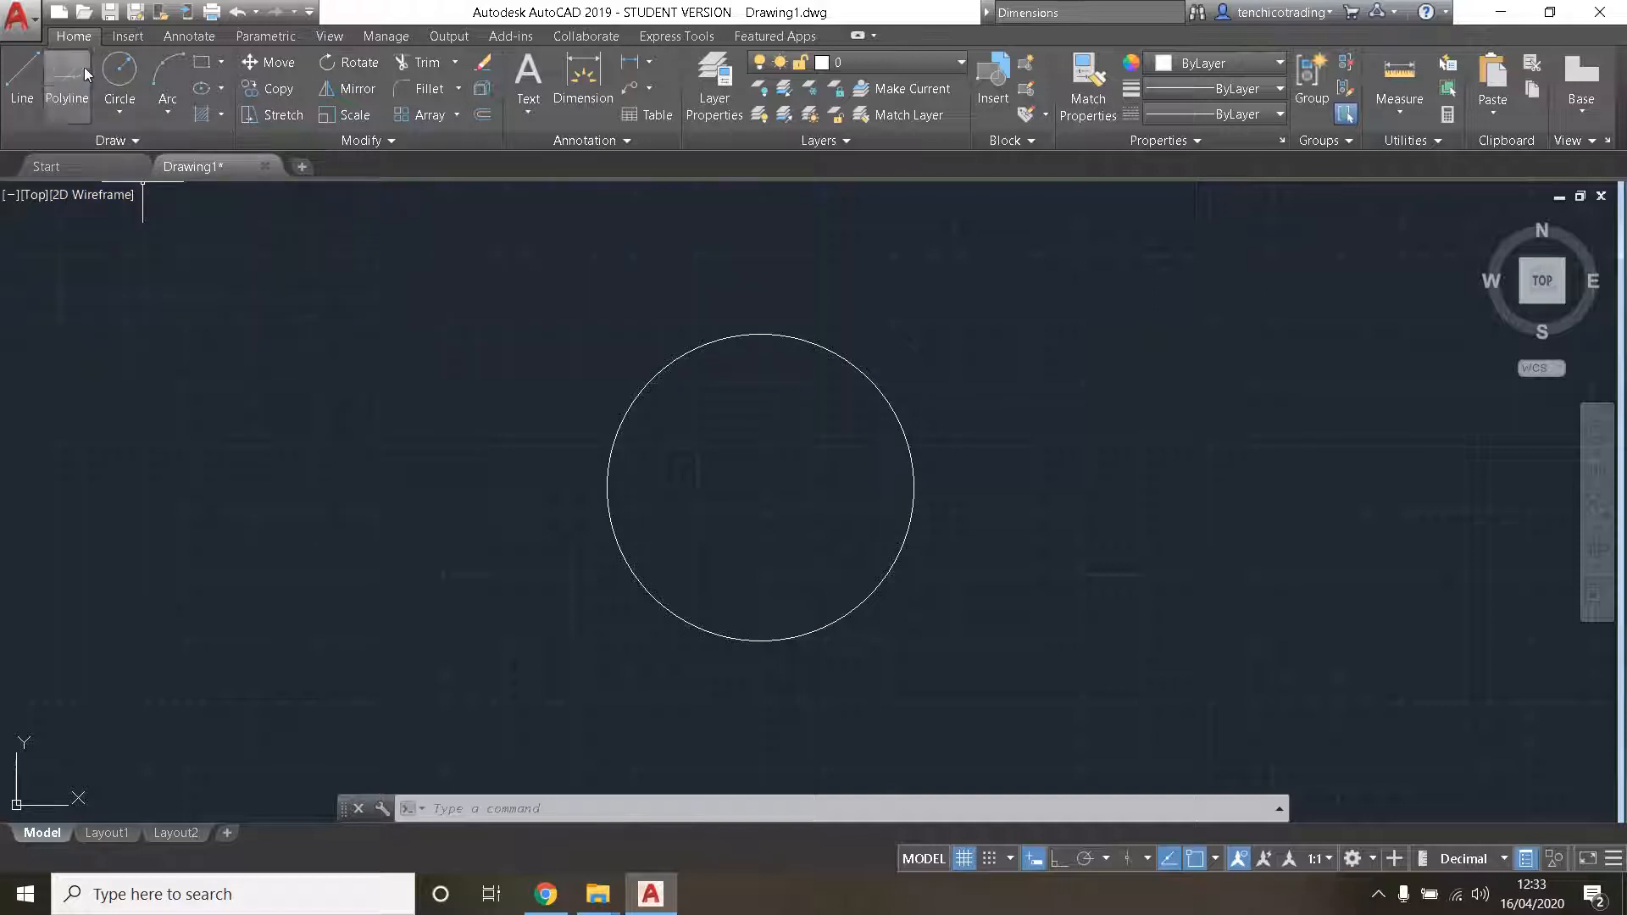
- Draw a second circle by centre and diameter, 1200 in diameter, to the right of the first with its centre level with the first circle's
{"action": "left_click", "coordinate": [120, 107]}
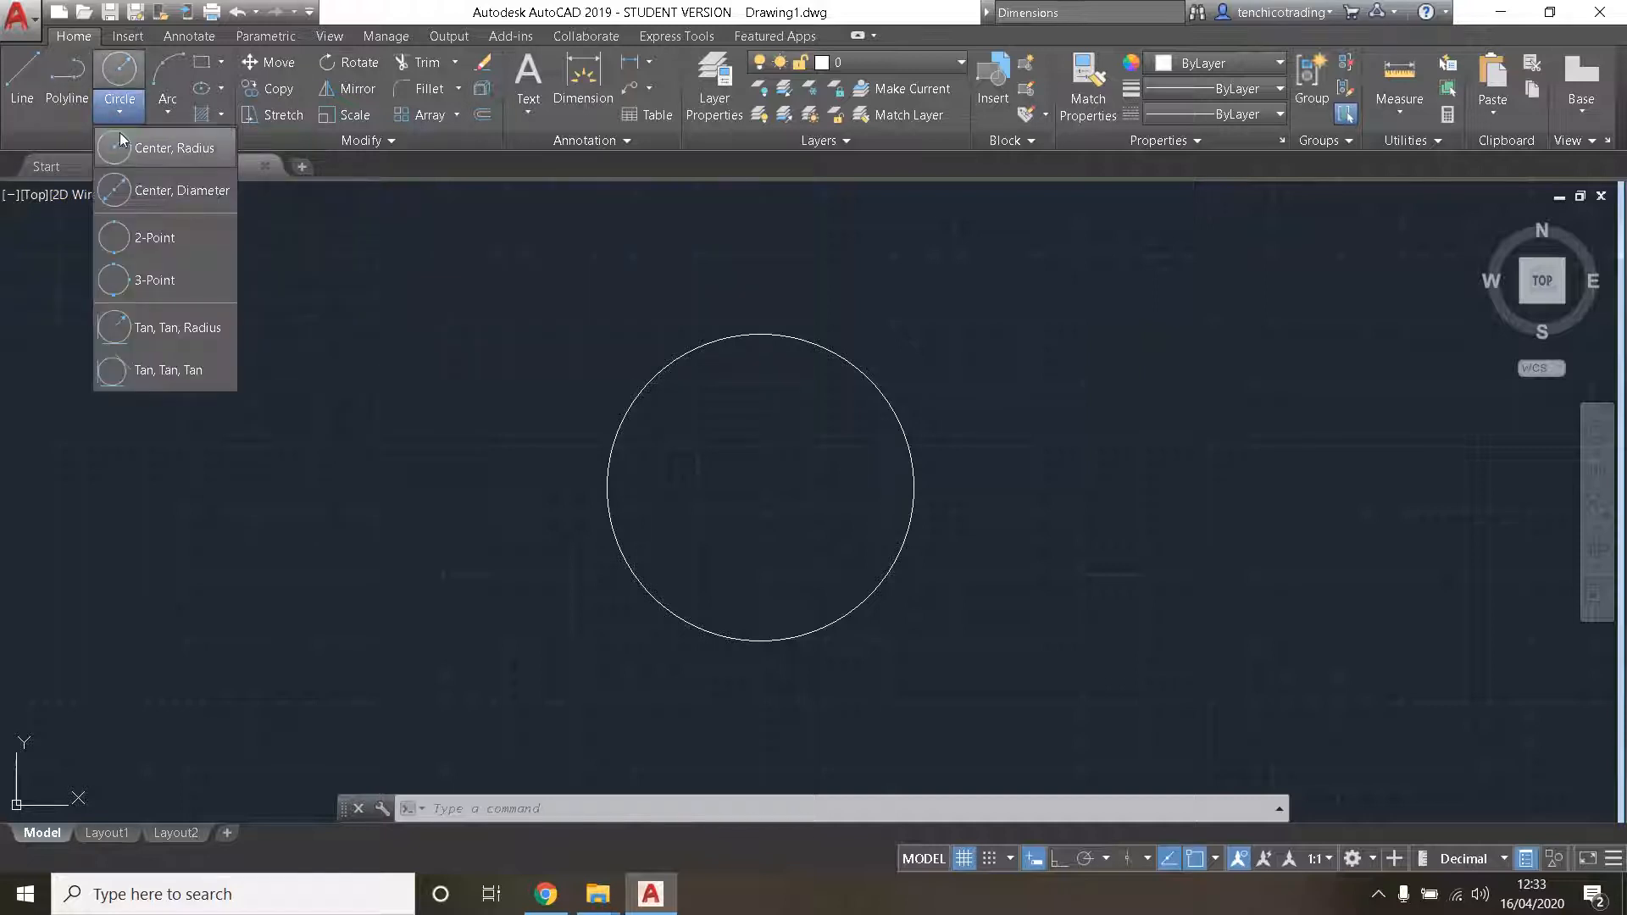
{"action": "left_click", "coordinate": [182, 192]}
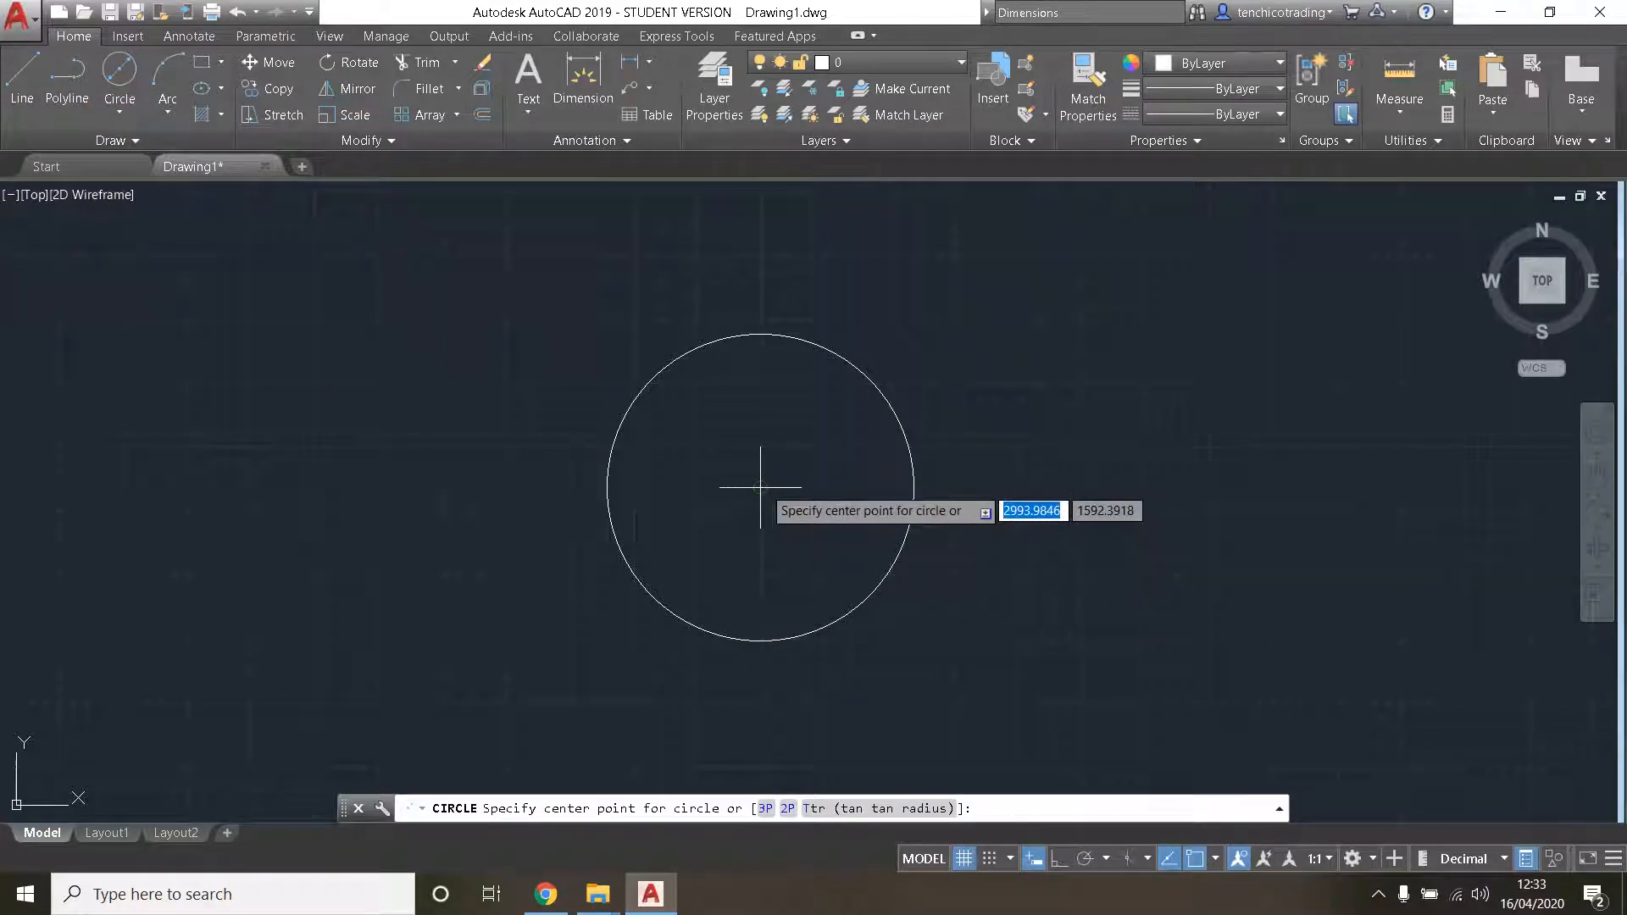
{"action": "middle_click_drag", "start_coordinate": [1064, 500], "coordinate": [839, 483]}
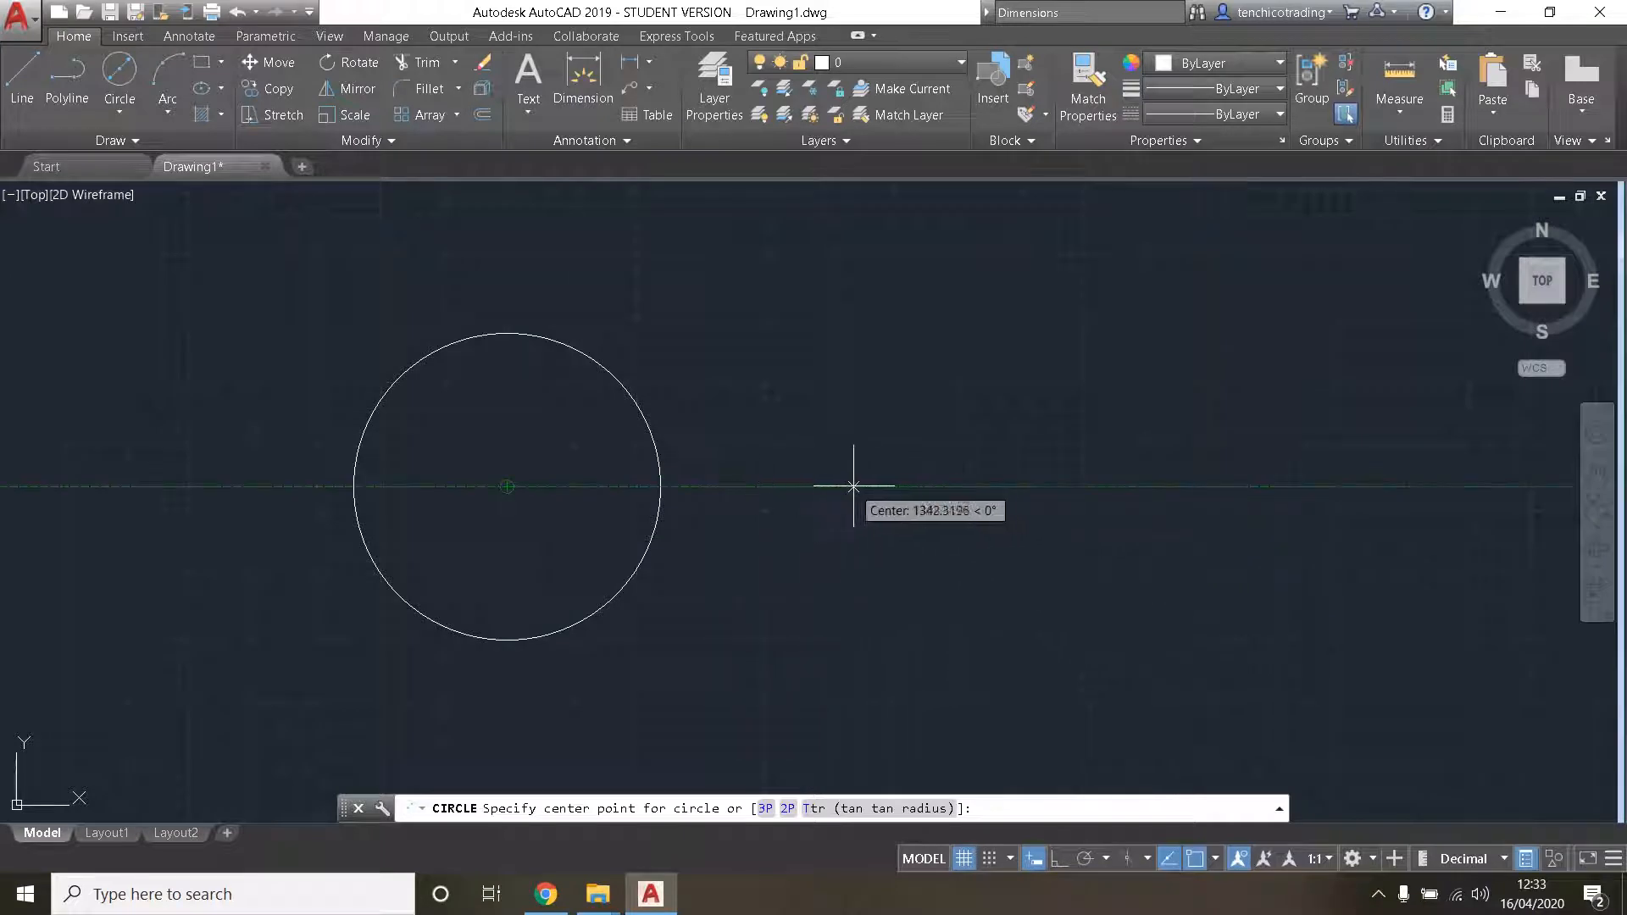
{"action": "mouse_move", "coordinate": [878, 485]}
{"action": "middle_mouse_down"}
{"action": "mouse_move", "coordinate": [678, 489]}
{"action": "mouse_move", "coordinate": [933, 709]}
{"action": "mouse_move", "coordinate": [1198, 581]}
{"action": "mouse_move", "coordinate": [846, 610]}
{"action": "mouse_move", "coordinate": [931, 441]}
{"action": "mouse_move", "coordinate": [723, 505]}
{"action": "mouse_move", "coordinate": [639, 479]}
{"action": "mouse_move", "coordinate": [516, 480]}
{"action": "mouse_move", "coordinate": [1085, 436]}
{"action": "mouse_move", "coordinate": [812, 436]}
{"action": "mouse_move", "coordinate": [1056, 454]}
{"action": "mouse_move", "coordinate": [740, 472]}
{"action": "middle_mouse_up"}
{"action": "middle_click_drag", "start_coordinate": [824, 508], "coordinate": [748, 491]}
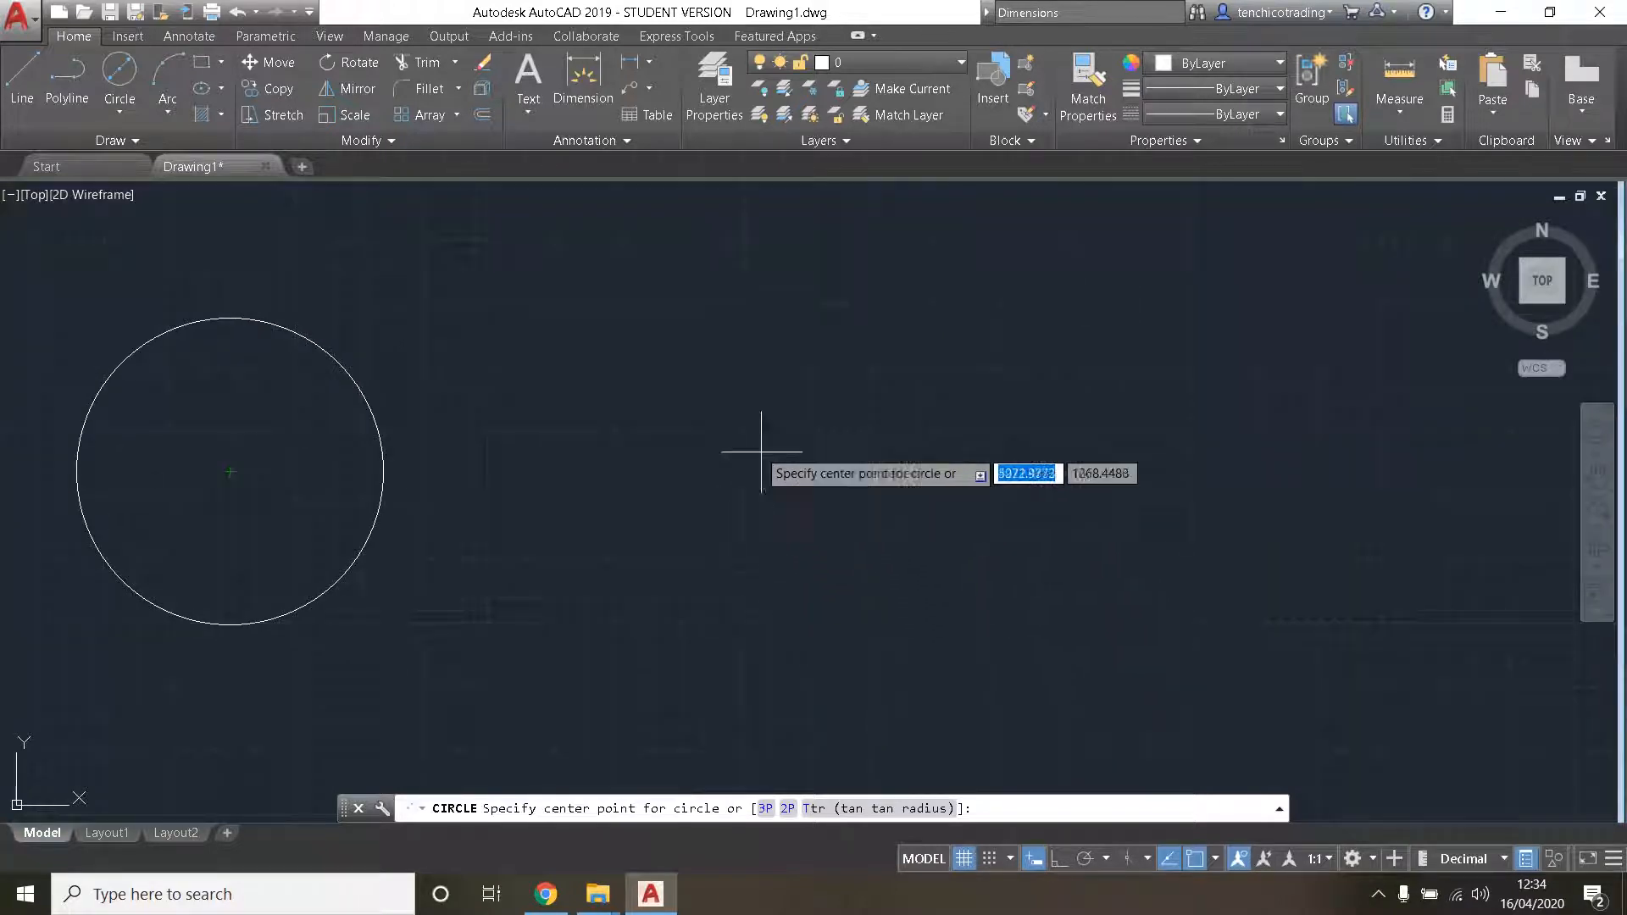
{"action": "left_click", "coordinate": [714, 470]}
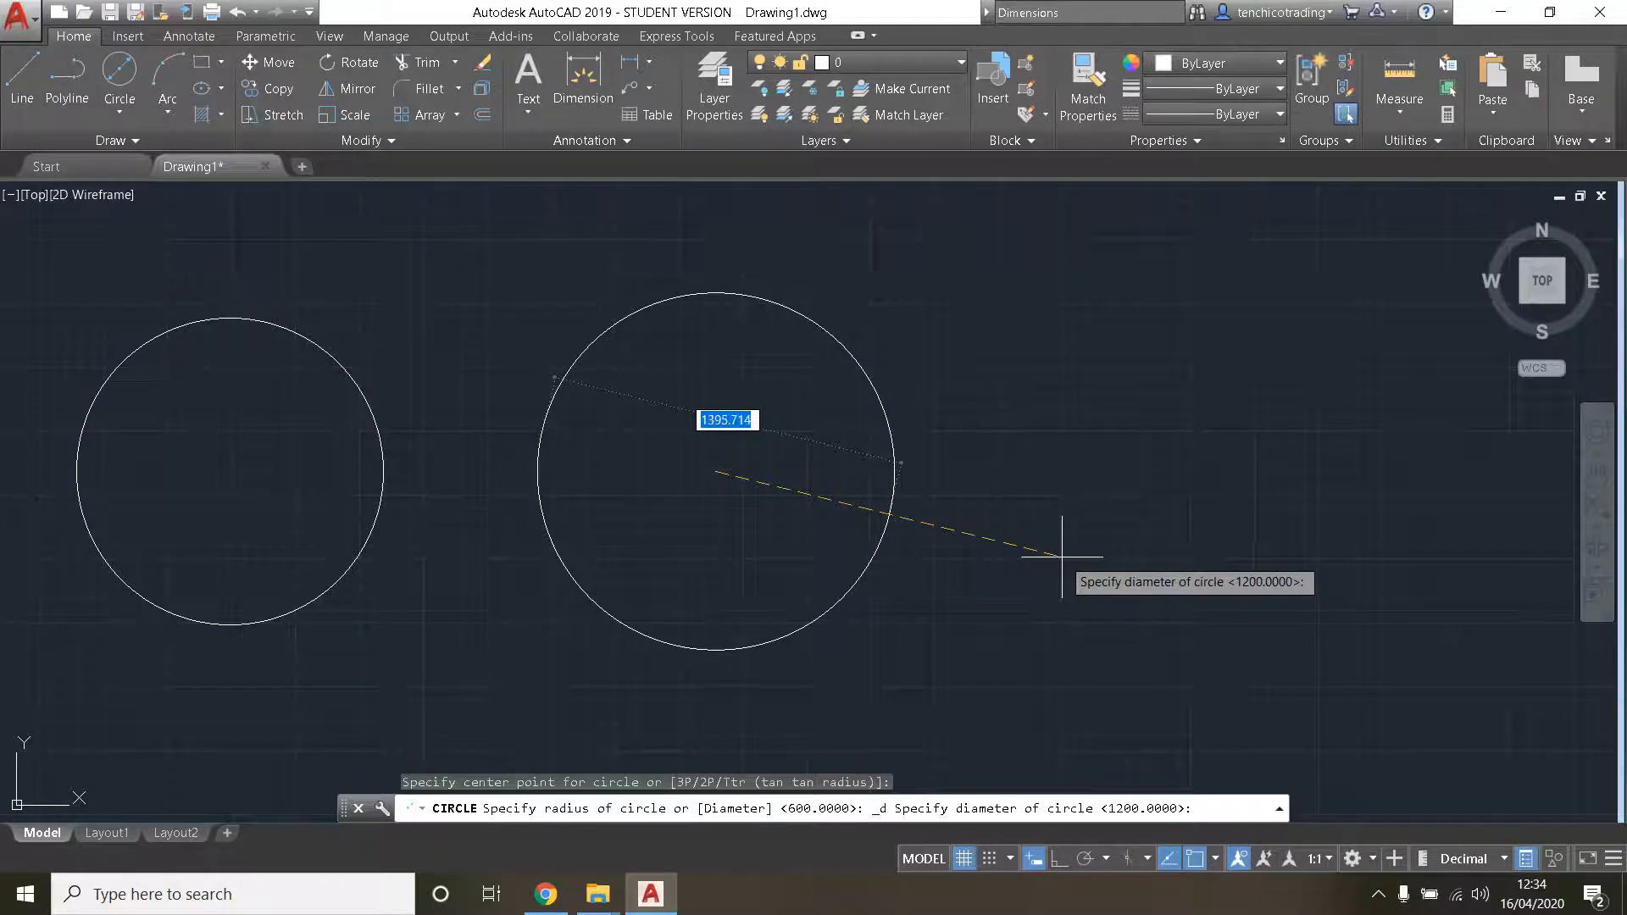
{"action": "type", "text": "1200"}
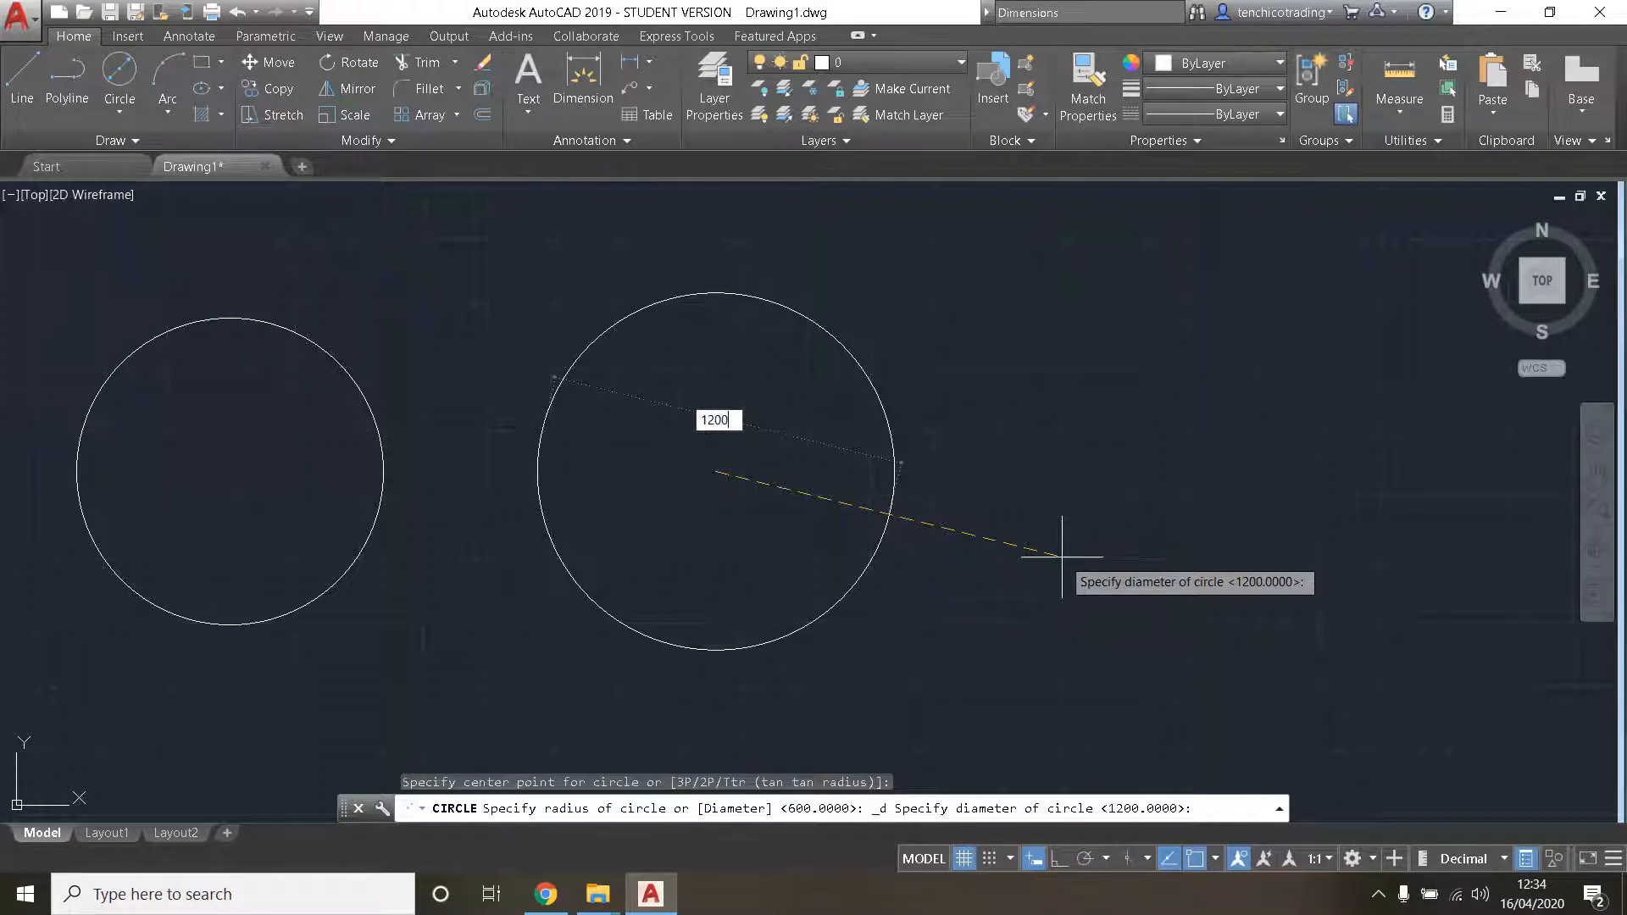
{"action": "key", "text": "Return"}
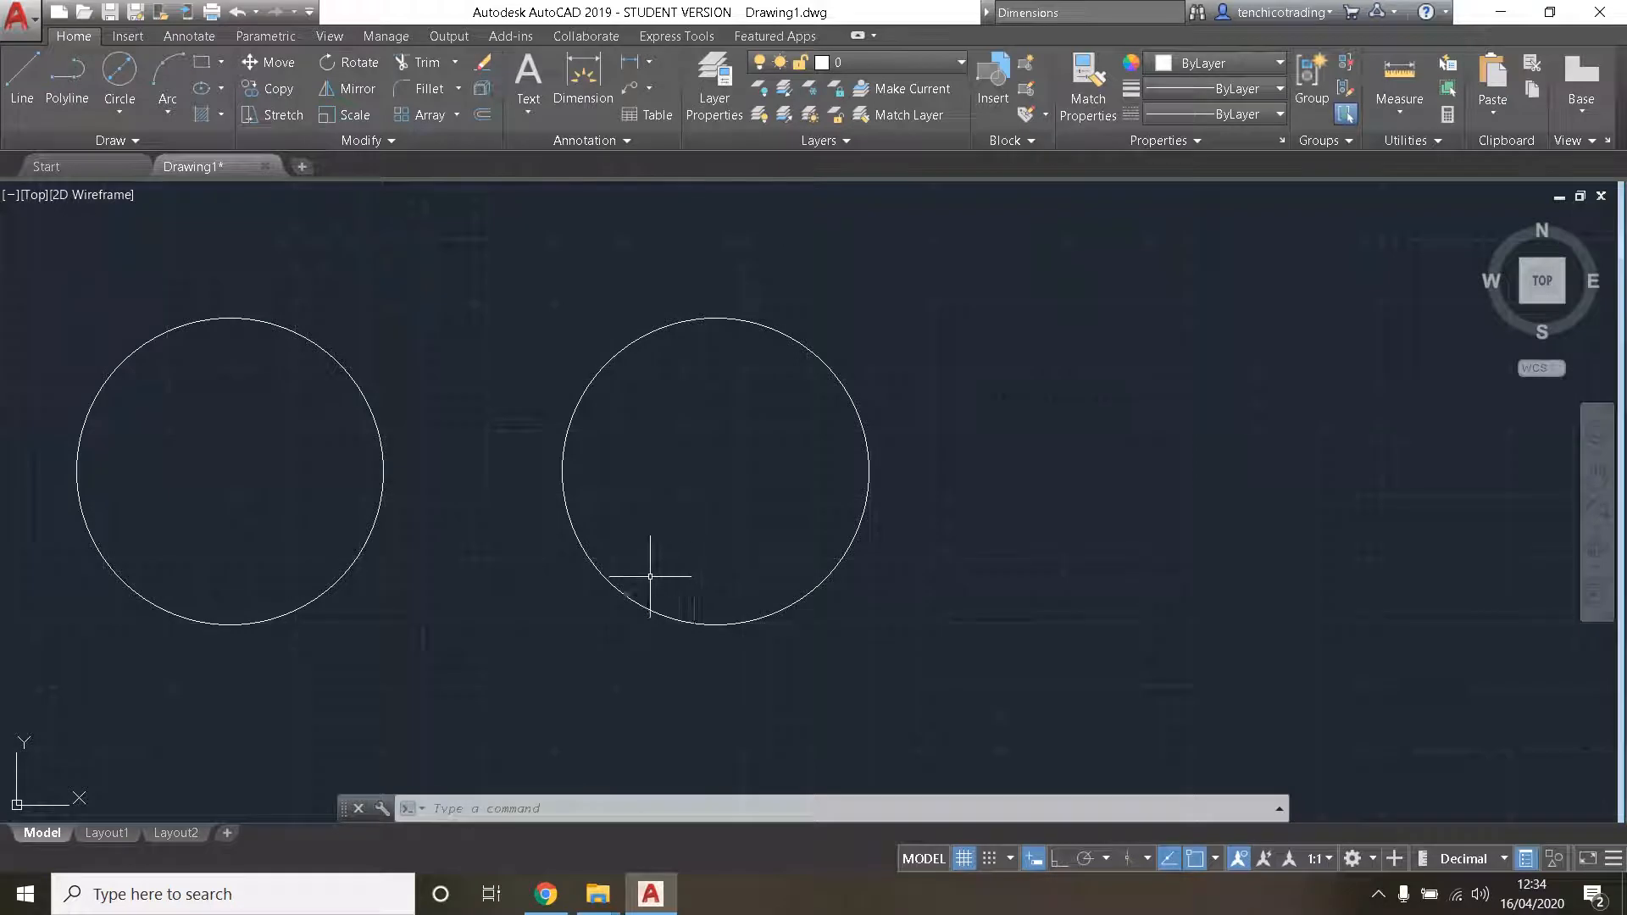
- Draw a 2-point circle whose diameter runs from the right circle's bottom quadrant to the left circle's bottom quadrant
{"action": "left_click", "coordinate": [119, 108]}
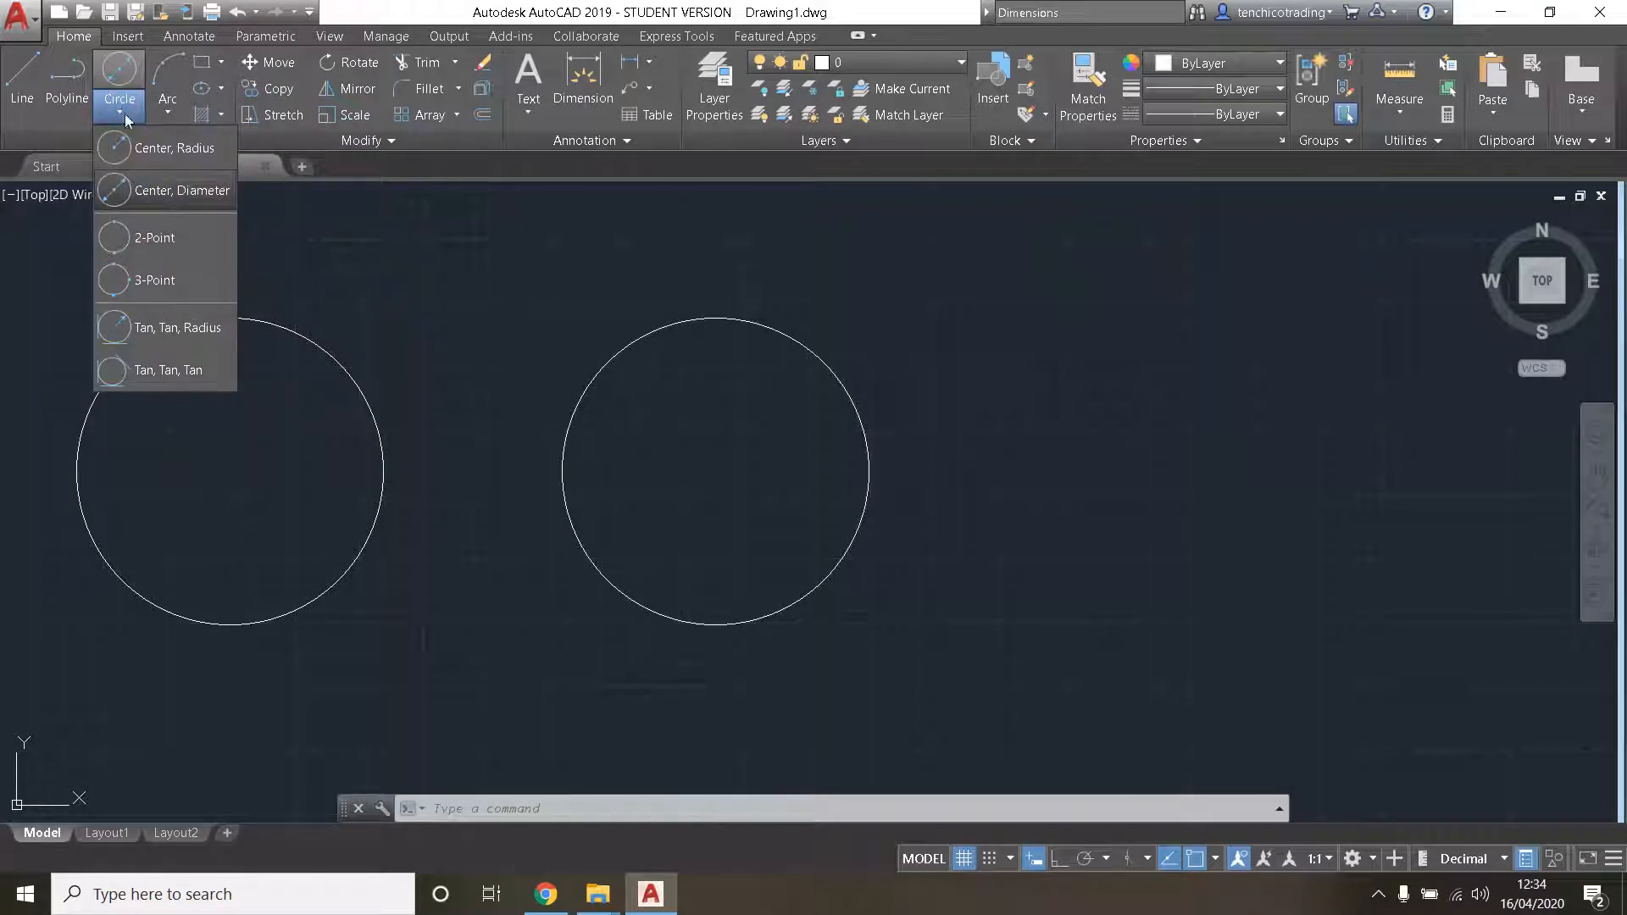
{"action": "left_click", "coordinate": [146, 239]}
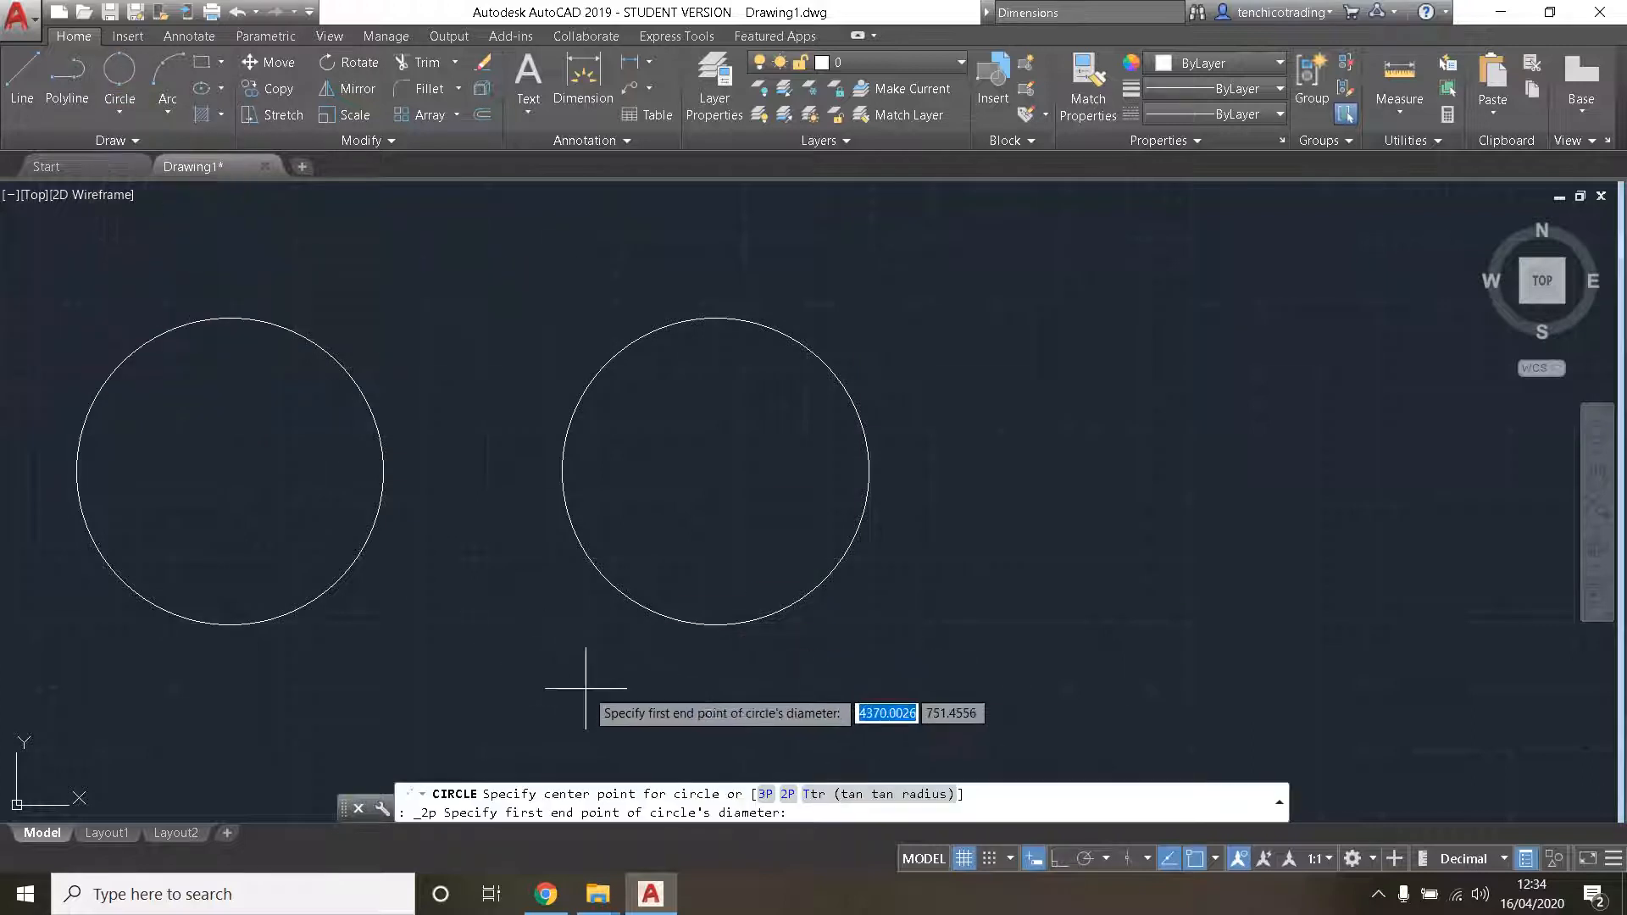
{"action": "left_click", "coordinate": [716, 625]}
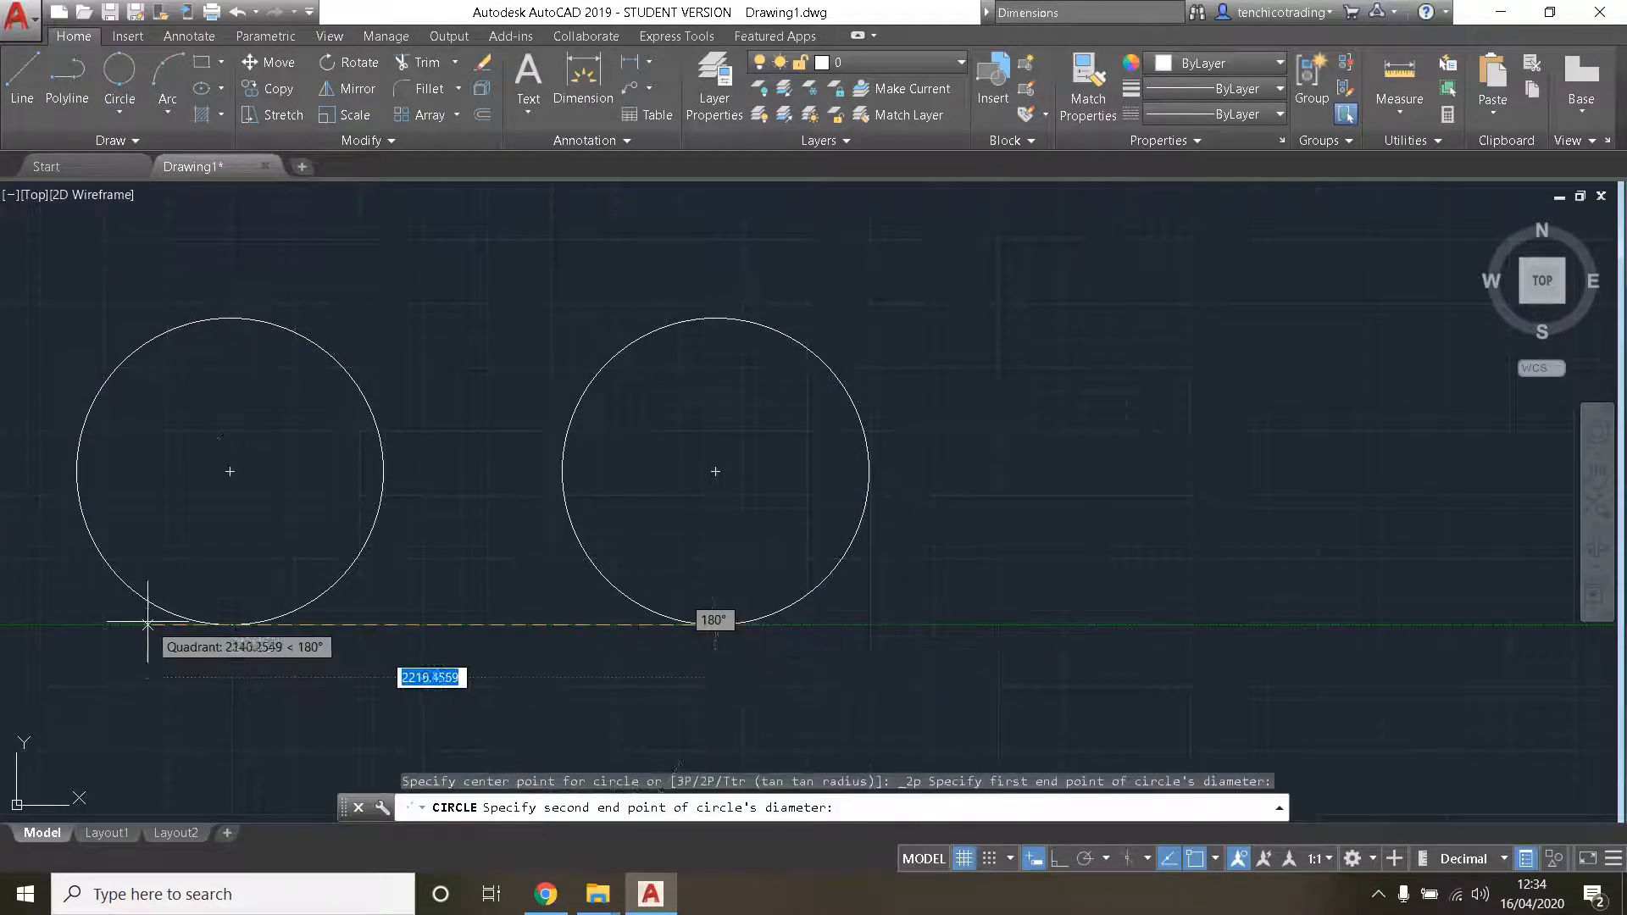
{"action": "left_click", "coordinate": [230, 624]}
{"action": "scroll", "coordinate": [581, 599], "scroll_direction": "down", "scroll_amount": 5}
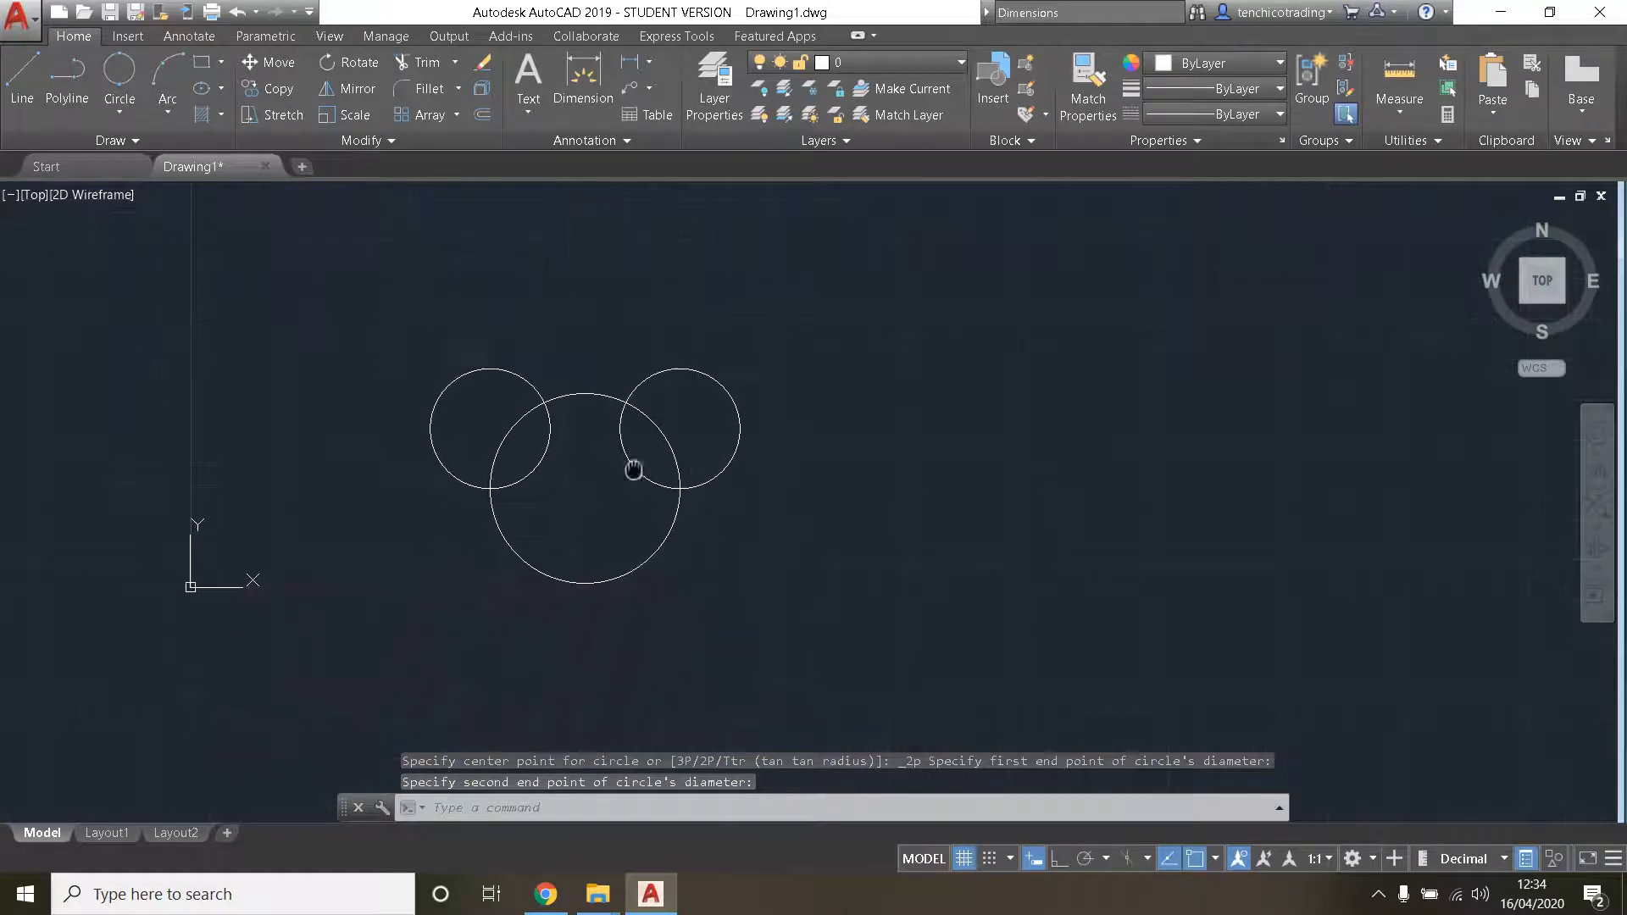
{"action": "scroll", "coordinate": [562, 446], "scroll_direction": "up", "scroll_amount": 4}
{"action": "mouse_move", "coordinate": [563, 446]}
{"action": "middle_mouse_down"}
{"action": "mouse_move", "coordinate": [666, 642]}
{"action": "mouse_move", "coordinate": [710, 663]}
{"action": "middle_mouse_up"}
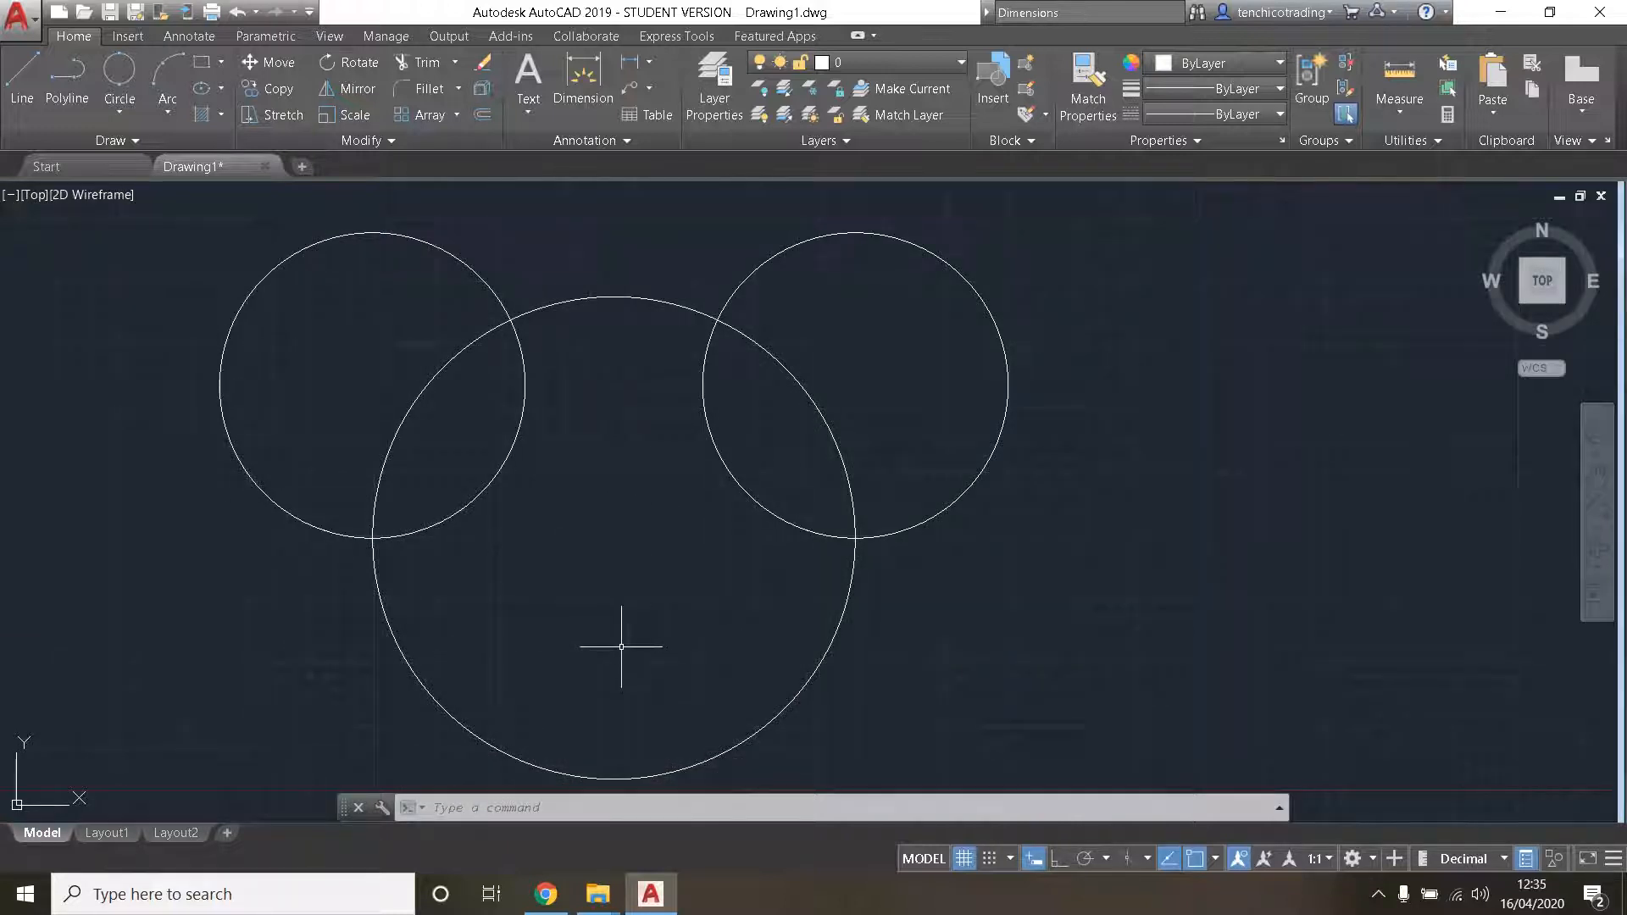
{"action": "scroll", "coordinate": [720, 590], "scroll_direction": "down", "scroll_amount": 2}
{"action": "scroll", "coordinate": [694, 592], "scroll_direction": "up", "scroll_amount": 2}
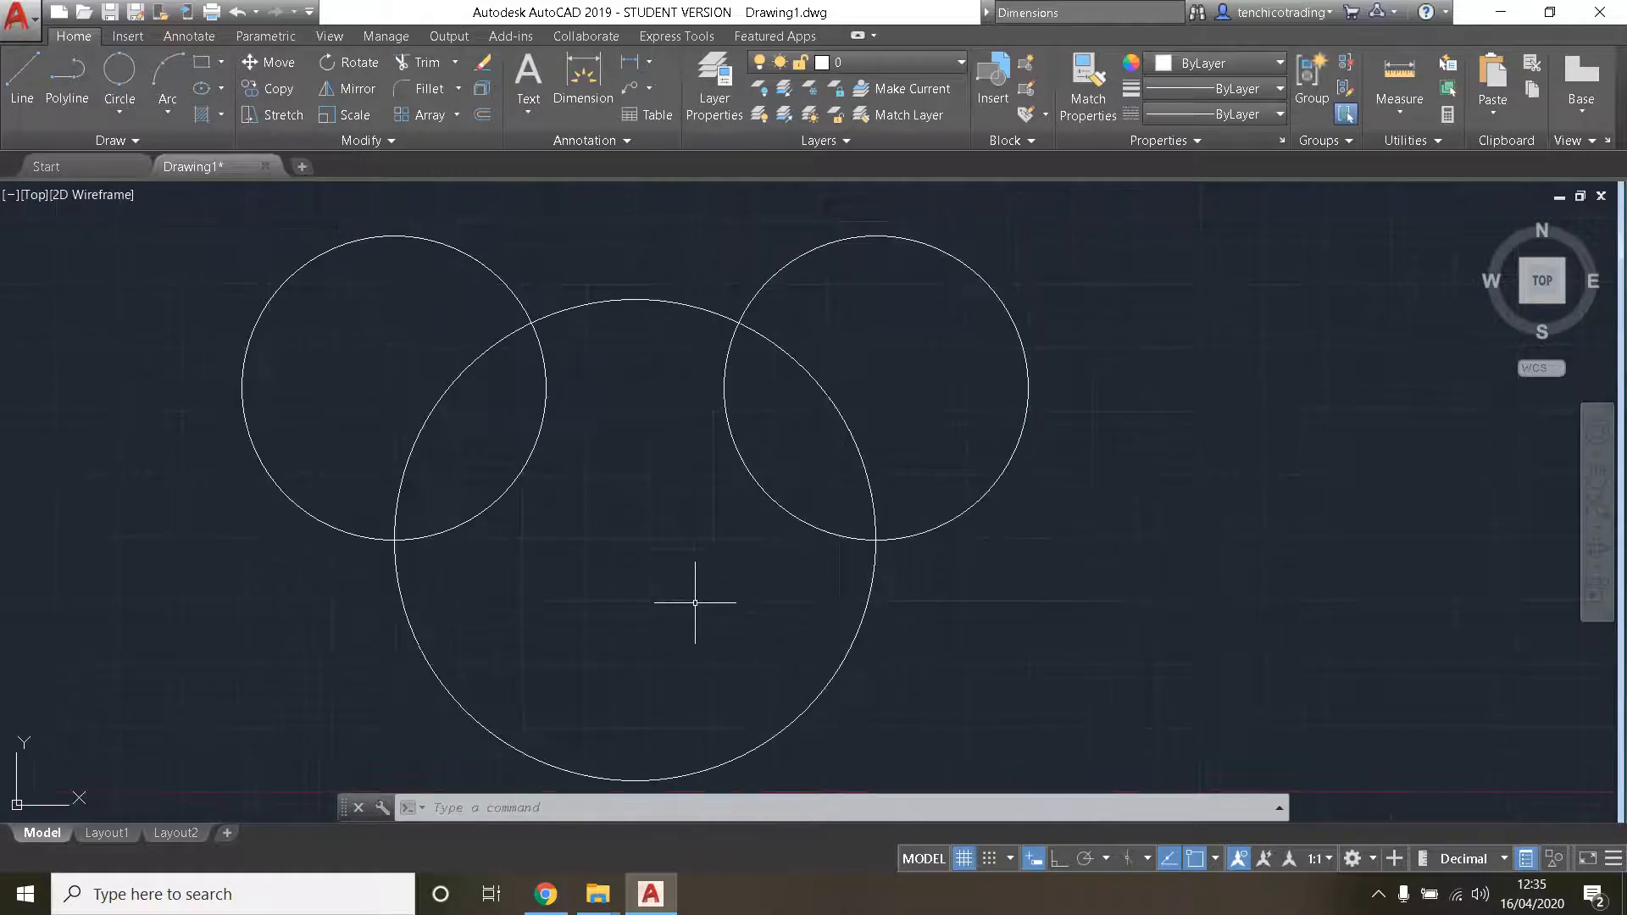
- Draw a 3-point circle through the facing inner quadrants of the two small circles and the bottom quadrant of the large circle
{"action": "left_click", "coordinate": [119, 116]}
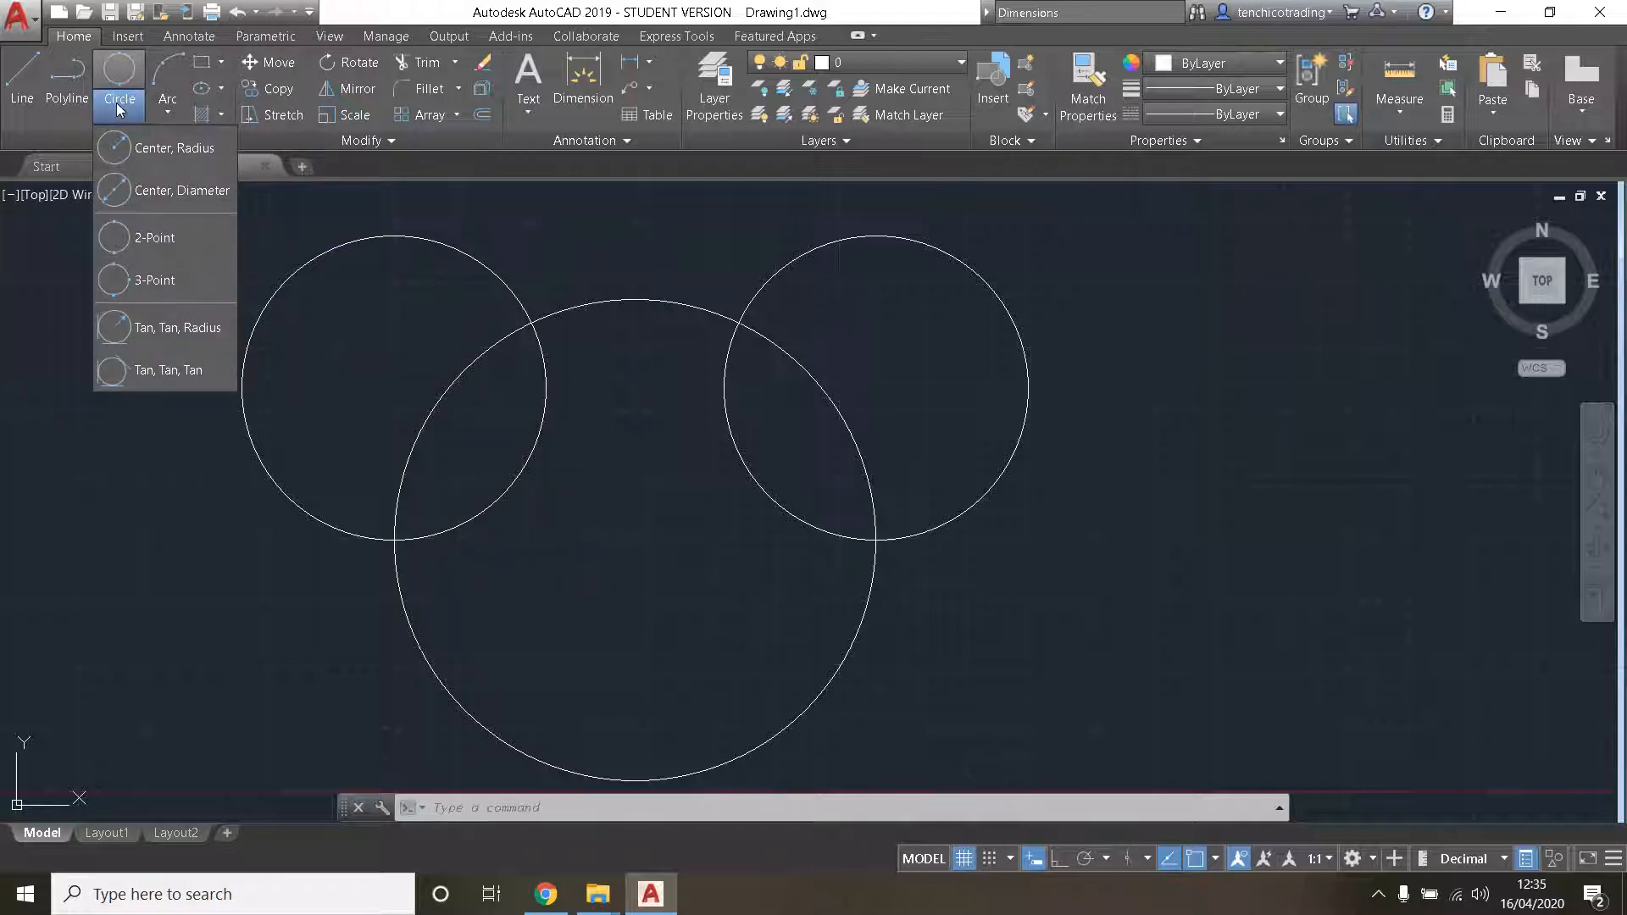
{"action": "left_click", "coordinate": [165, 288]}
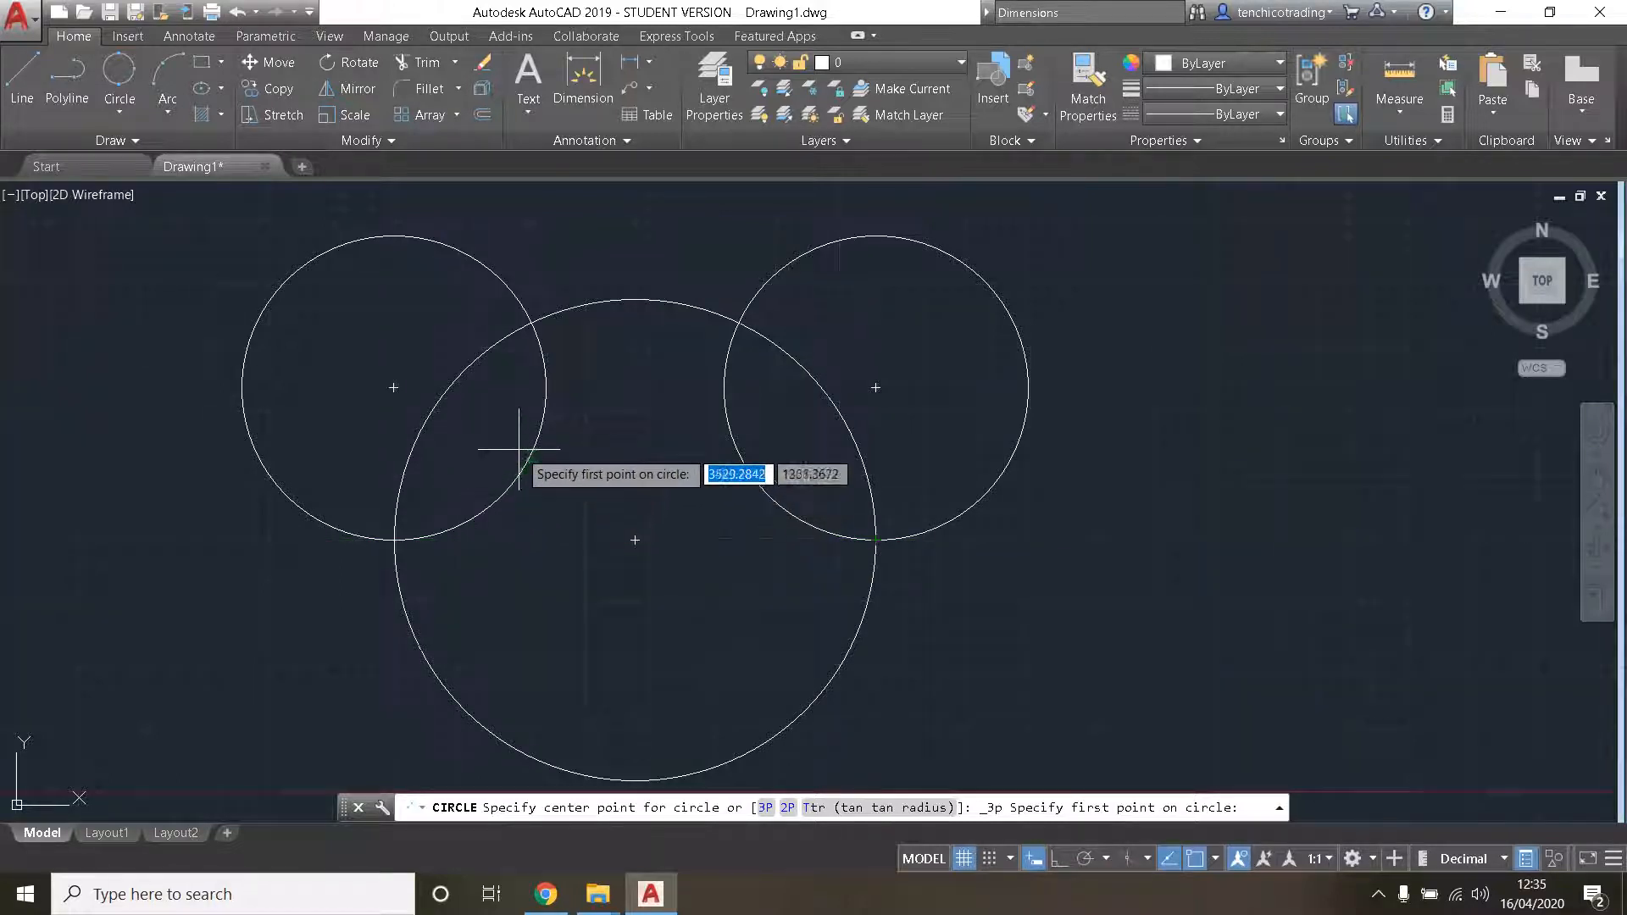
{"action": "left_click", "coordinate": [546, 387]}
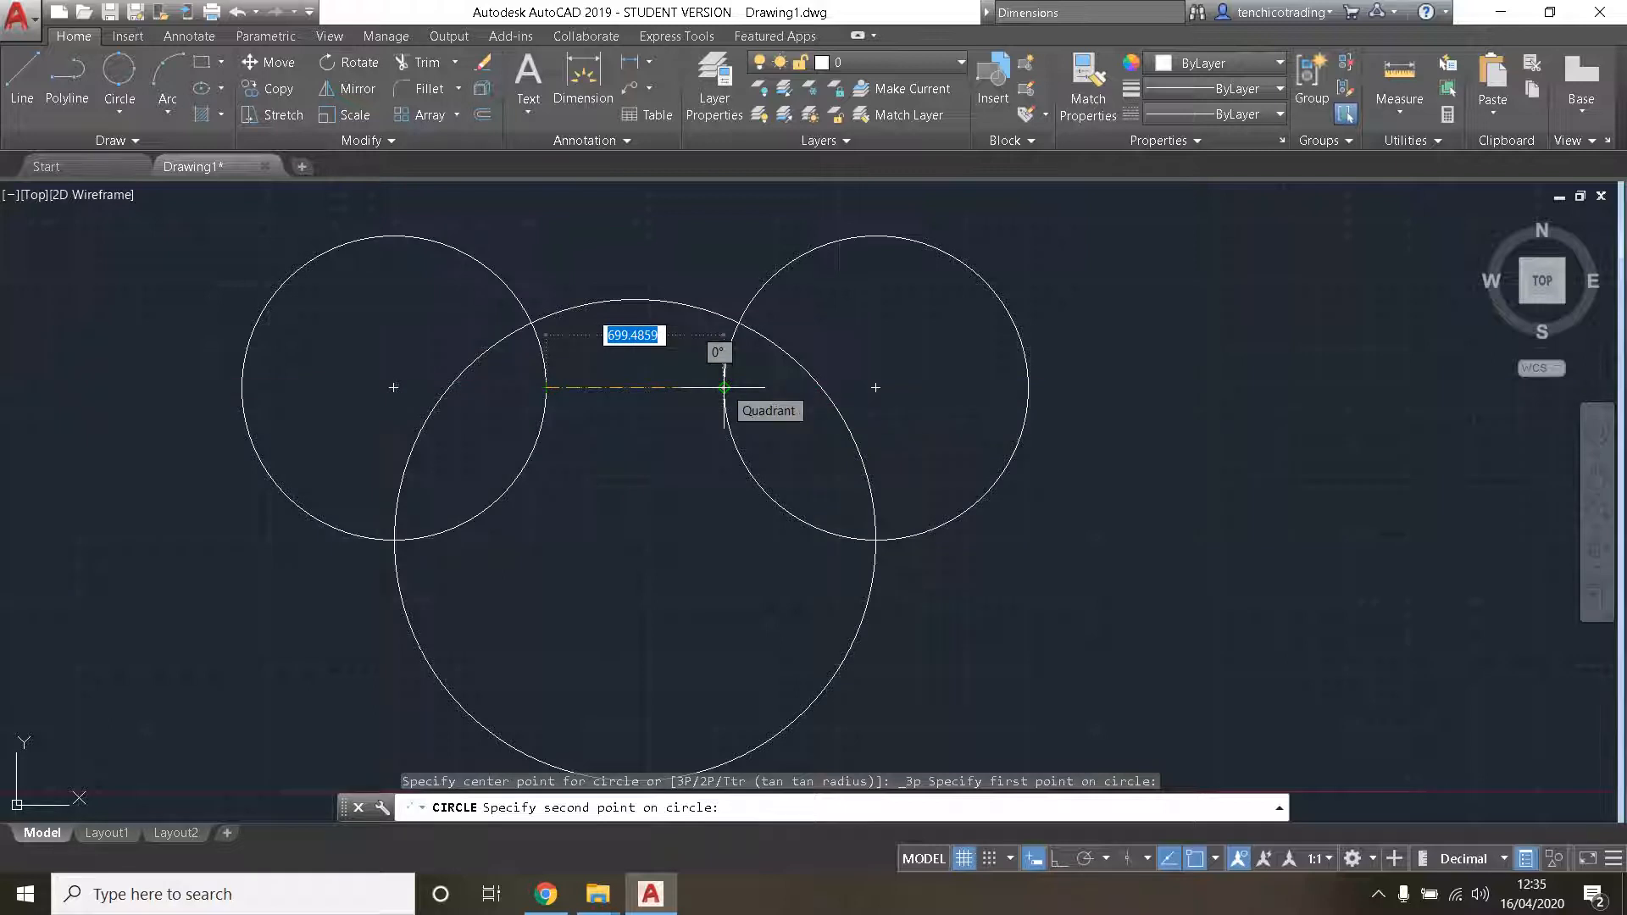
{"action": "left_click", "coordinate": [1217, 858]}
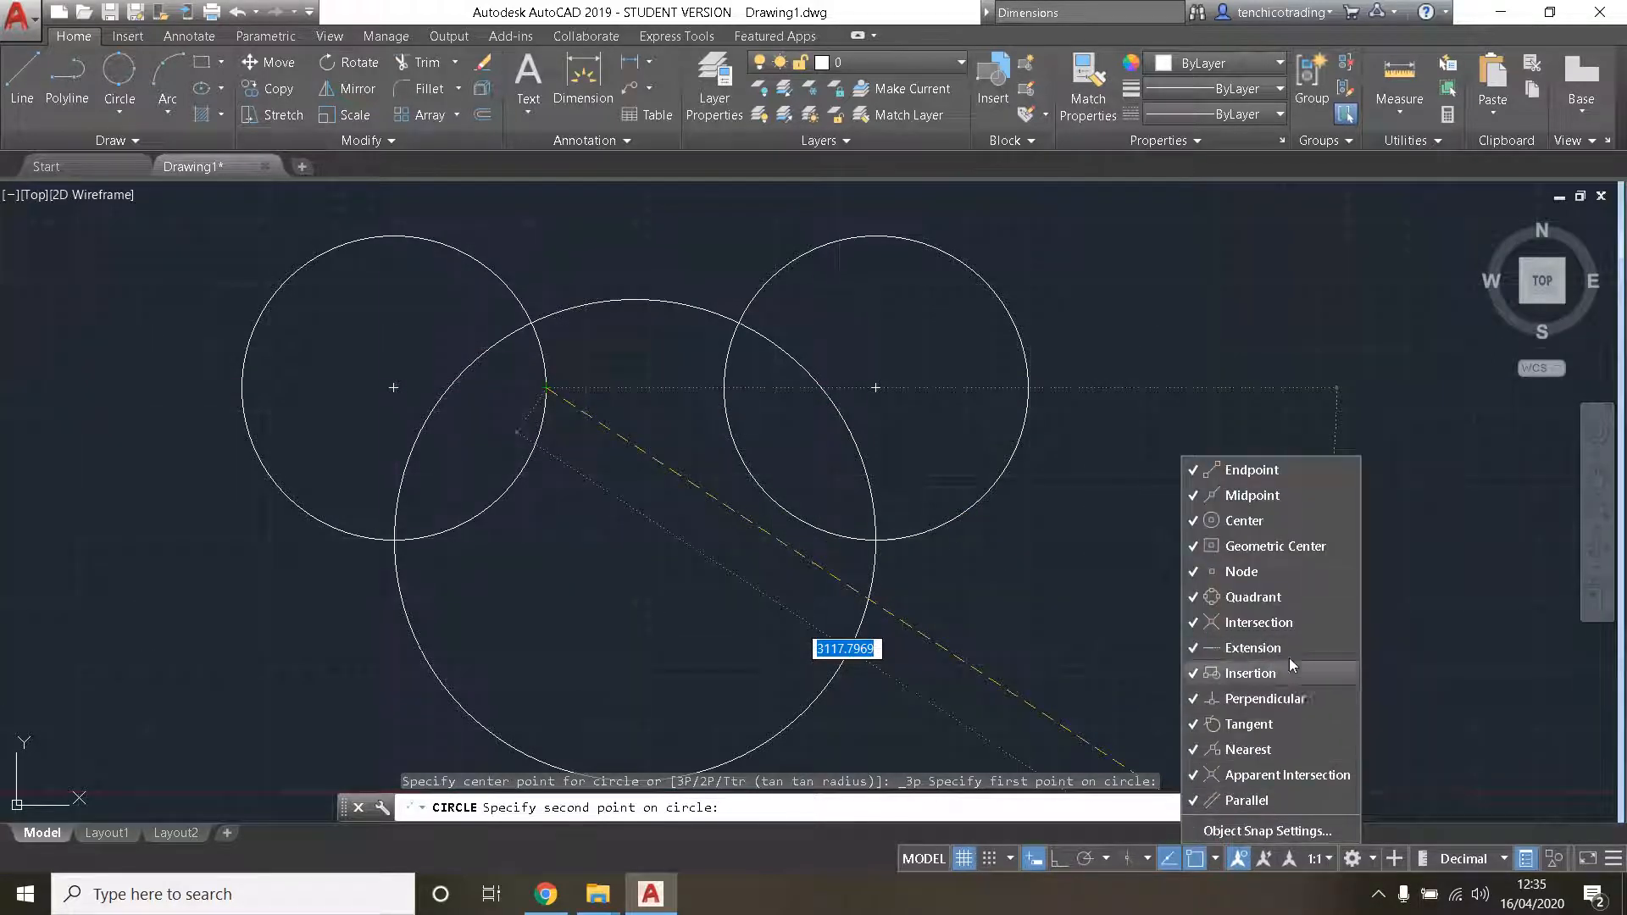
{"action": "left_click", "coordinate": [1215, 857]}
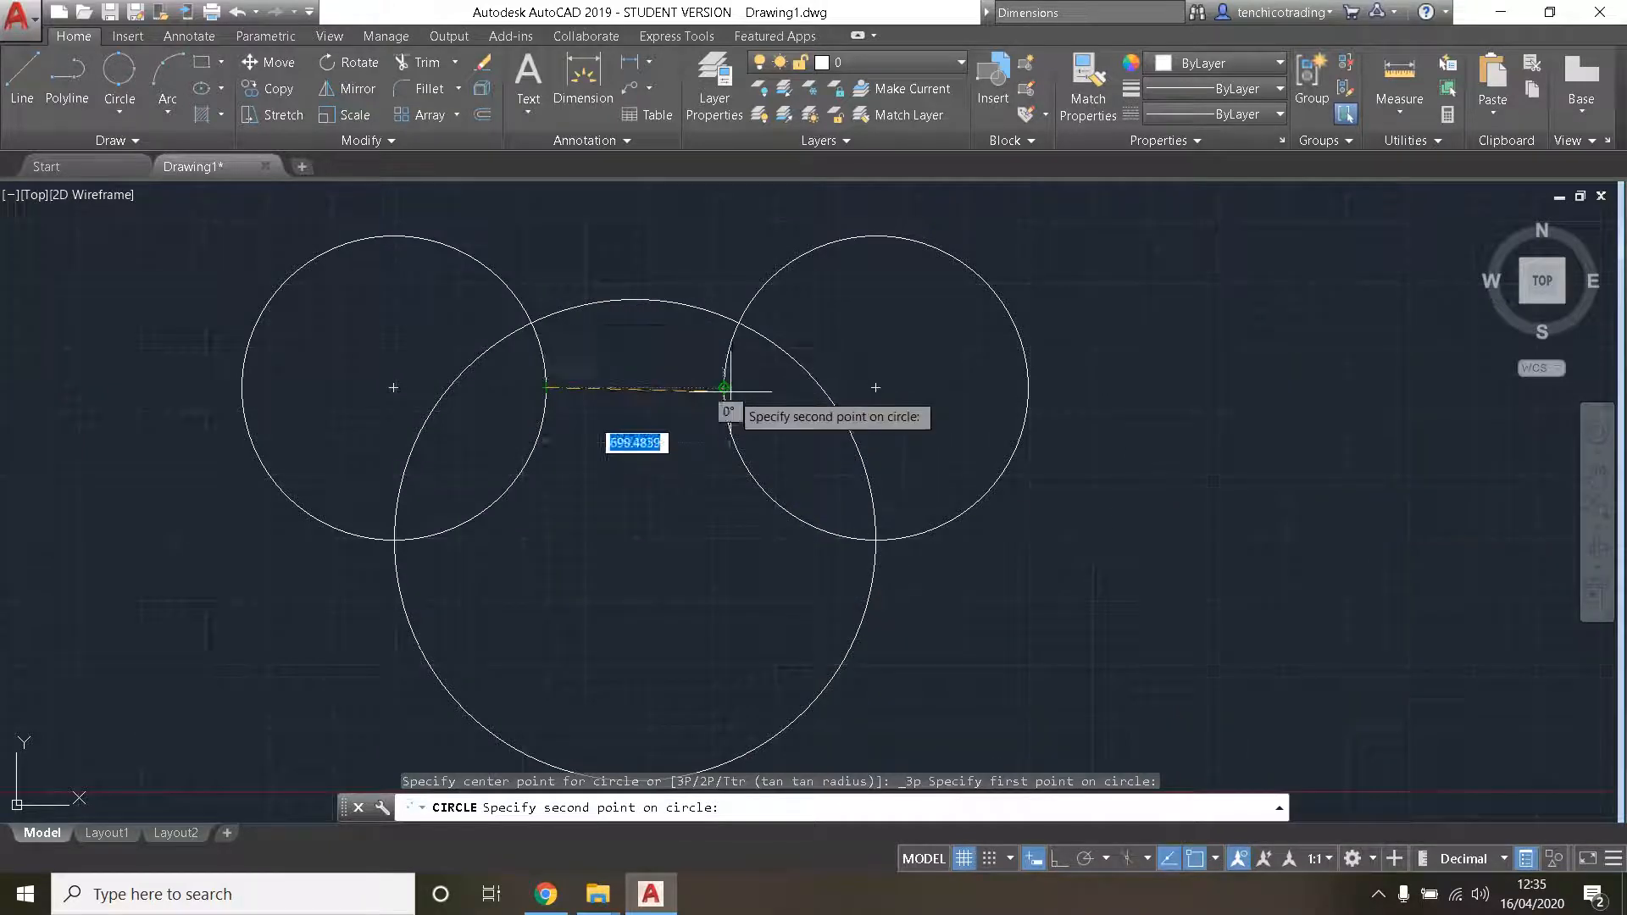
{"action": "left_click", "coordinate": [724, 387]}
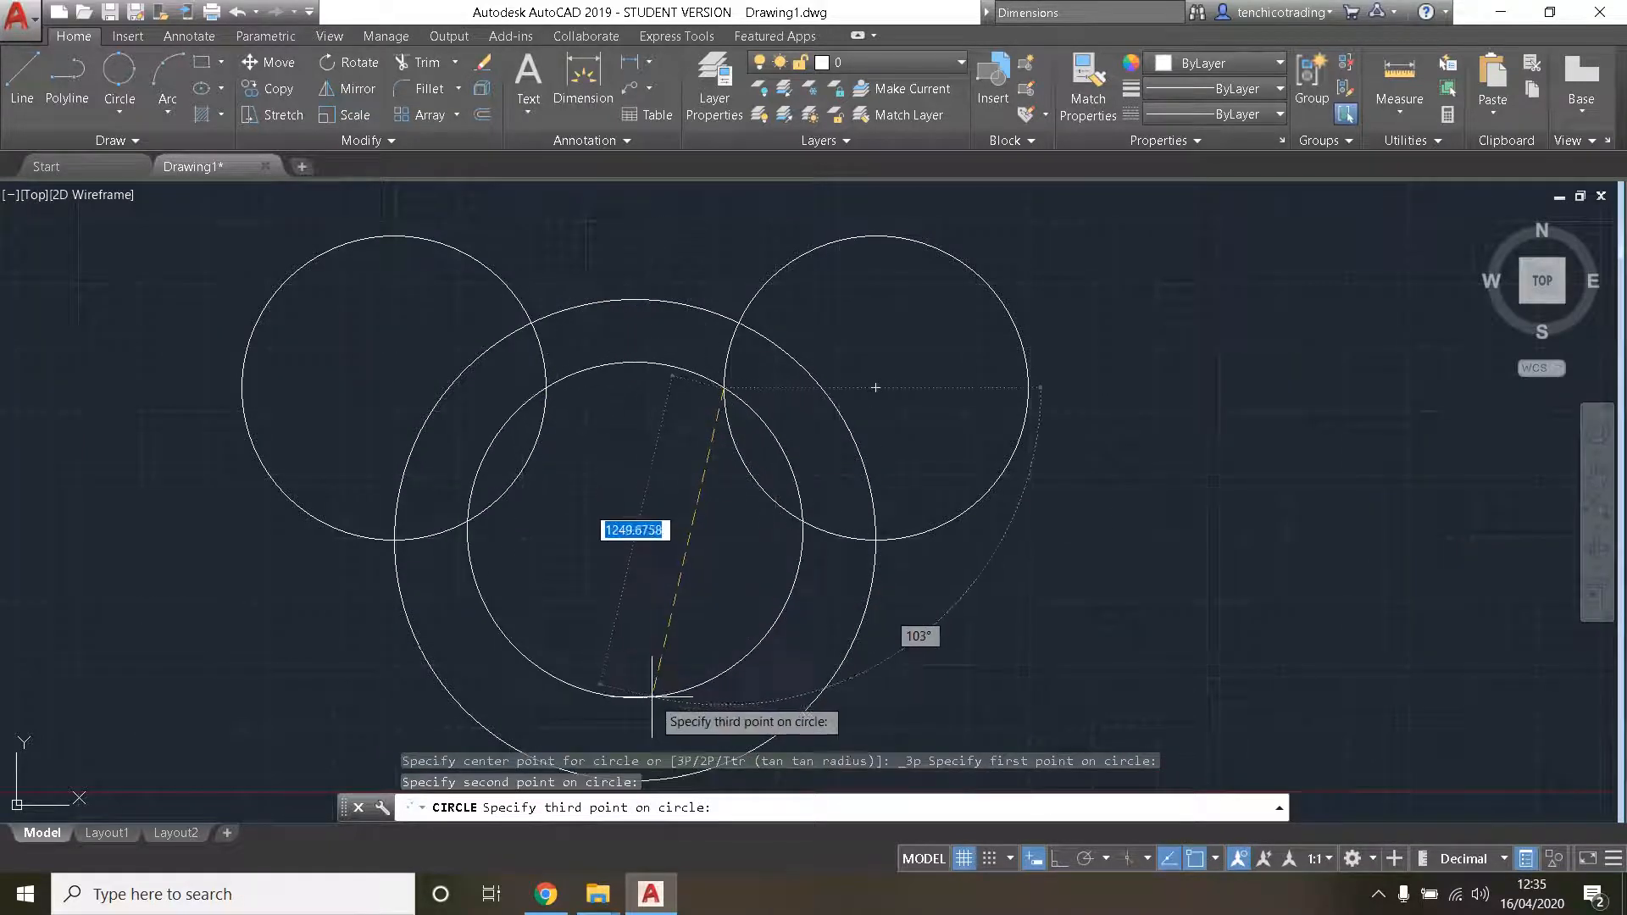
{"action": "middle_click_drag", "start_coordinate": [640, 669], "coordinate": [659, 501]}
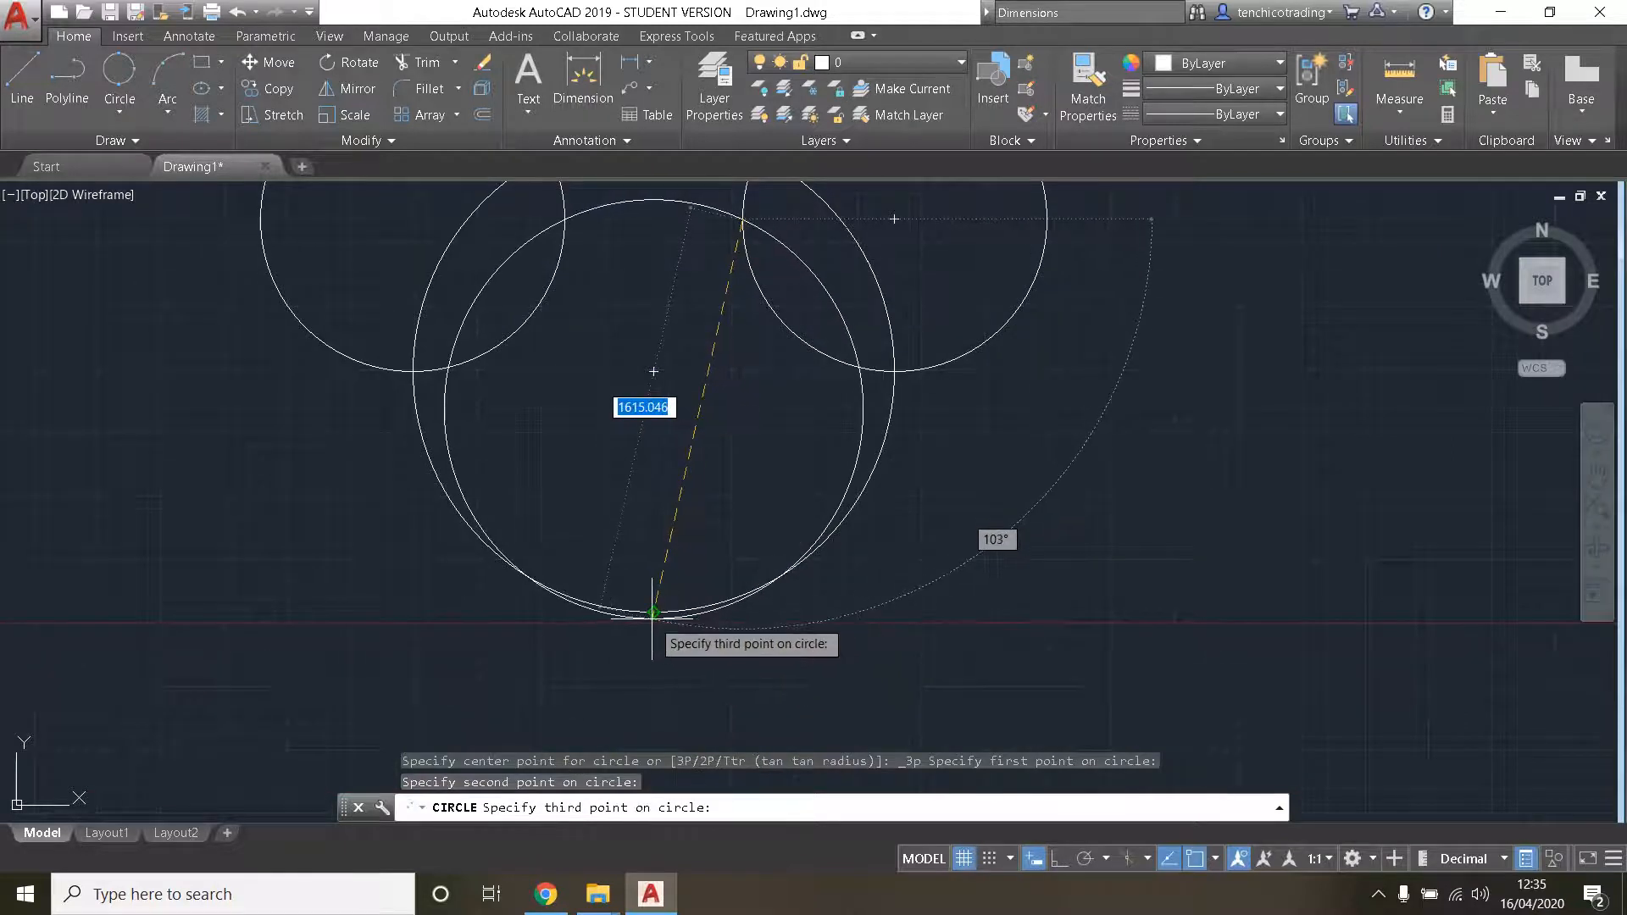
{"action": "left_click", "coordinate": [653, 610]}
{"action": "scroll", "coordinate": [628, 400], "scroll_direction": "down", "scroll_amount": 2}
{"action": "scroll", "coordinate": [673, 533], "scroll_direction": "up", "scroll_amount": 2}
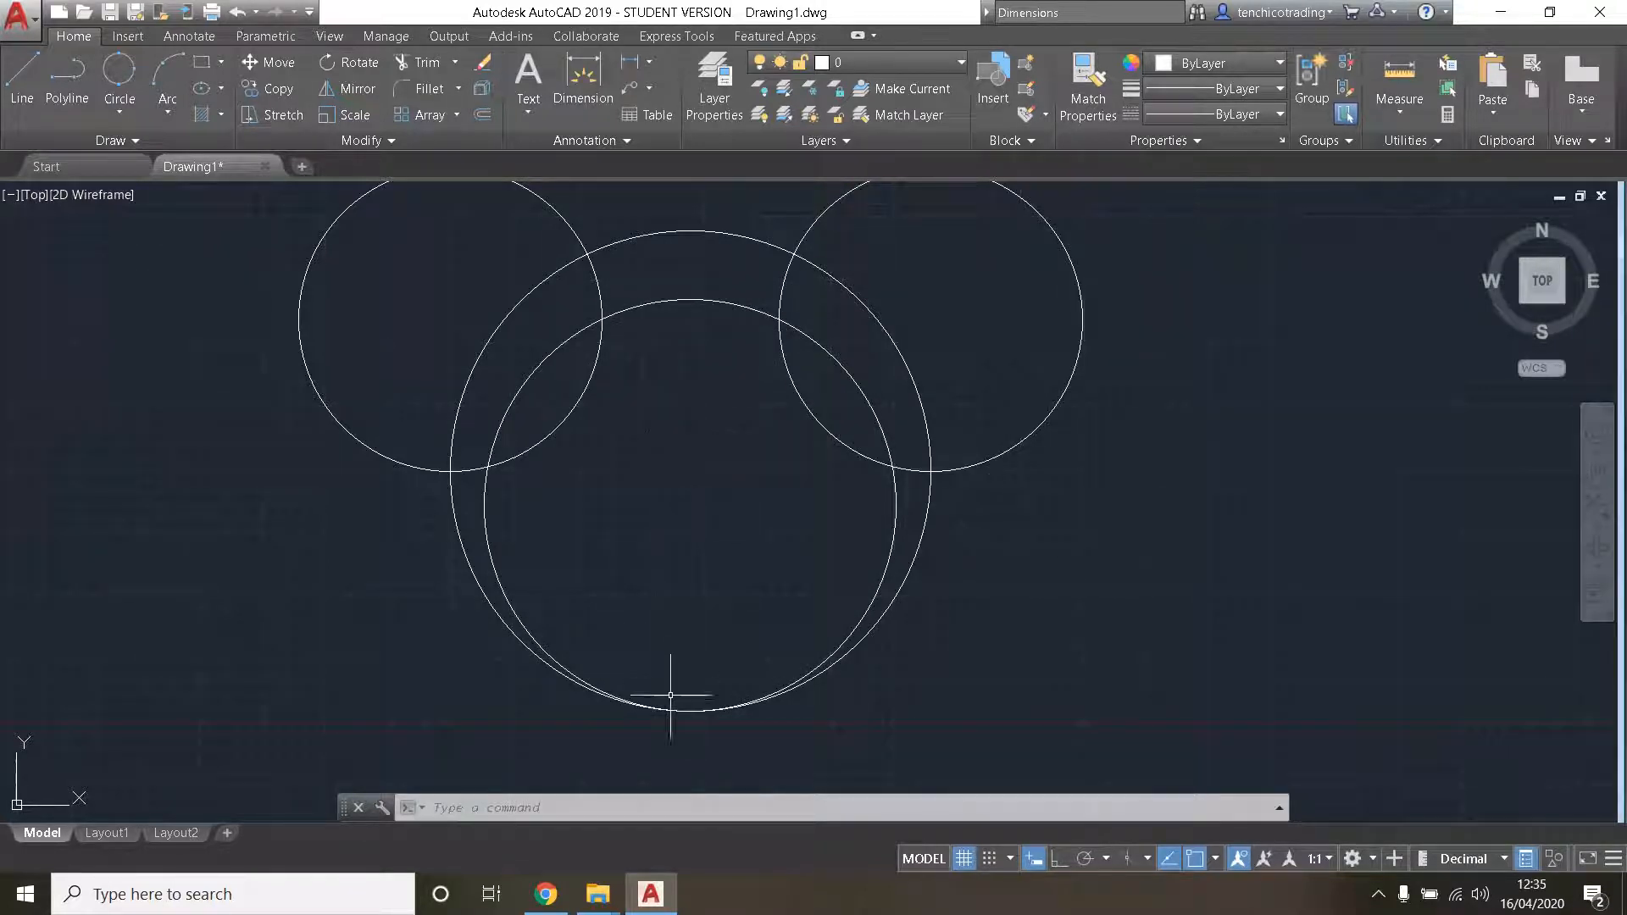
{"action": "scroll", "coordinate": [721, 703], "scroll_direction": "down", "scroll_amount": 2}
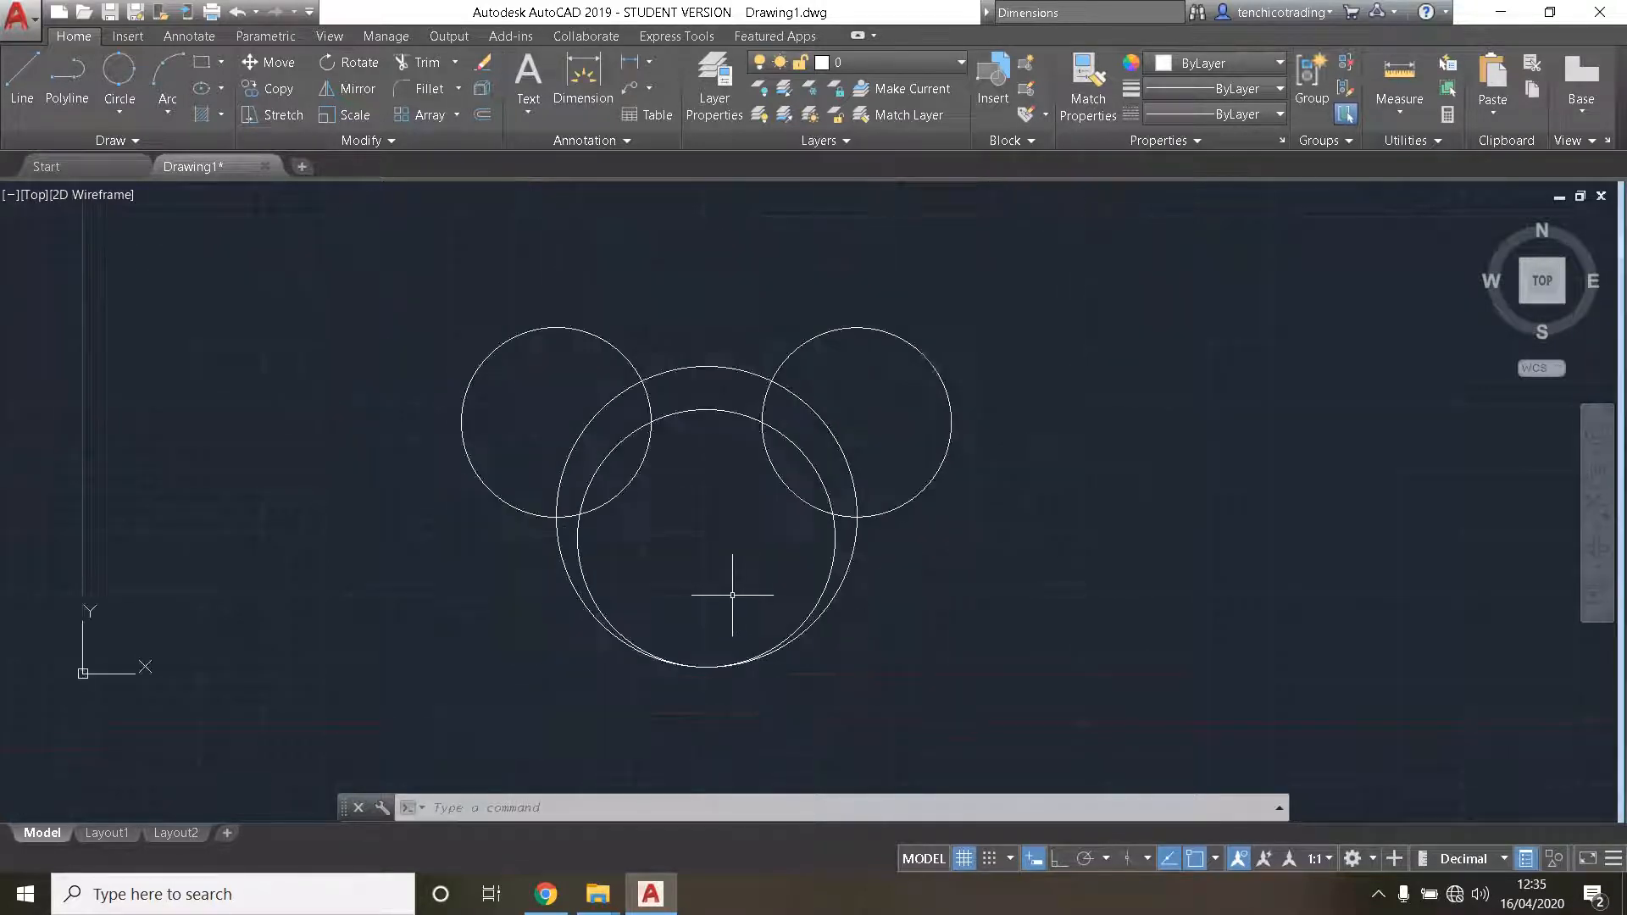
{"action": "middle_click_drag", "start_coordinate": [691, 581], "coordinate": [789, 596]}
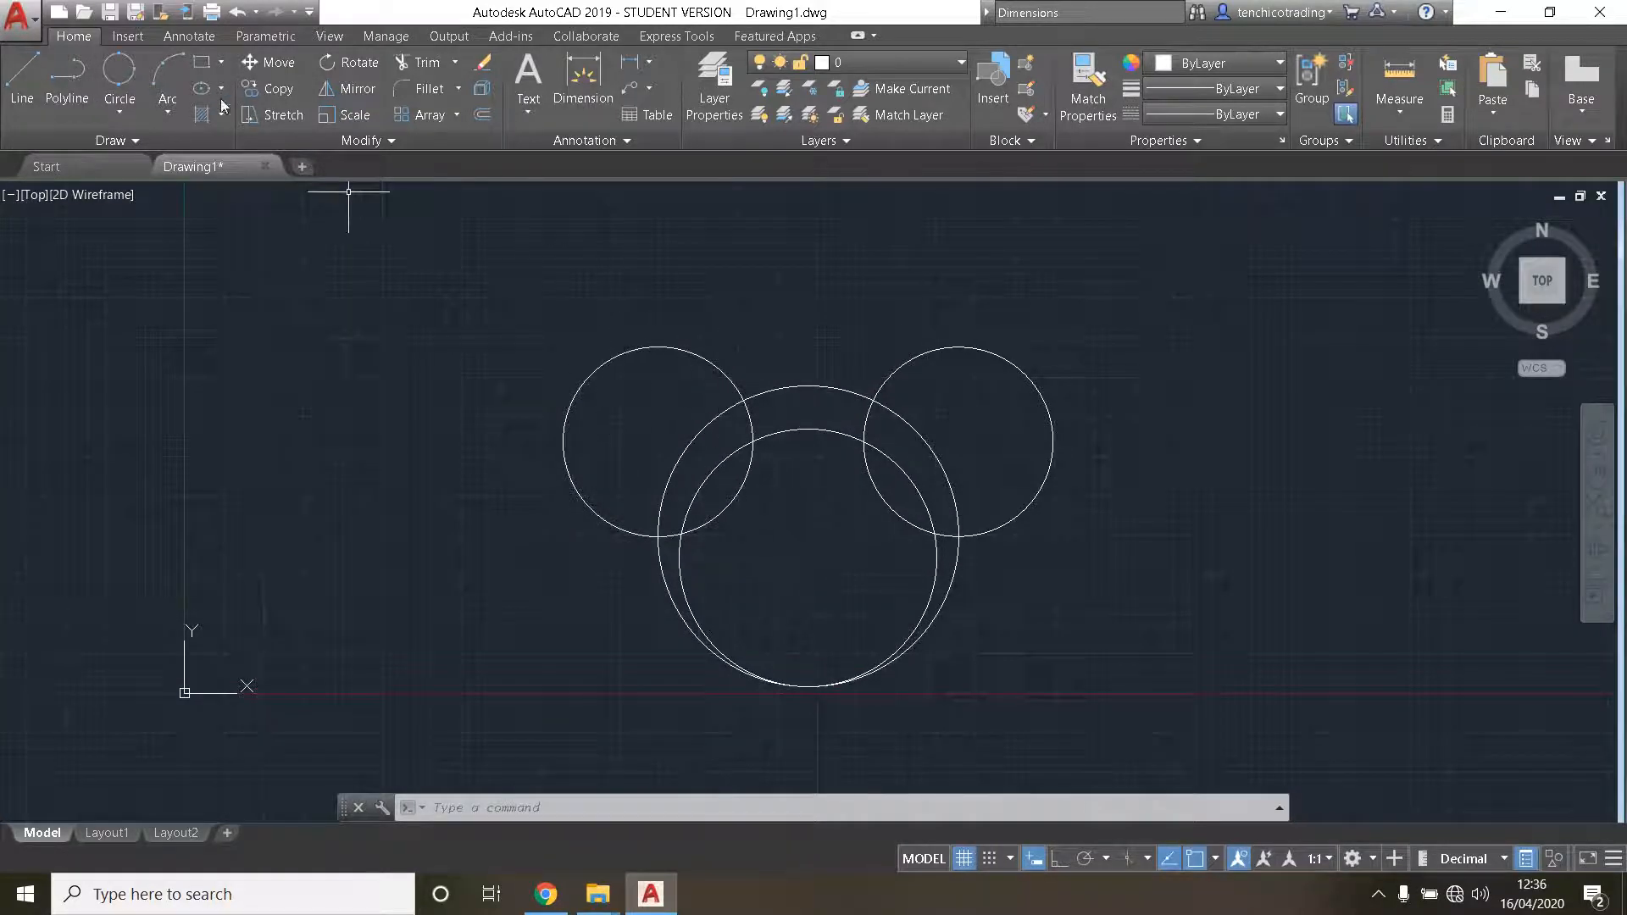
- Draw a Tan, Tan, Radius circle tangent to the upper inner sides of the right and left small circles, with a radius of 1000
{"action": "left_click", "coordinate": [120, 108]}
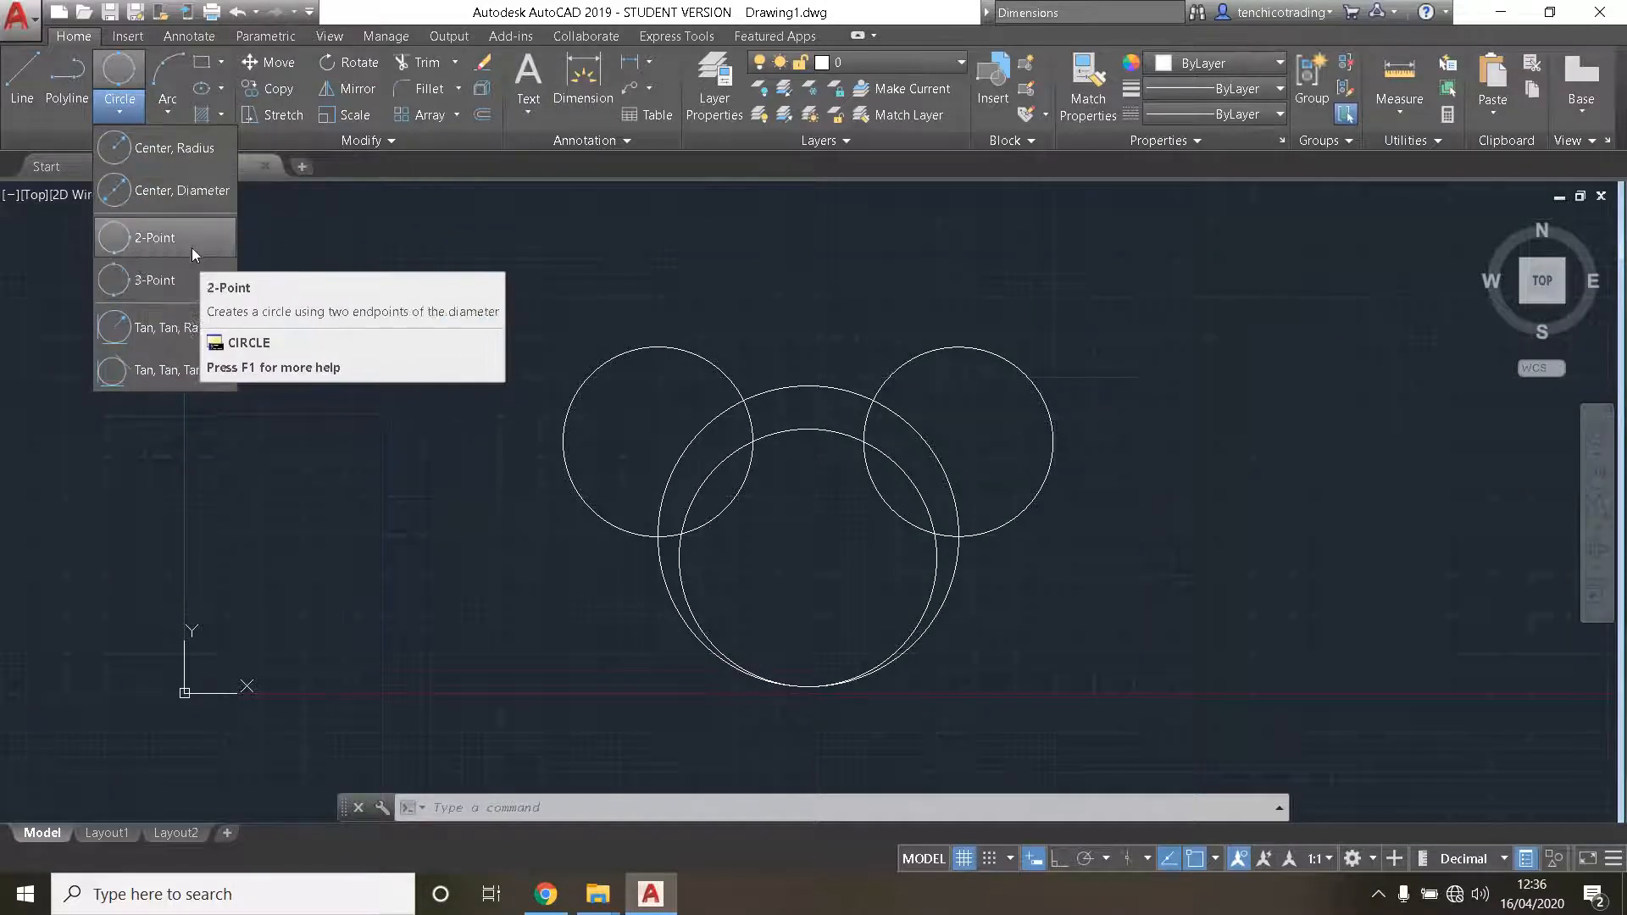
{"action": "left_click", "coordinate": [185, 330]}
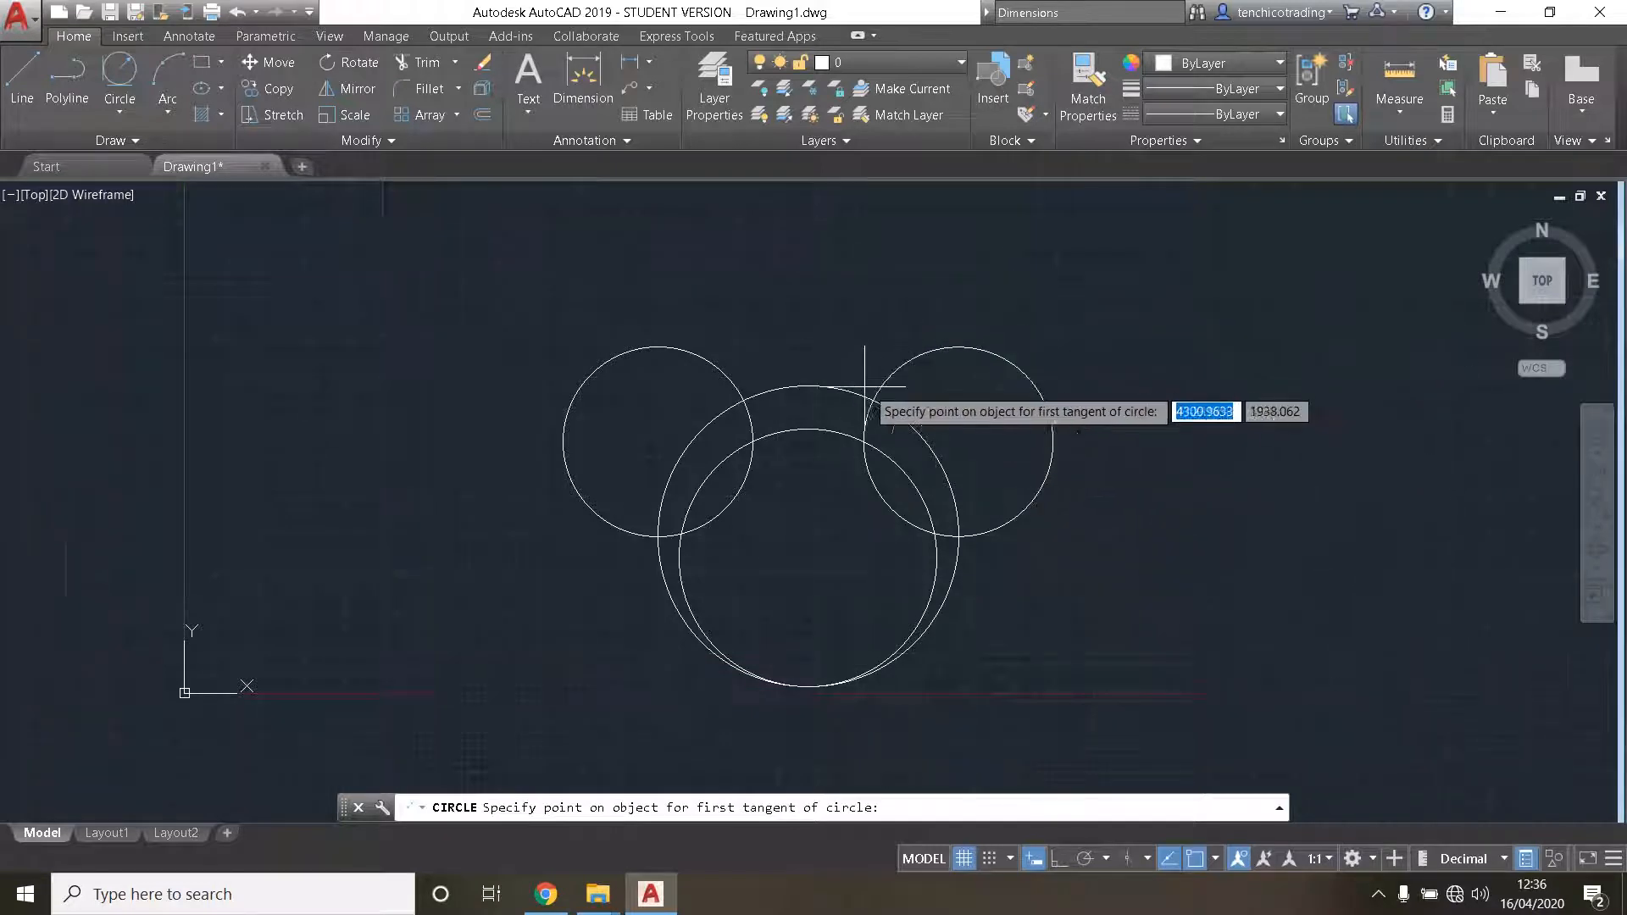
{"action": "left_click", "coordinate": [905, 356]}
{"action": "left_click", "coordinate": [720, 364]}
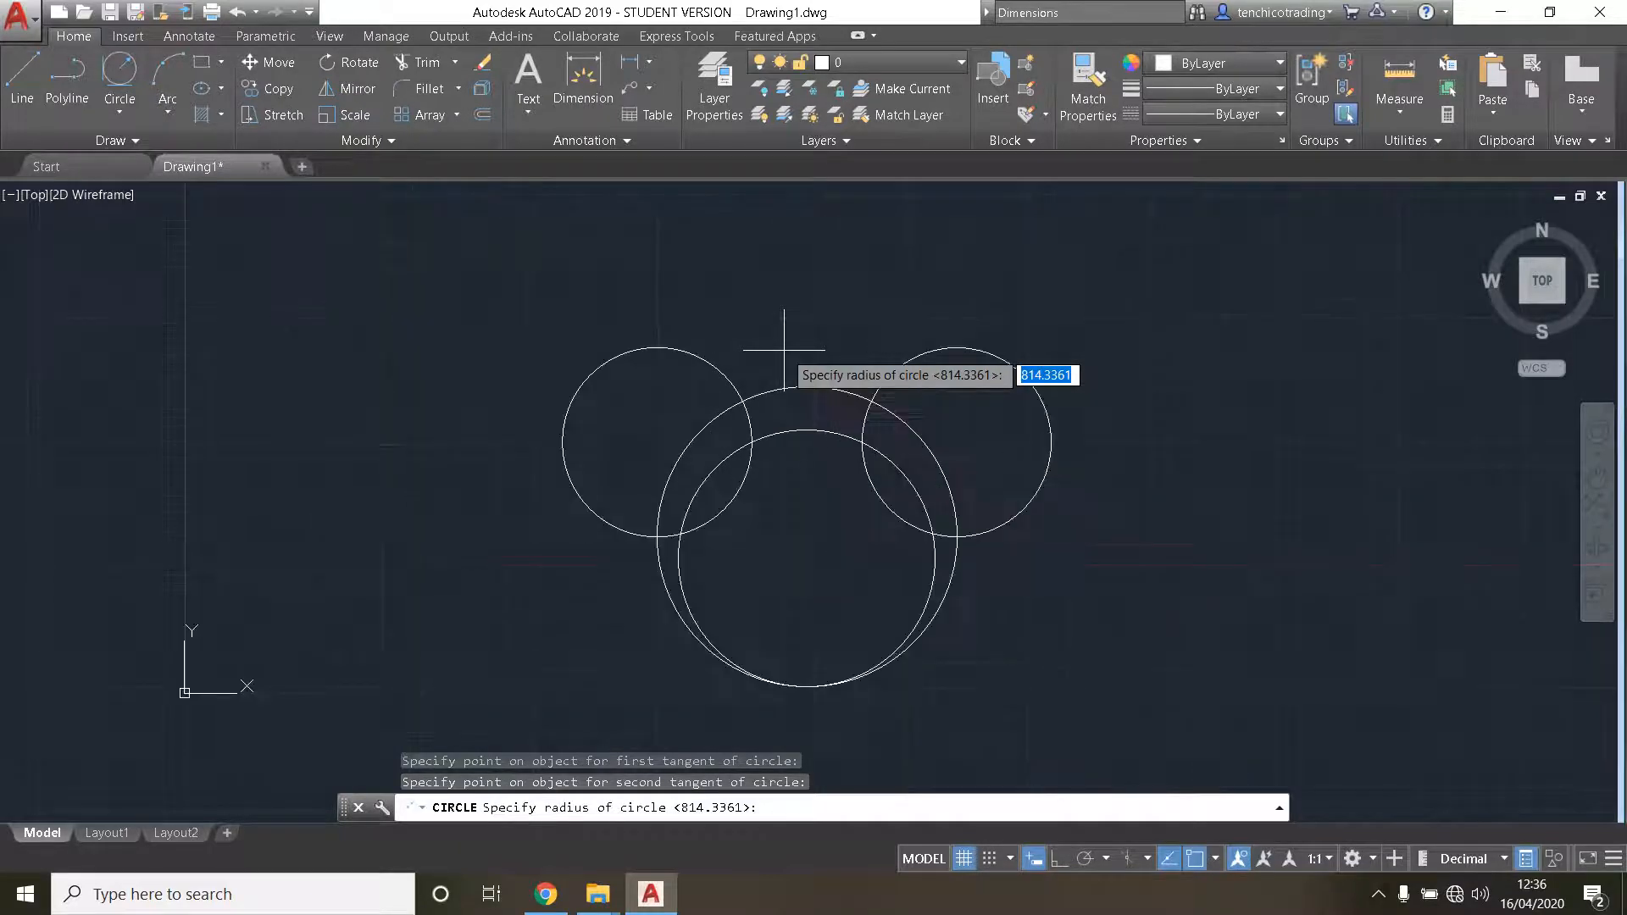
{"action": "type", "text": "1000"}
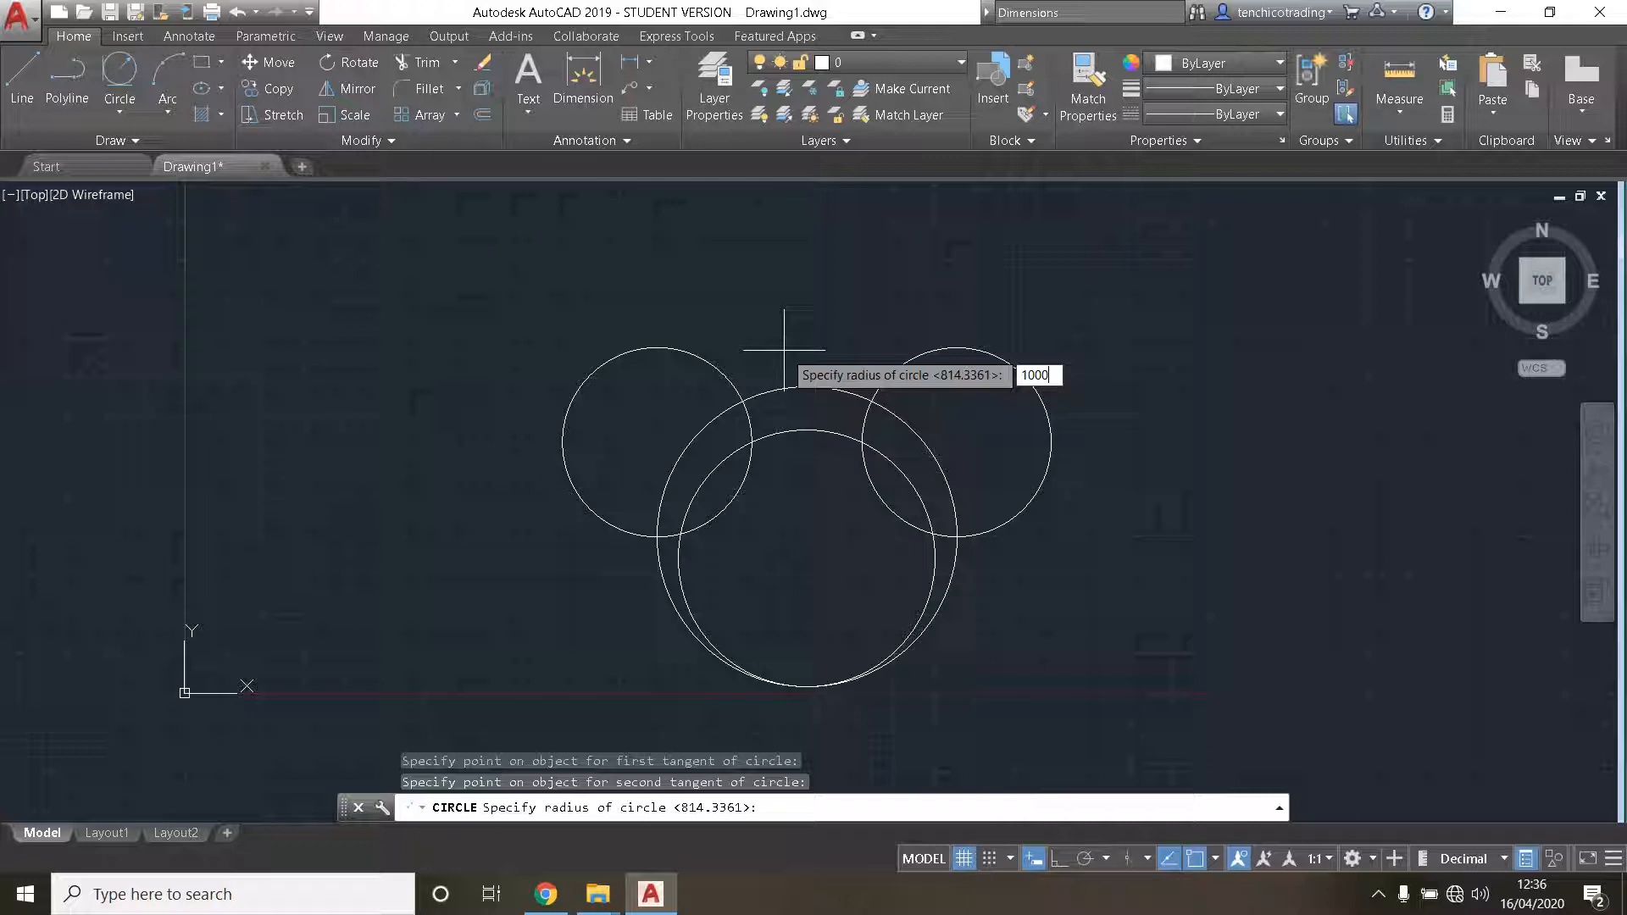
{"action": "key", "text": "Return"}
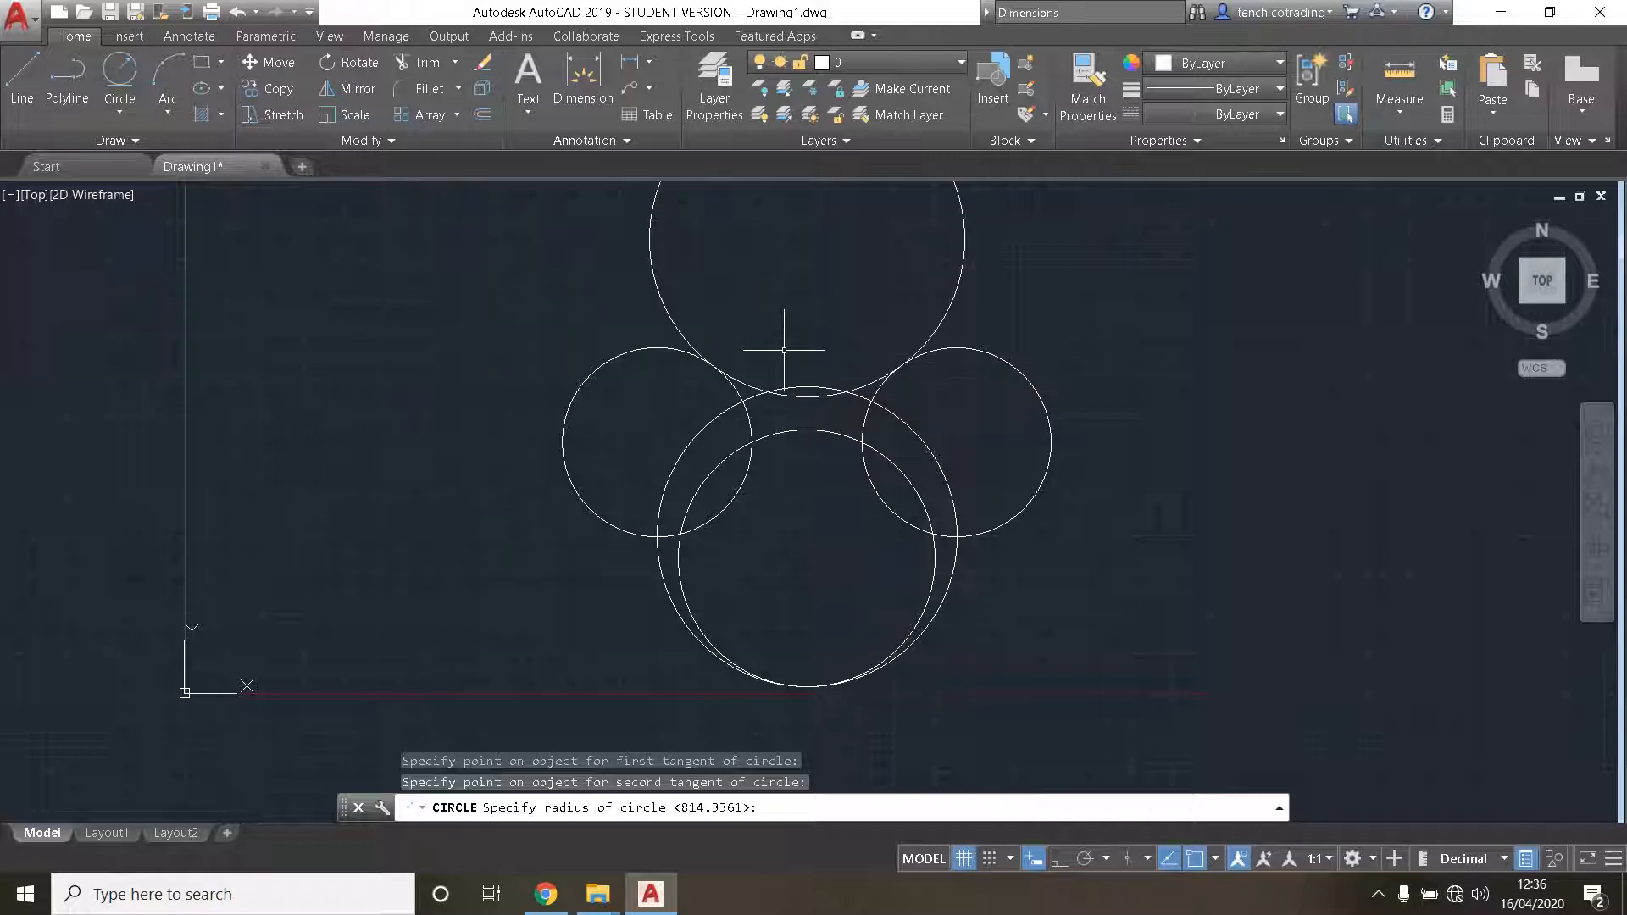
- Examine up close the points where the new upper circle touches the right and left small circles
{"action": "scroll", "coordinate": [685, 502], "scroll_direction": "down", "scroll_amount": 2}
{"action": "scroll", "coordinate": [788, 334], "scroll_direction": "up", "scroll_amount": 3}
{"action": "scroll", "coordinate": [836, 431], "scroll_direction": "down", "scroll_amount": 2}
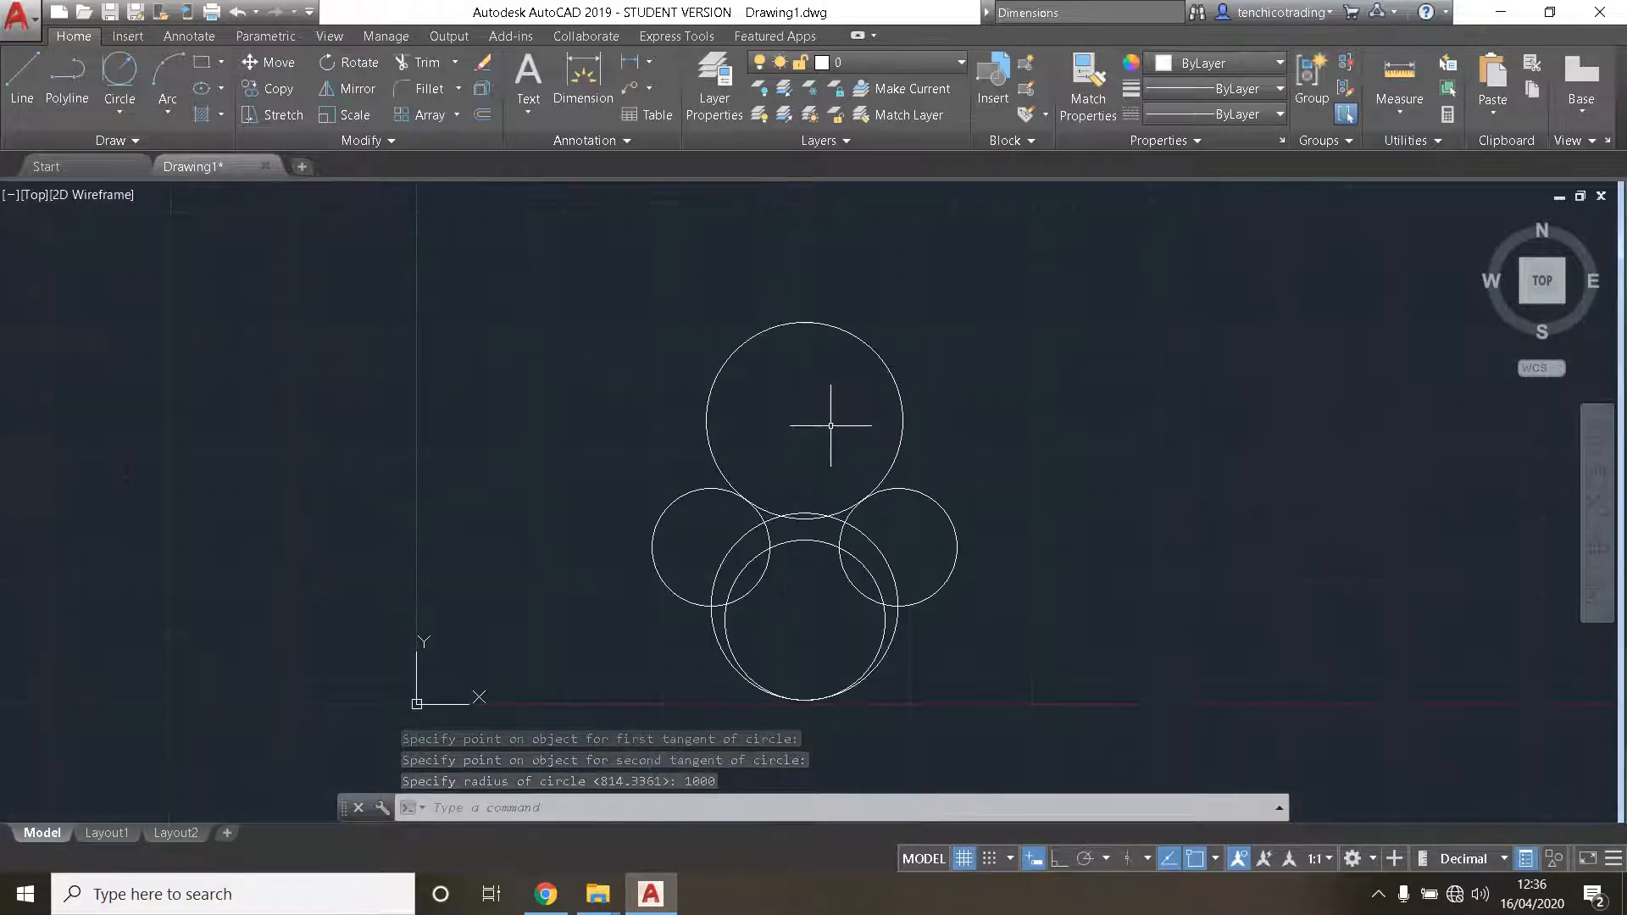
{"action": "scroll", "coordinate": [840, 419], "scroll_direction": "up", "scroll_amount": 4}
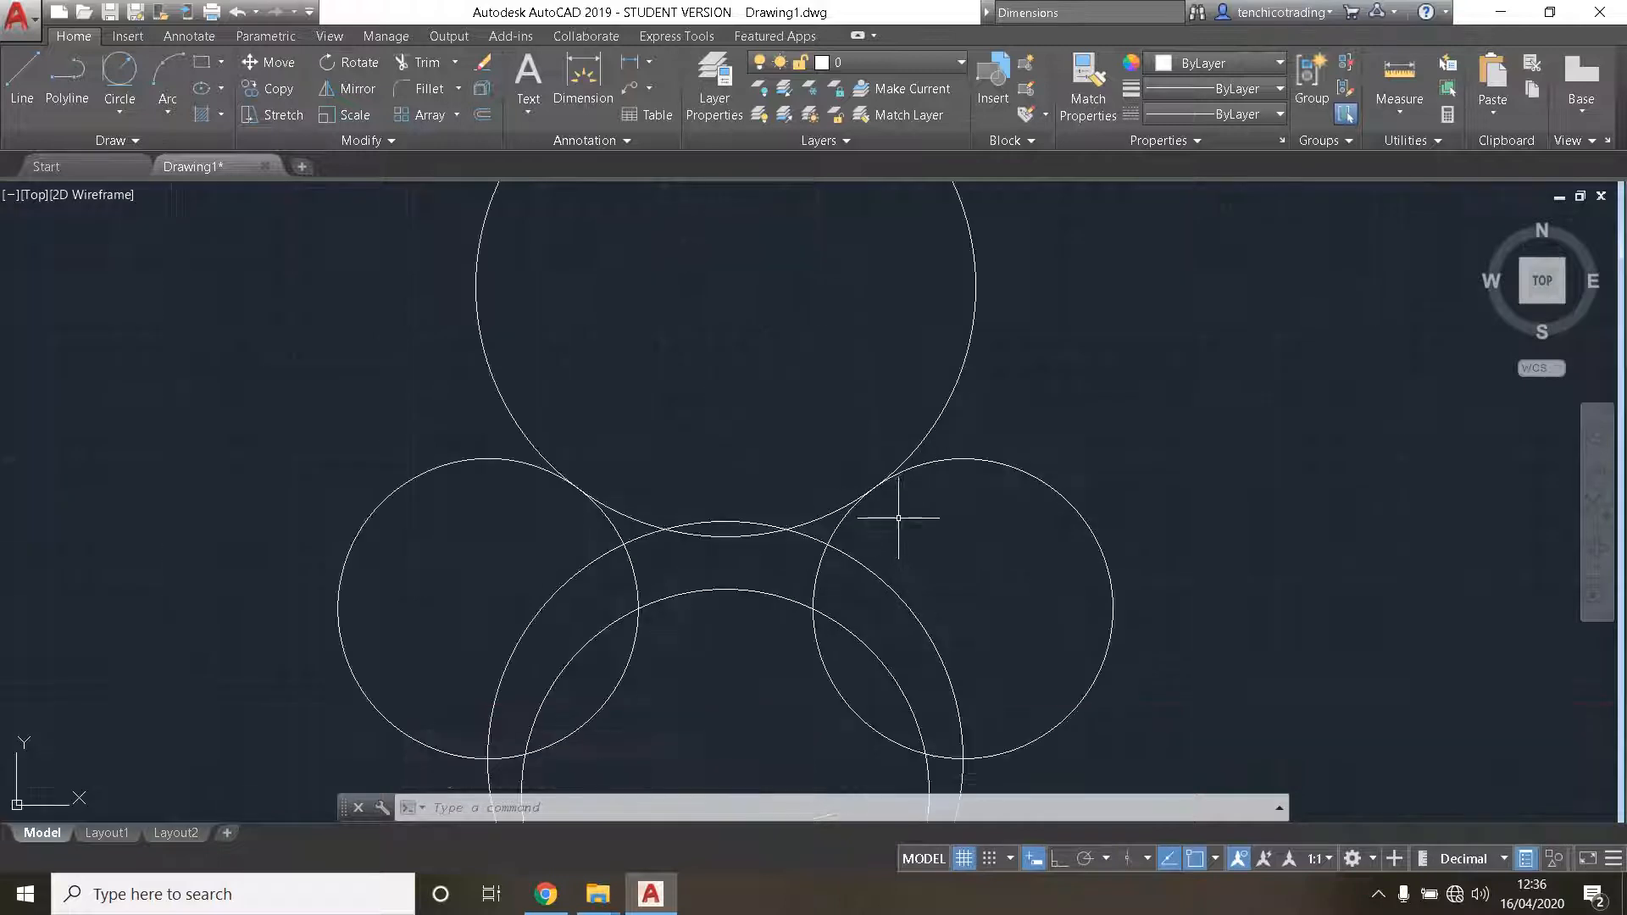
{"action": "scroll", "coordinate": [765, 408], "scroll_direction": "down", "scroll_amount": 3}
{"action": "scroll", "coordinate": [898, 465], "scroll_direction": "up", "scroll_amount": 1}
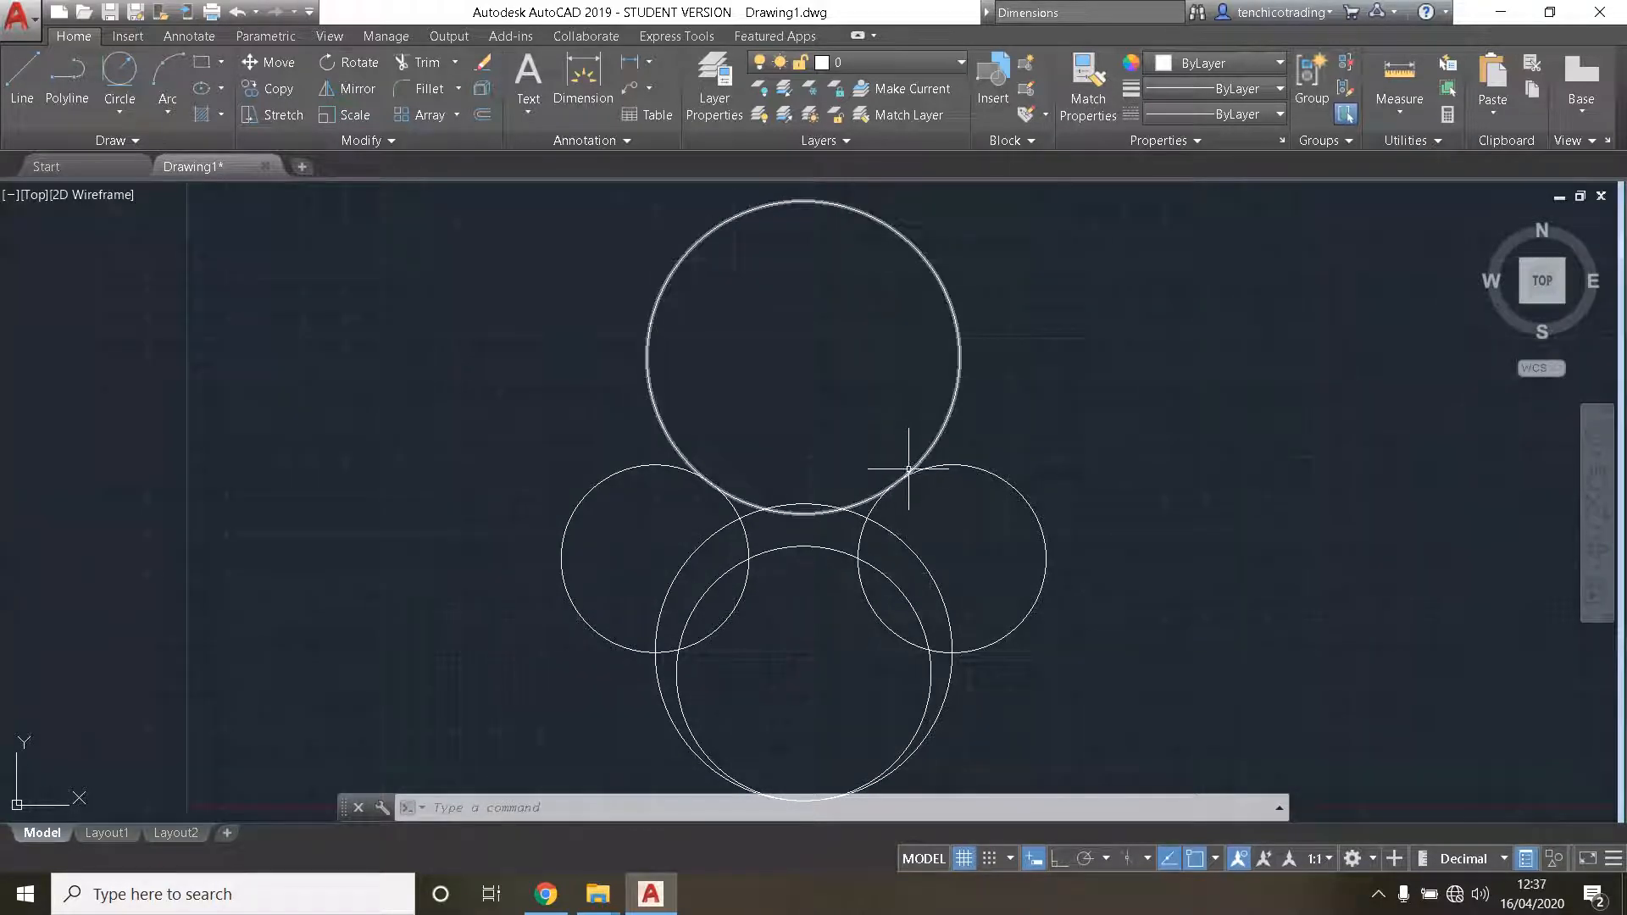
{"action": "scroll", "coordinate": [898, 458], "scroll_direction": "up", "scroll_amount": 5}
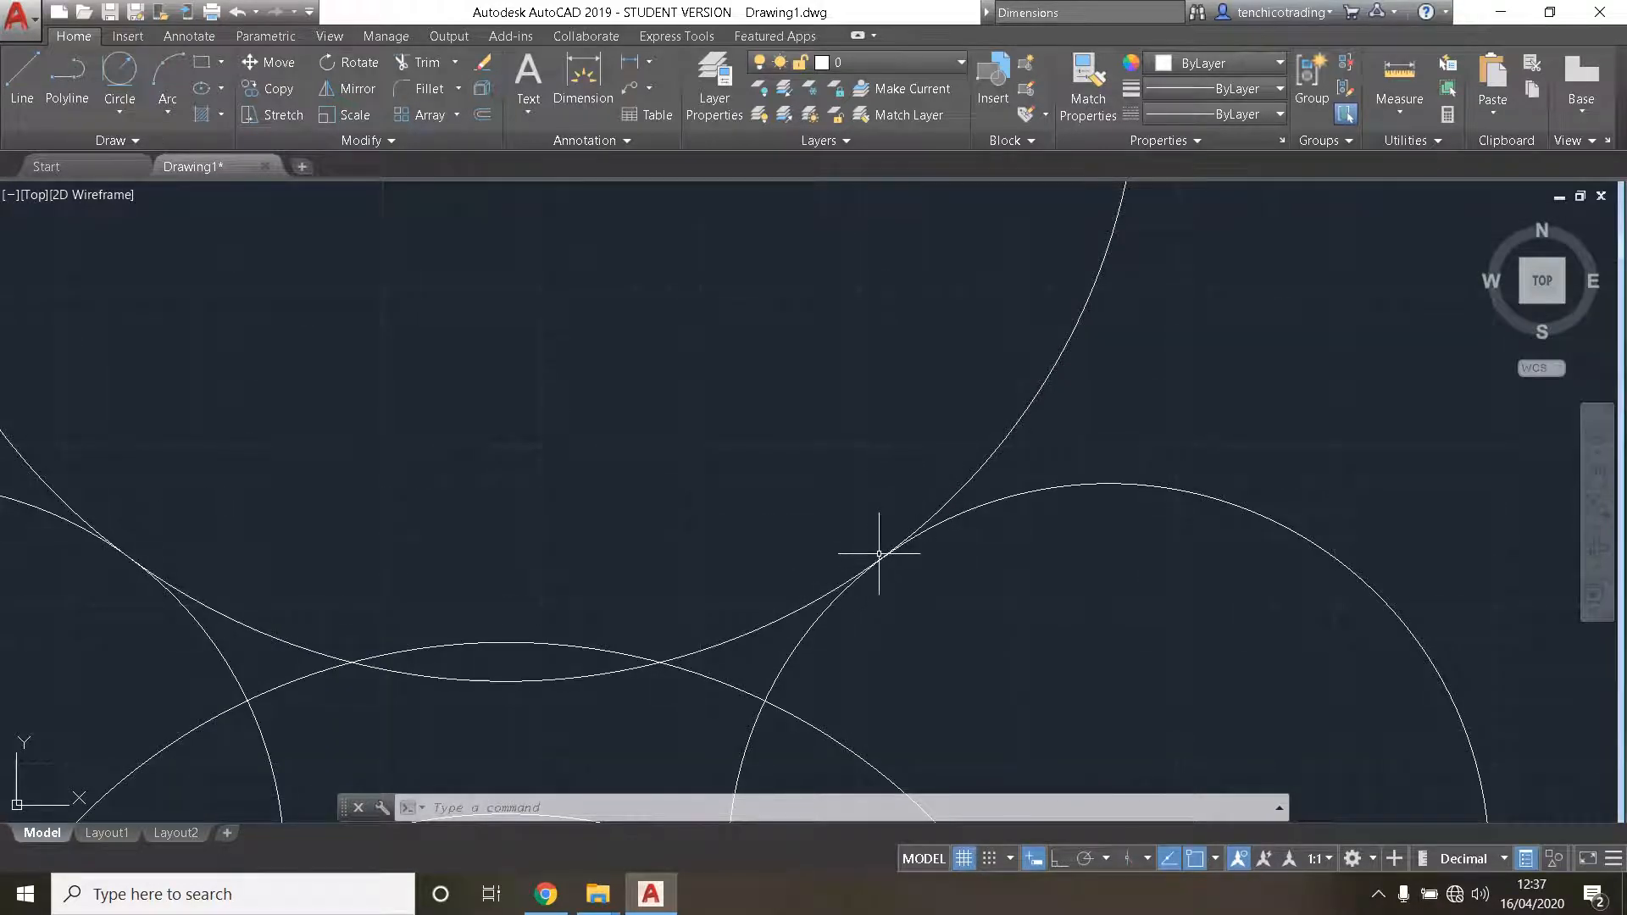
{"action": "scroll", "coordinate": [919, 557], "scroll_direction": "down", "scroll_amount": 2}
{"action": "scroll", "coordinate": [908, 552], "scroll_direction": "up", "scroll_amount": 6}
{"action": "scroll", "coordinate": [862, 548], "scroll_direction": "down", "scroll_amount": 3}
{"action": "scroll", "coordinate": [672, 582], "scroll_direction": "down", "scroll_amount": 5}
{"action": "middle_click_drag", "start_coordinate": [618, 566], "coordinate": [1198, 465]}
{"action": "scroll", "coordinate": [777, 443], "scroll_direction": "up", "scroll_amount": 6}
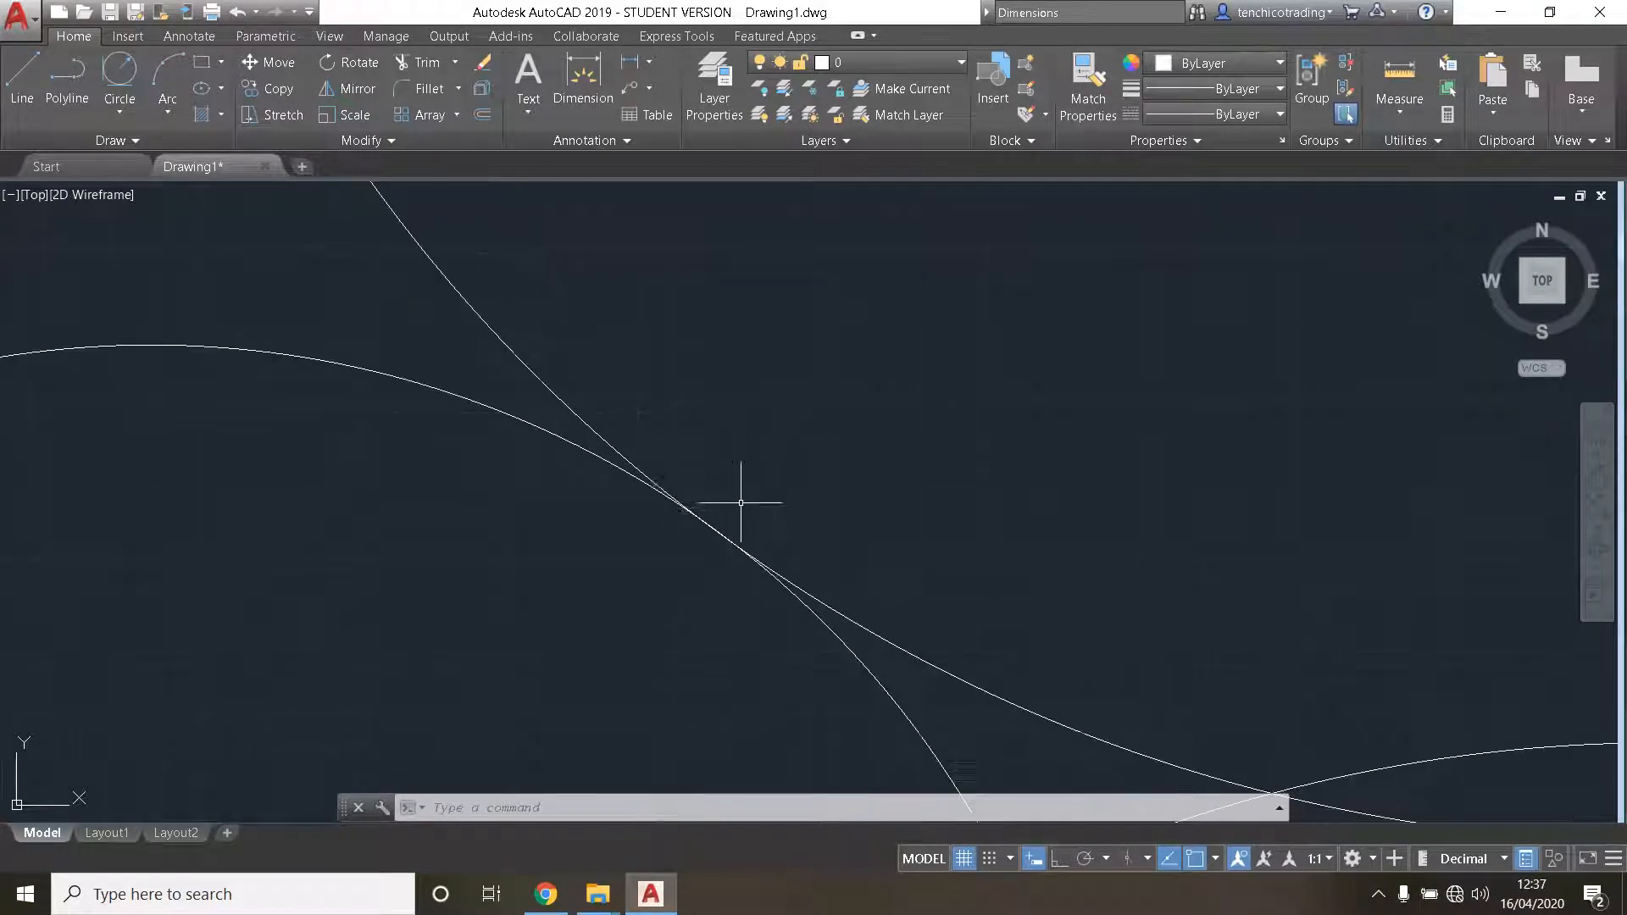
{"action": "scroll", "coordinate": [714, 512], "scroll_direction": "down", "scroll_amount": 2}
{"action": "scroll", "coordinate": [700, 519], "scroll_direction": "down", "scroll_amount": 6}
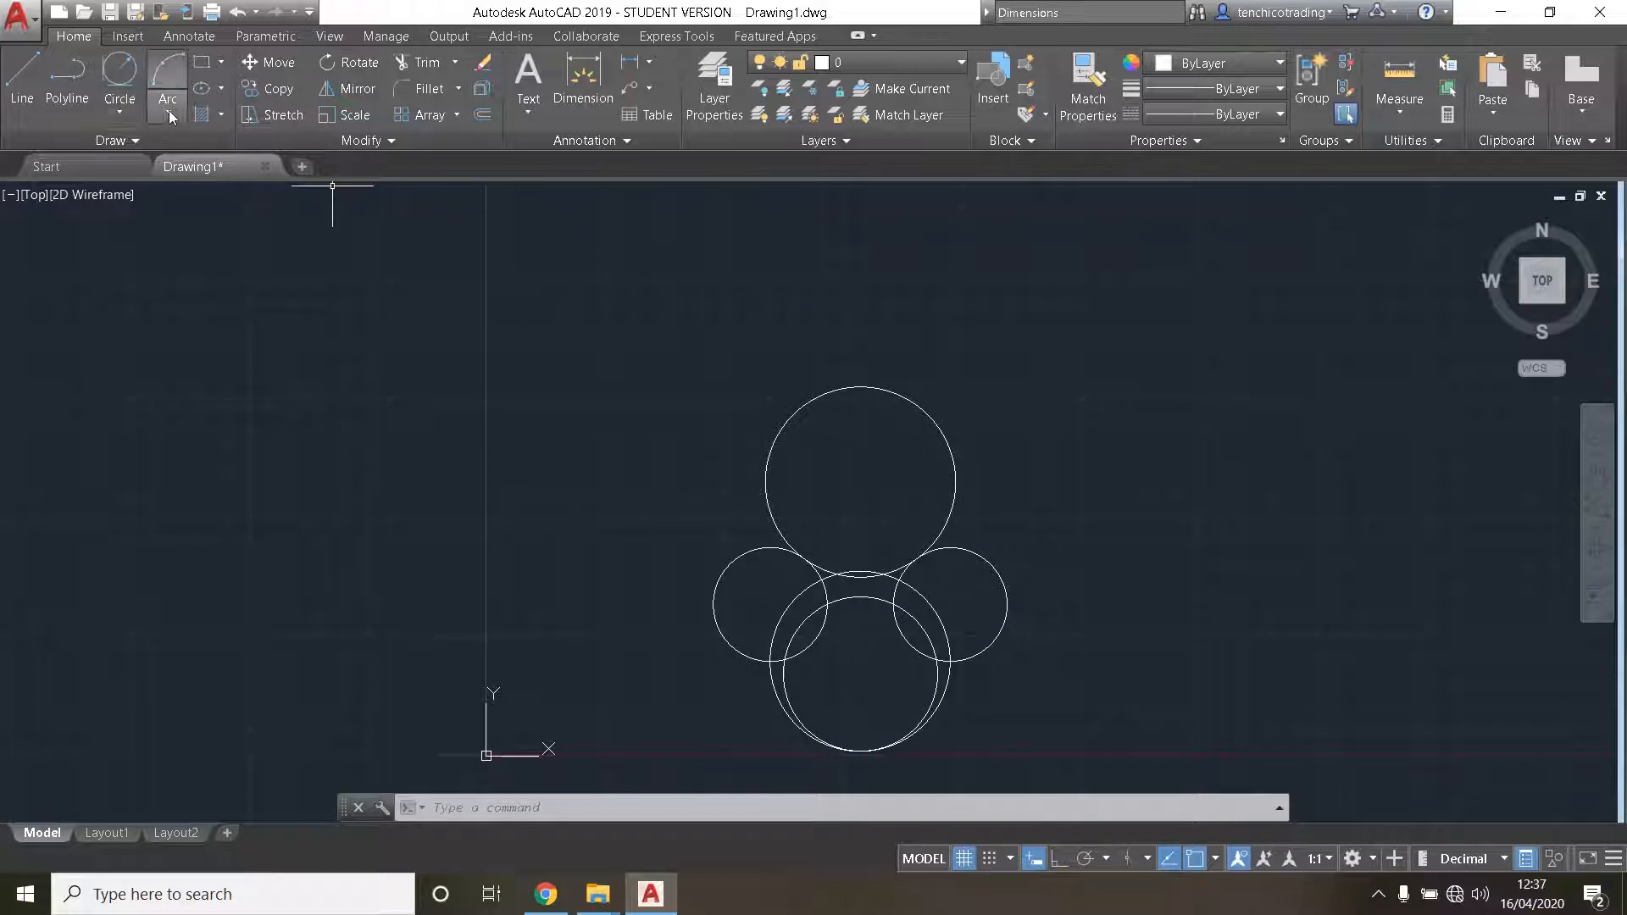
{"action": "left_click", "coordinate": [119, 118]}
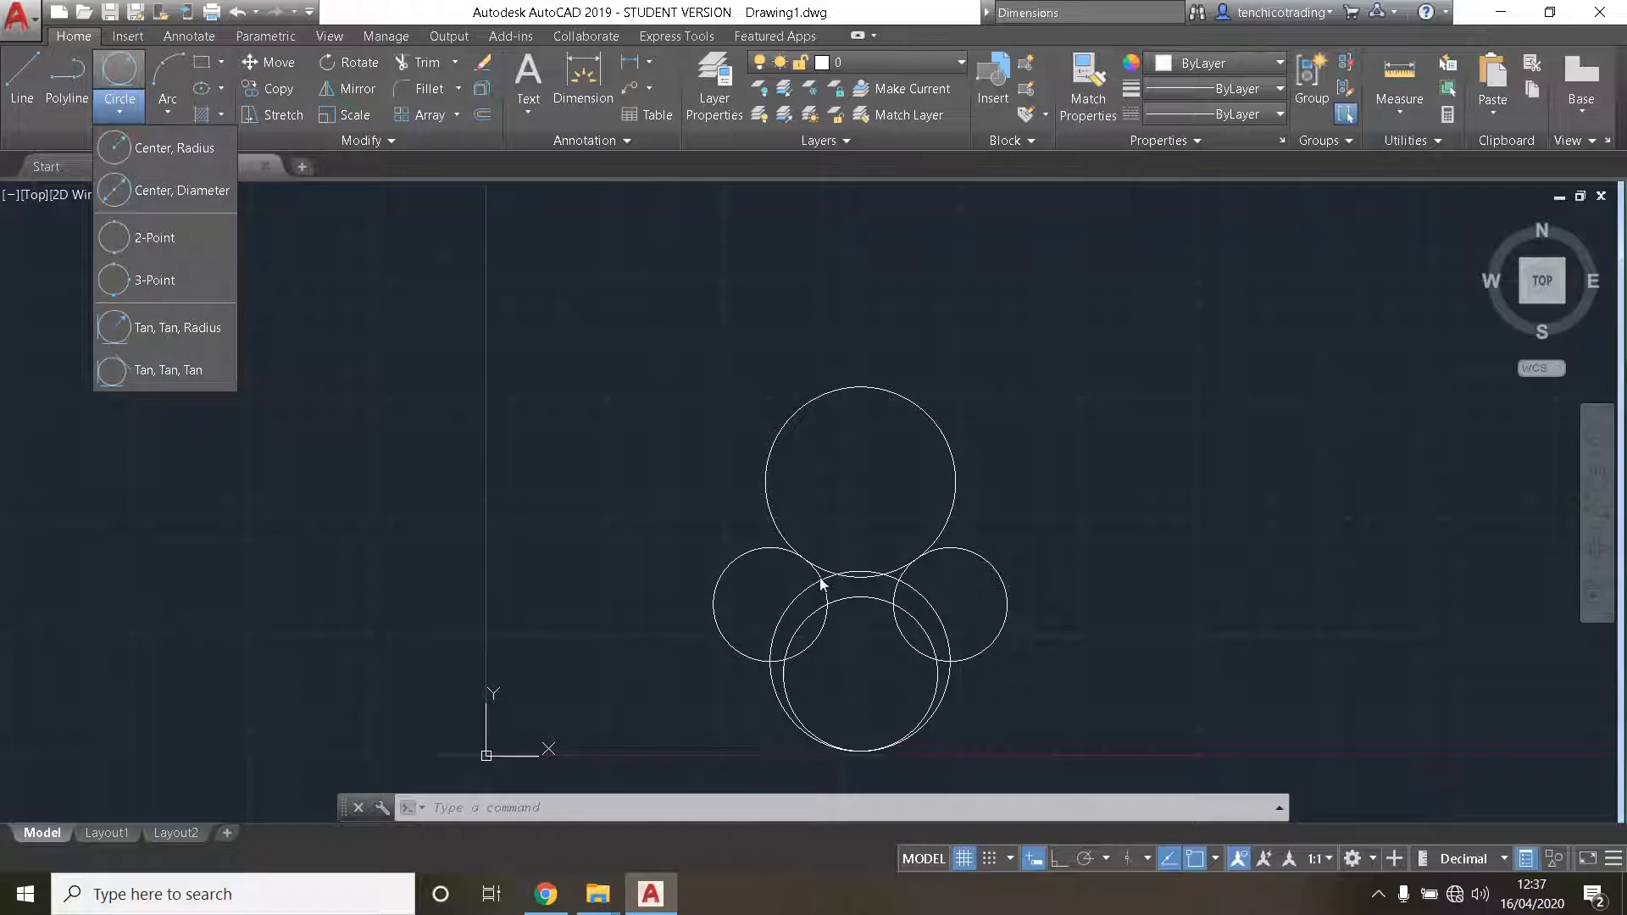
{"action": "left_click", "coordinate": [120, 112]}
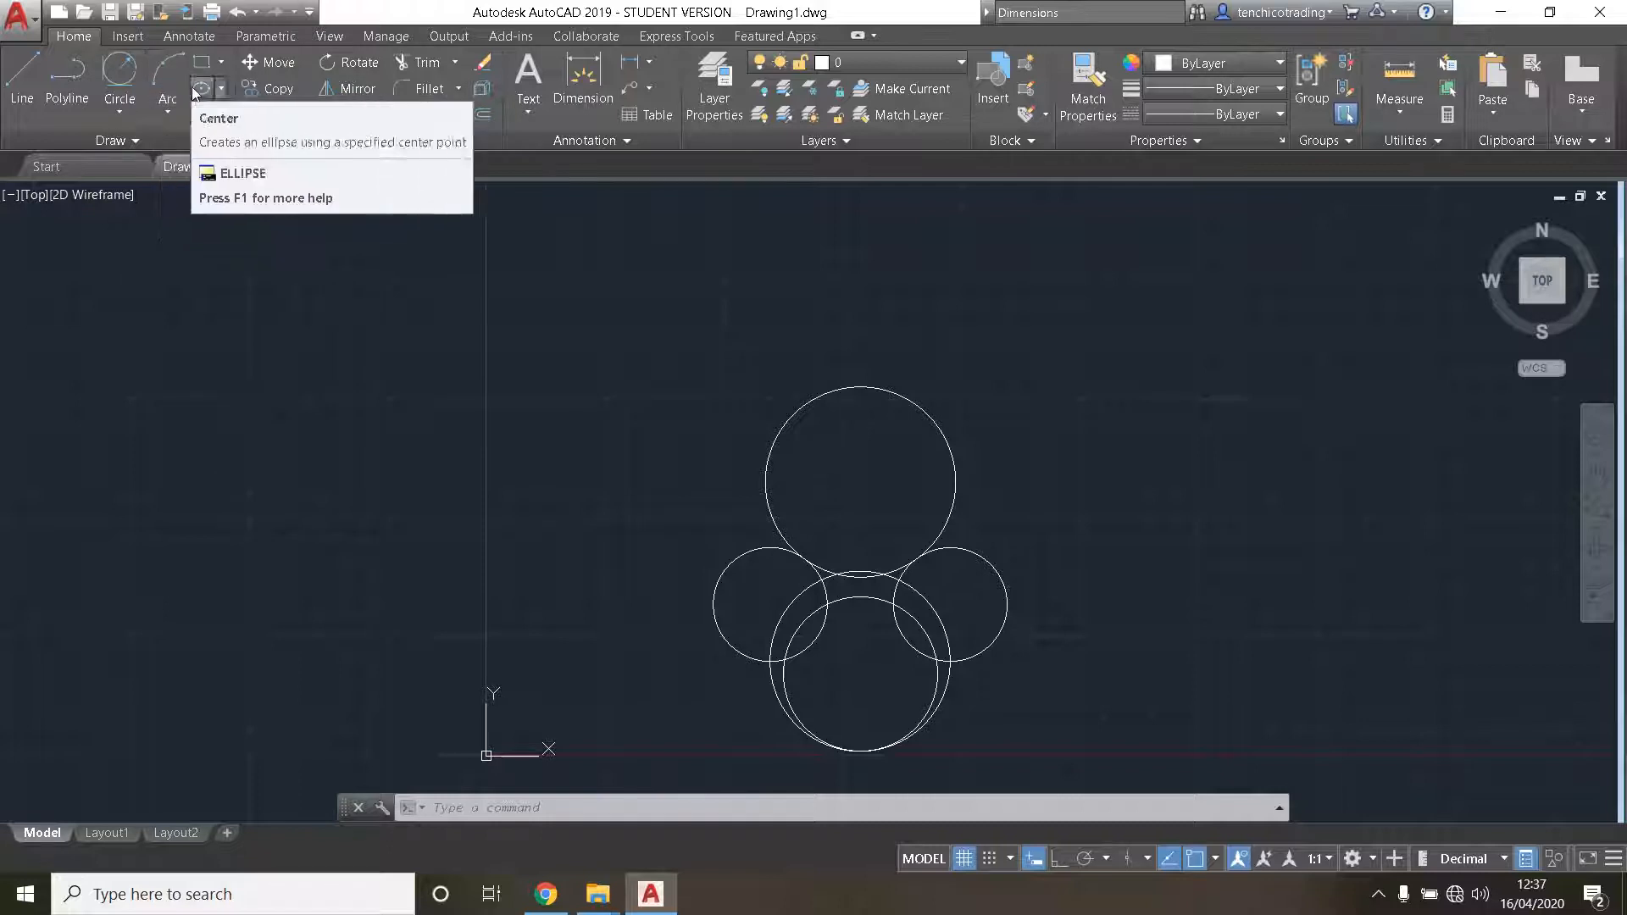
- Draw a 3-point arc from empty space left of the circles, bulging upward, to the top quadrant of the uppermost circle
{"action": "left_click", "coordinate": [167, 113]}
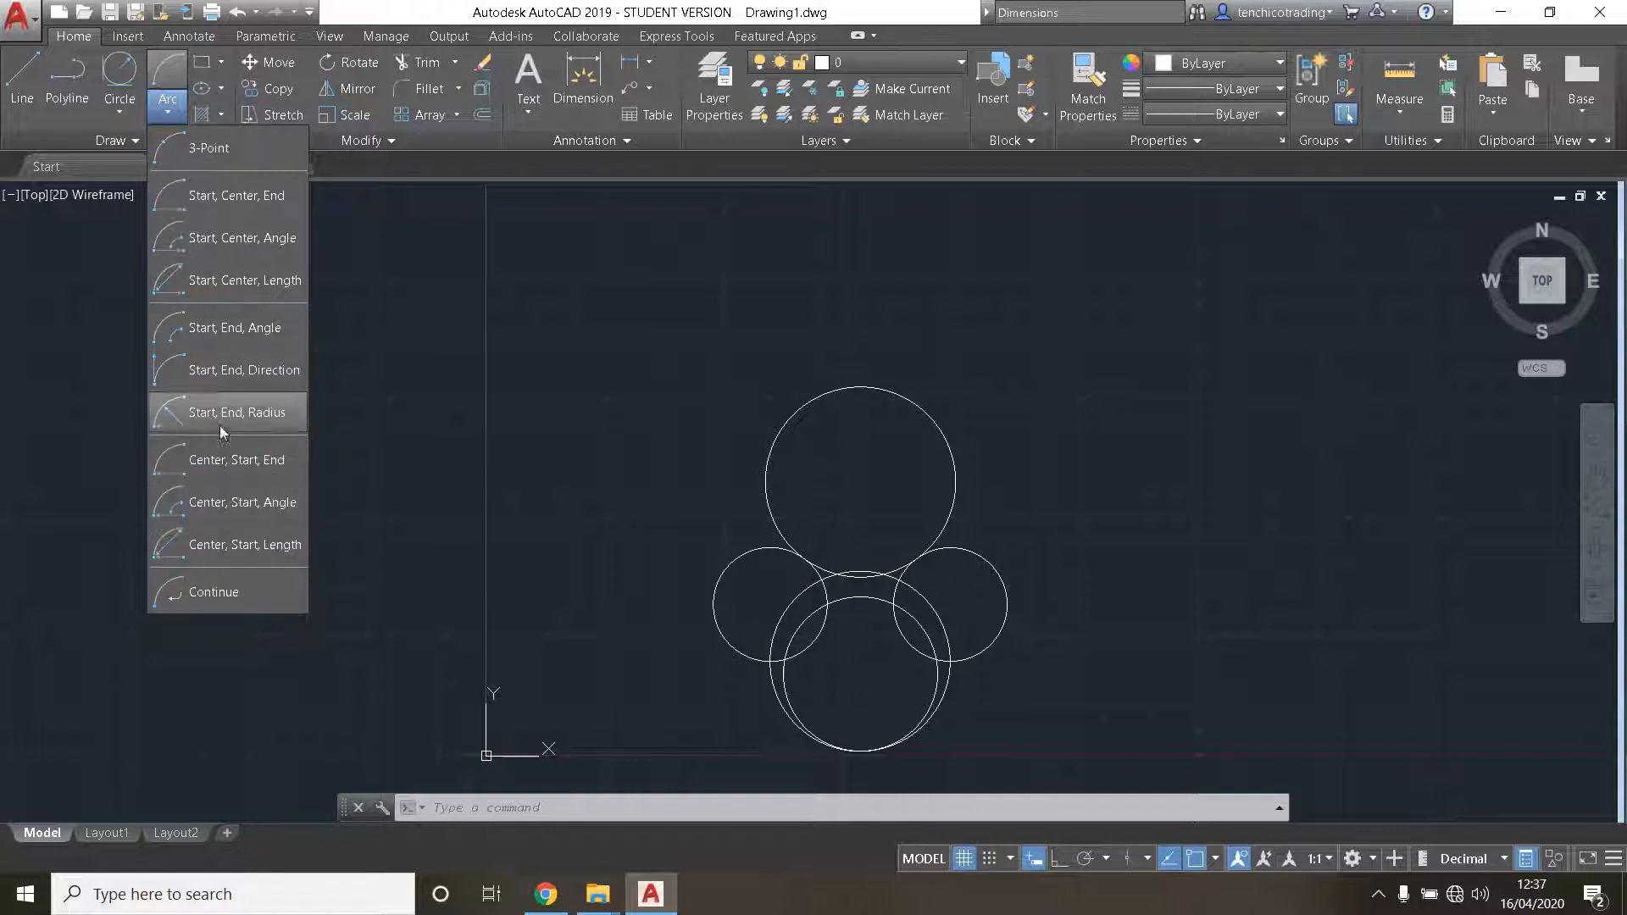
{"action": "left_click", "coordinate": [208, 159]}
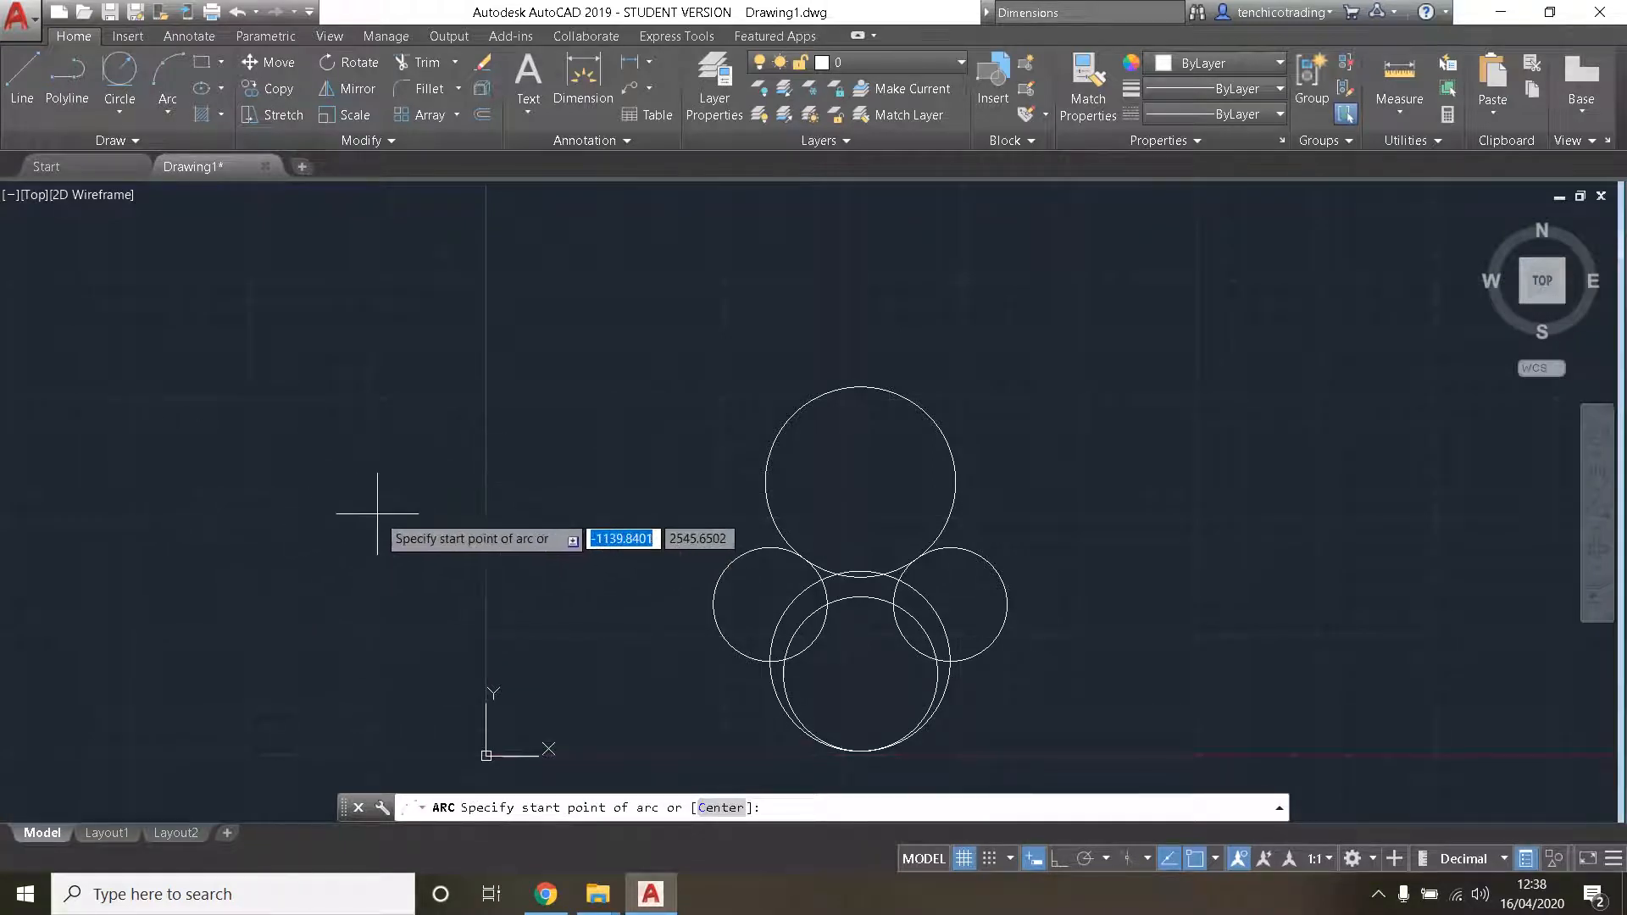
{"action": "left_click", "coordinate": [271, 499]}
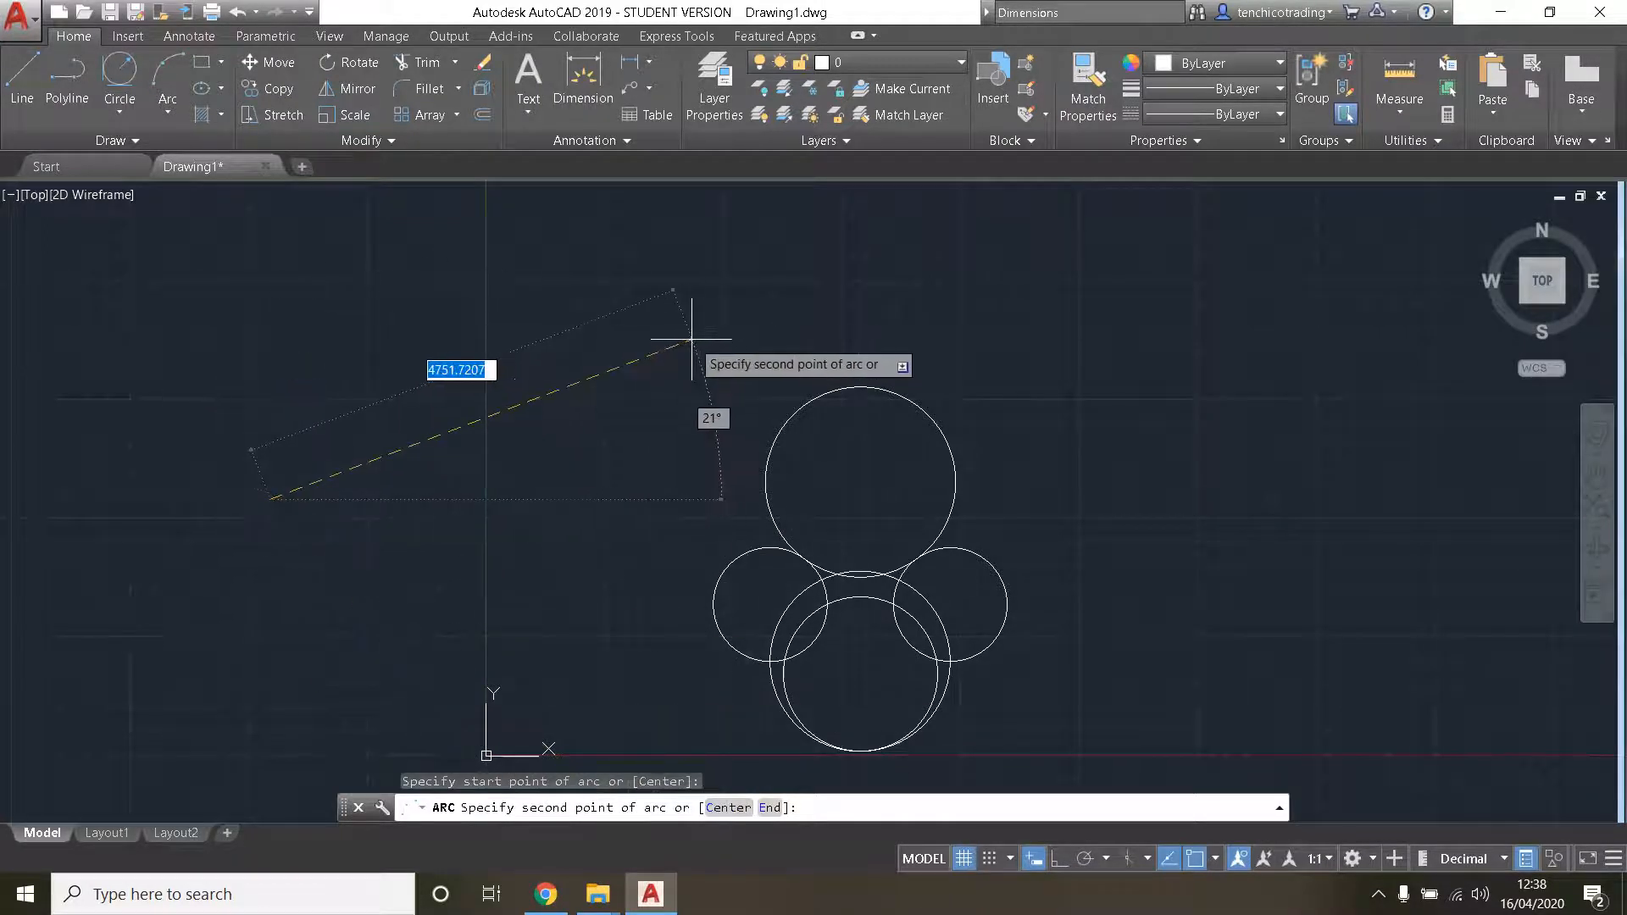
{"action": "left_click", "coordinate": [531, 320]}
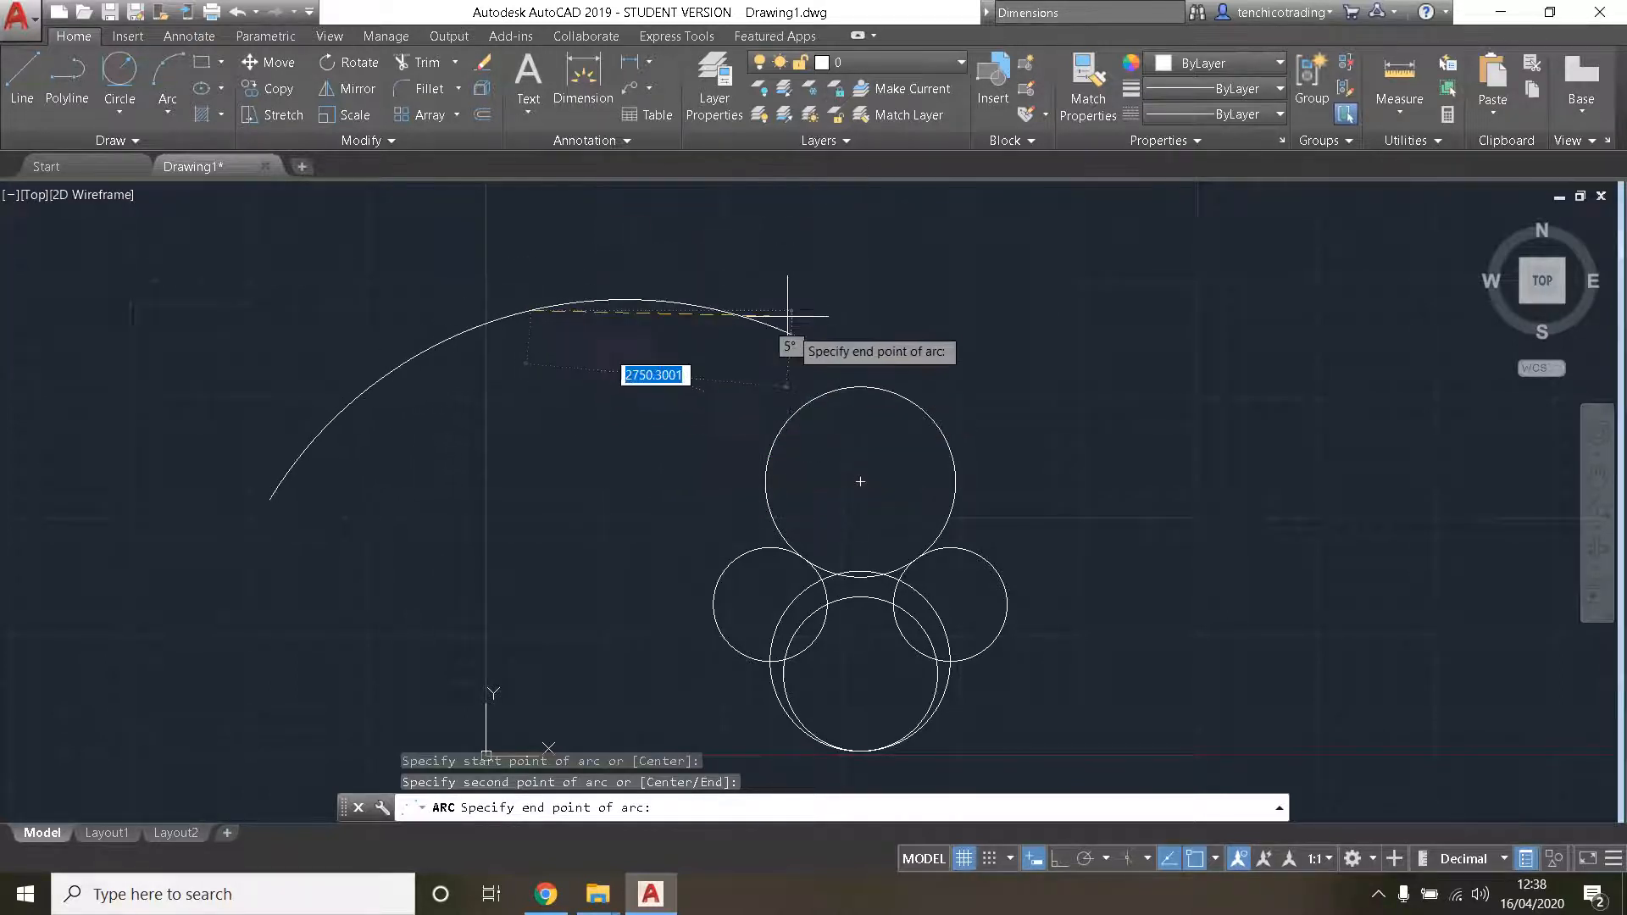
{"action": "left_click", "coordinate": [860, 386]}
{"action": "scroll", "coordinate": [903, 454], "scroll_direction": "down", "scroll_amount": 2}
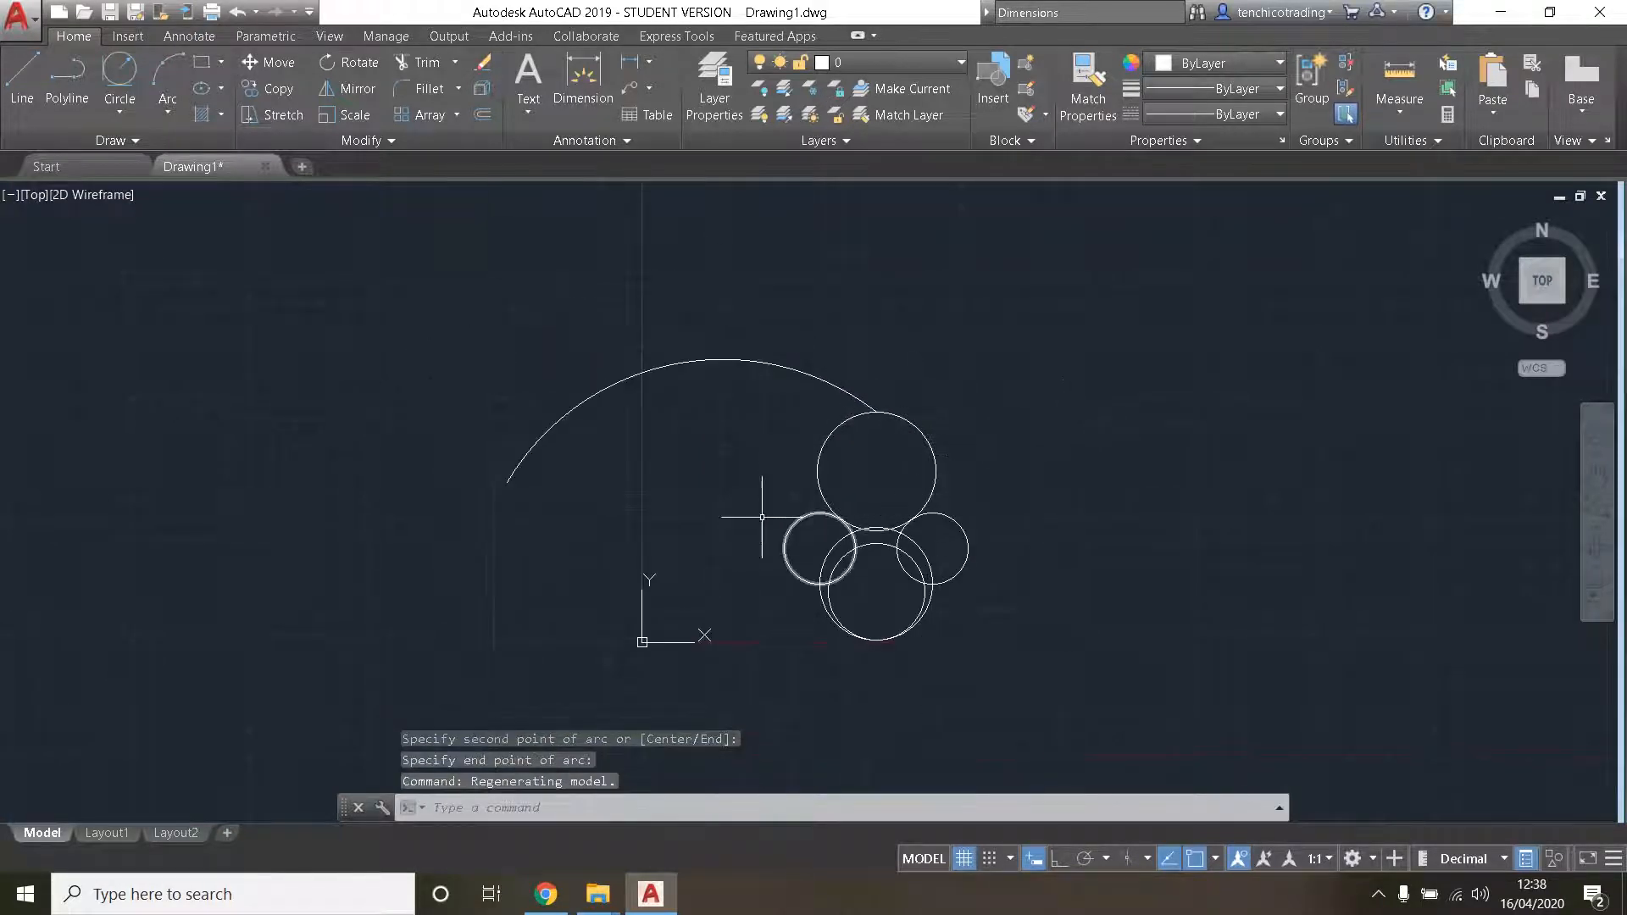
{"action": "scroll", "coordinate": [702, 509], "scroll_direction": "up", "scroll_amount": 1}
{"action": "scroll", "coordinate": [694, 508], "scroll_direction": "down", "scroll_amount": 1}
{"action": "middle_click_drag", "start_coordinate": [694, 509], "coordinate": [615, 464]}
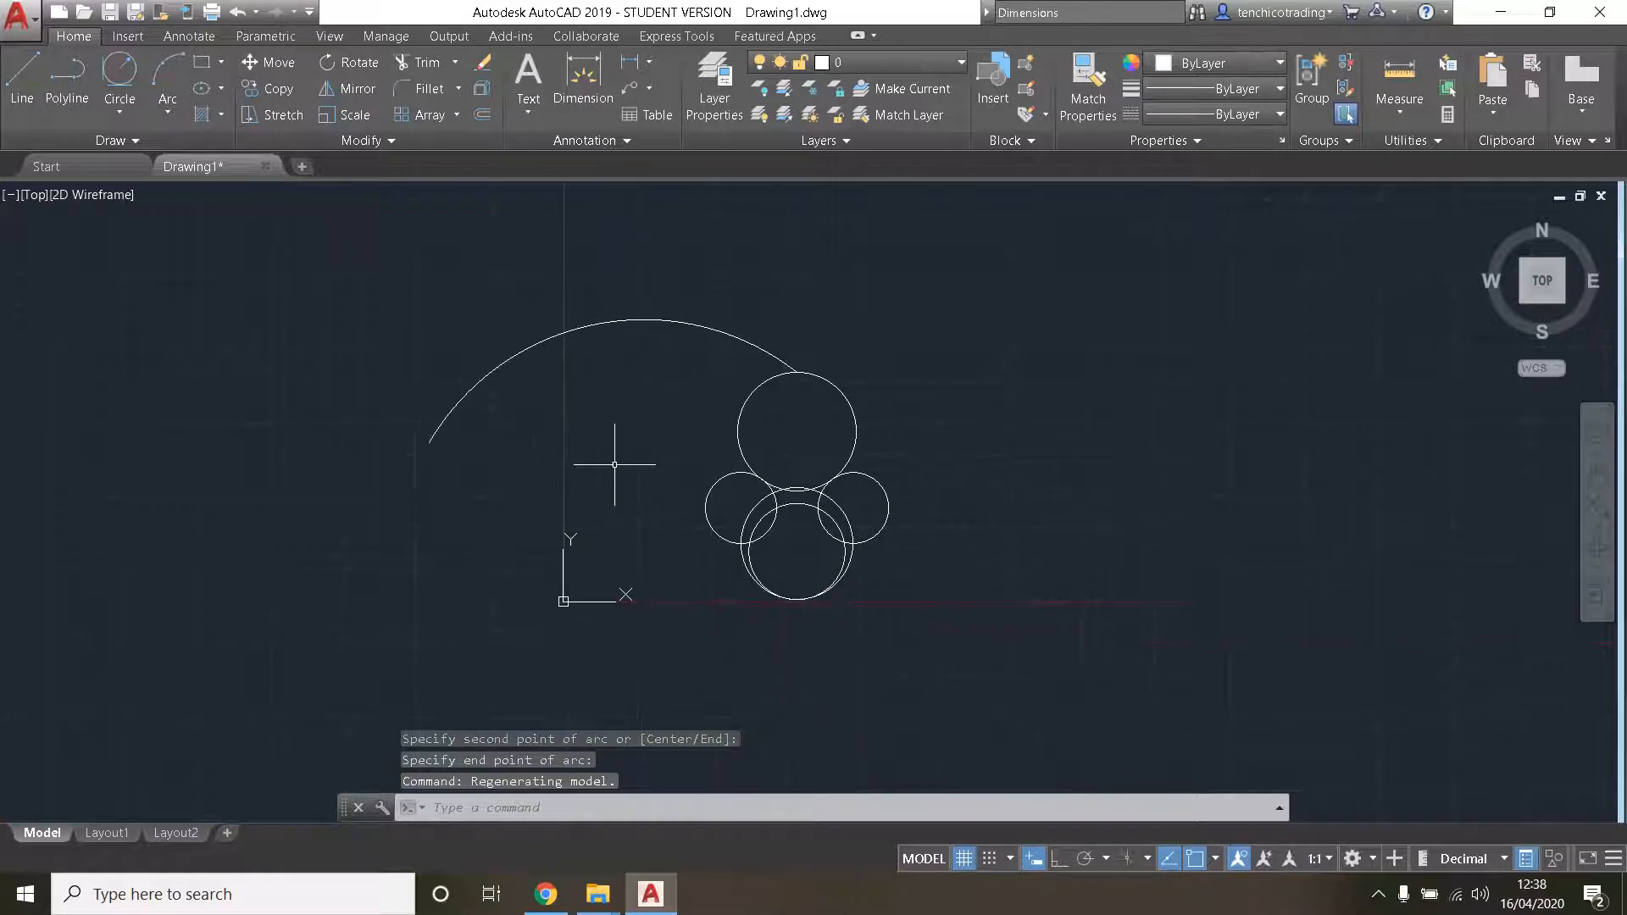
- Try a 3-point arc to the right of the circles with ortho mode on, cancel it and turn ortho mode off
{"action": "left_click", "coordinate": [176, 68]}
{"action": "left_click", "coordinate": [183, 109]}
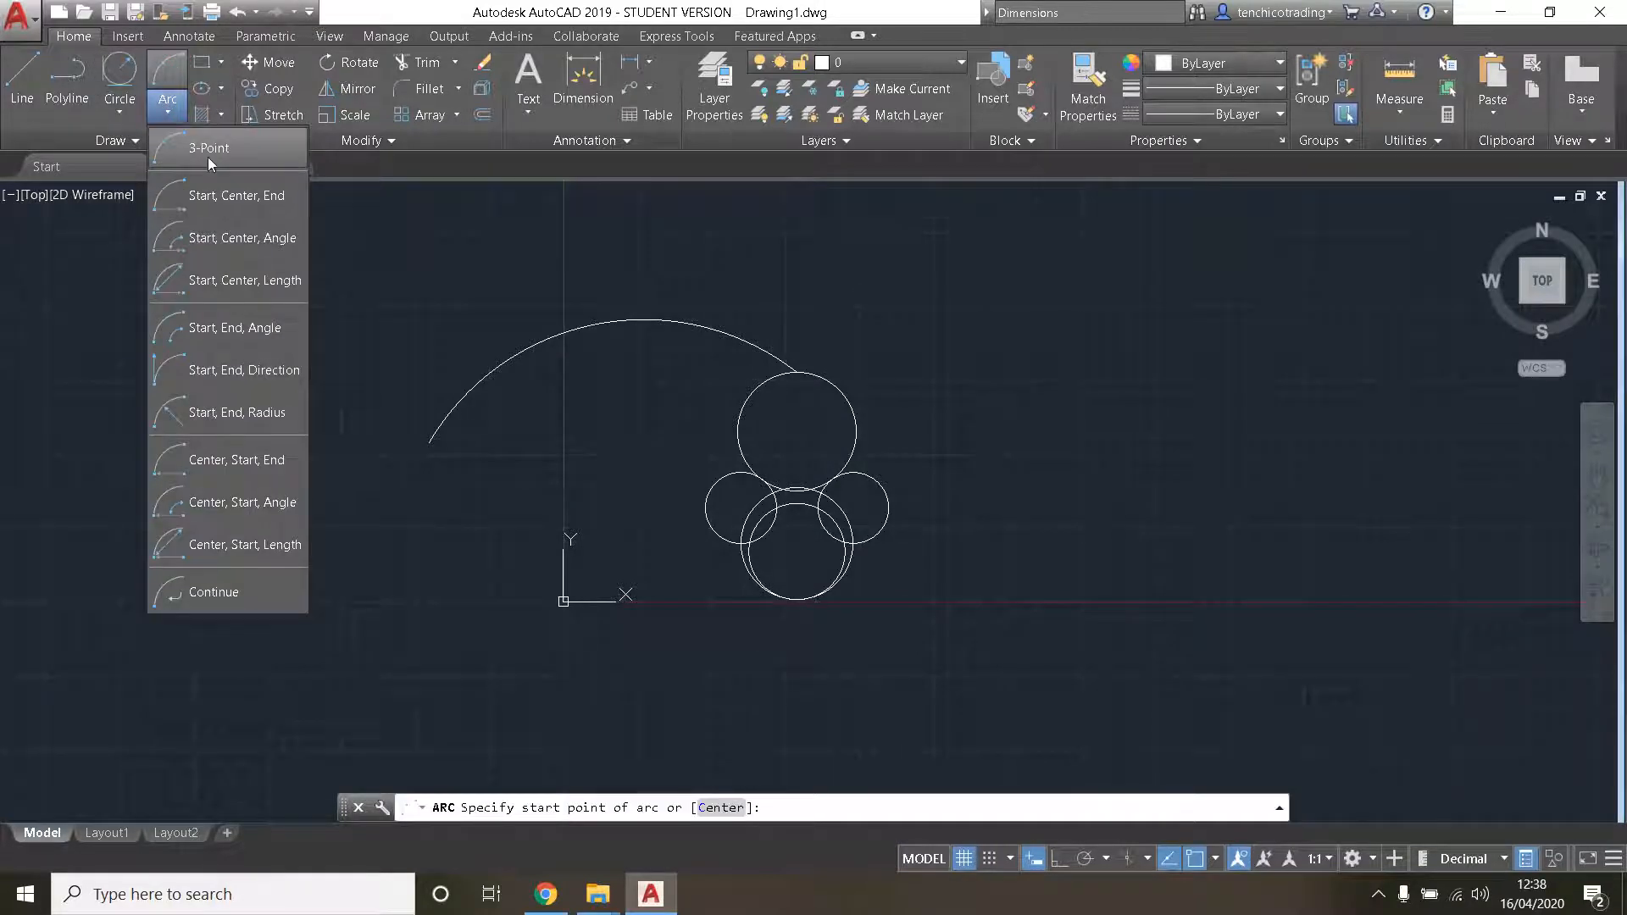
{"action": "left_click", "coordinate": [206, 156]}
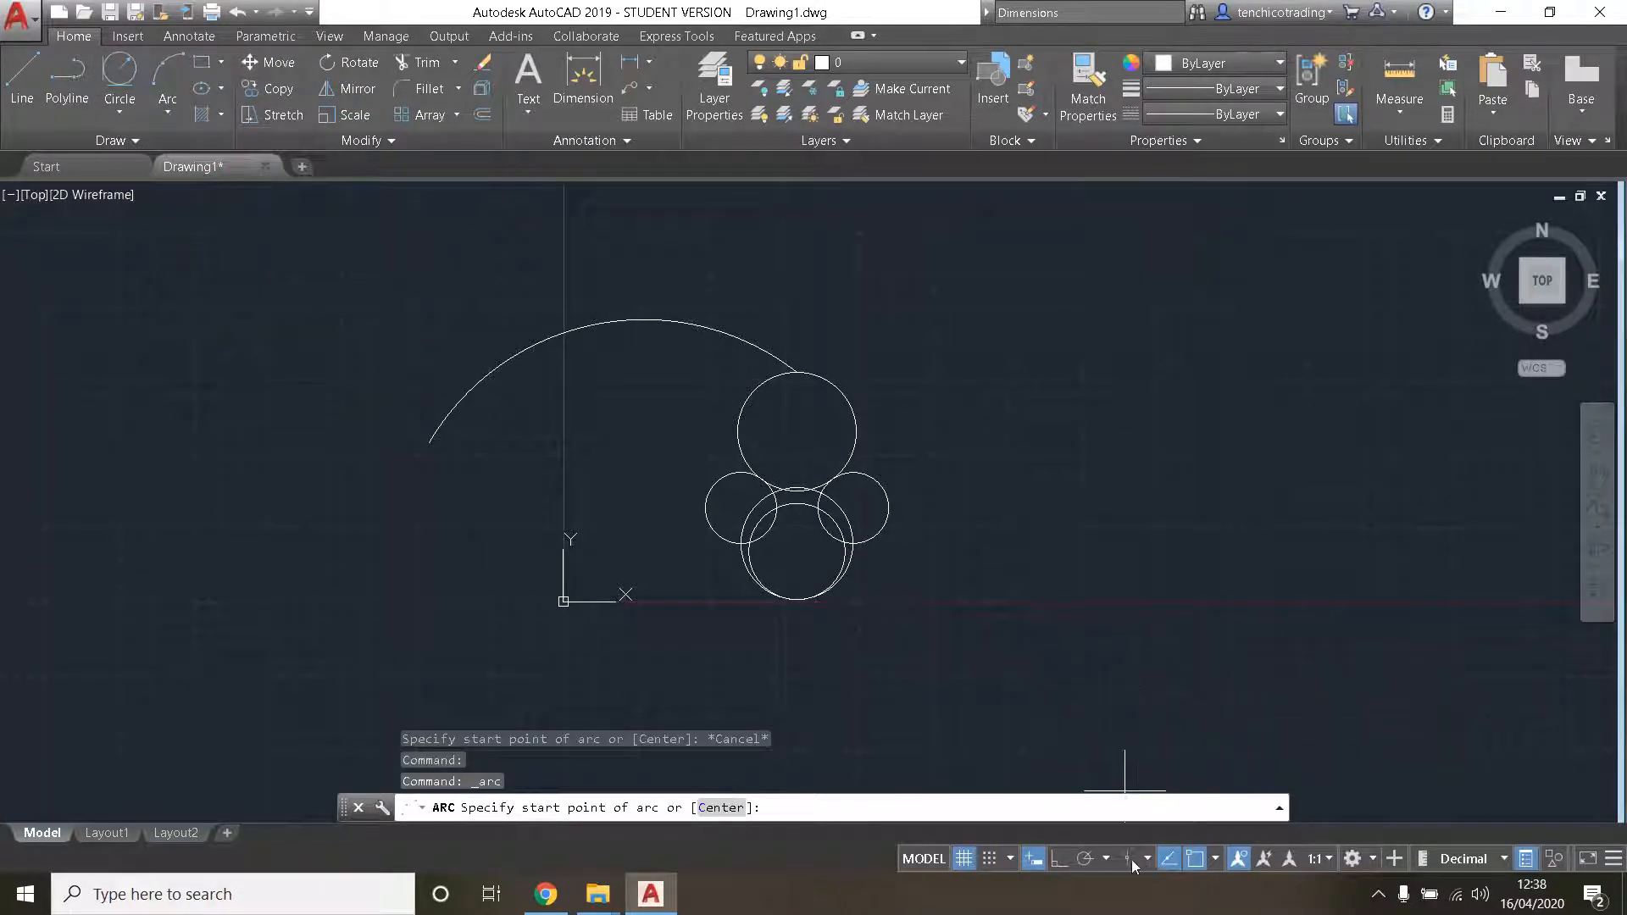
{"action": "left_click", "coordinate": [1056, 862]}
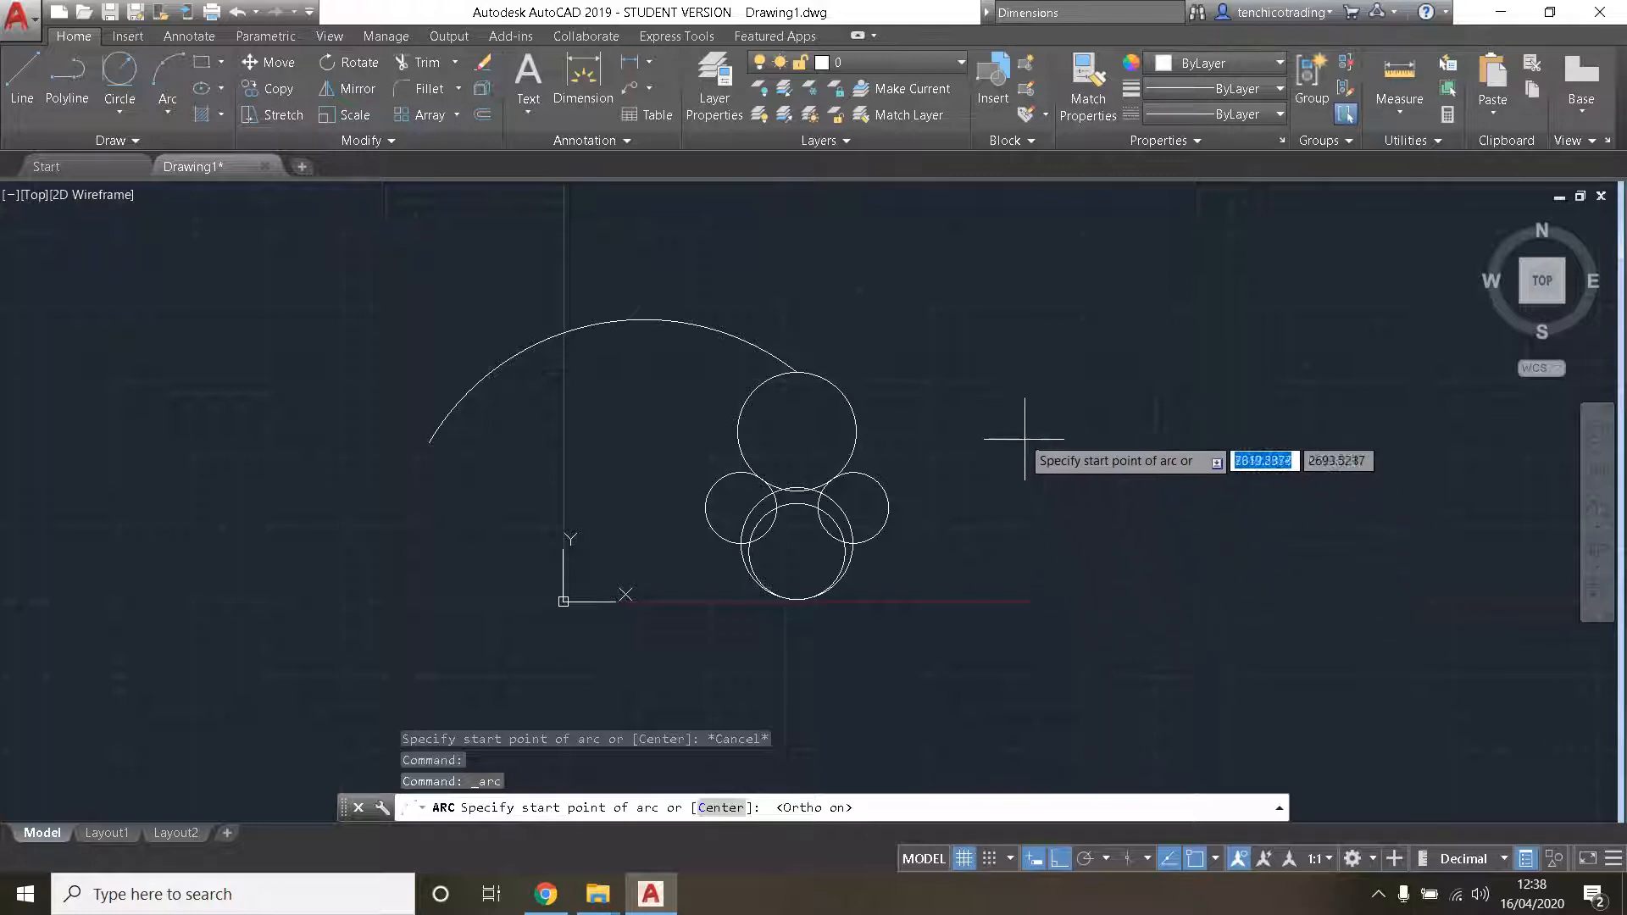
{"action": "left_click", "coordinate": [998, 403]}
{"action": "left_click", "coordinate": [1291, 467]}
{"action": "middle_click_drag", "start_coordinate": [1305, 511], "coordinate": [992, 519]}
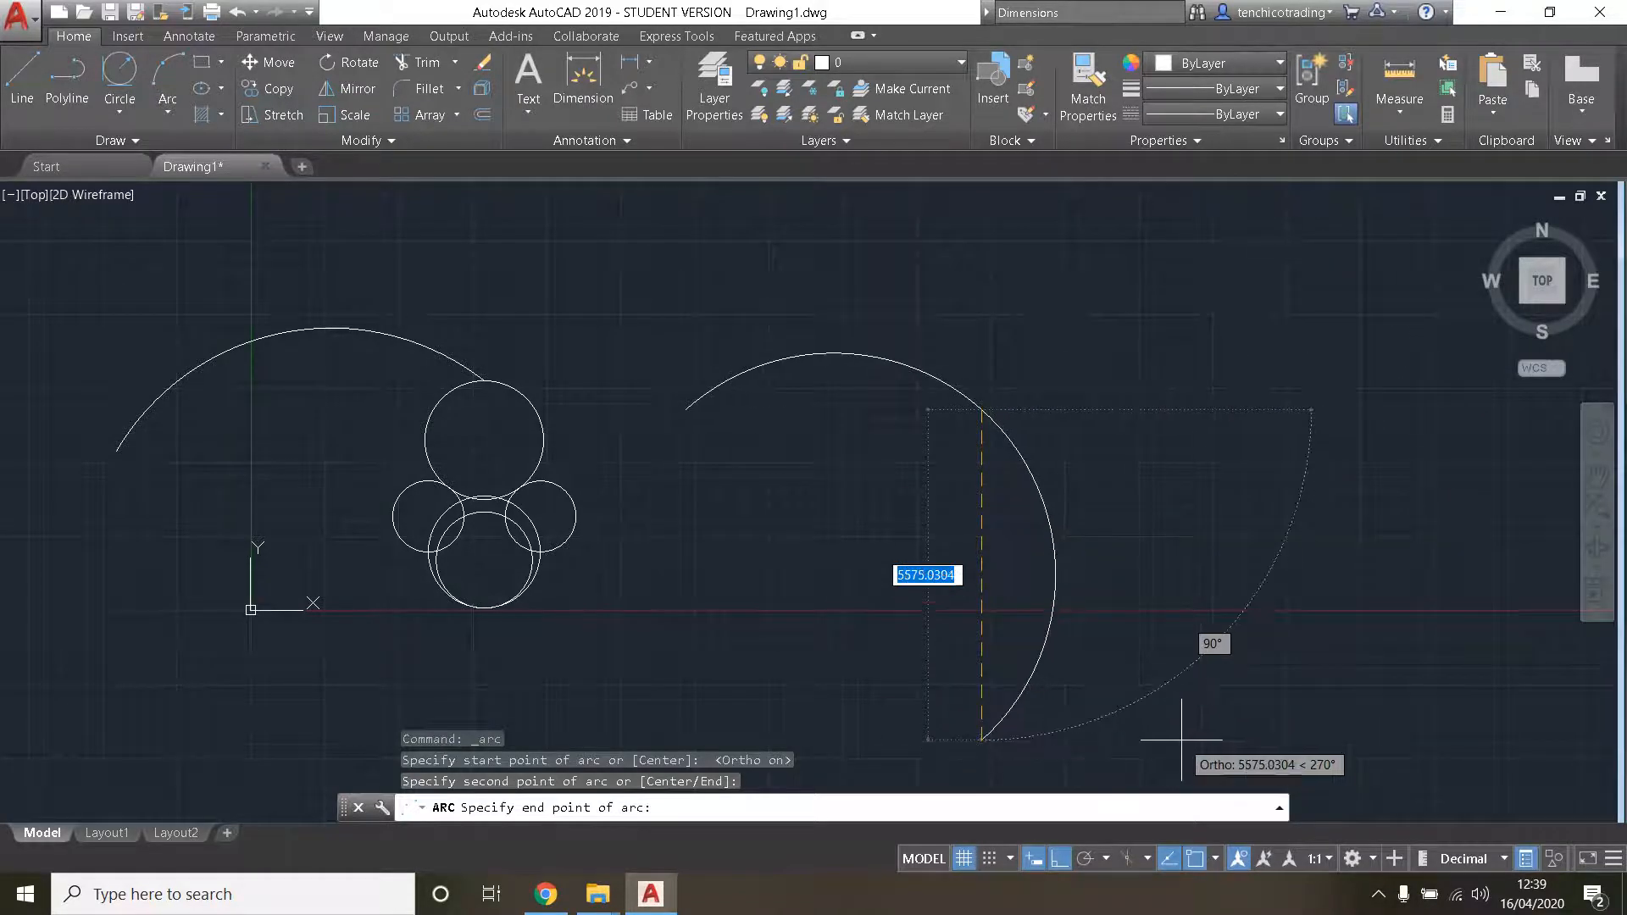
{"action": "key", "text": "Escape"}
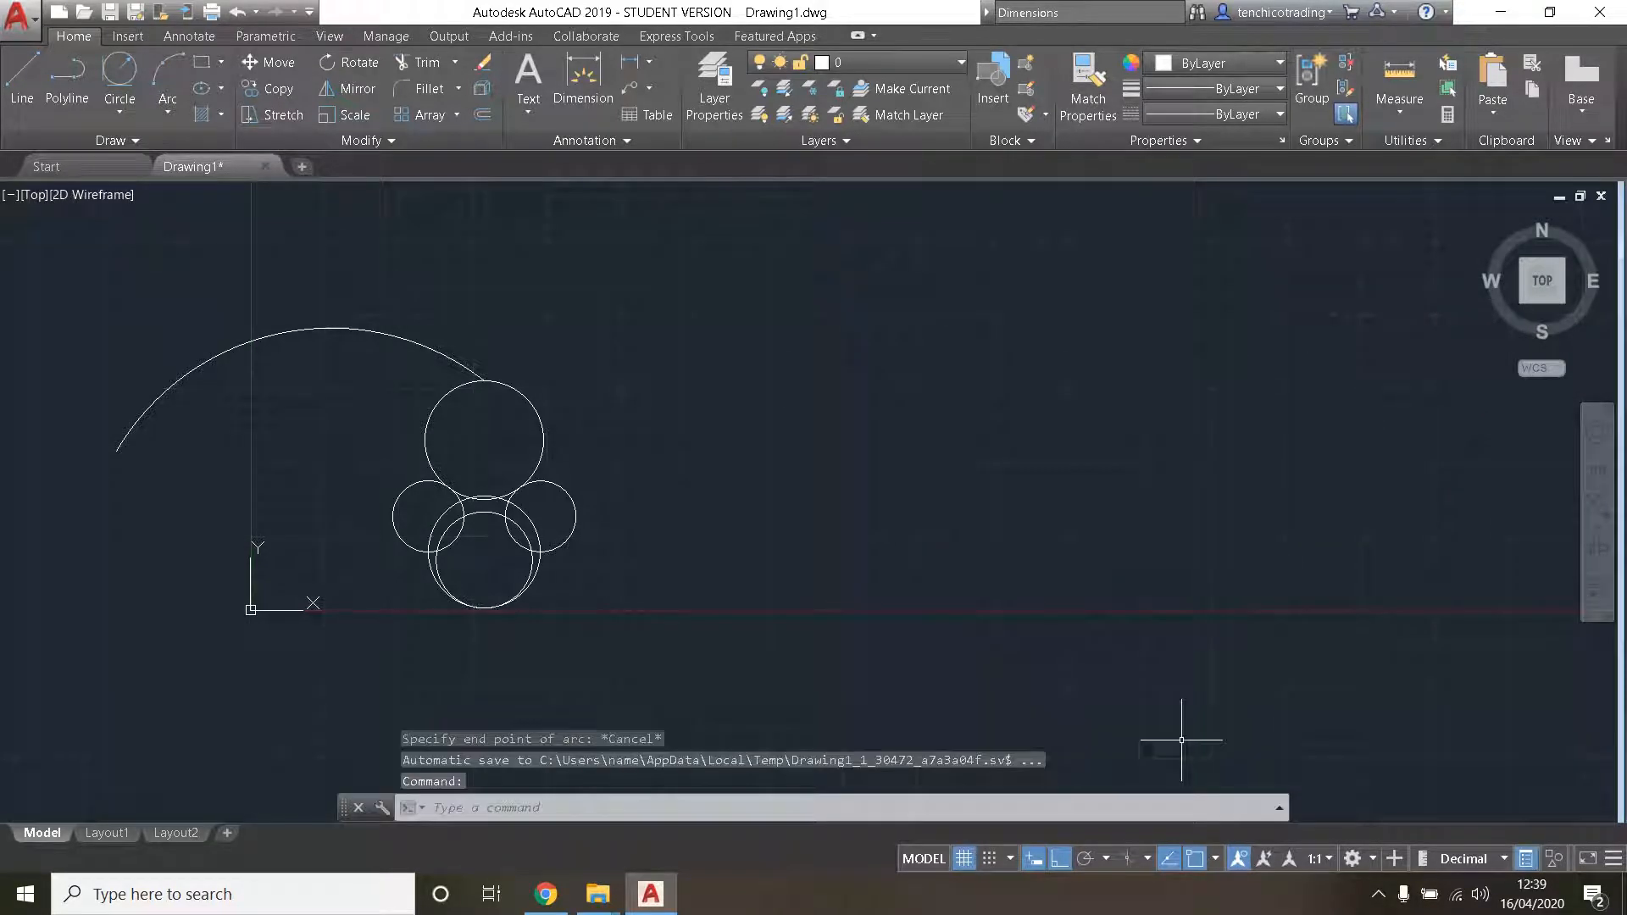
{"action": "left_click", "coordinate": [1060, 860]}
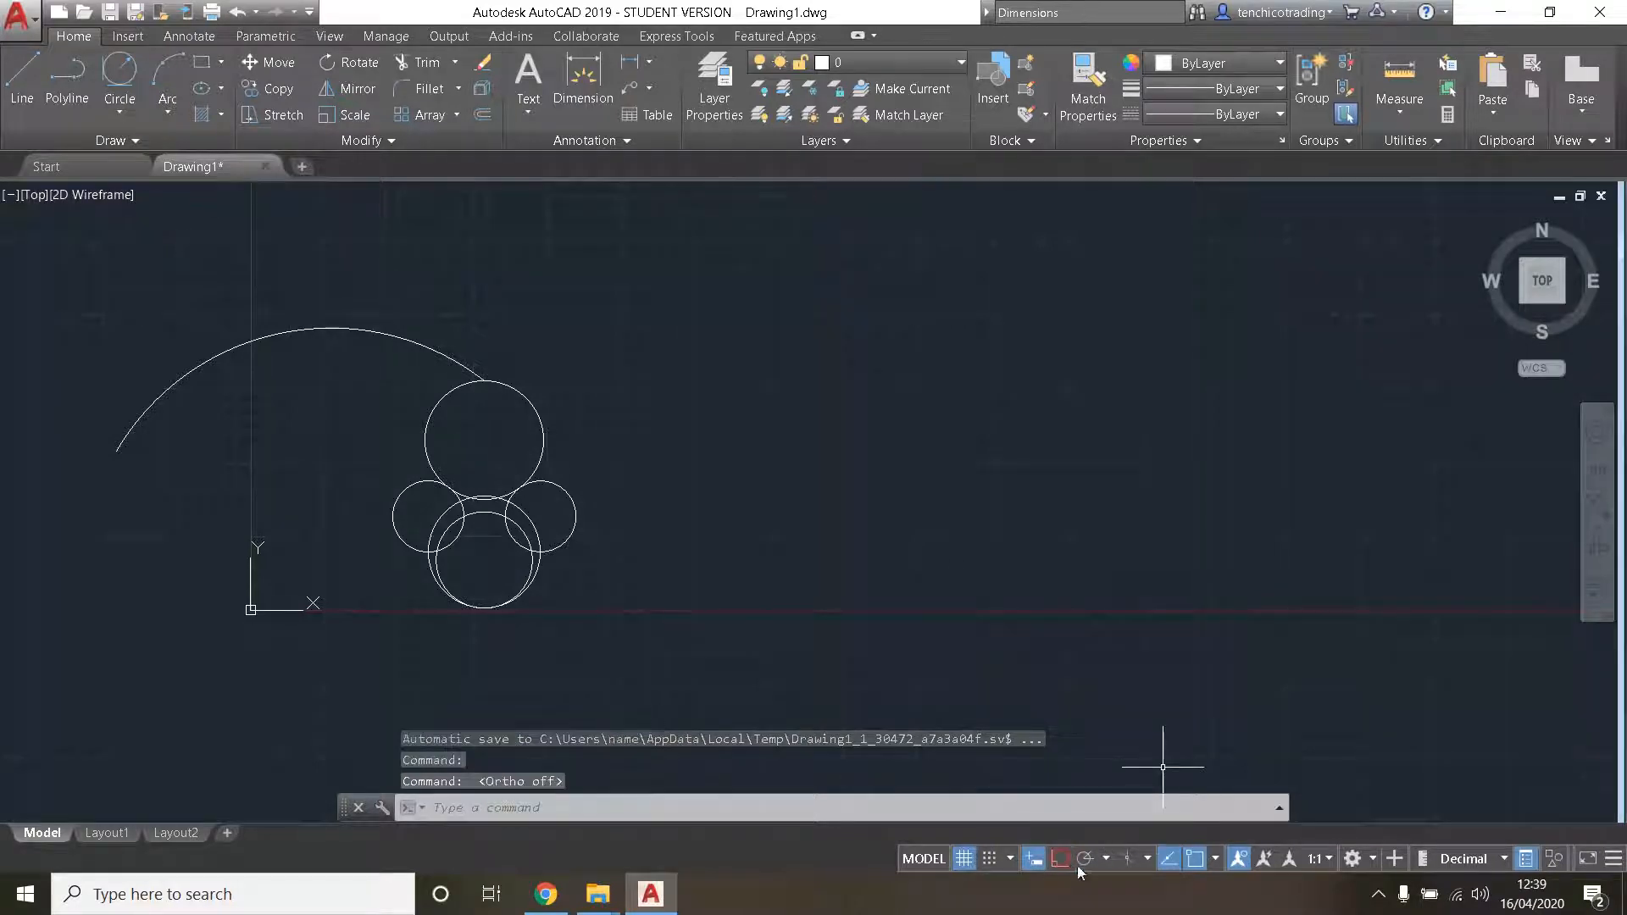
- Draw a Start, Center, End arc right of the circles, its centre above and left of the start point and its end at about 70°
{"action": "left_click", "coordinate": [167, 111]}
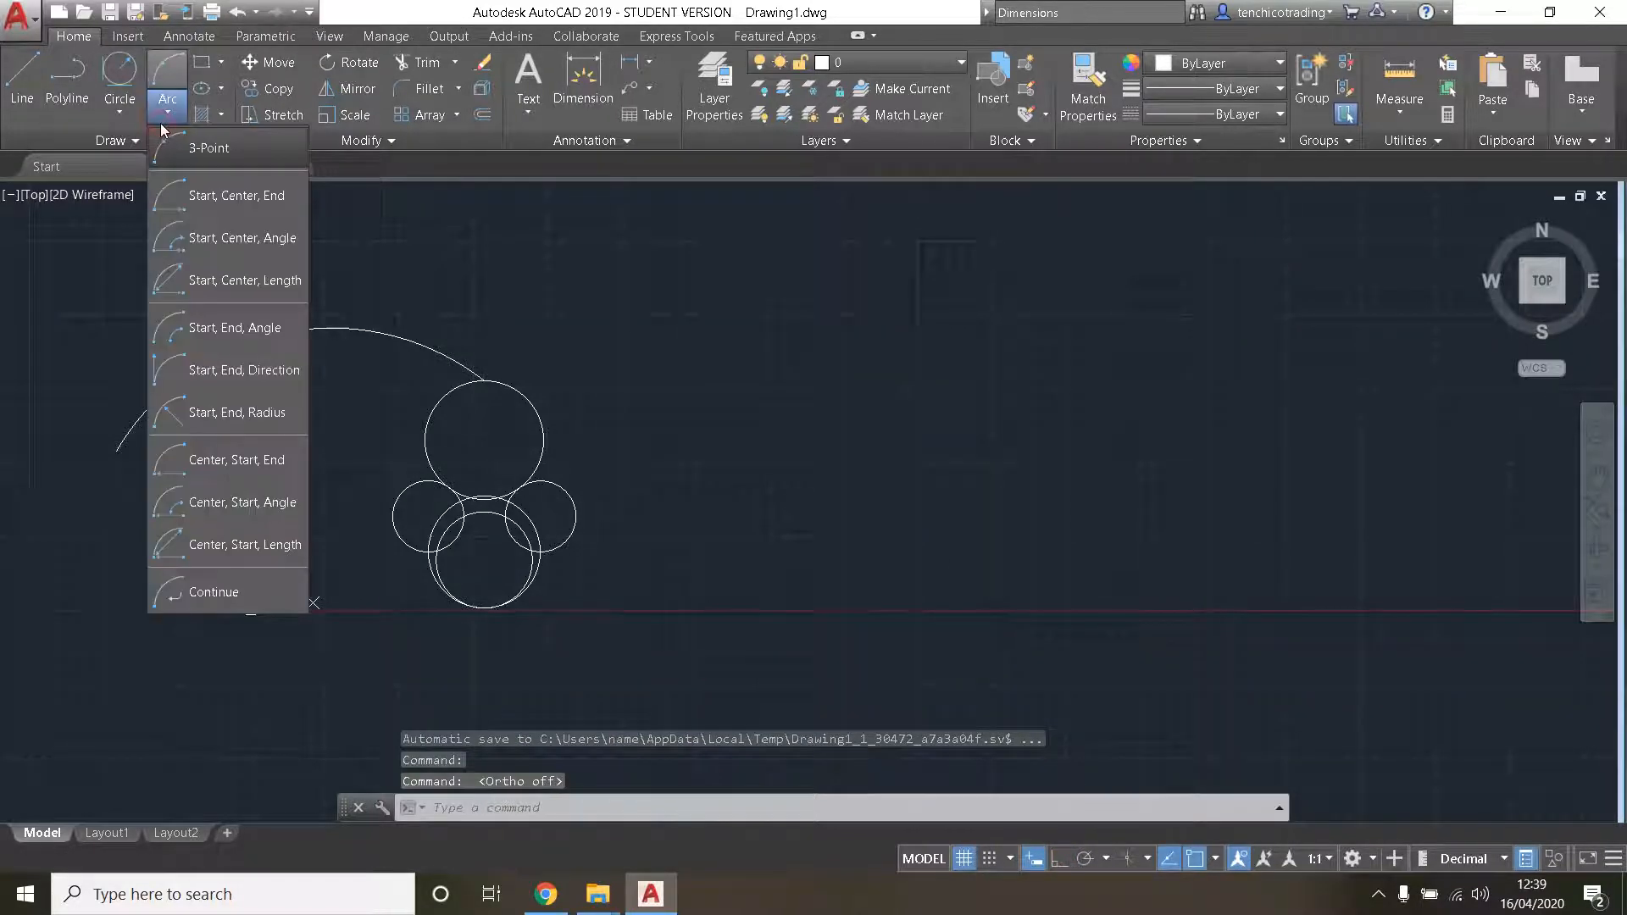
{"action": "left_click", "coordinate": [215, 207]}
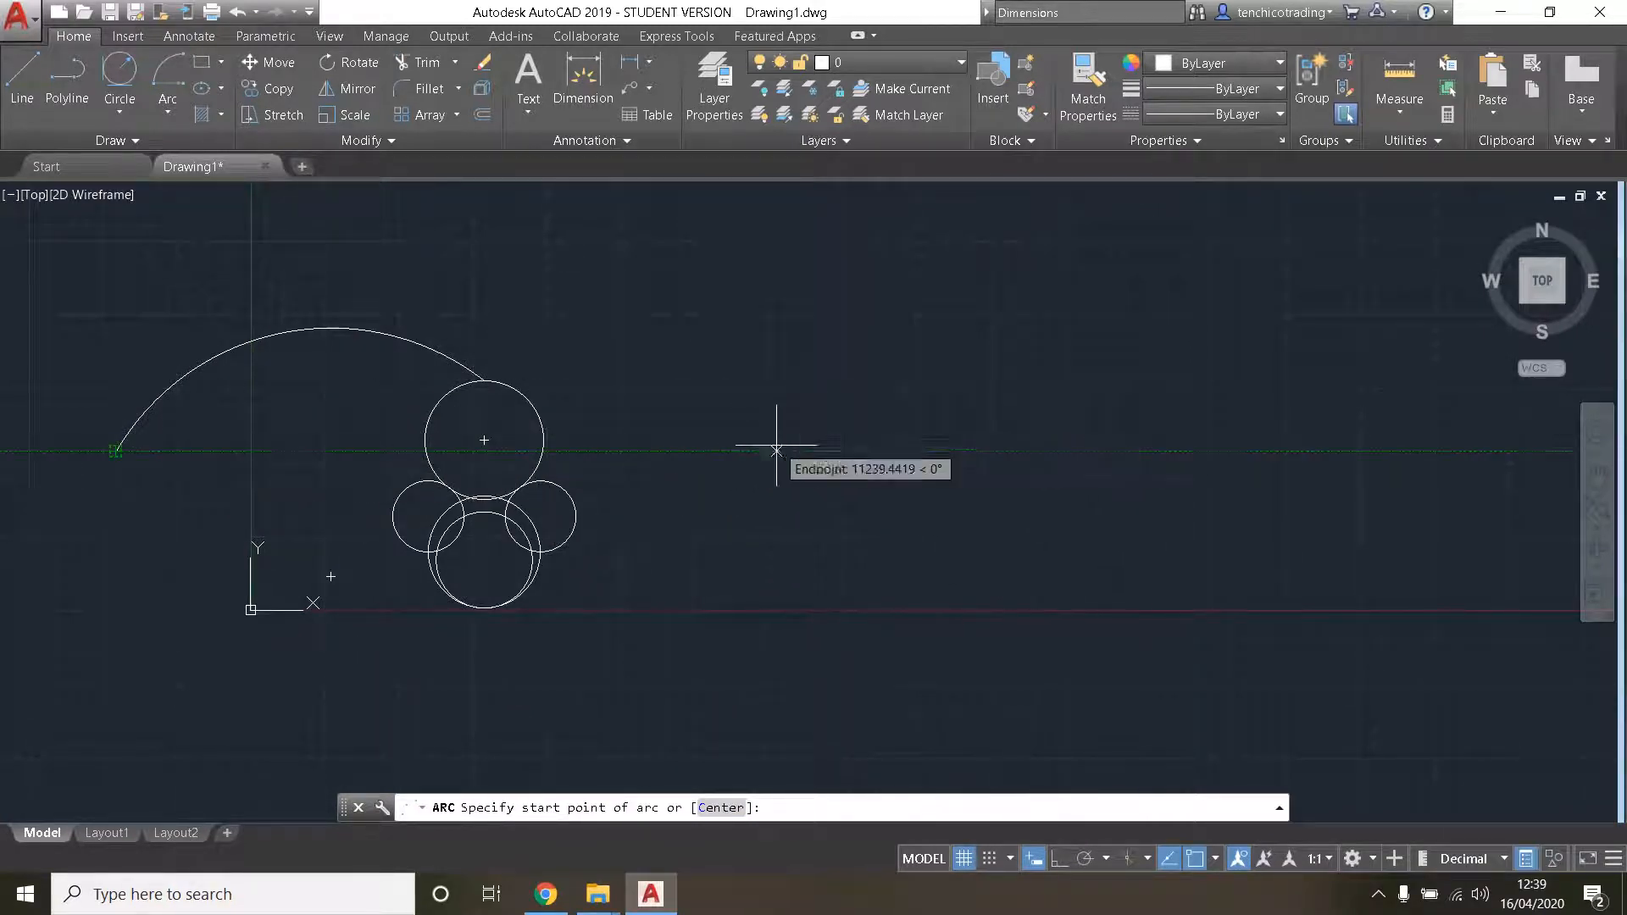
{"action": "left_click", "coordinate": [877, 480]}
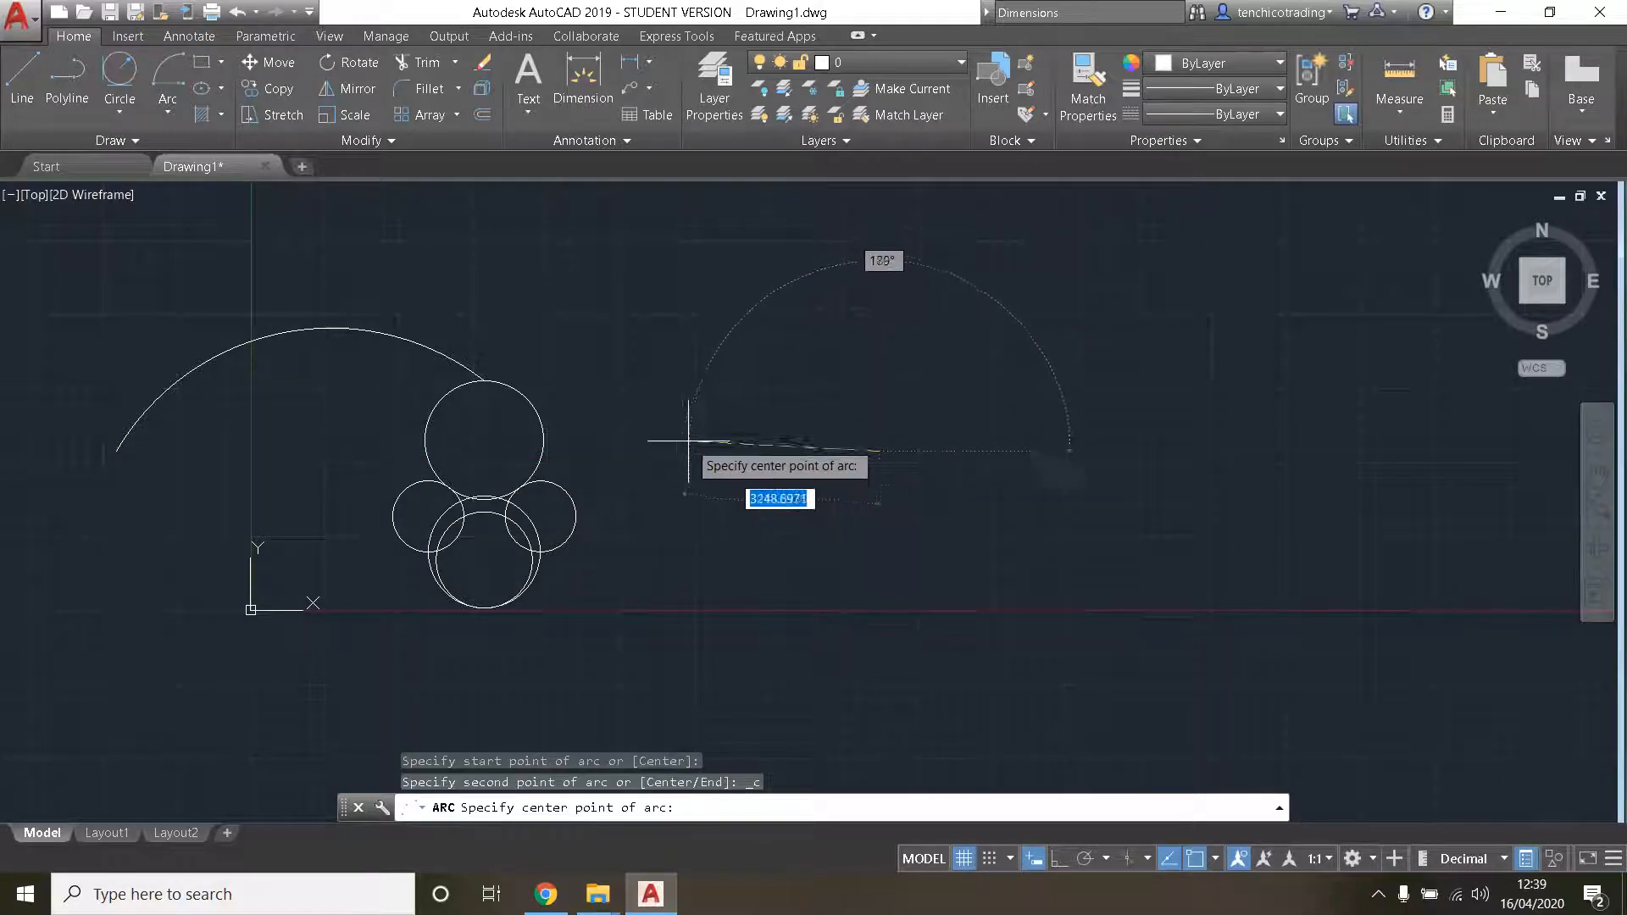
{"action": "middle_click_drag", "start_coordinate": [882, 301], "coordinate": [912, 336]}
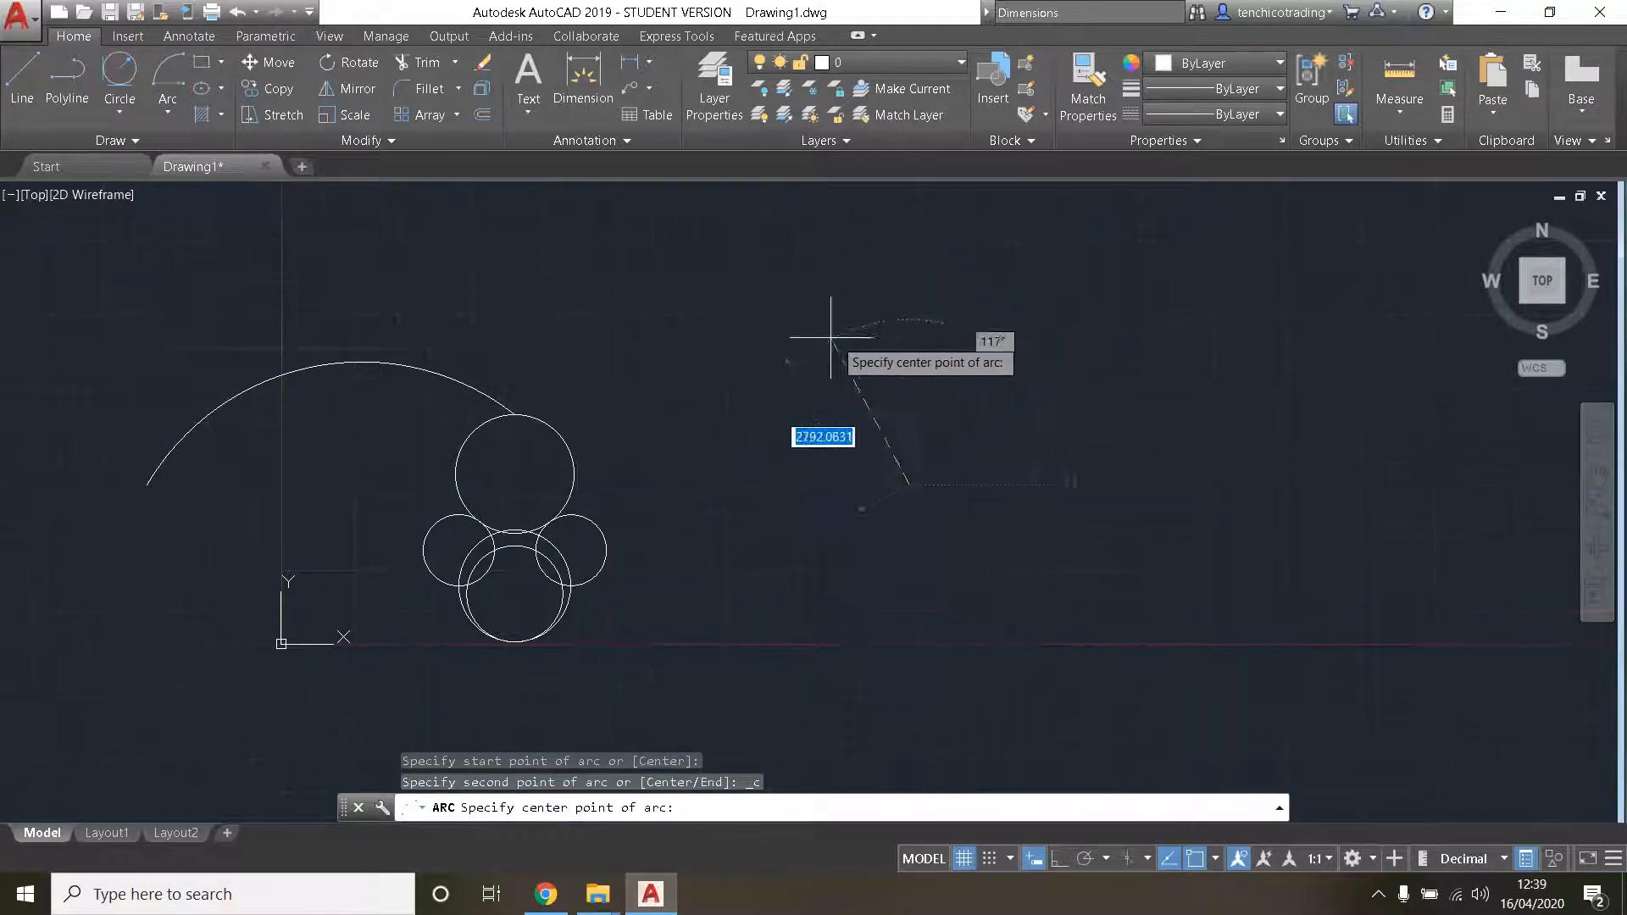
{"action": "left_click", "coordinate": [785, 314]}
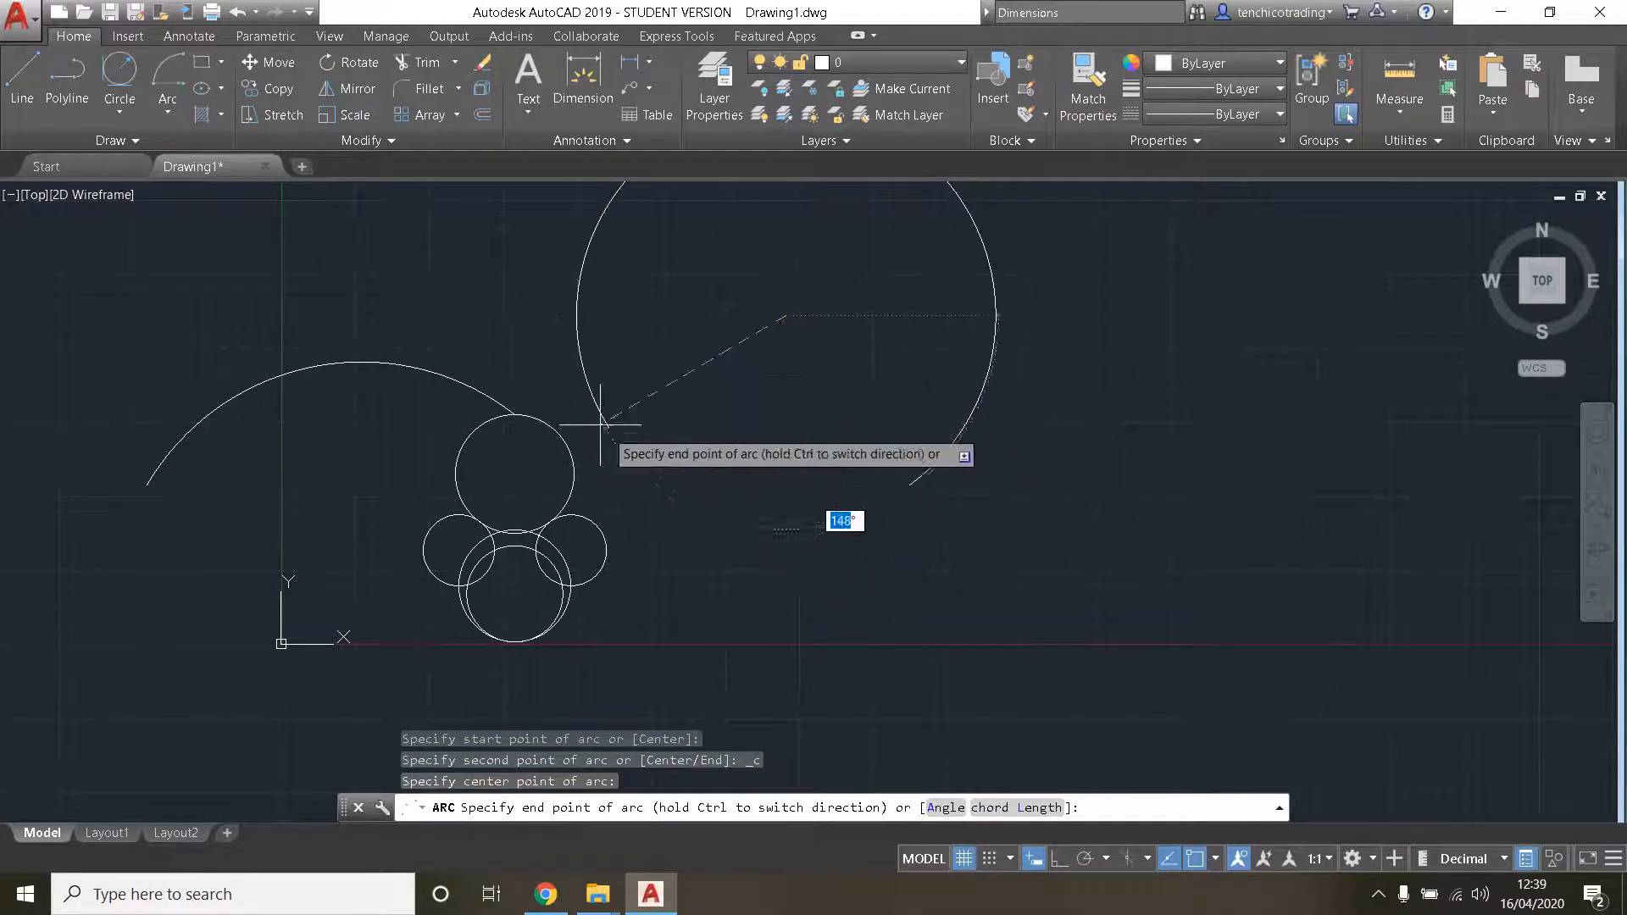
{"action": "middle_click_drag", "start_coordinate": [757, 368], "coordinate": [768, 505]}
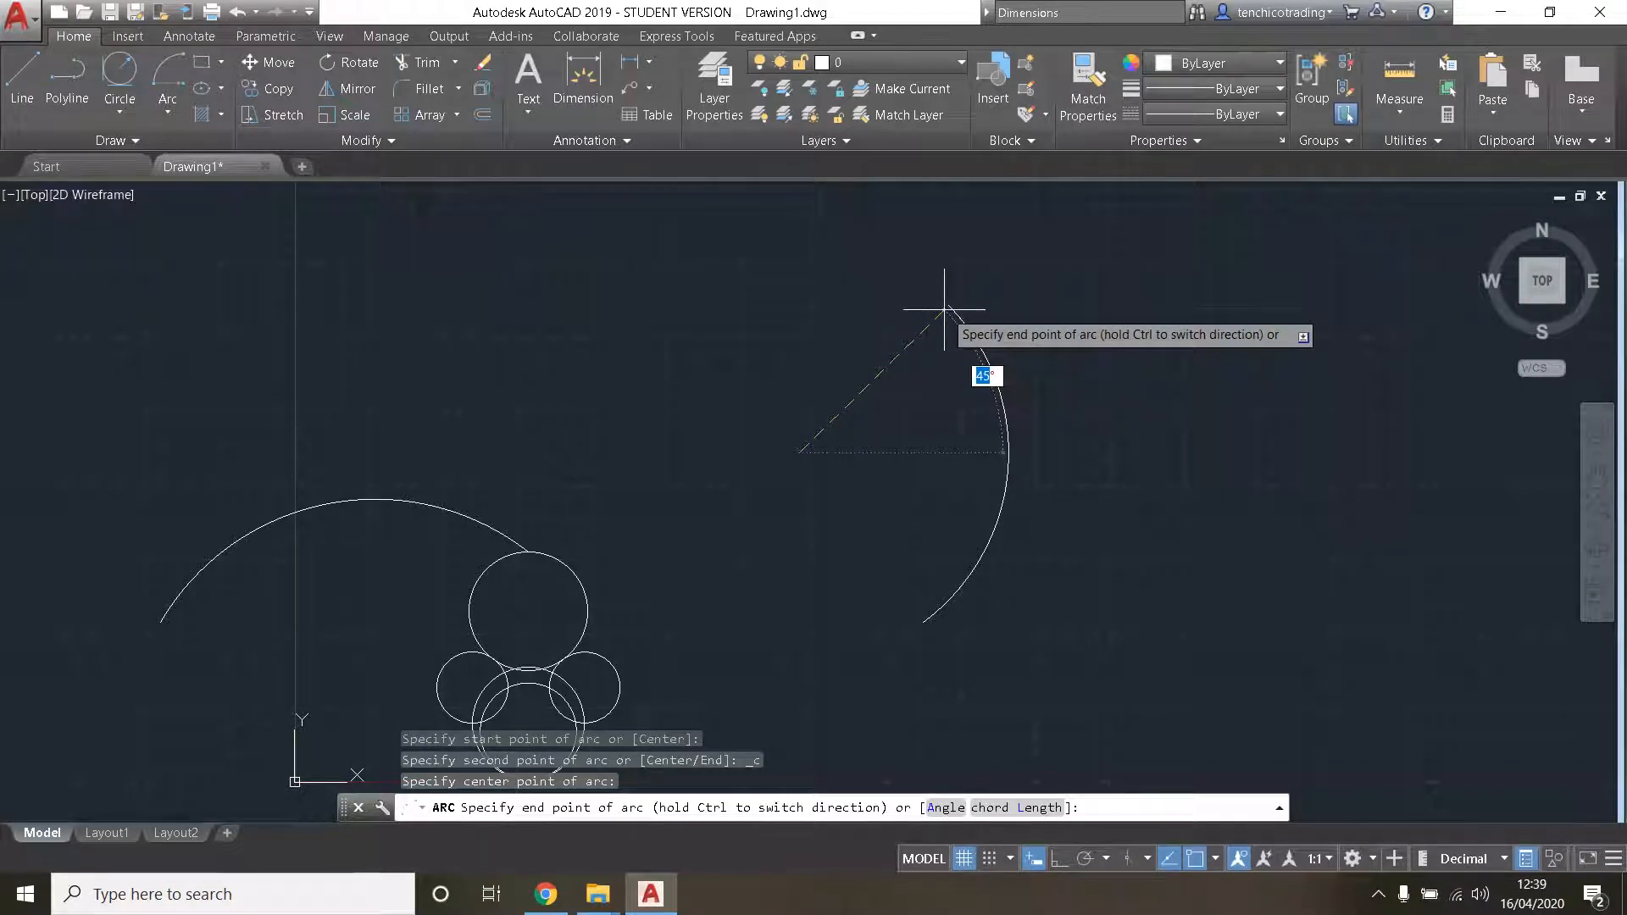
{"action": "left_click", "coordinate": [860, 292]}
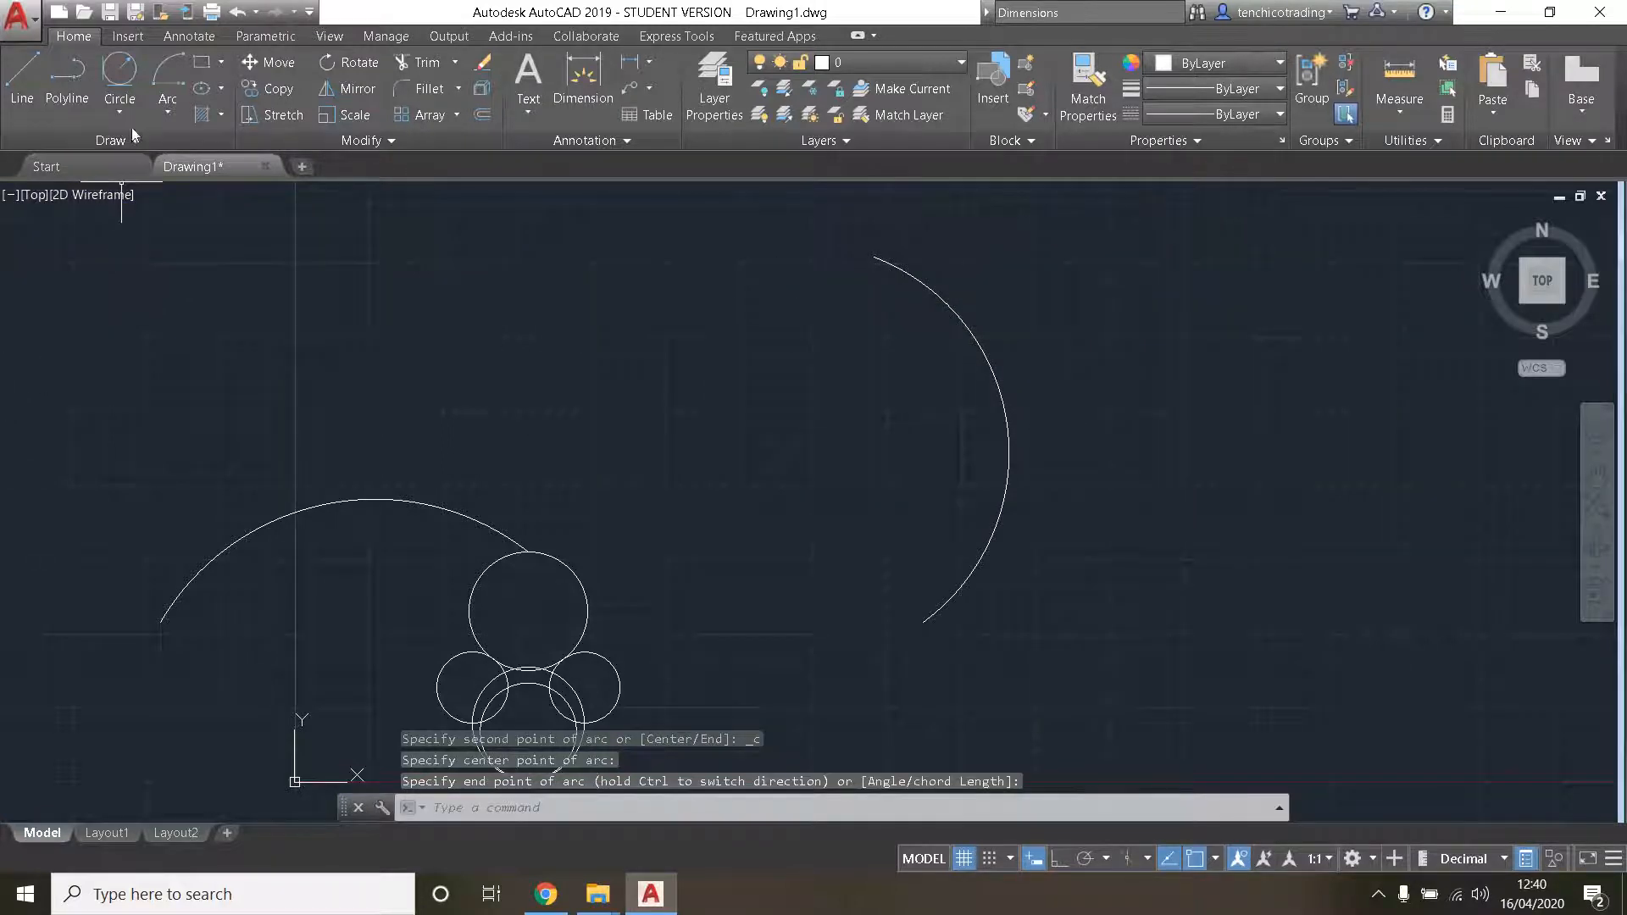
- Try a Start, End, Direction arc in the empty space right of the existing arcs, turning ortho mode on to set its direction
{"action": "left_click", "coordinate": [168, 113]}
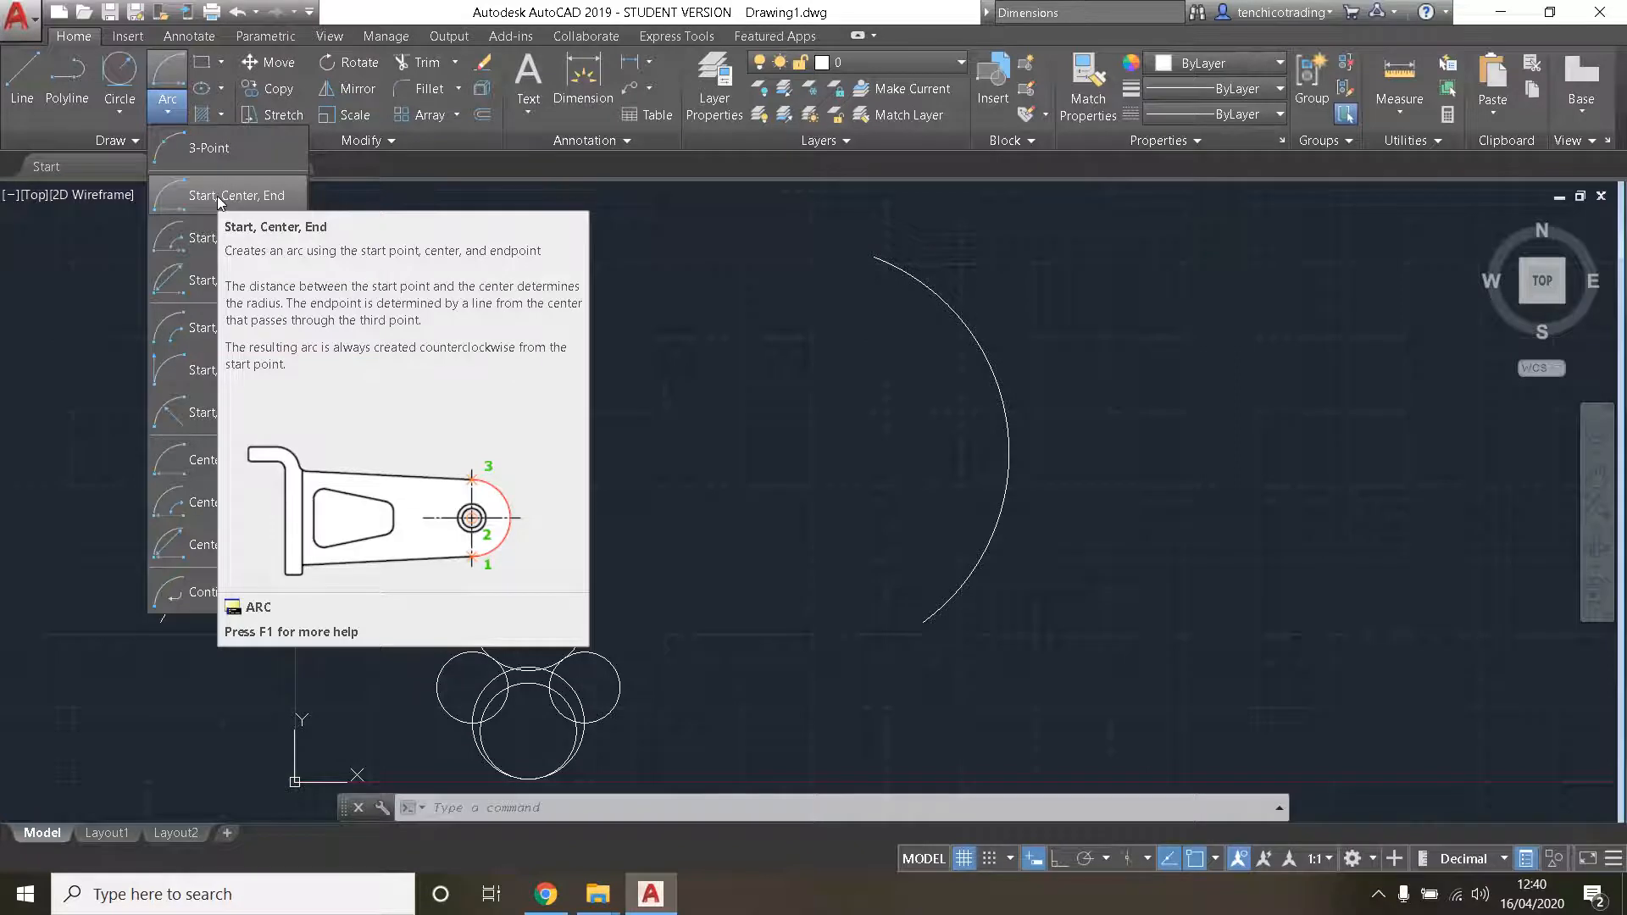
{"action": "left_click", "coordinate": [210, 369]}
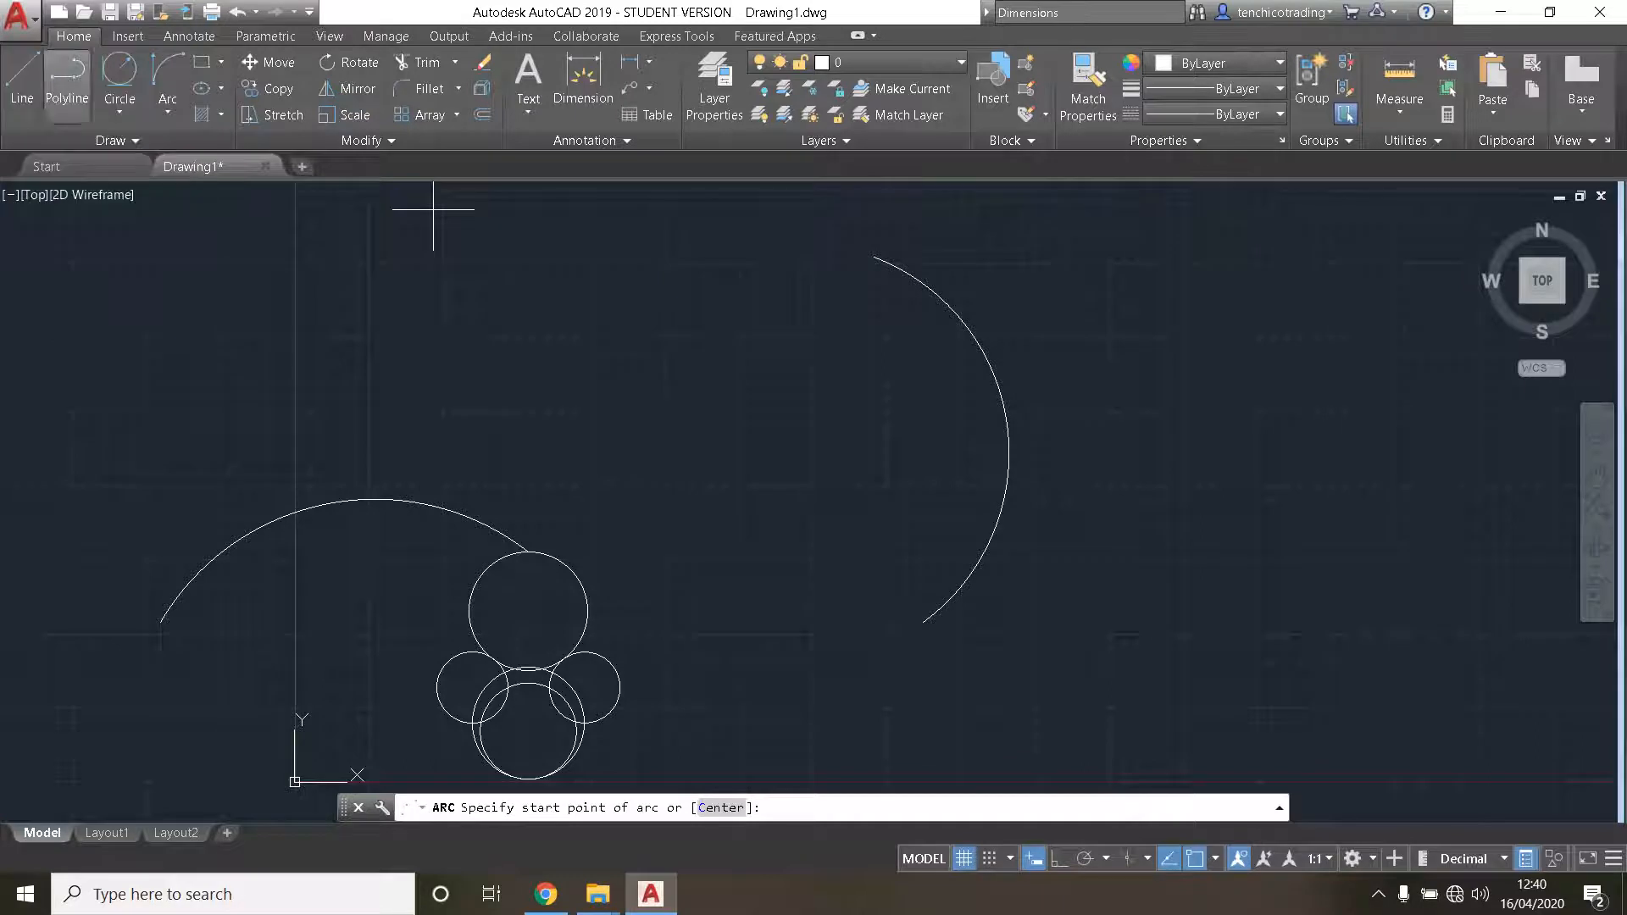
{"action": "left_click", "coordinate": [1069, 620]}
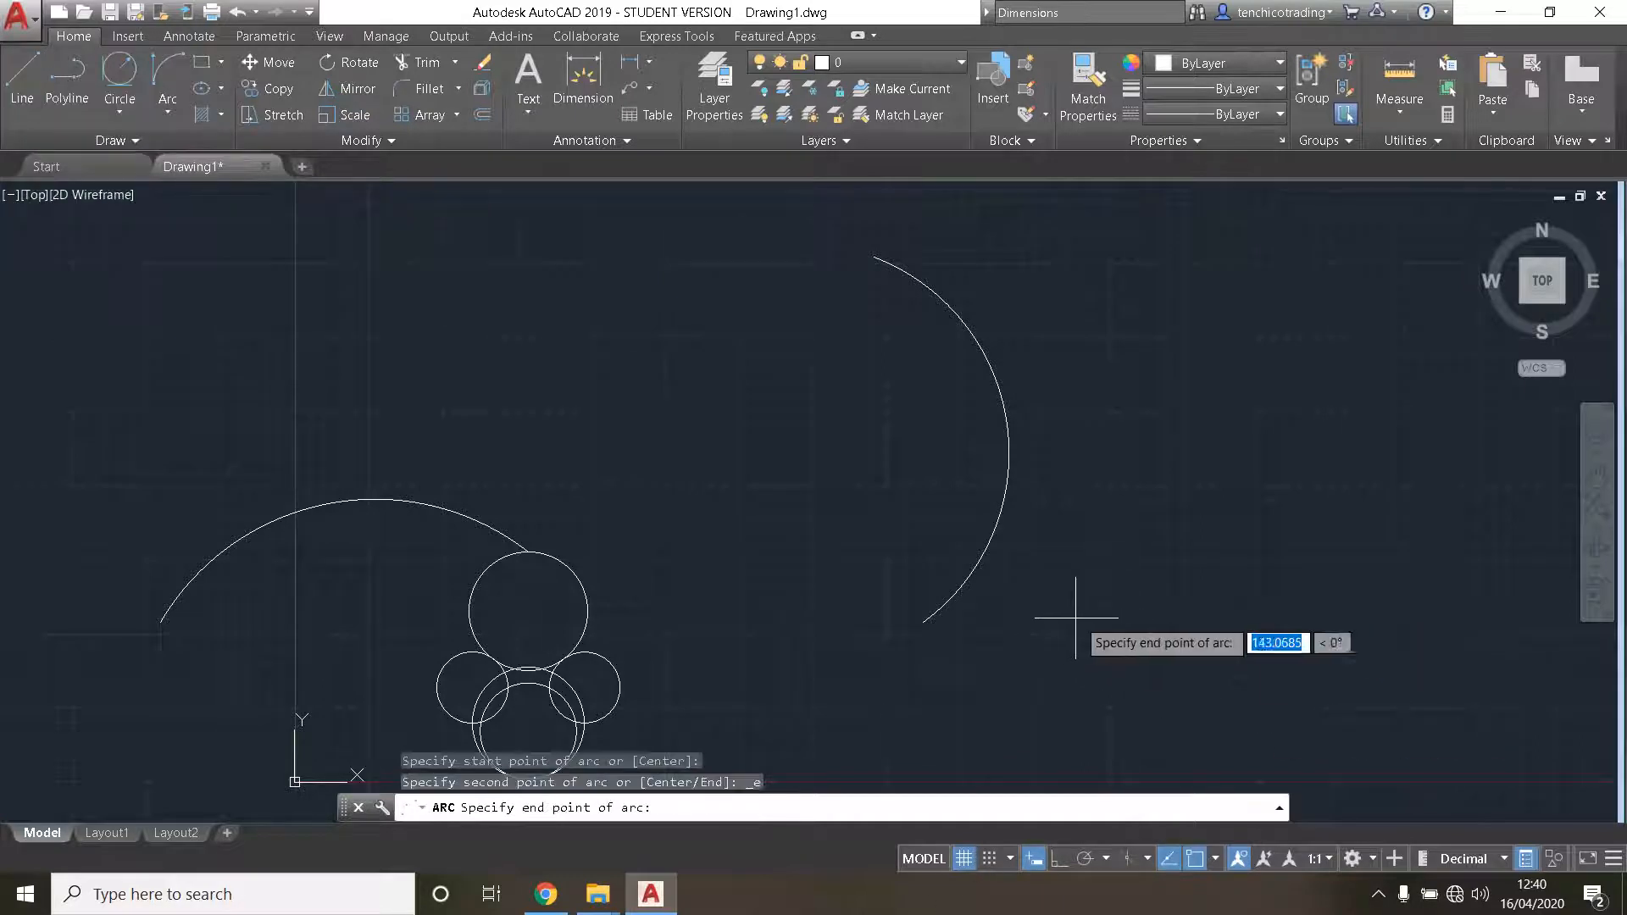
{"action": "middle_click_drag", "start_coordinate": [1288, 675], "coordinate": [1035, 624]}
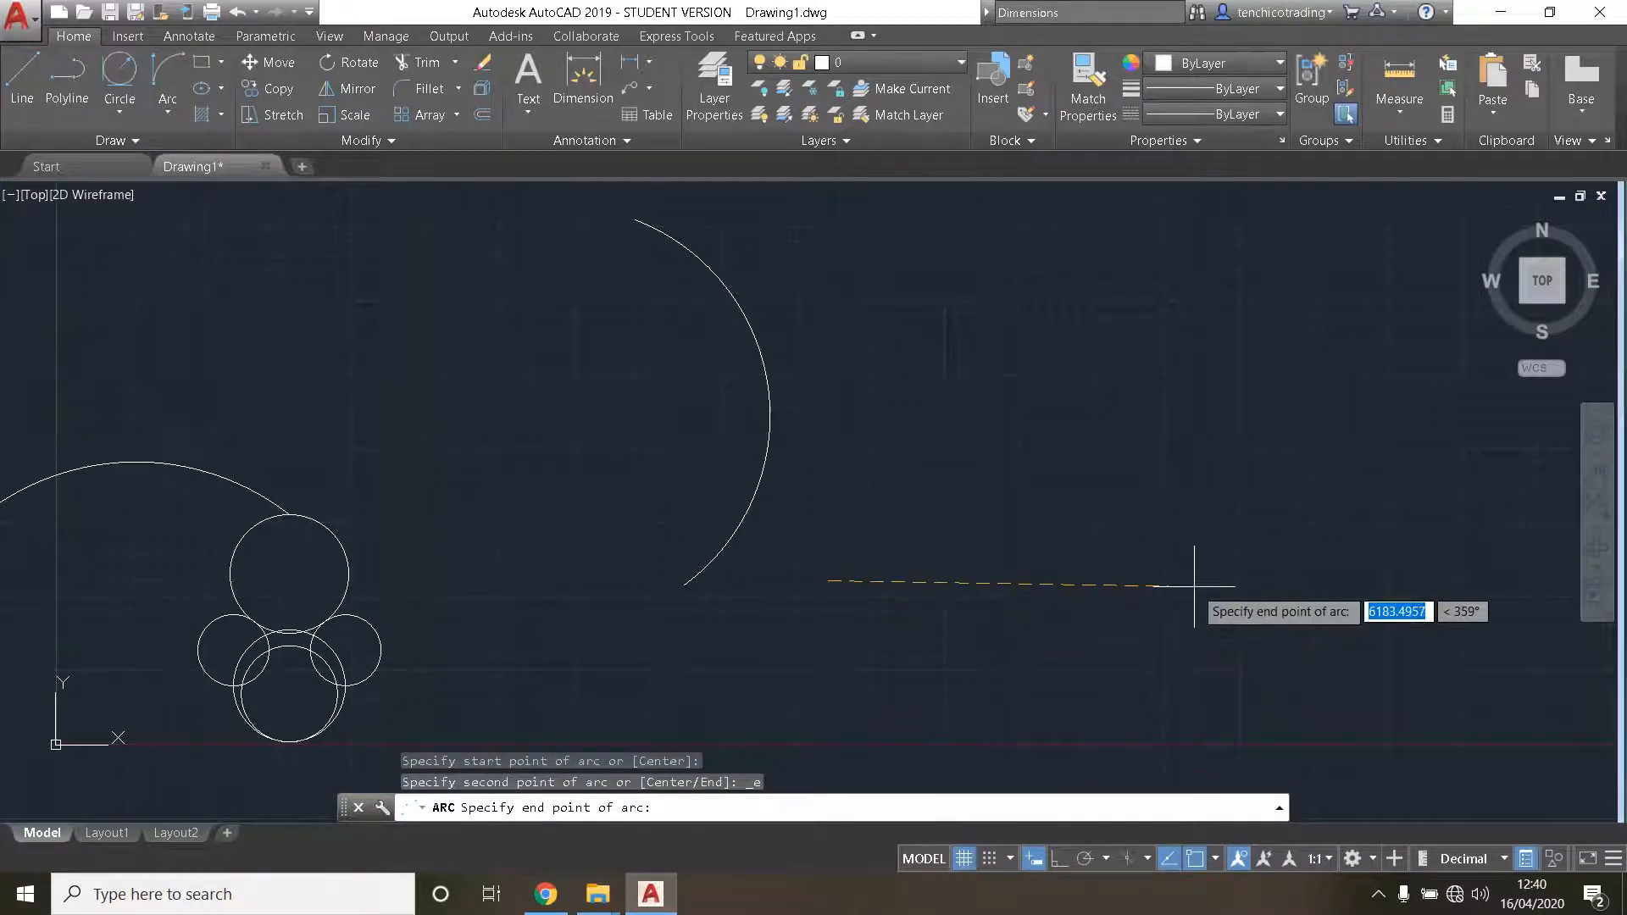
{"action": "left_click", "coordinate": [1225, 585]}
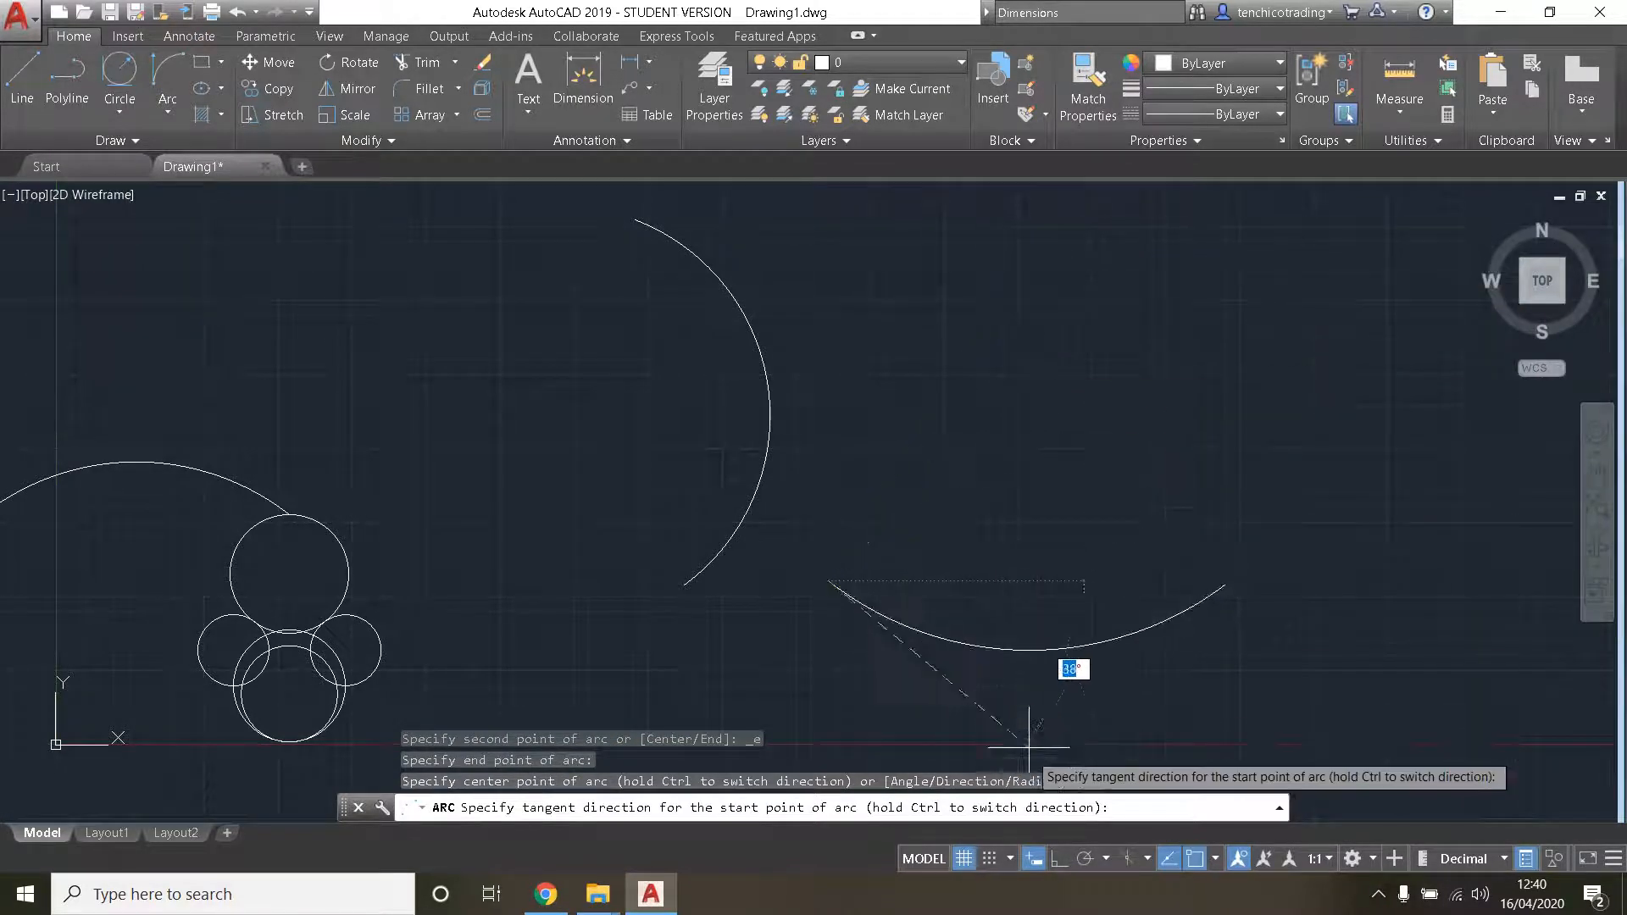
{"action": "left_click", "coordinate": [1059, 861]}
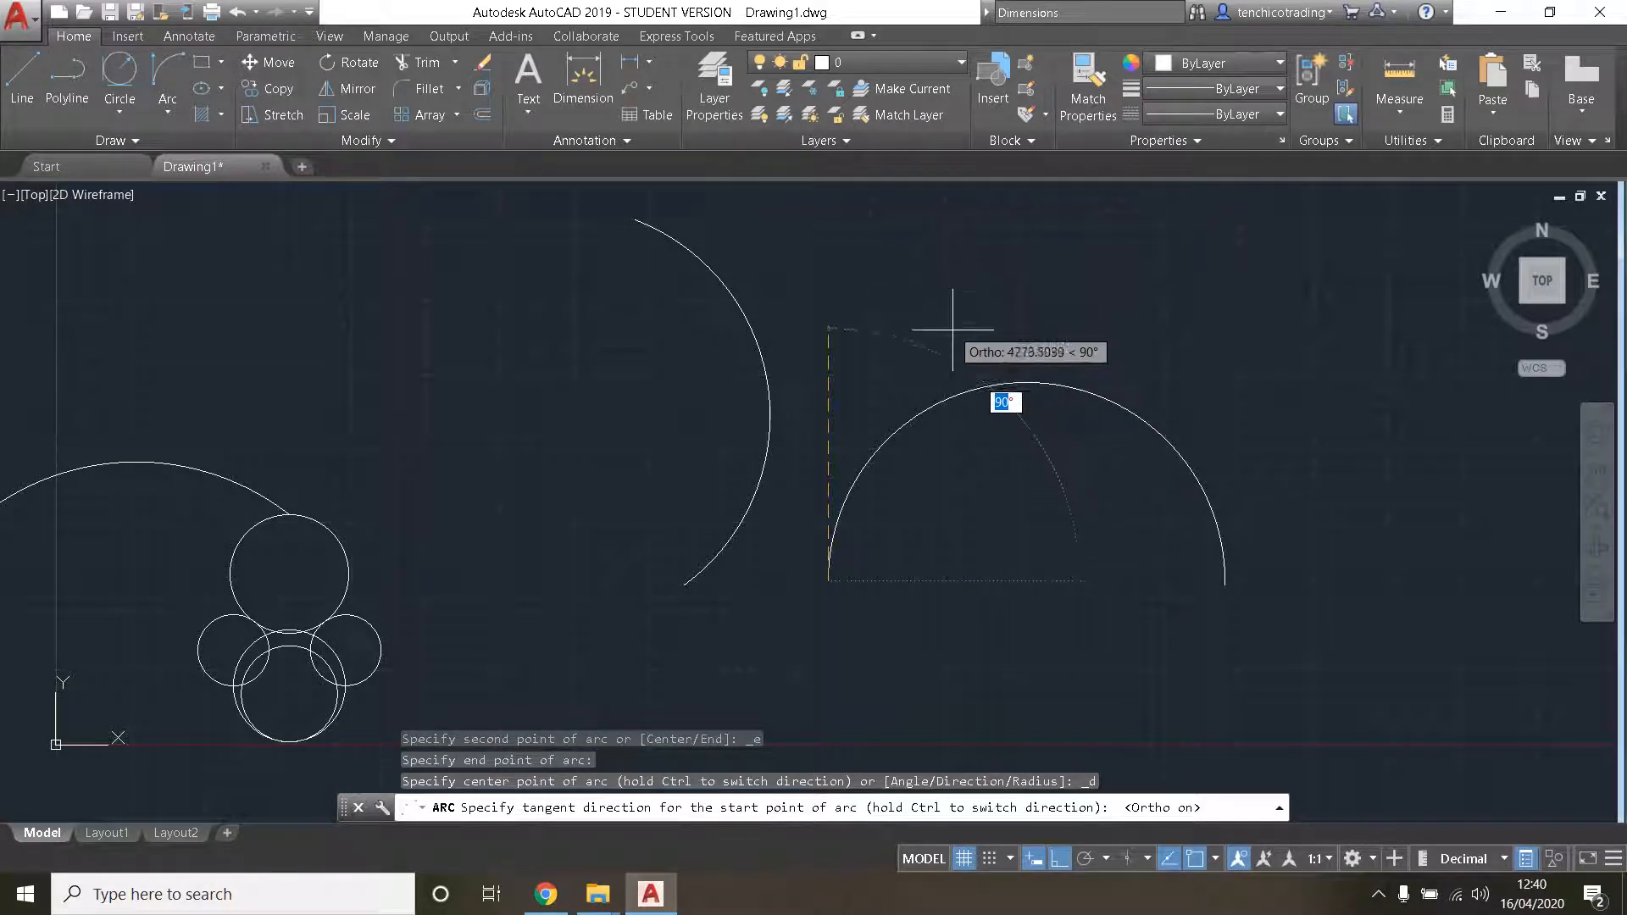
{"action": "key", "text": "Return"}
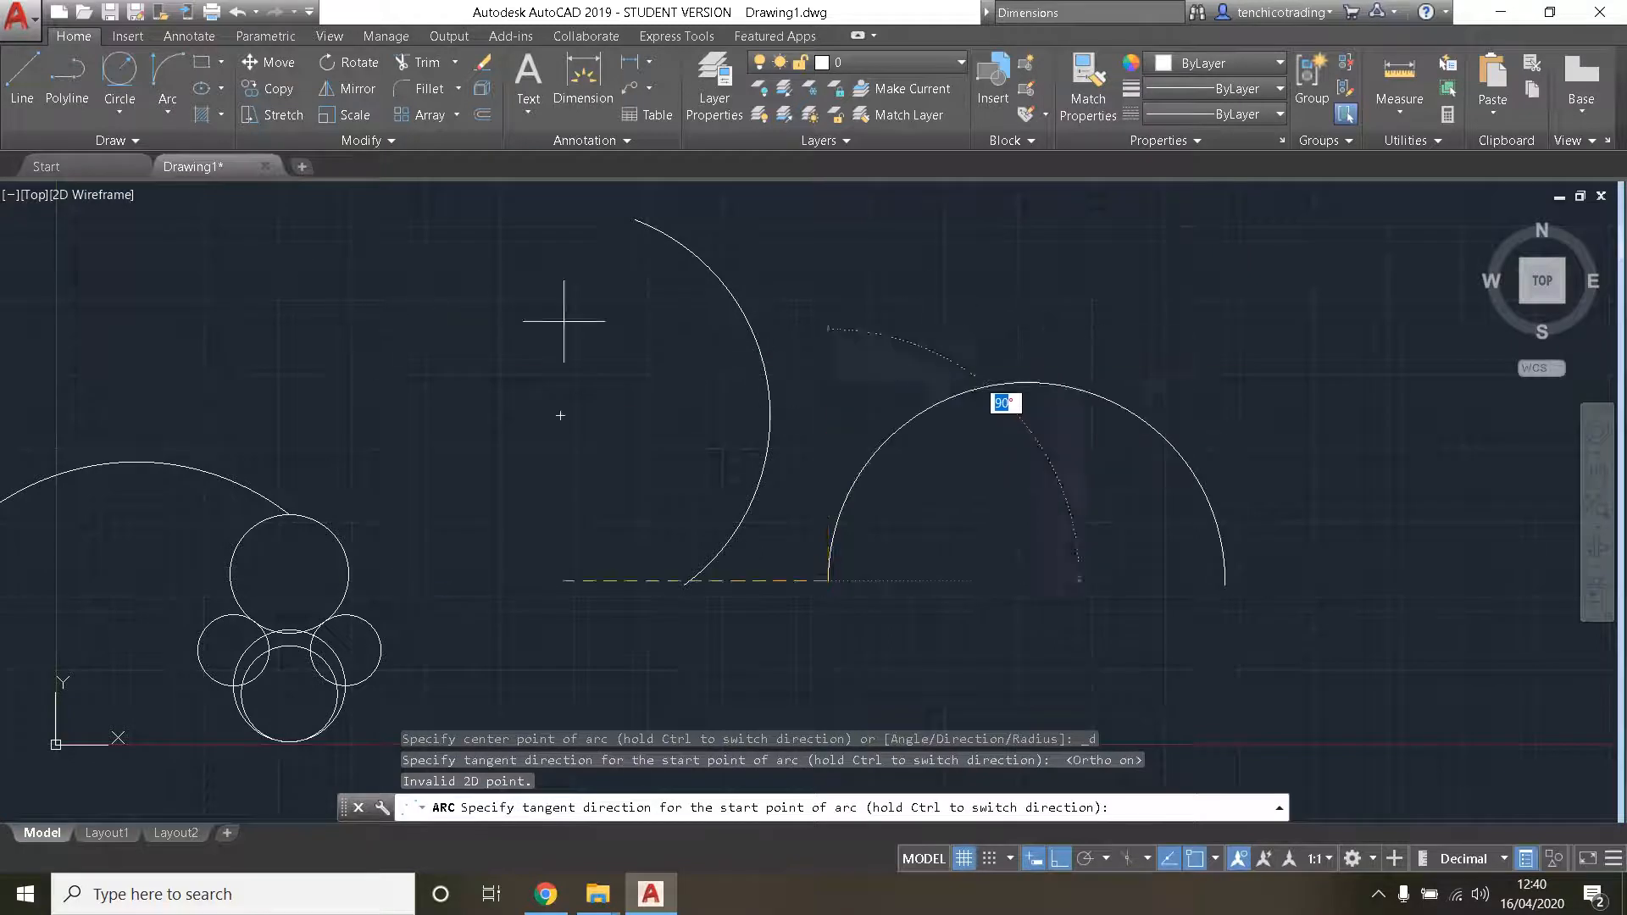
- Draw an open-ended horizontal wall right of the arcs with three ortho lines, about 572 thick and closed at its right end
{"action": "left_click", "coordinate": [22, 77]}
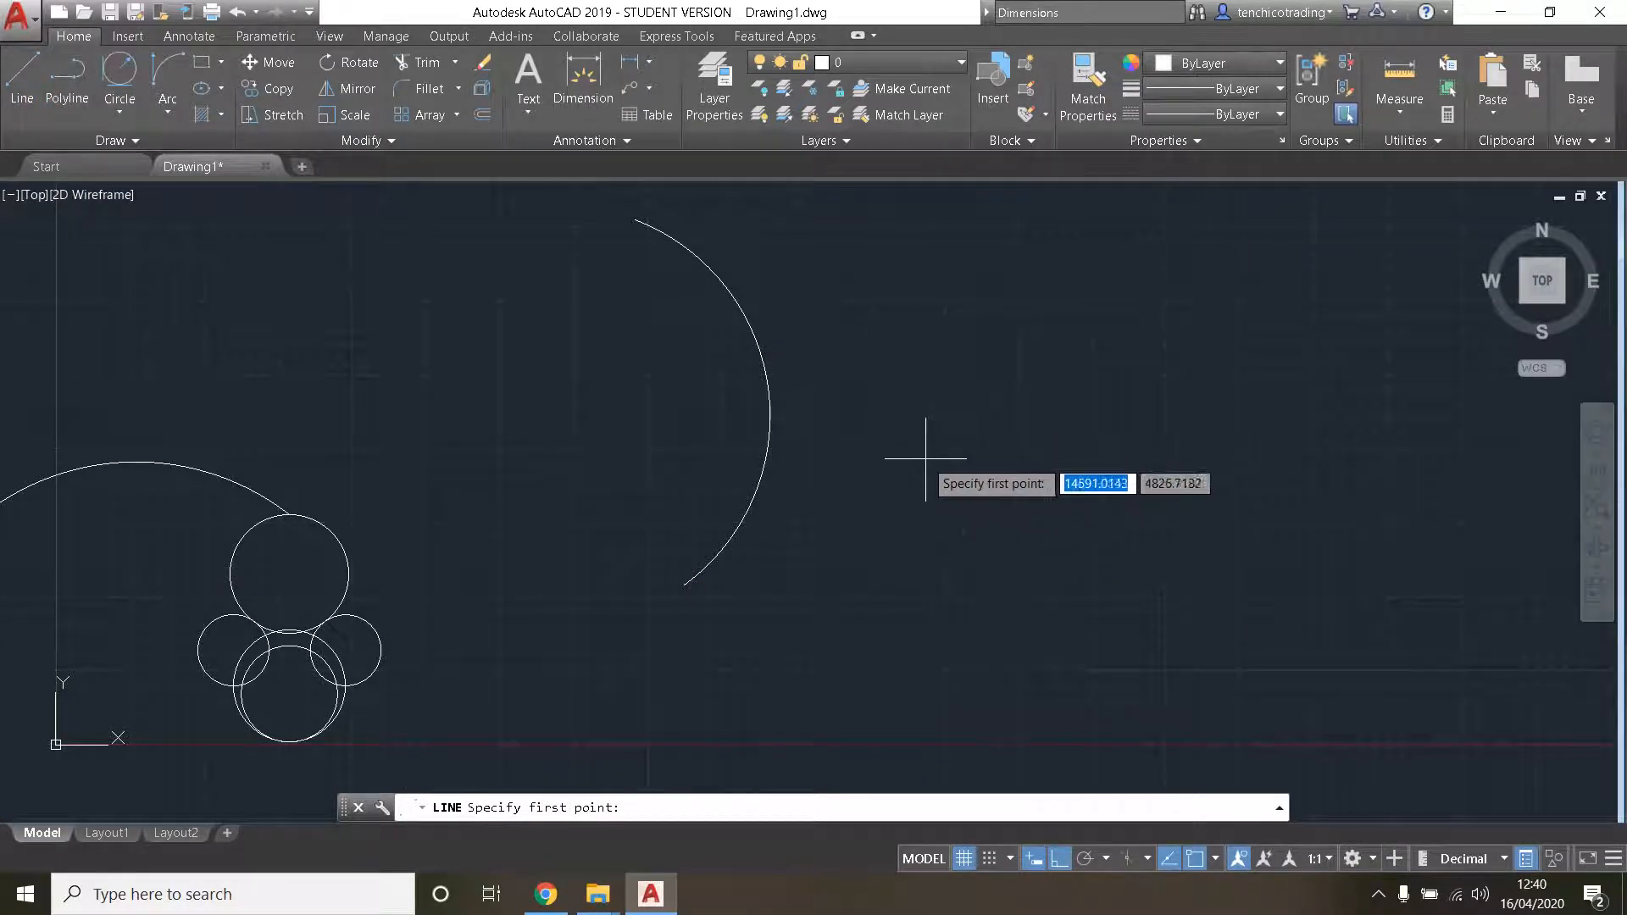
{"action": "left_click", "coordinate": [899, 414]}
{"action": "left_click", "coordinate": [1211, 414]}
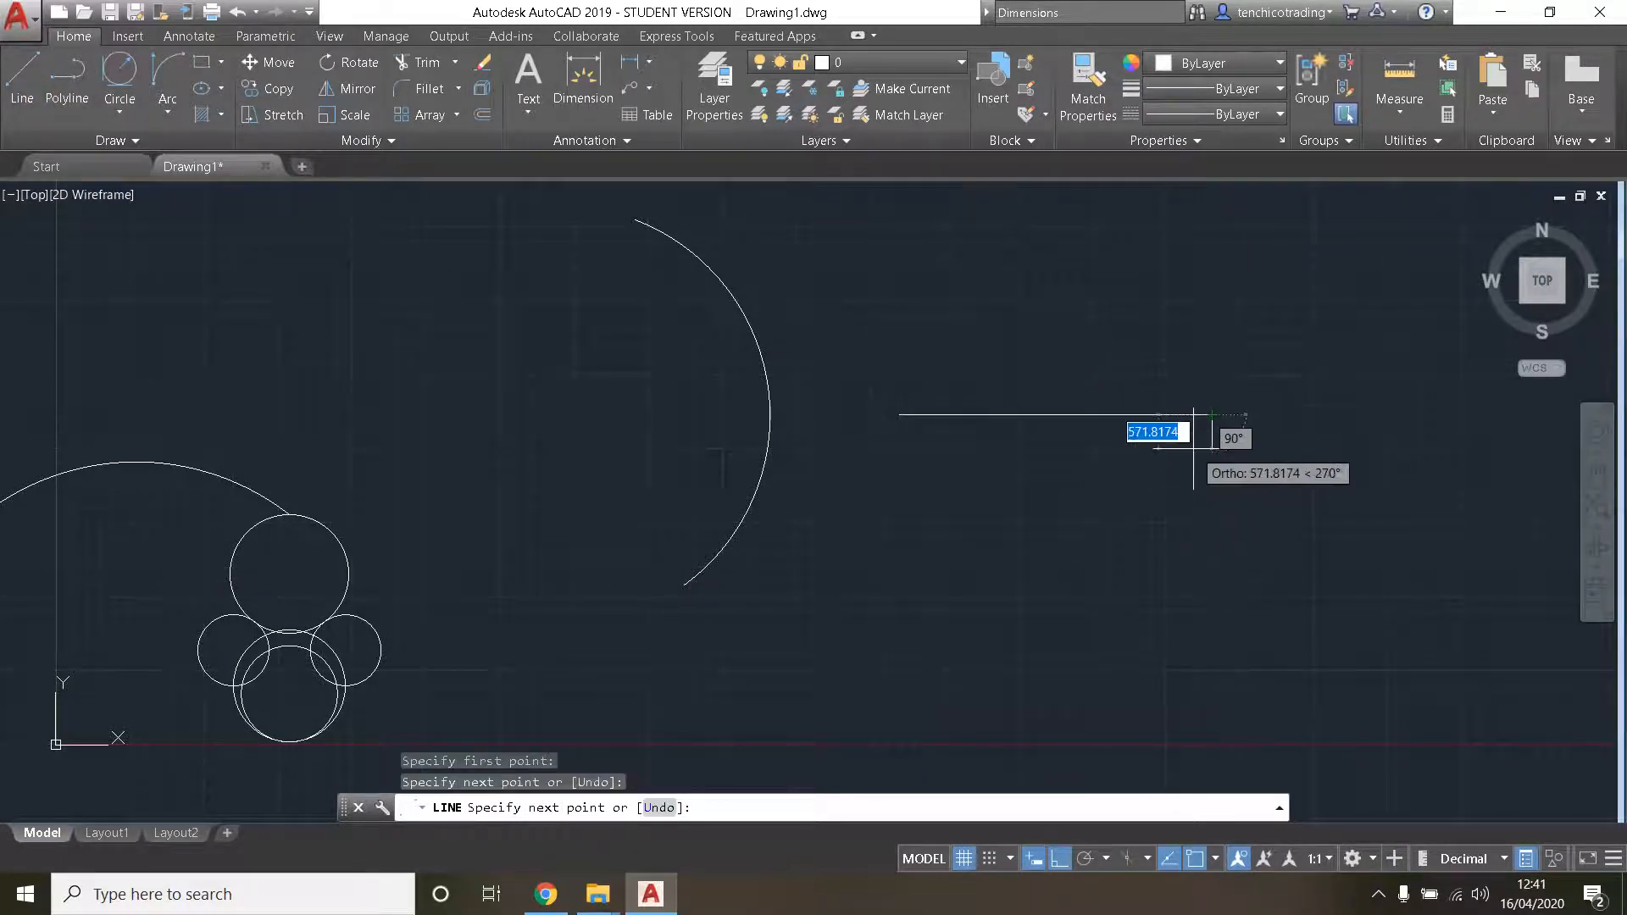
{"action": "left_click", "coordinate": [1211, 448]}
{"action": "left_click", "coordinate": [953, 448]}
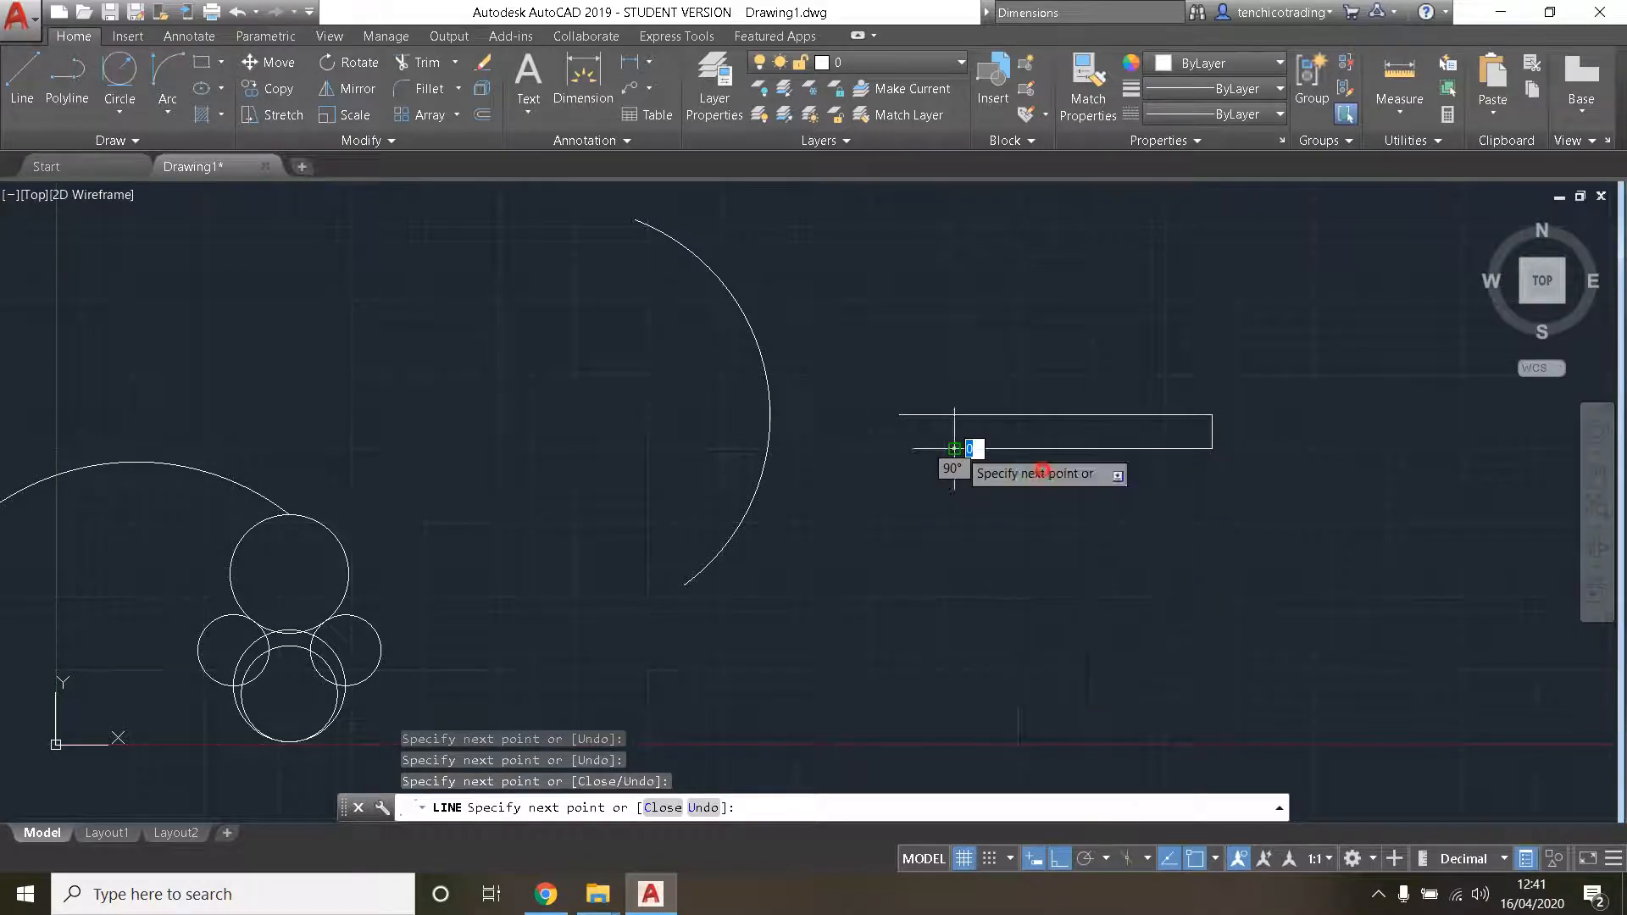
{"action": "key", "text": "Return"}
{"action": "scroll", "coordinate": [1112, 488], "scroll_direction": "down", "scroll_amount": 4}
{"action": "middle_click_drag", "start_coordinate": [1112, 488], "coordinate": [849, 515]}
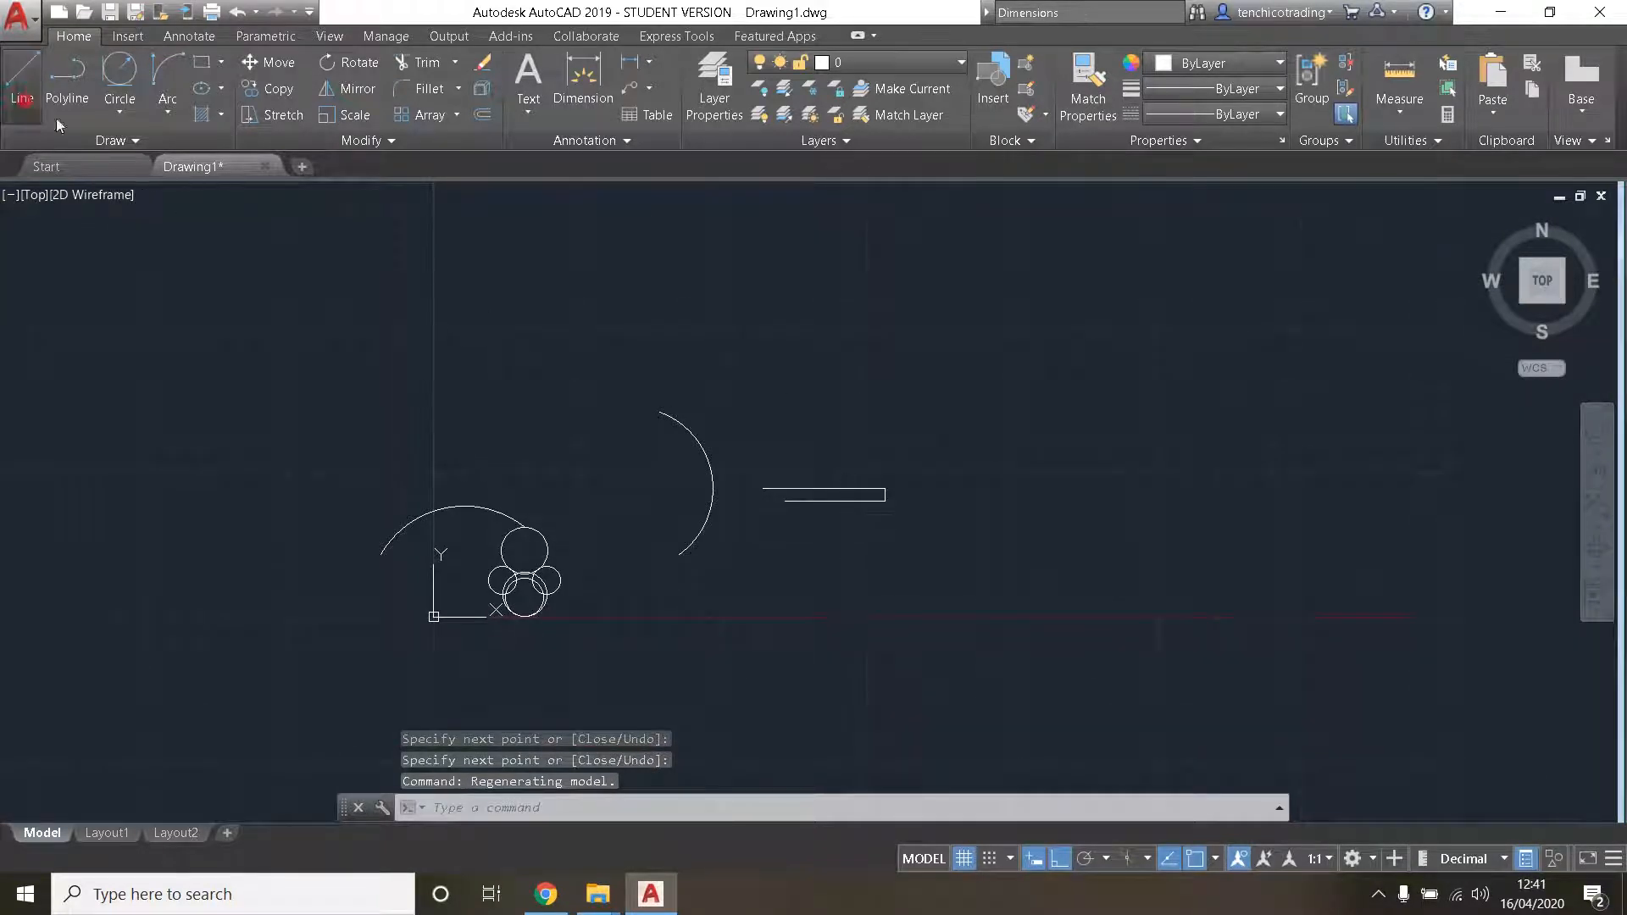
- Draw a second three-line wall farther right across a gap, closed at its right end, with a lower line about 5300 long
{"action": "left_click", "coordinate": [22, 77]}
{"action": "scroll", "coordinate": [1013, 508], "scroll_direction": "up", "scroll_amount": 2}
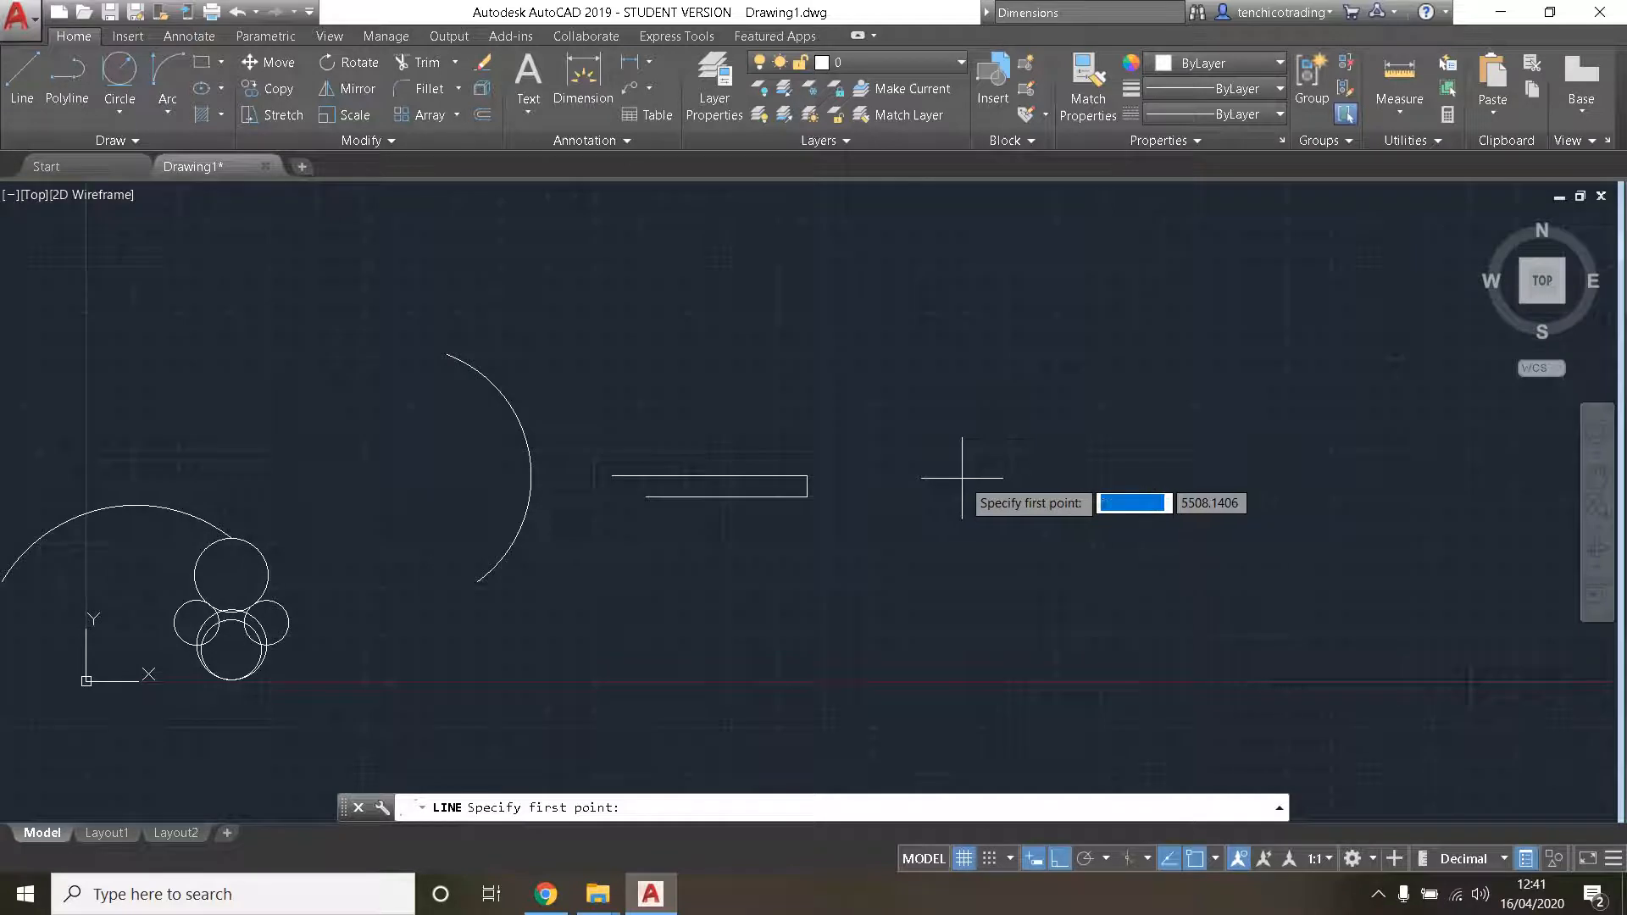
{"action": "left_click", "coordinate": [960, 478]}
{"action": "left_click", "coordinate": [1169, 478]}
{"action": "left_click", "coordinate": [1168, 511]}
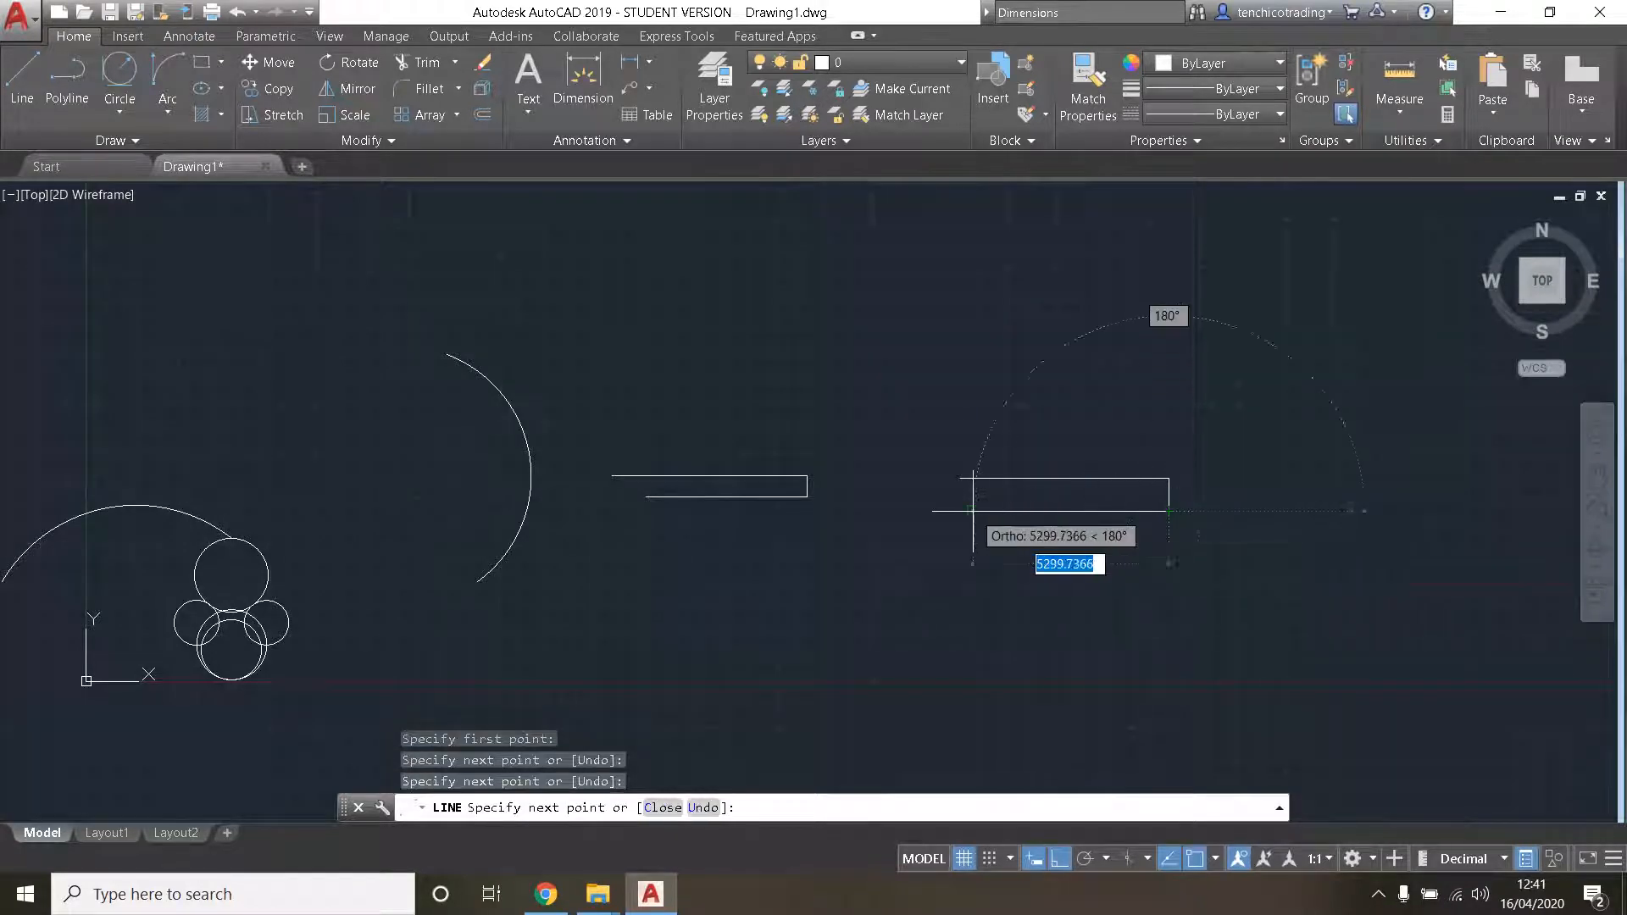
{"action": "right_click", "coordinate": [976, 513]}
{"action": "left_click", "coordinate": [1019, 525]}
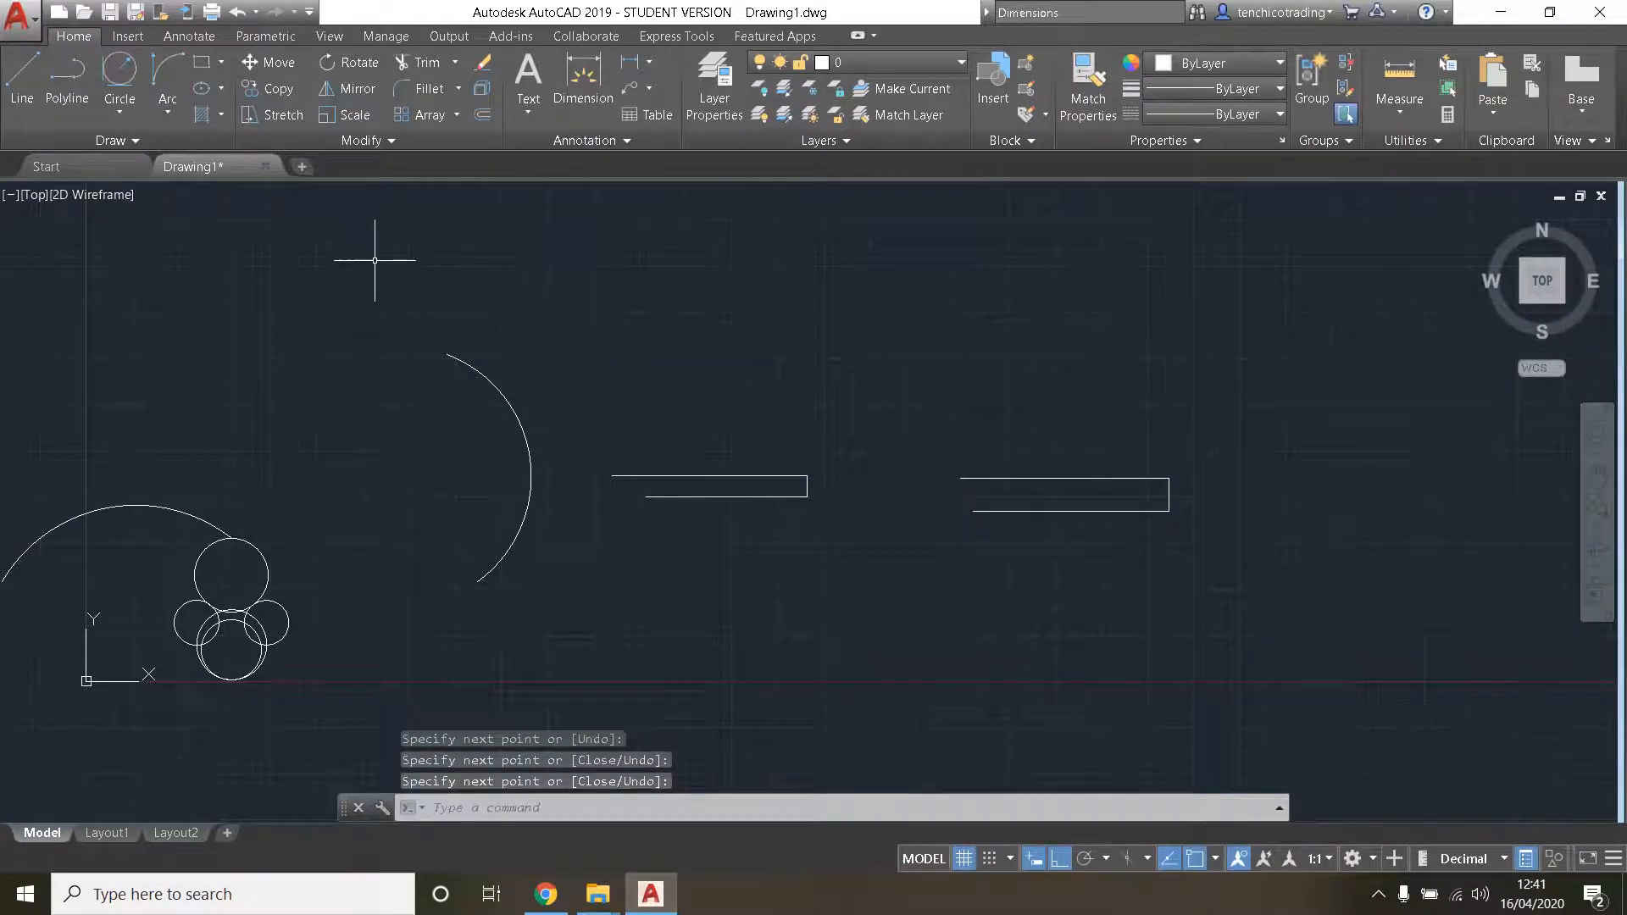
- Draw a narrow upright door leaf with three ortho lines, rising from the first wall's upper right corner and returning to that level
{"action": "left_click", "coordinate": [26, 58]}
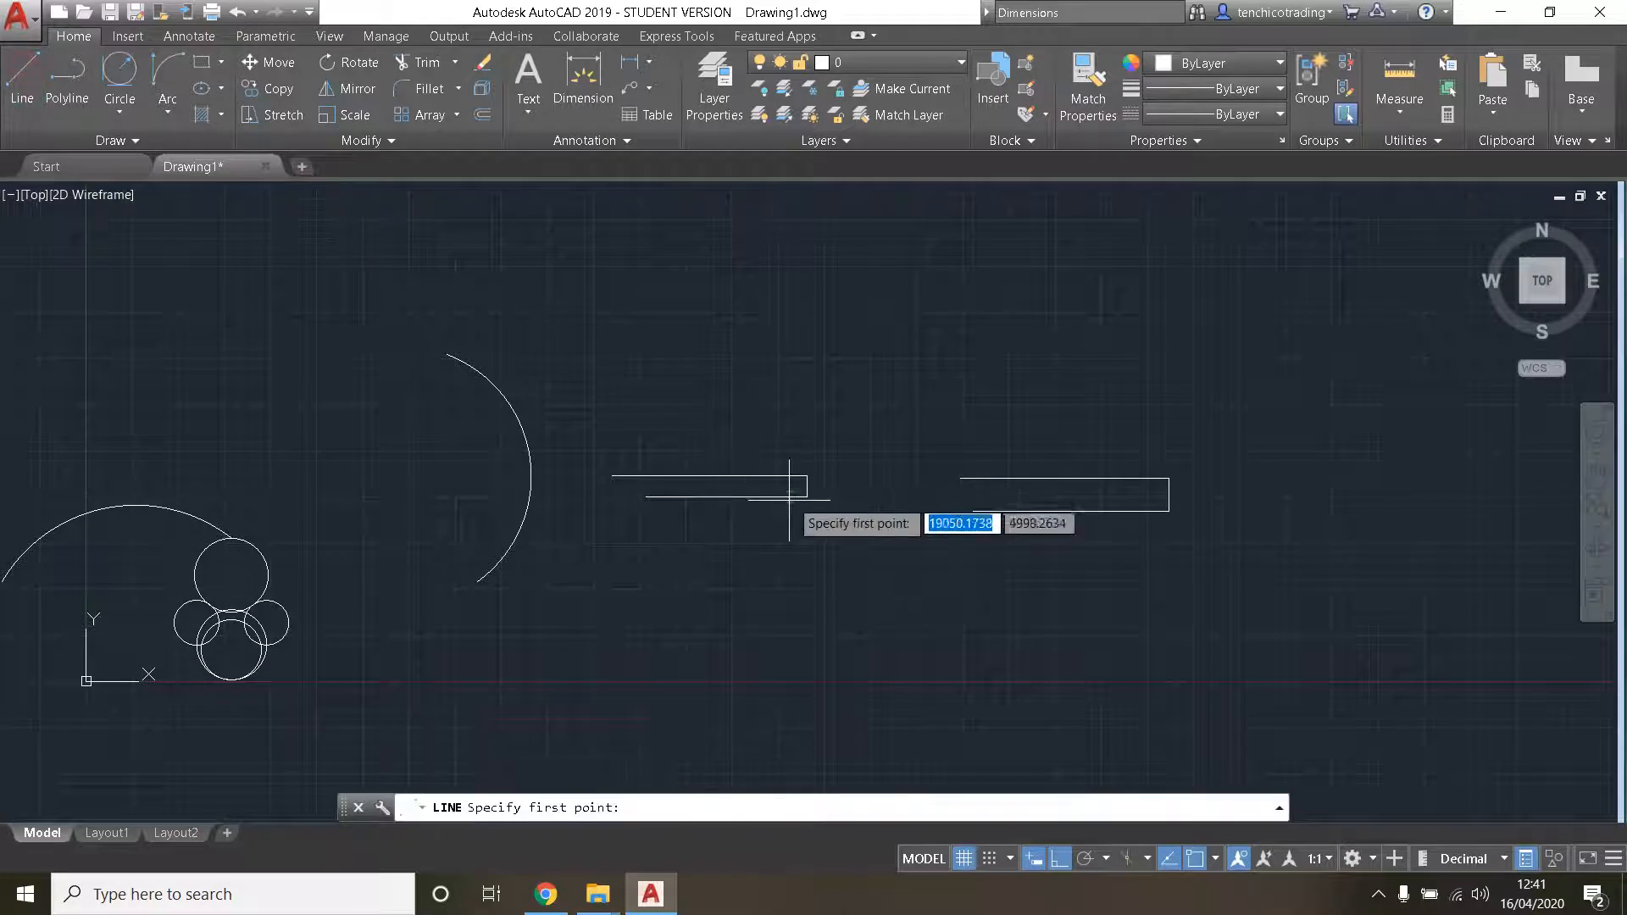
{"action": "left_click", "coordinate": [807, 476]}
{"action": "left_click", "coordinate": [813, 311]}
{"action": "left_click", "coordinate": [846, 318]}
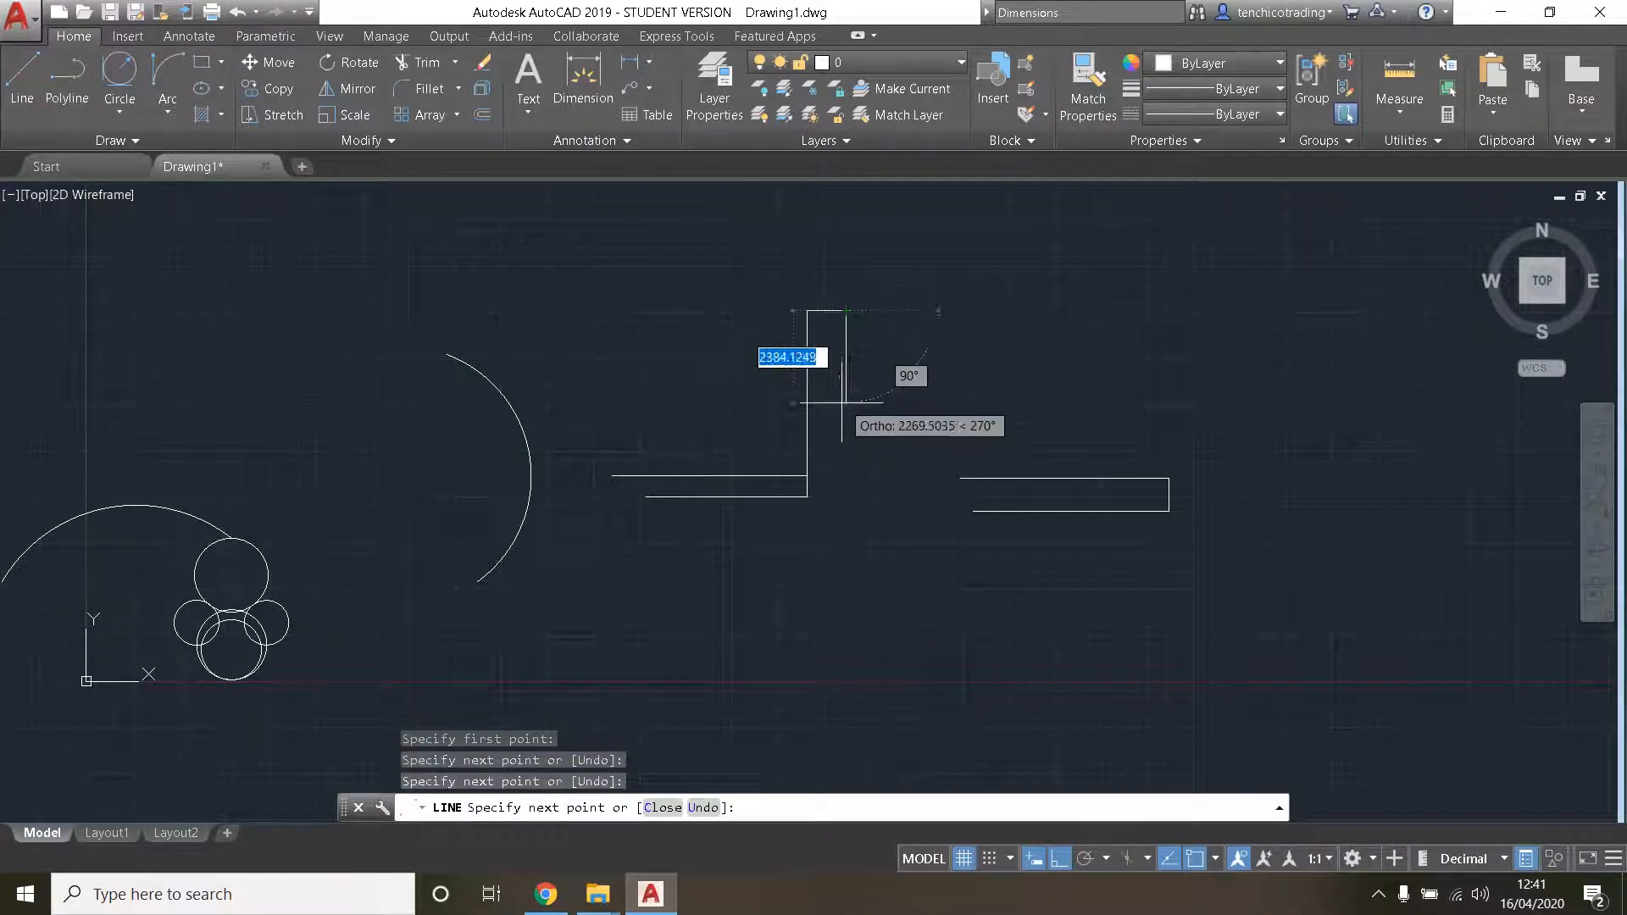
{"action": "left_click", "coordinate": [846, 476]}
{"action": "right_click", "coordinate": [656, 373]}
{"action": "left_click", "coordinate": [701, 384]}
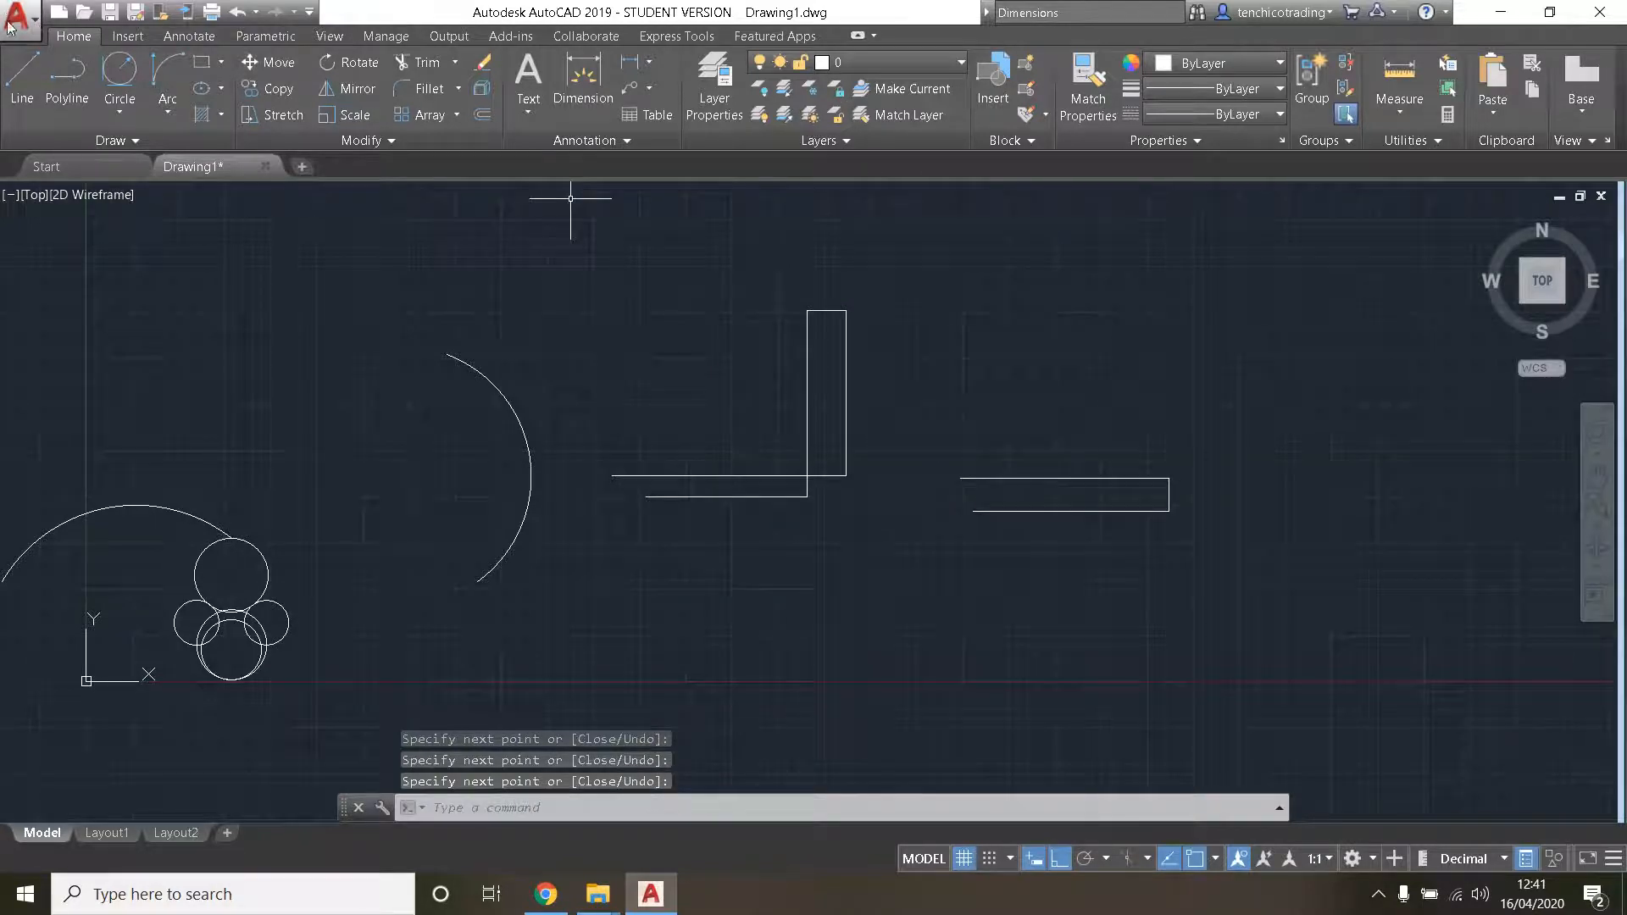
- Draw a Start, End, Direction arc from the door leaf's top right corner to the second wall's upper left endpoint, starting horizontally rightward
{"action": "left_click", "coordinate": [169, 117]}
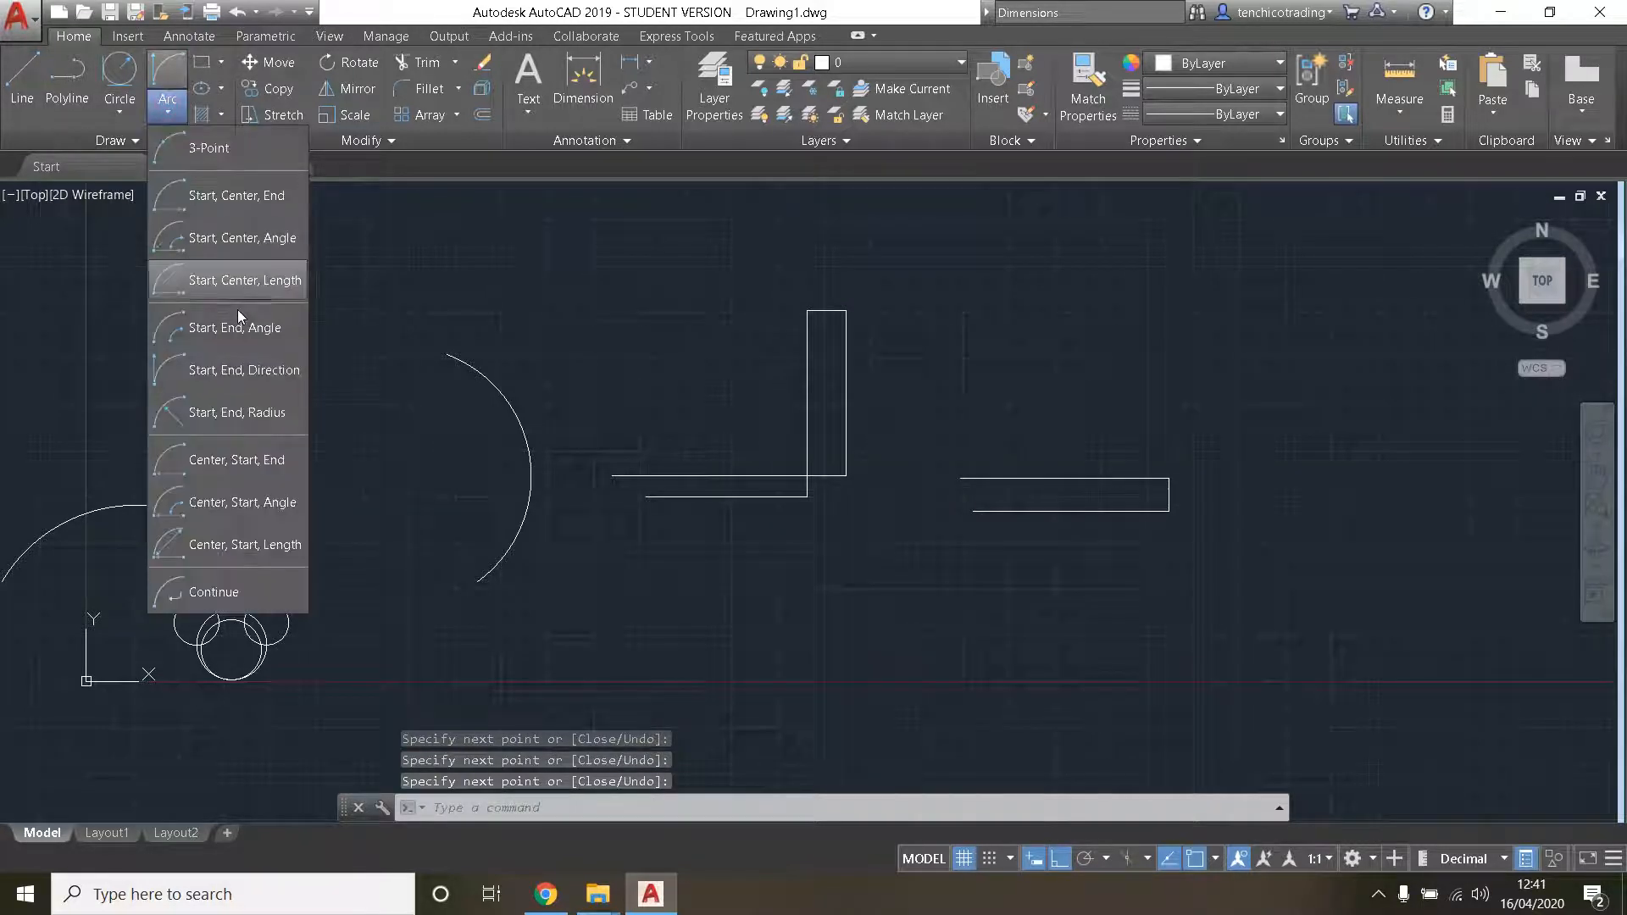
{"action": "left_click", "coordinate": [256, 367]}
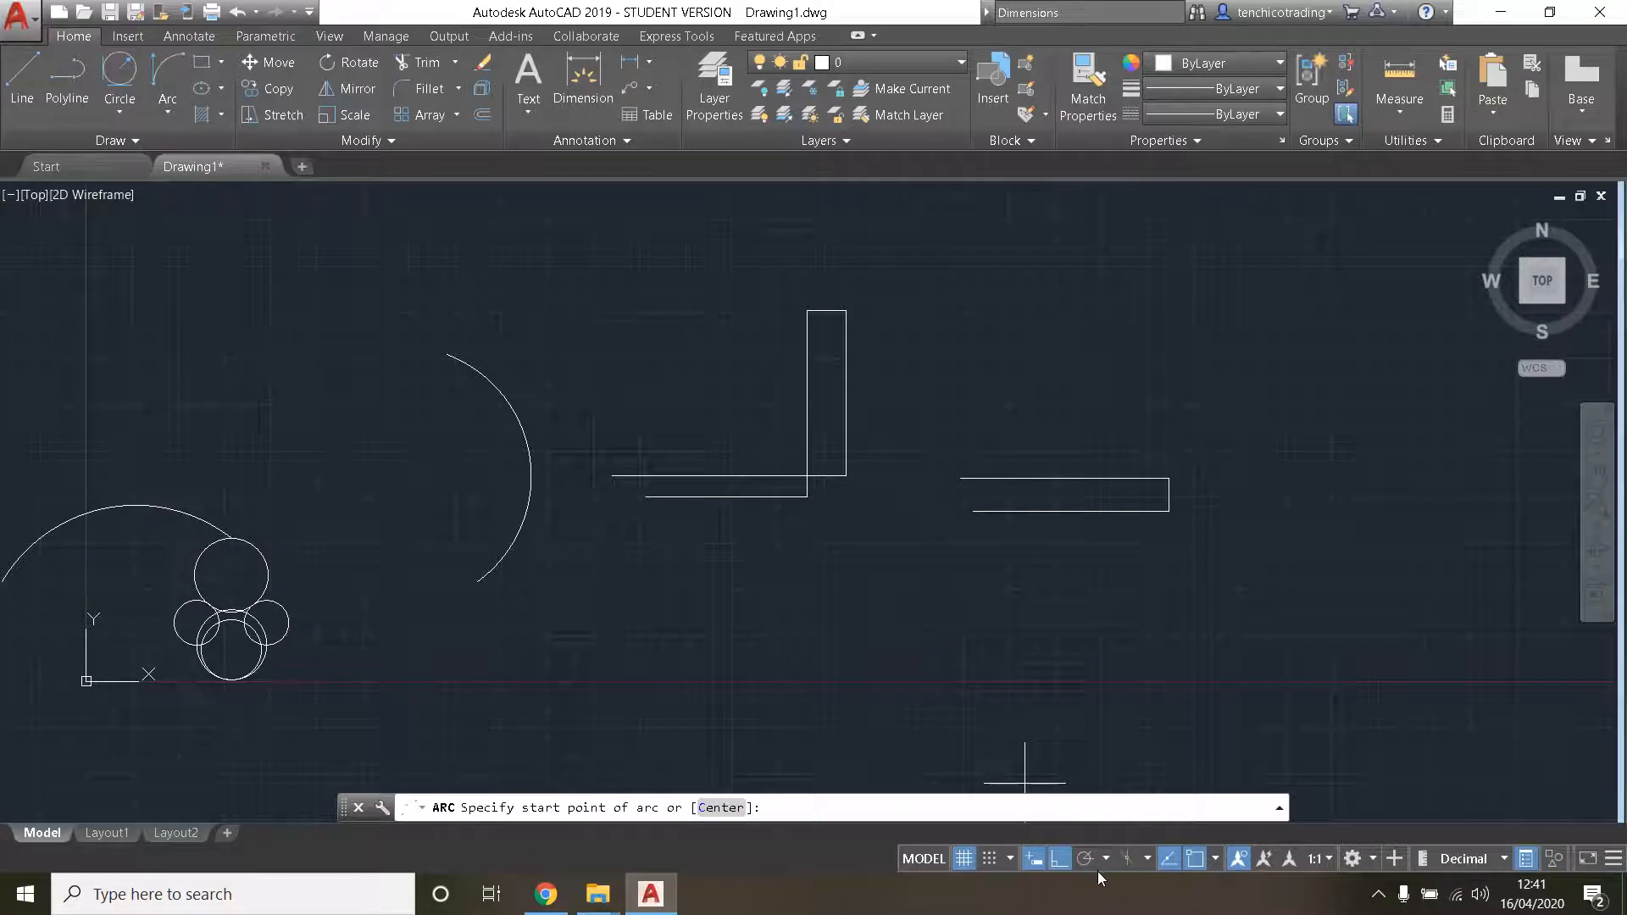
{"action": "left_click", "coordinate": [845, 310]}
{"action": "left_click", "coordinate": [959, 479]}
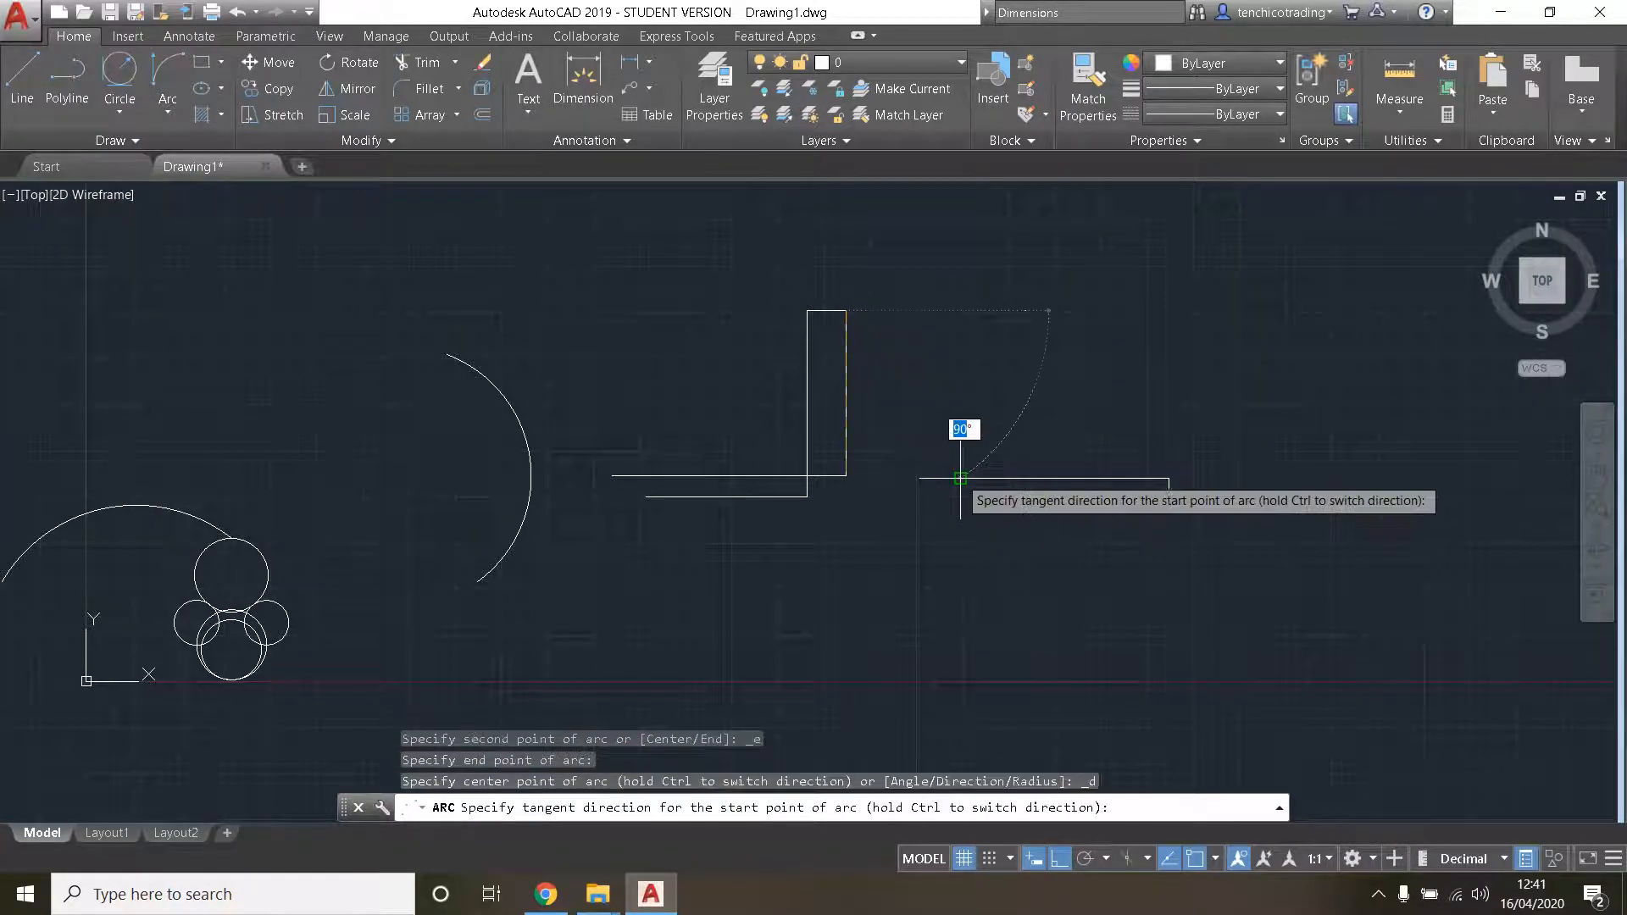
{"action": "left_click", "coordinate": [1016, 330]}
{"action": "scroll", "coordinate": [918, 339], "scroll_direction": "up", "scroll_amount": 2}
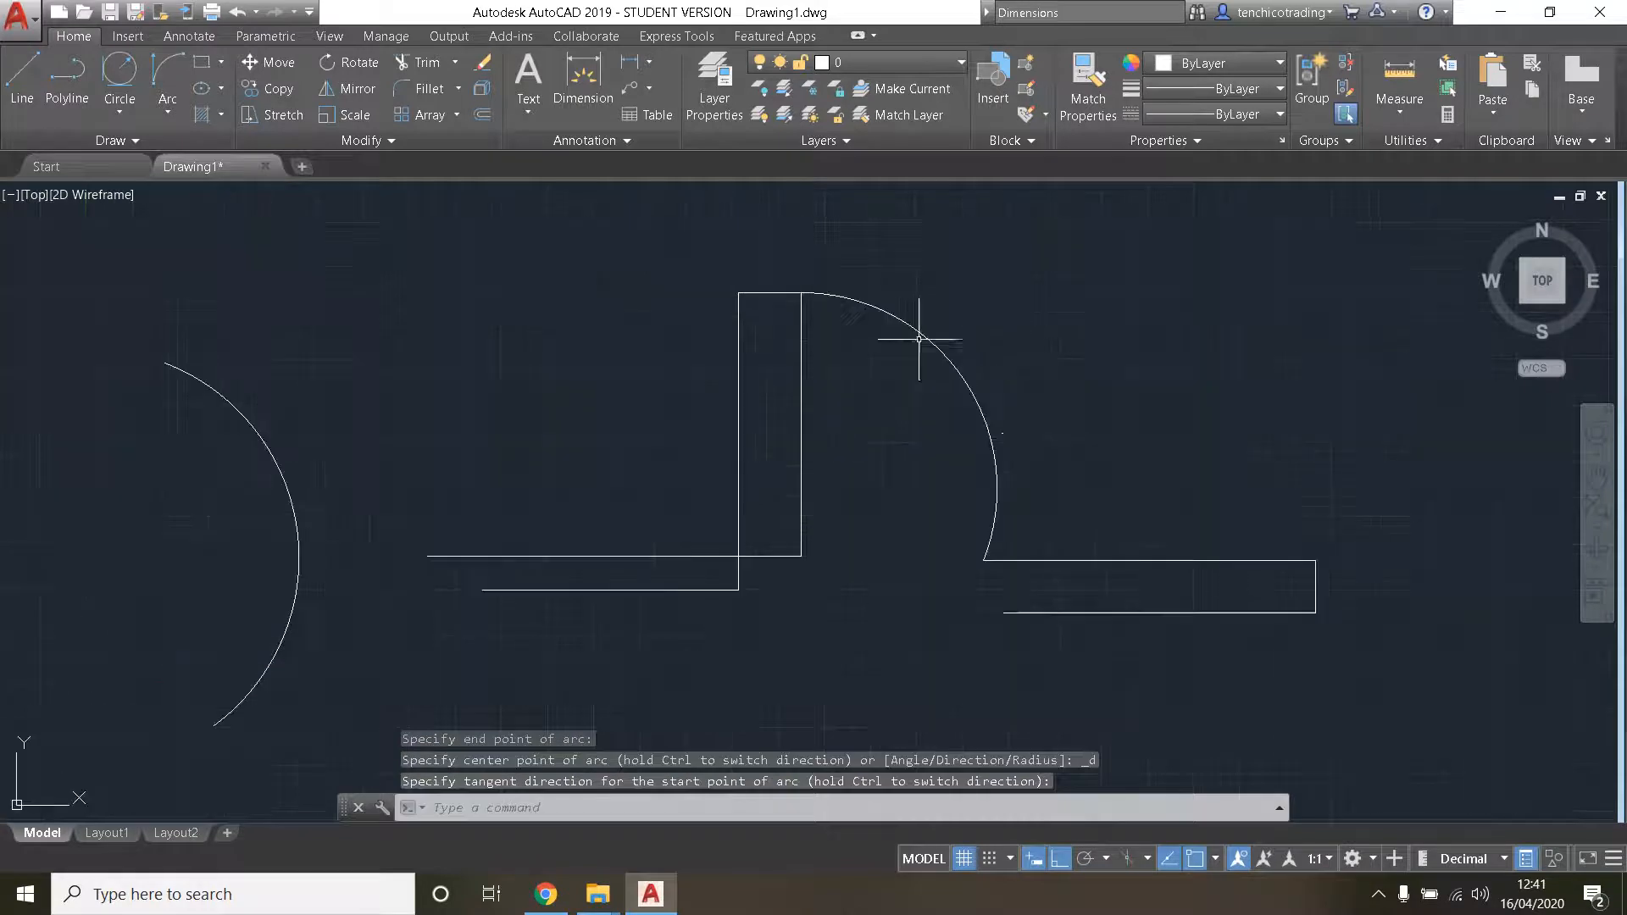
{"action": "scroll", "coordinate": [1060, 545], "scroll_direction": "up", "scroll_amount": 2}
{"action": "scroll", "coordinate": [955, 508], "scroll_direction": "down", "scroll_amount": 2}
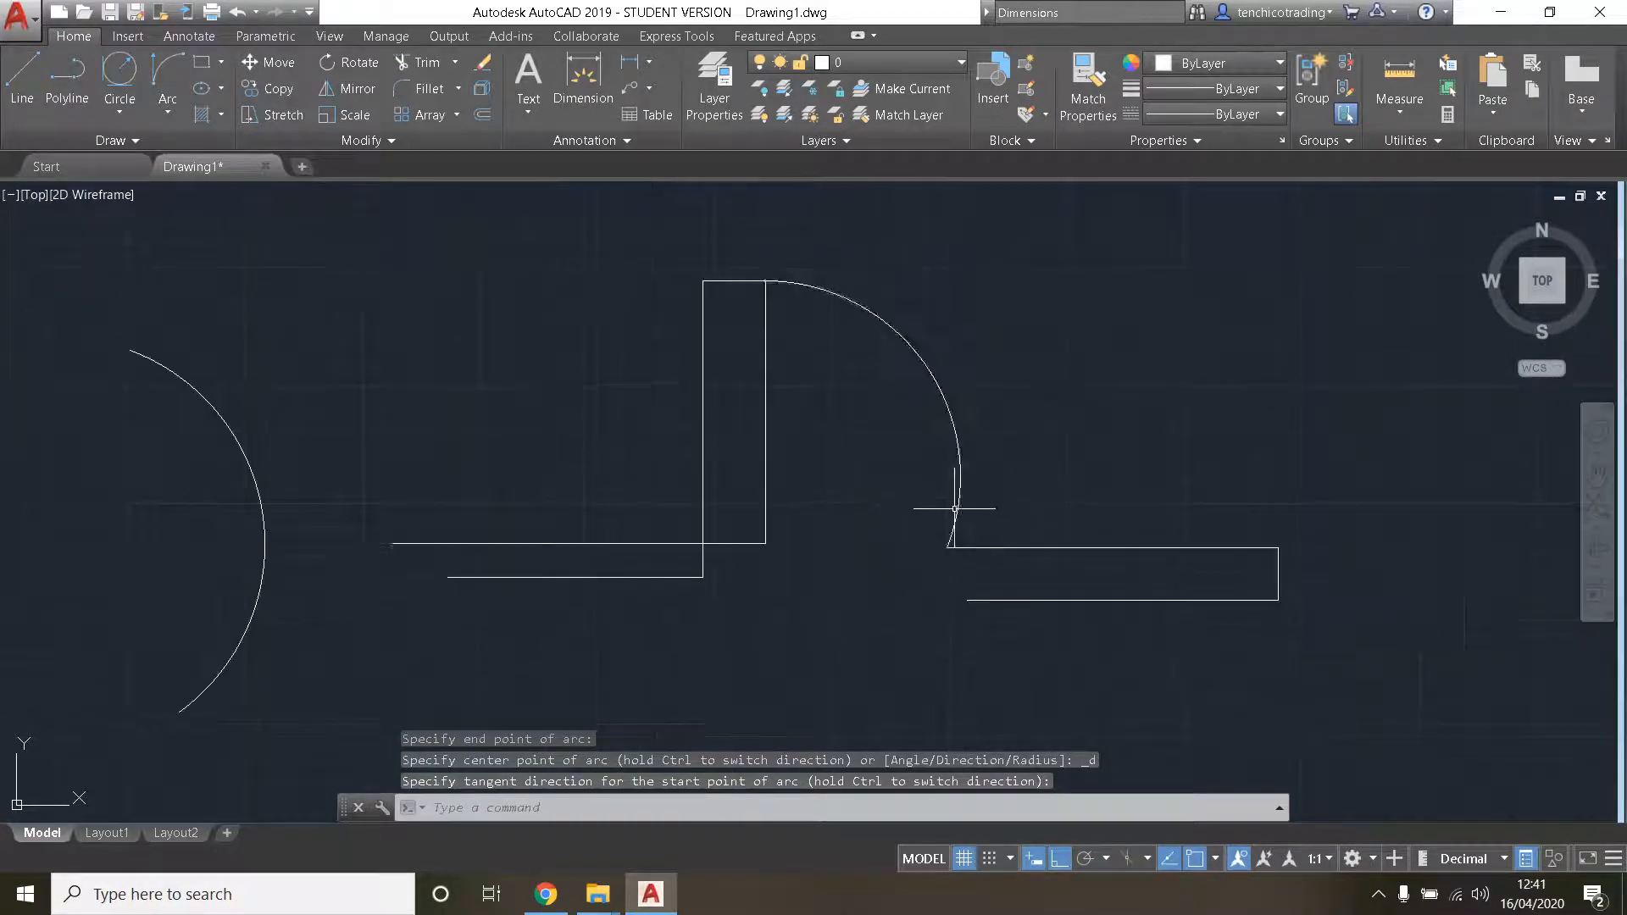
{"action": "scroll", "coordinate": [962, 490], "scroll_direction": "up", "scroll_amount": 2}
{"action": "scroll", "coordinate": [1031, 526], "scroll_direction": "down", "scroll_amount": 2}
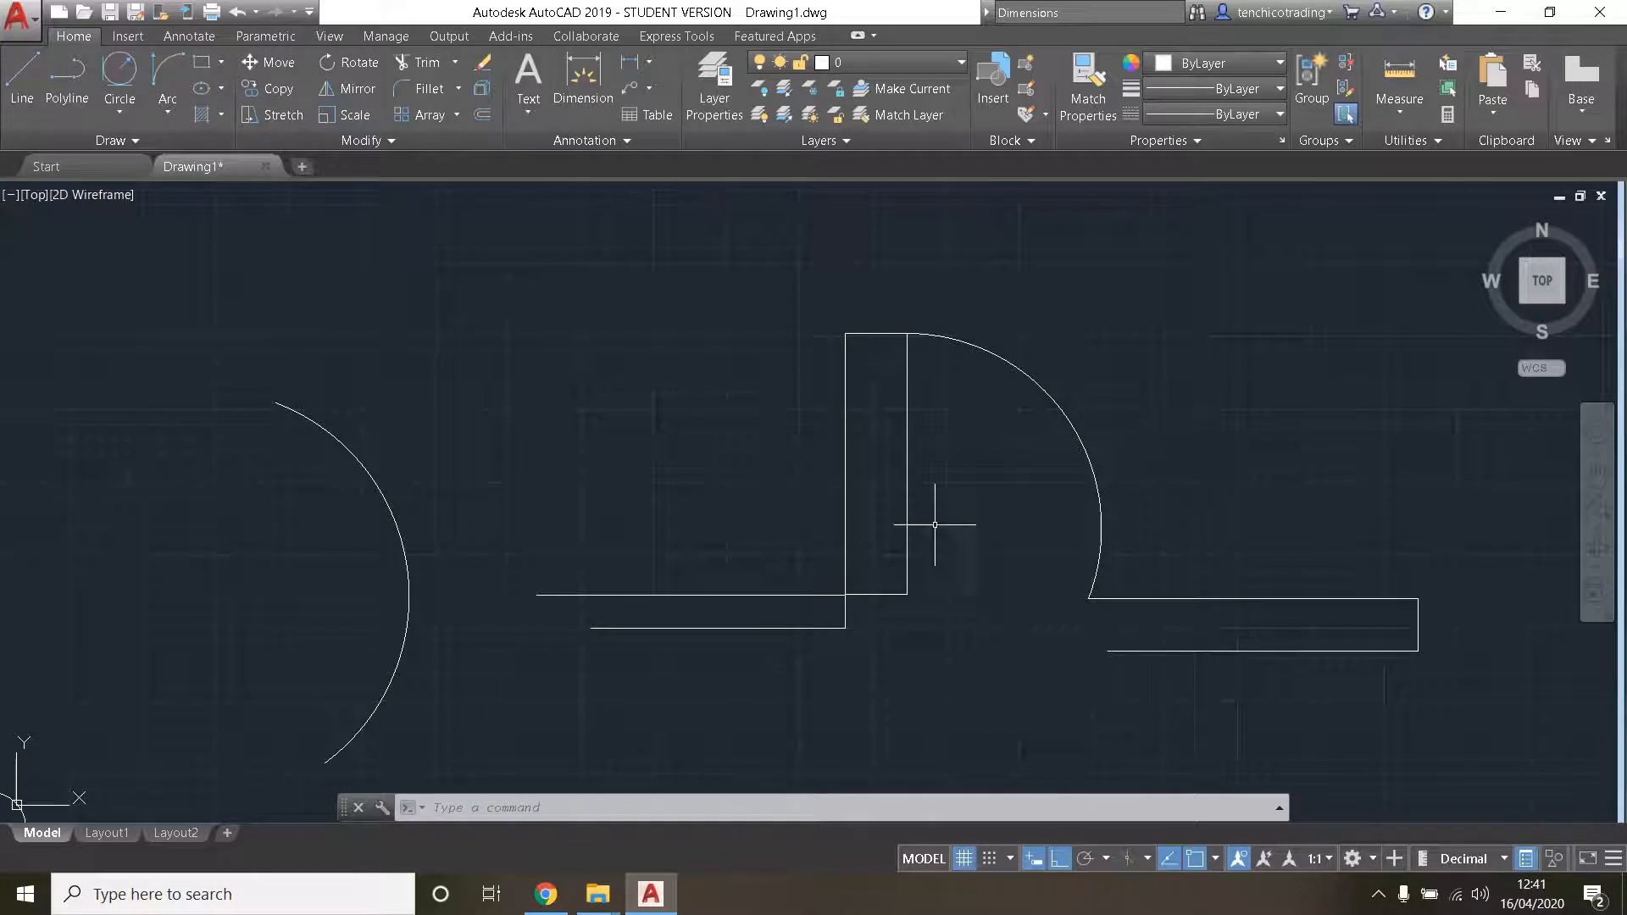
{"action": "scroll", "coordinate": [1102, 487], "scroll_direction": "down", "scroll_amount": 2}
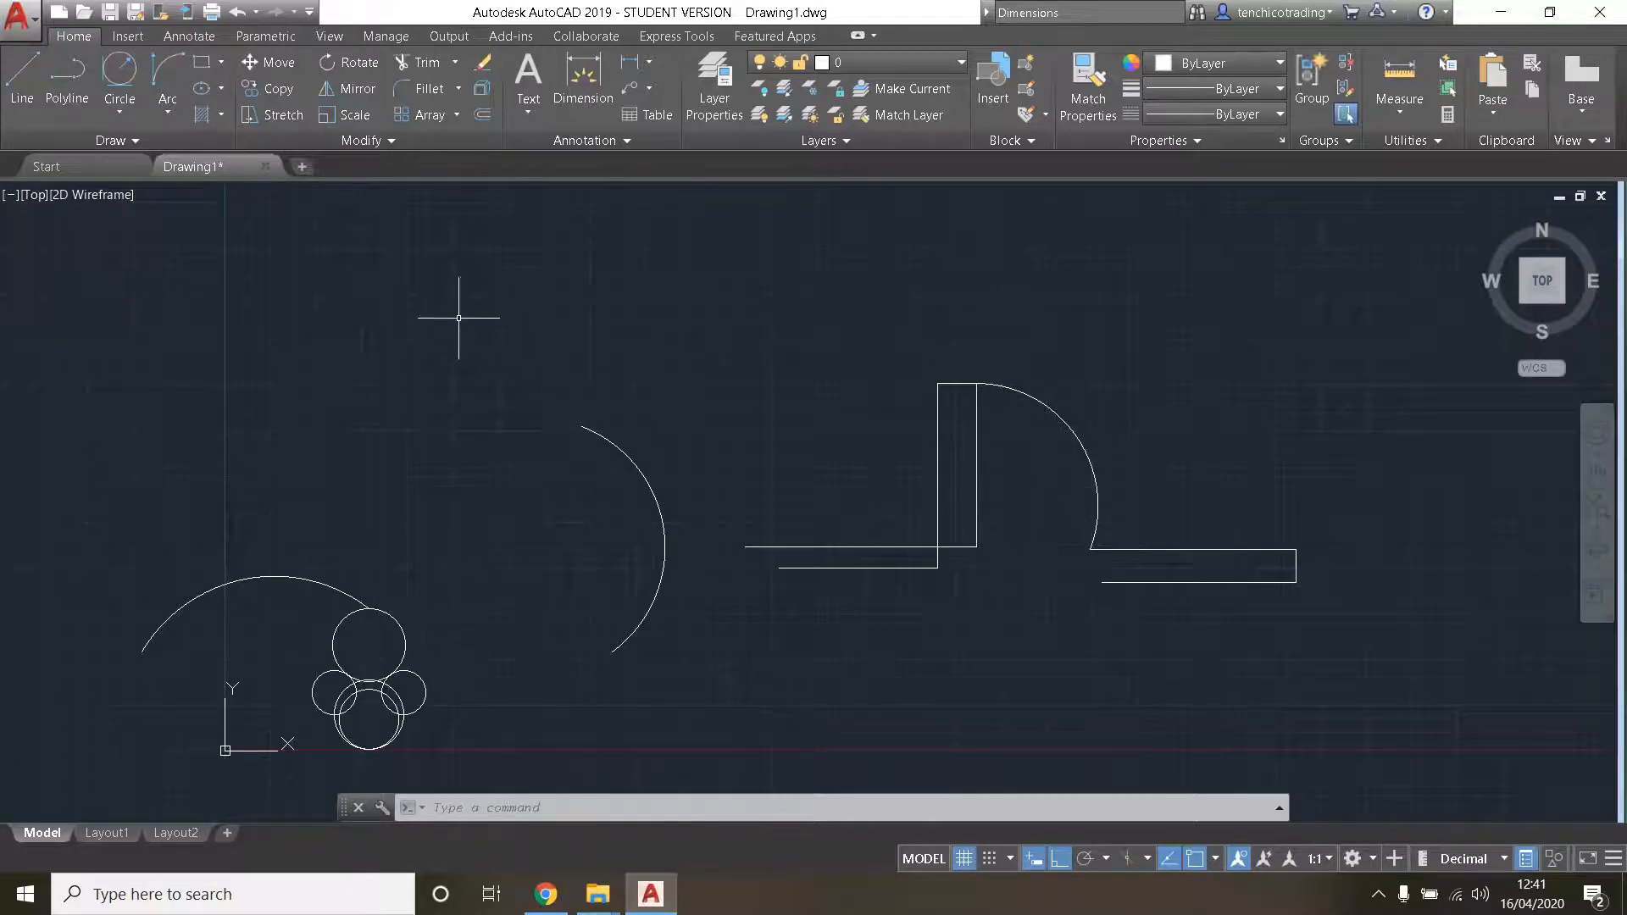
{"action": "left_click", "coordinate": [167, 111]}
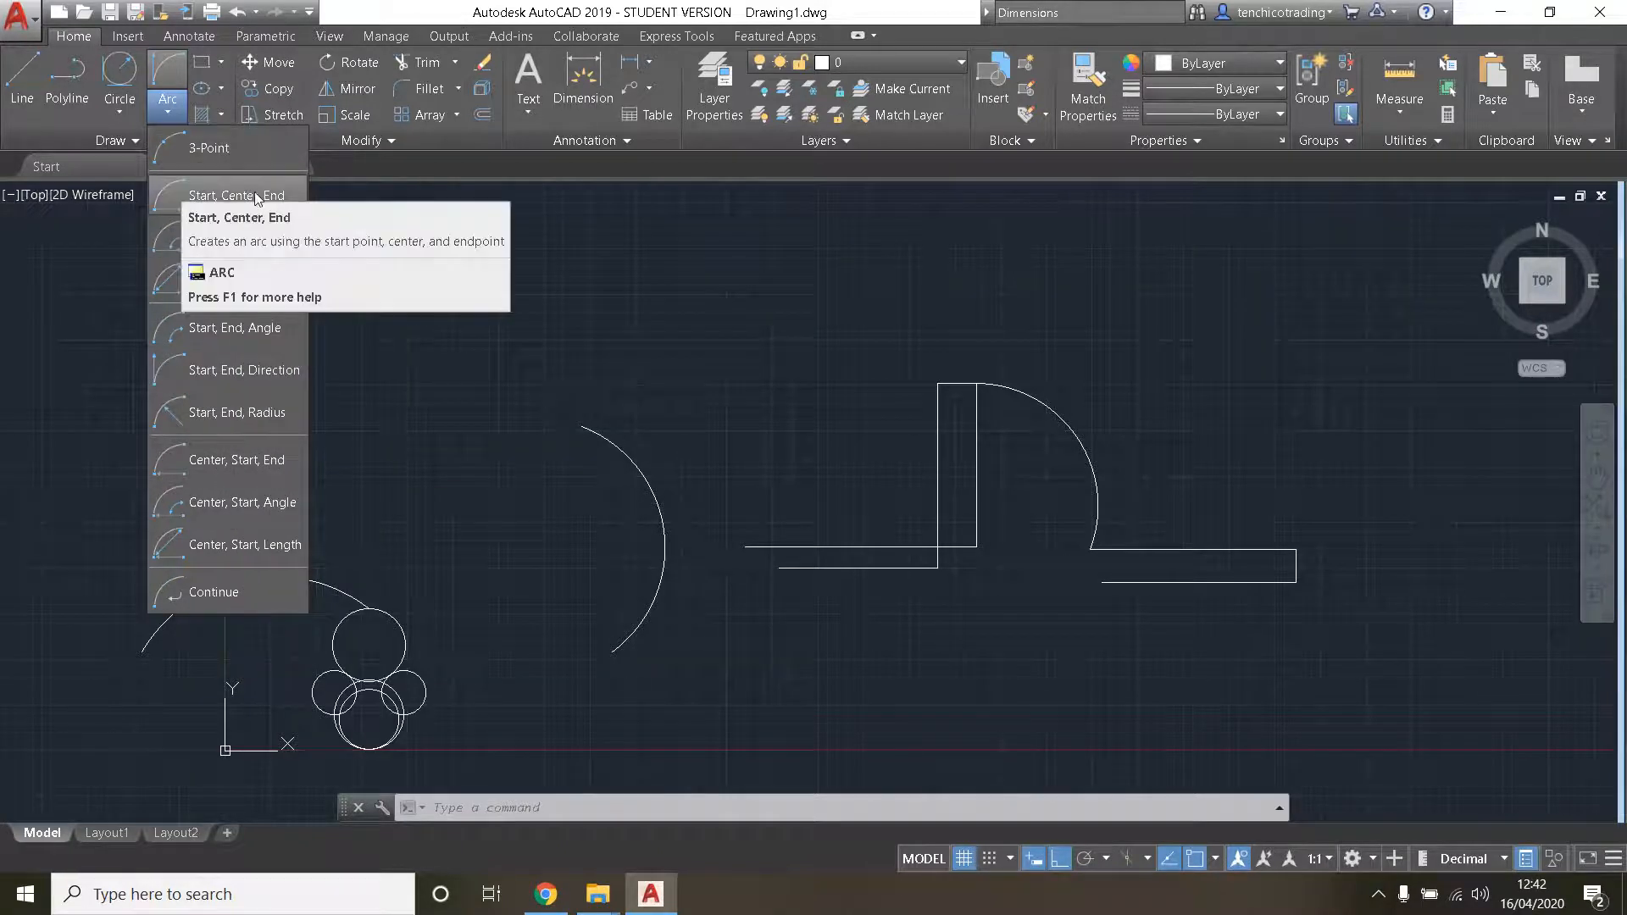
{"action": "left_click", "coordinate": [267, 194]}
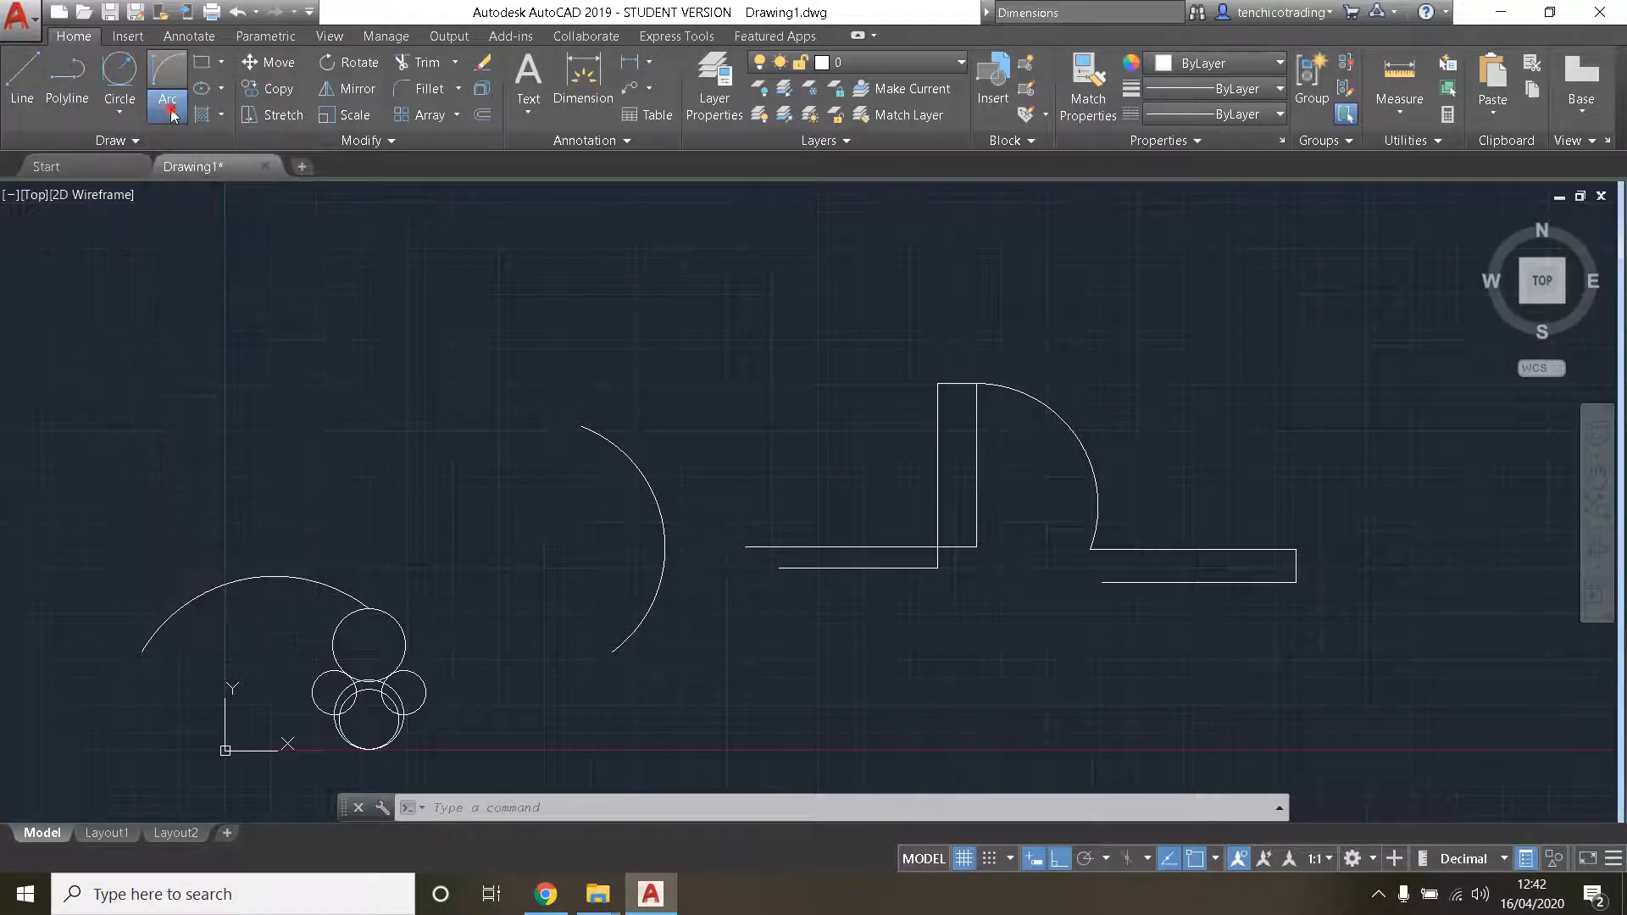
- Delete the walls, the door leaf, its swing arc and the Start, Center, End arc, keeping the circles and the 3-point arc
{"action": "scroll", "coordinate": [904, 516], "scroll_direction": "down", "scroll_amount": 1}
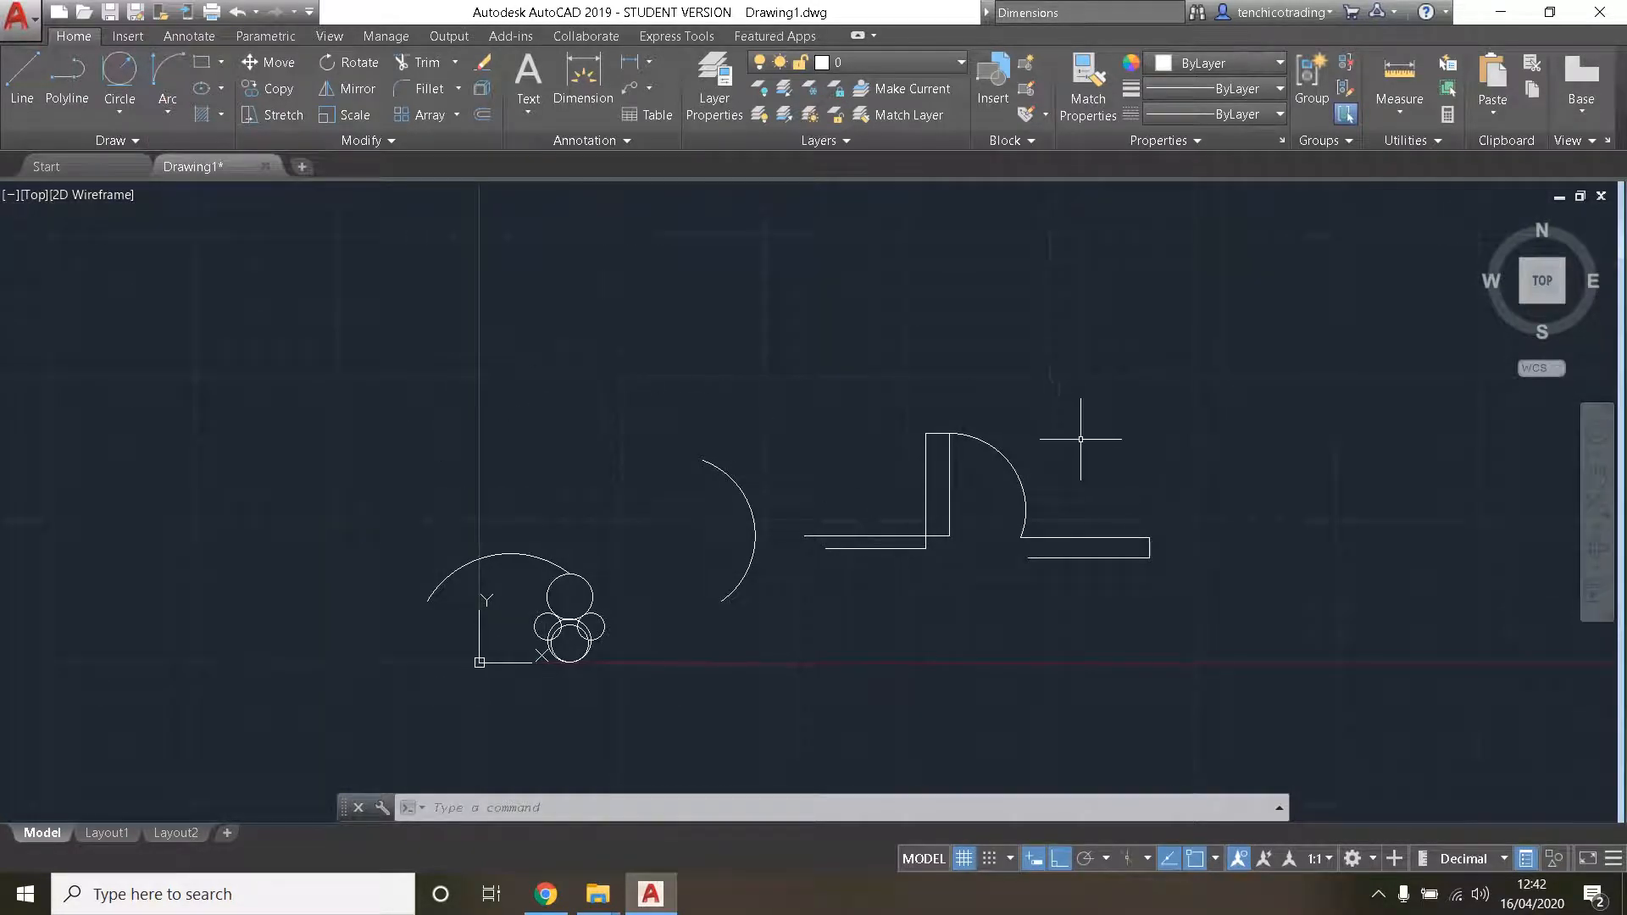
{"action": "mouse_move", "coordinate": [1243, 345]}
{"action": "left_mouse_down"}
{"action": "mouse_move", "coordinate": [1034, 344]}
{"action": "mouse_move", "coordinate": [721, 602]}
{"action": "mouse_move", "coordinate": [1277, 559]}
{"action": "left_mouse_up"}
{"action": "key", "text": "Delete"}
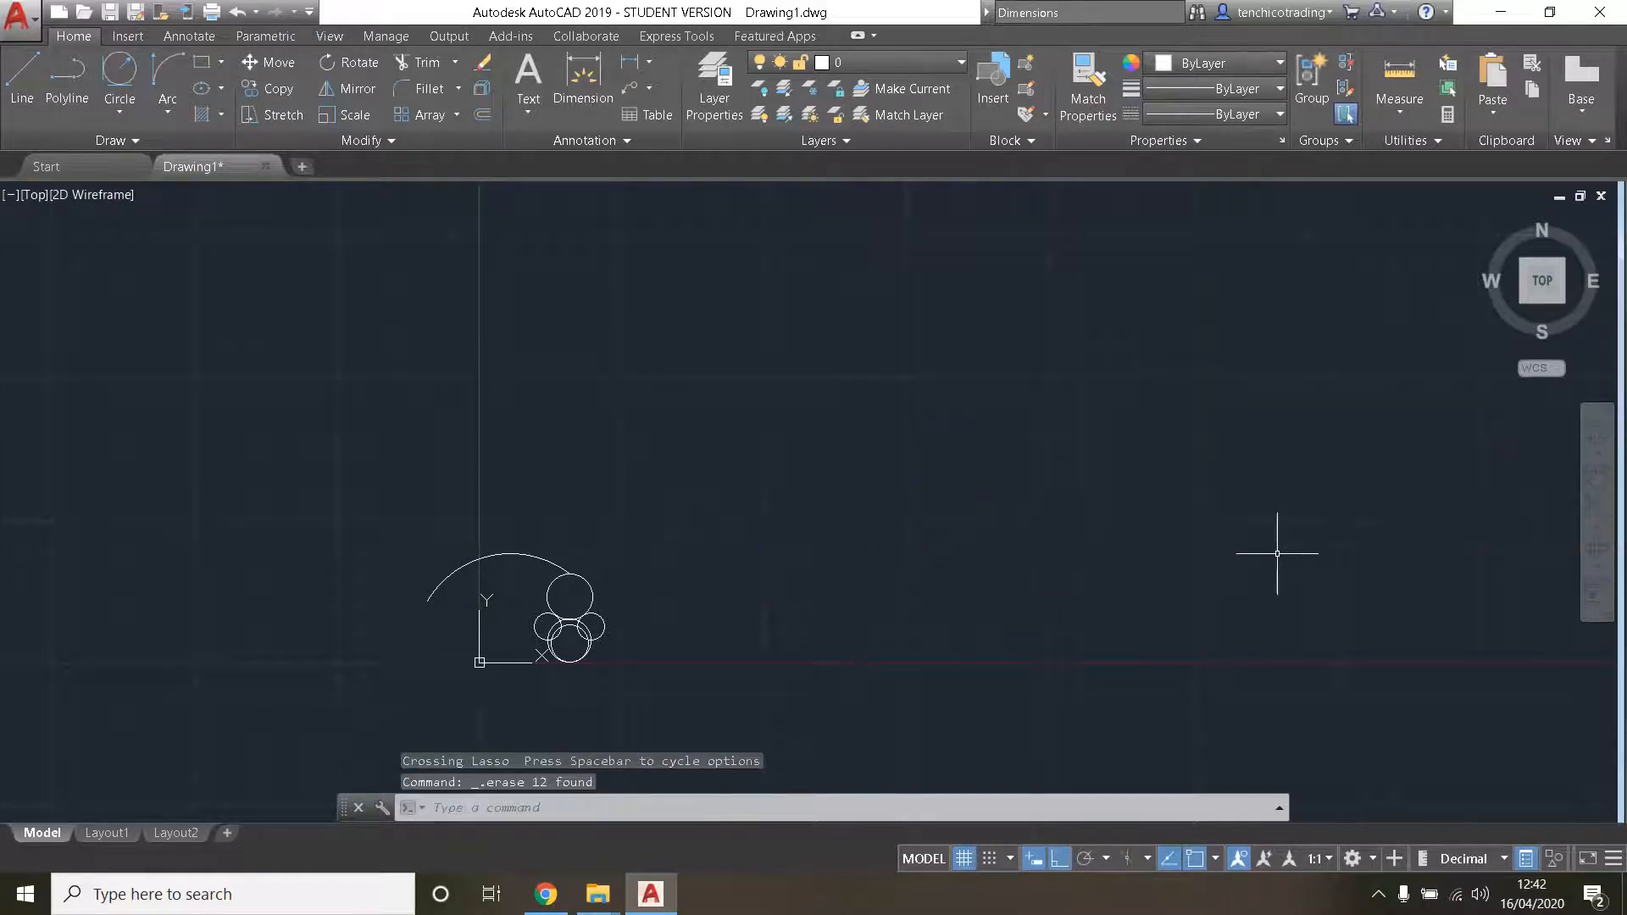
- Draw a large horizontal rectangle freehand in the empty space right of the circles
{"action": "left_click", "coordinate": [201, 64]}
{"action": "left_click", "coordinate": [735, 344]}
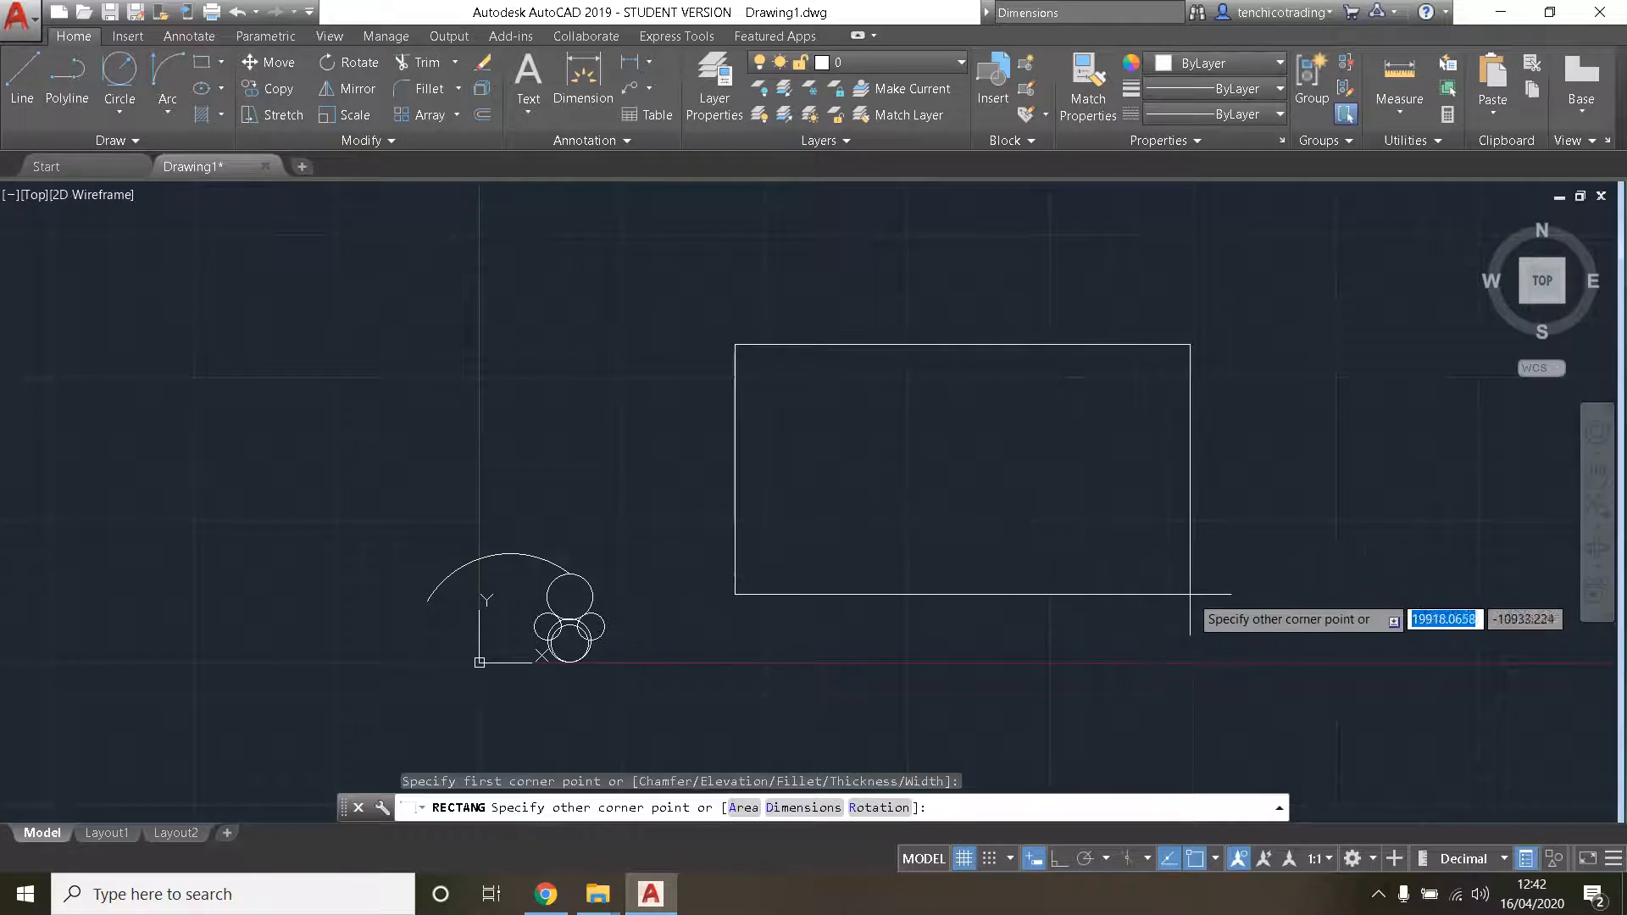
{"action": "left_click", "coordinate": [1218, 598]}
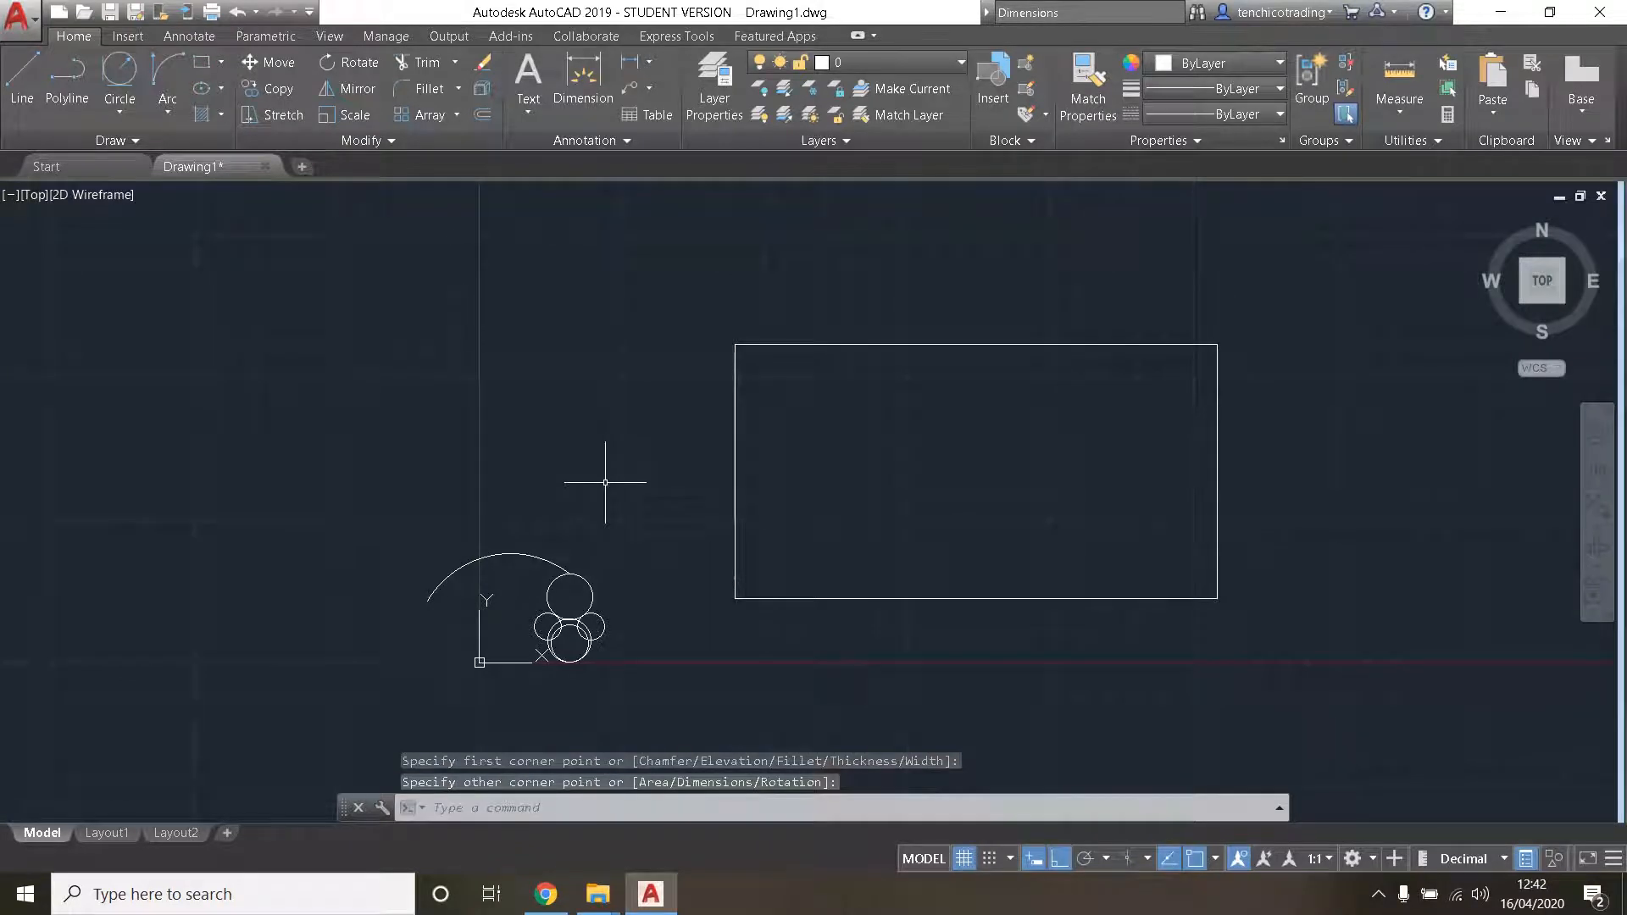
- Draw a 6000 by 8000 rectangle starting just inside the large rectangle's upper left corner and extending upward
{"action": "left_click", "coordinate": [203, 66]}
{"action": "left_click", "coordinate": [787, 397]}
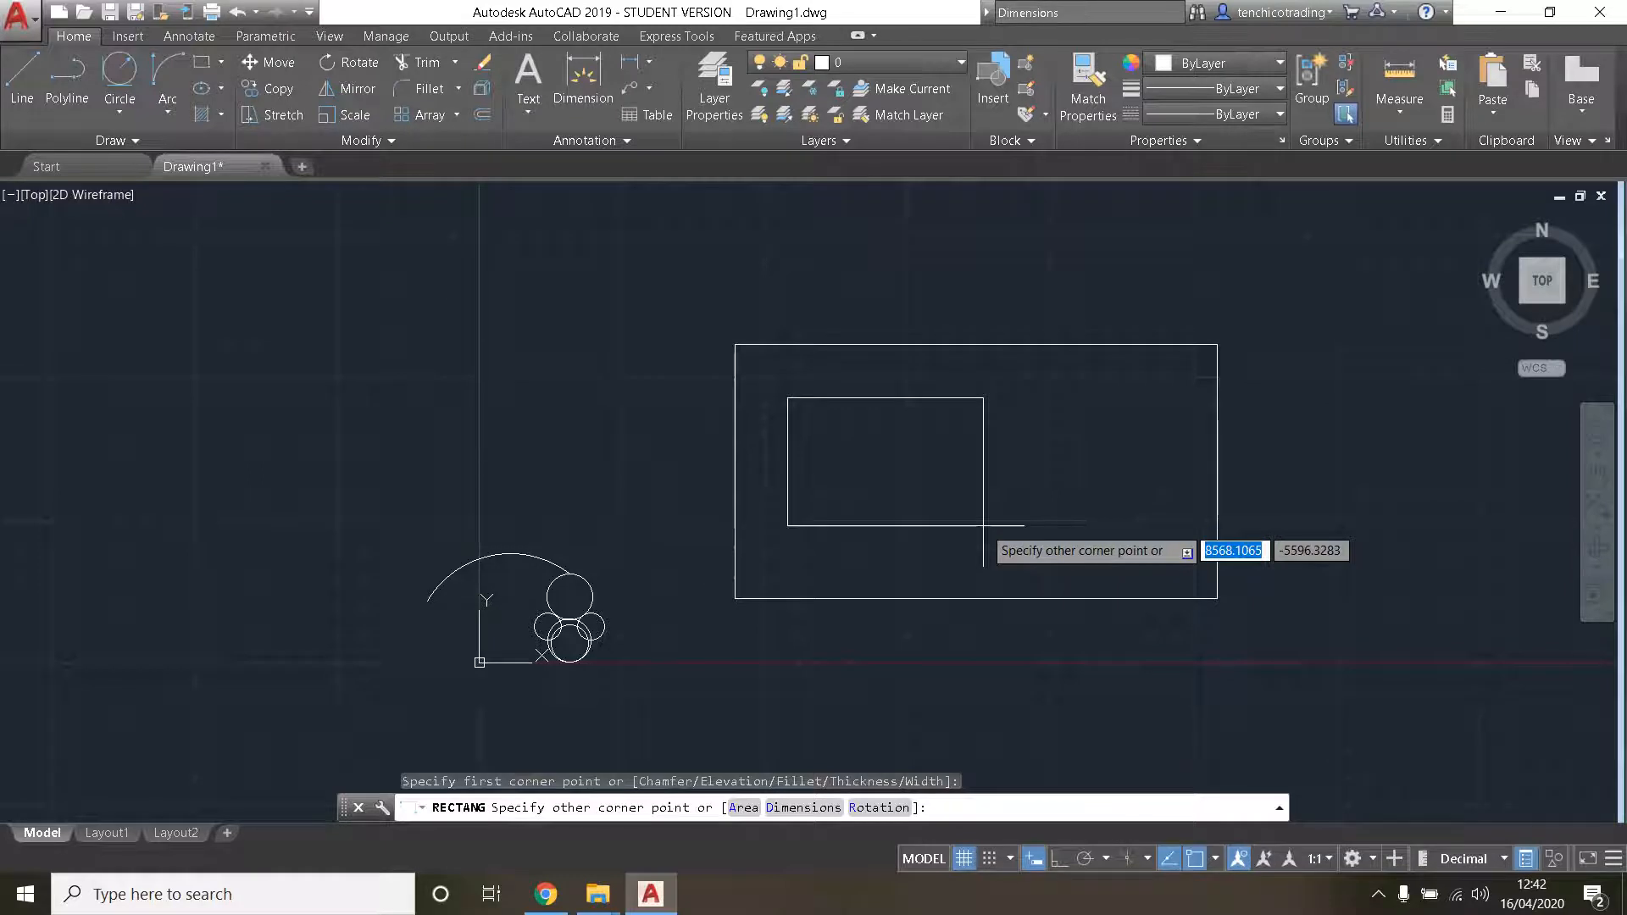
{"action": "type", "text": "6000"}
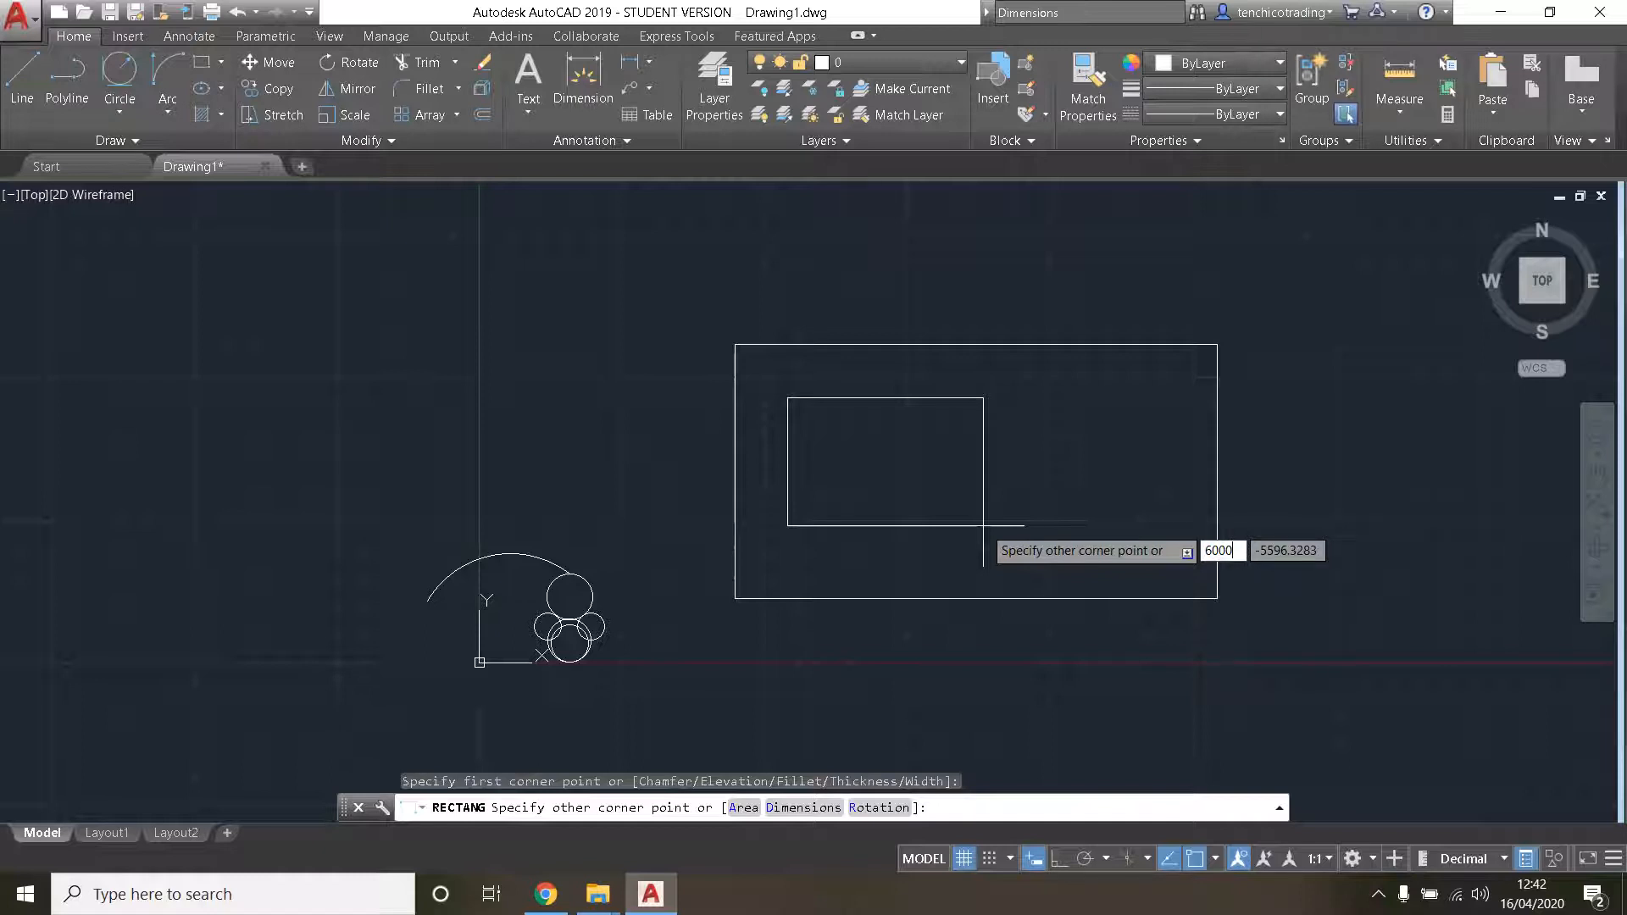
{"action": "key", "text": "Tab"}
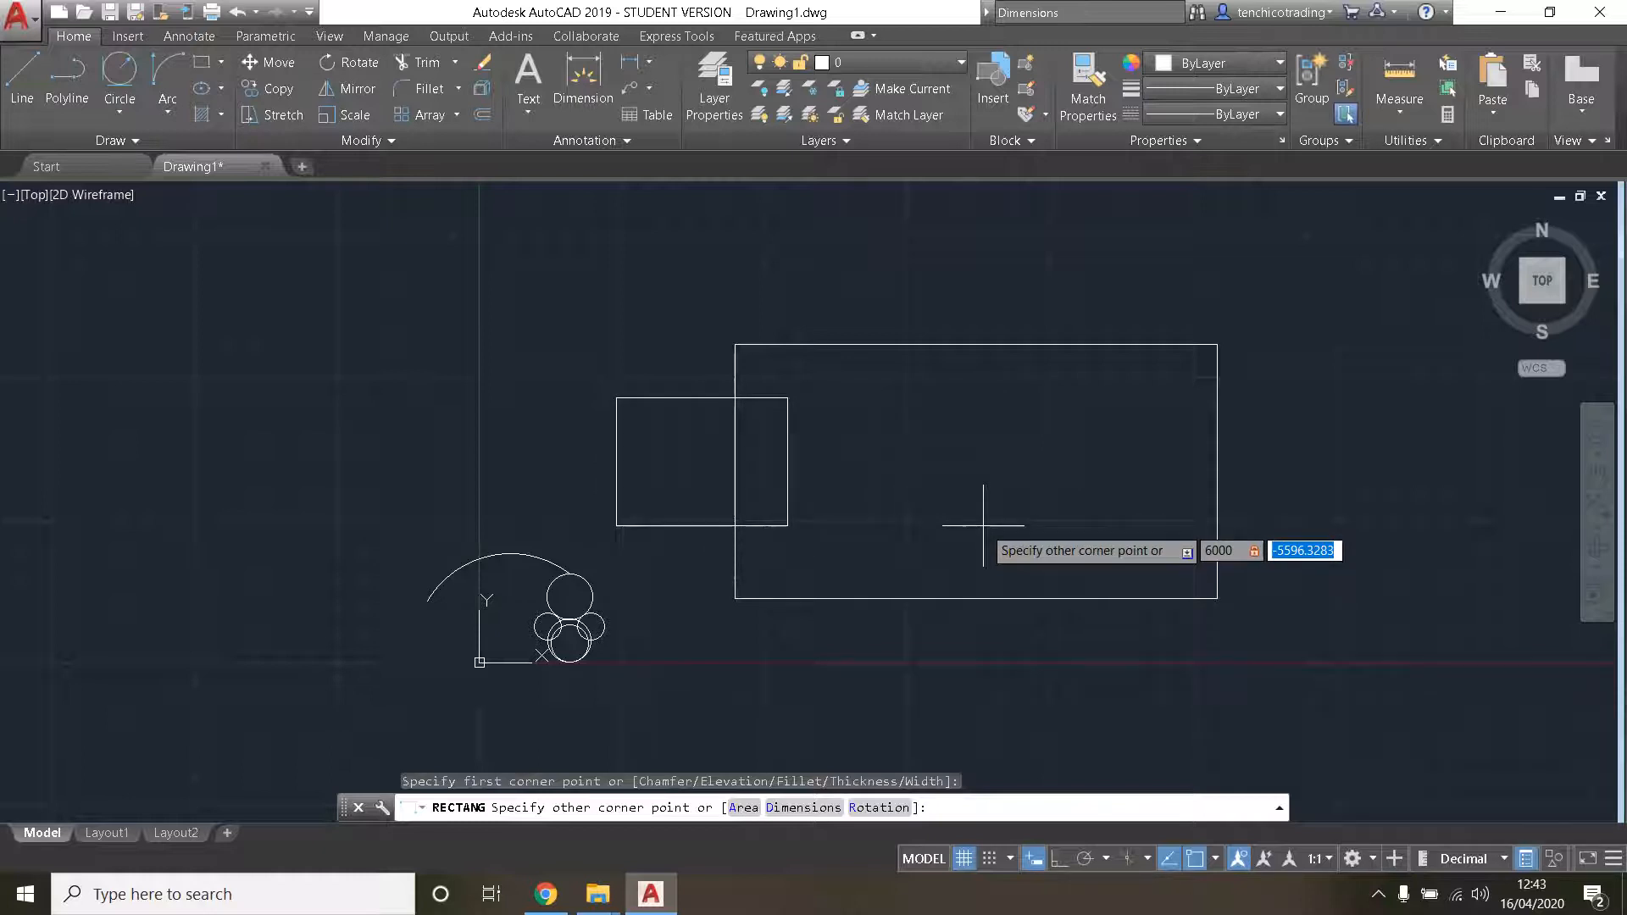
{"action": "type", "text": "800"}
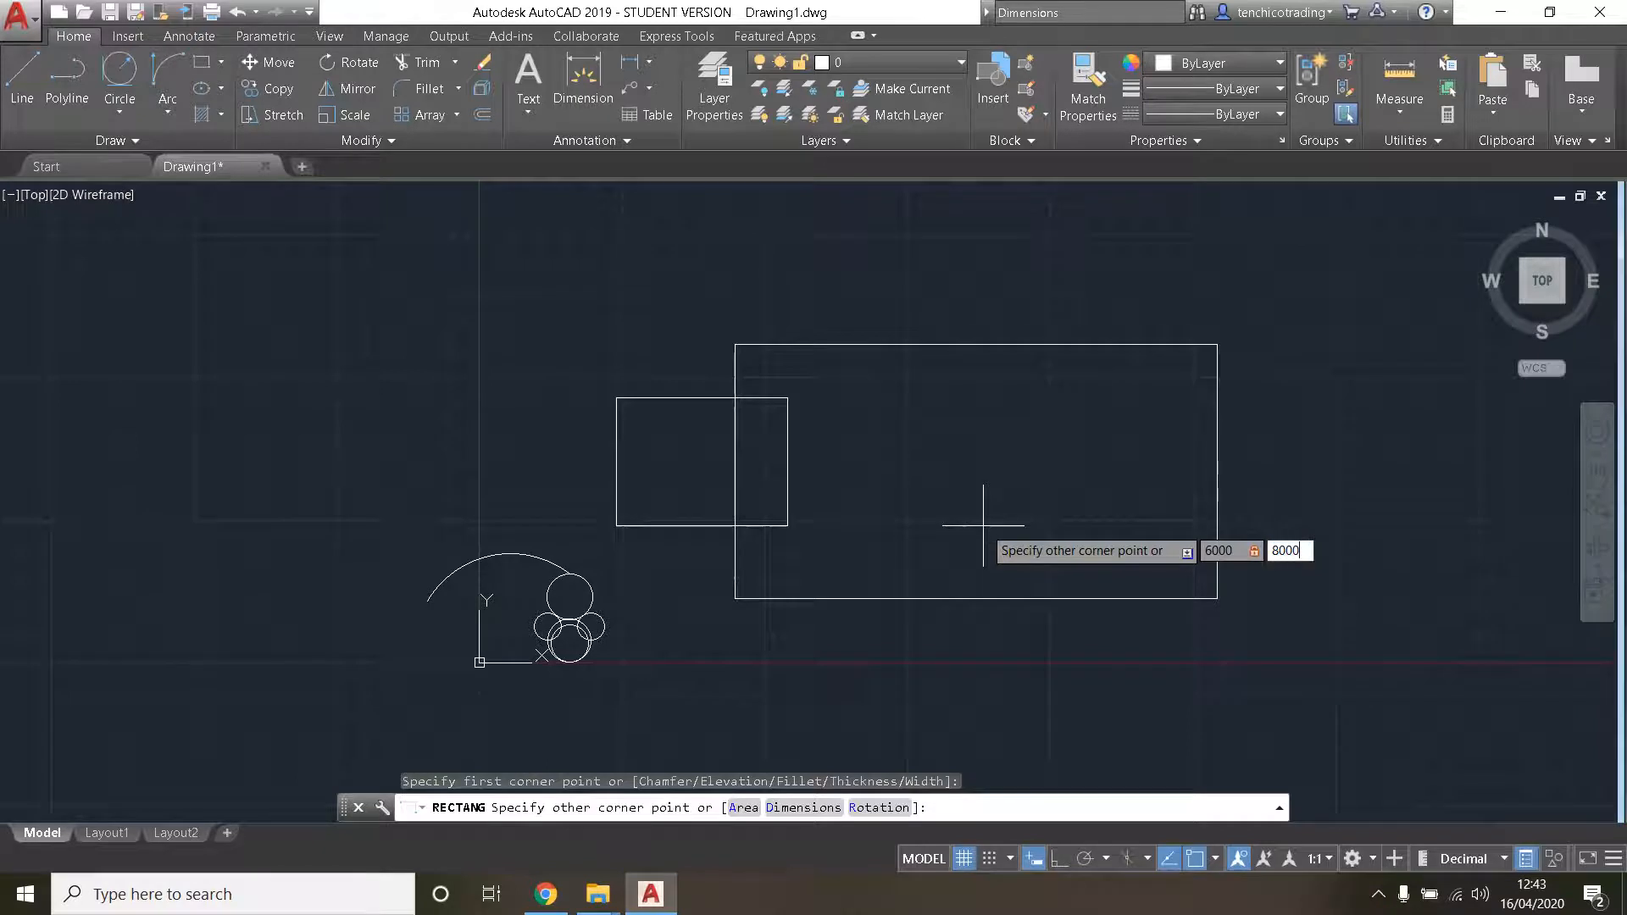
{"action": "type", "text": "0"}
{"action": "key", "text": "Return"}
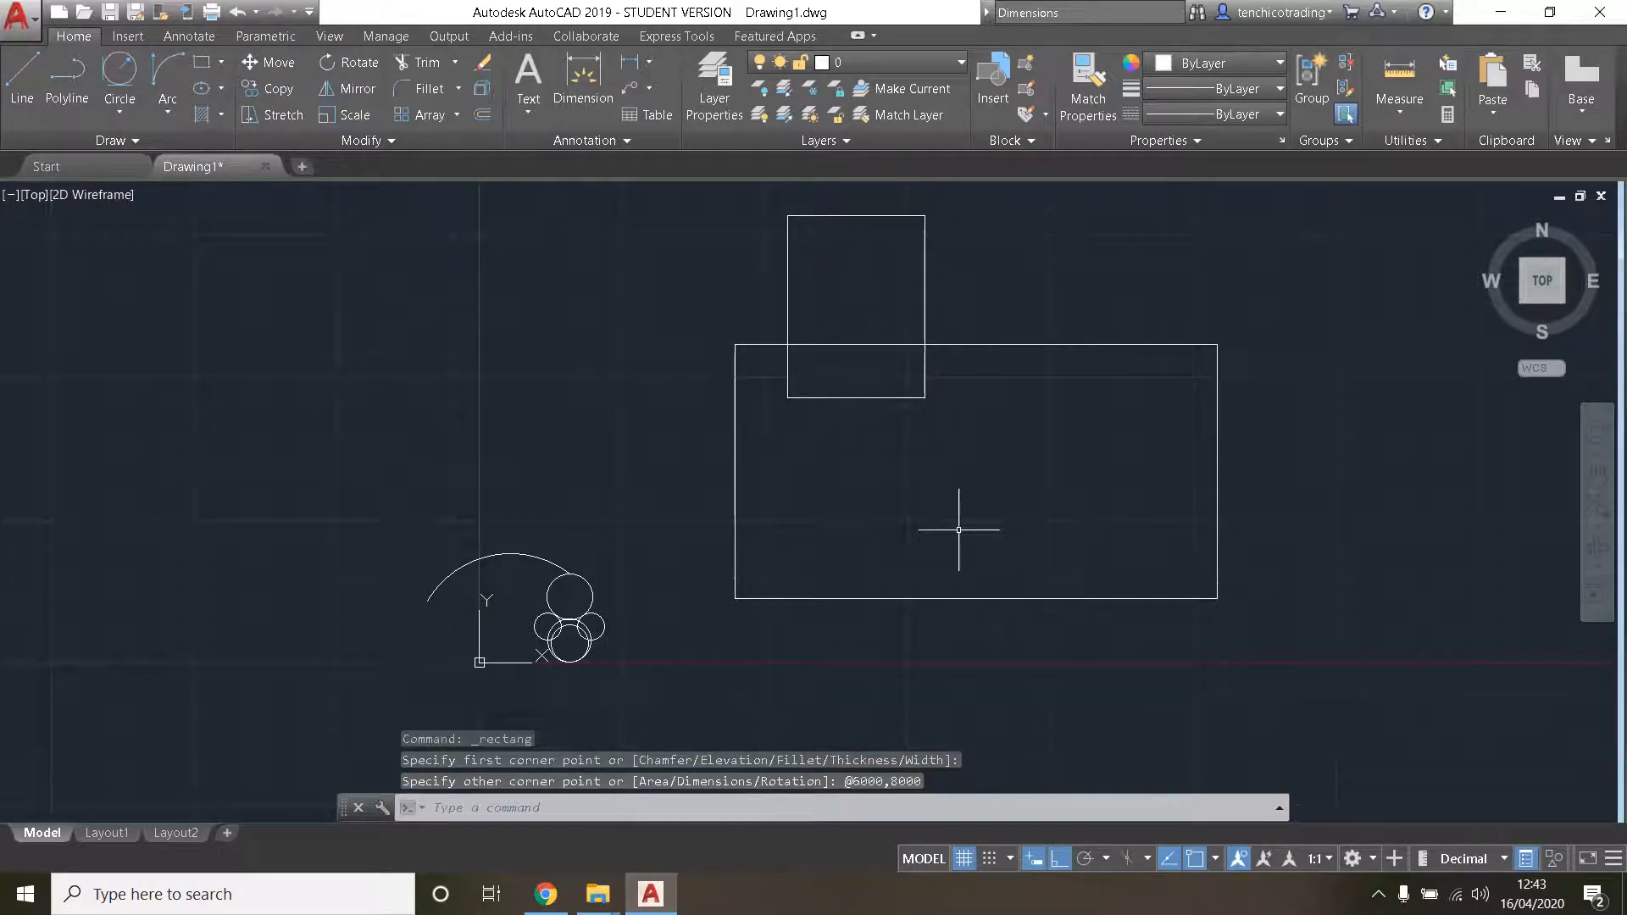
{"action": "scroll", "coordinate": [752, 416], "scroll_direction": "up", "scroll_amount": 2}
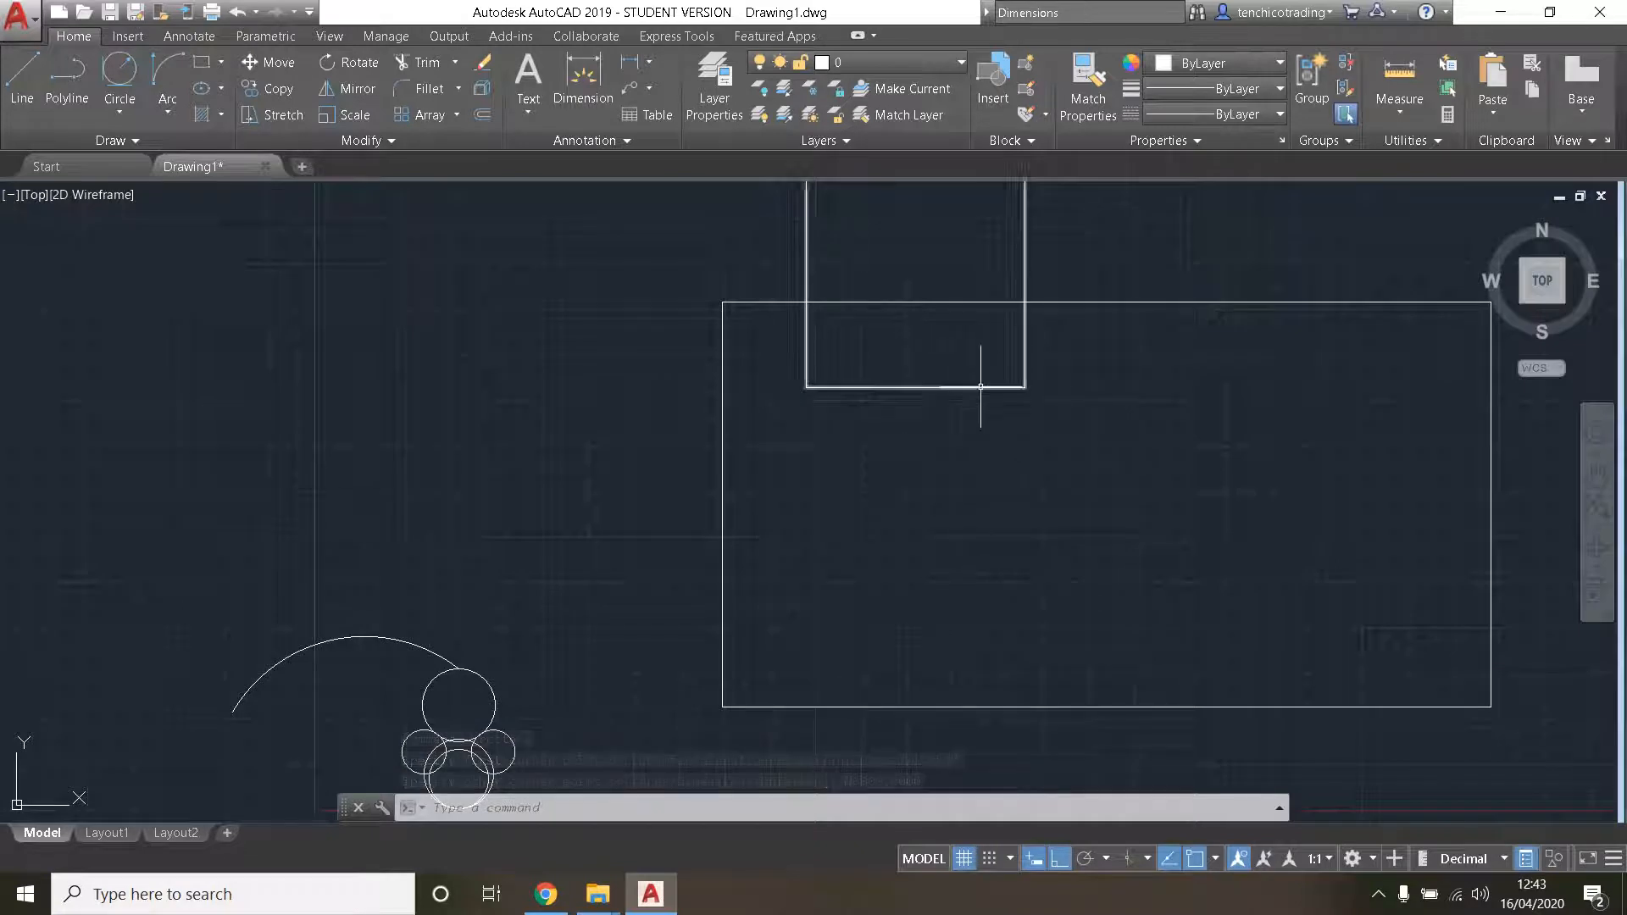
{"action": "scroll", "coordinate": [826, 394], "scroll_direction": "down", "scroll_amount": 2}
{"action": "middle_click_drag", "start_coordinate": [823, 397], "coordinate": [812, 545]}
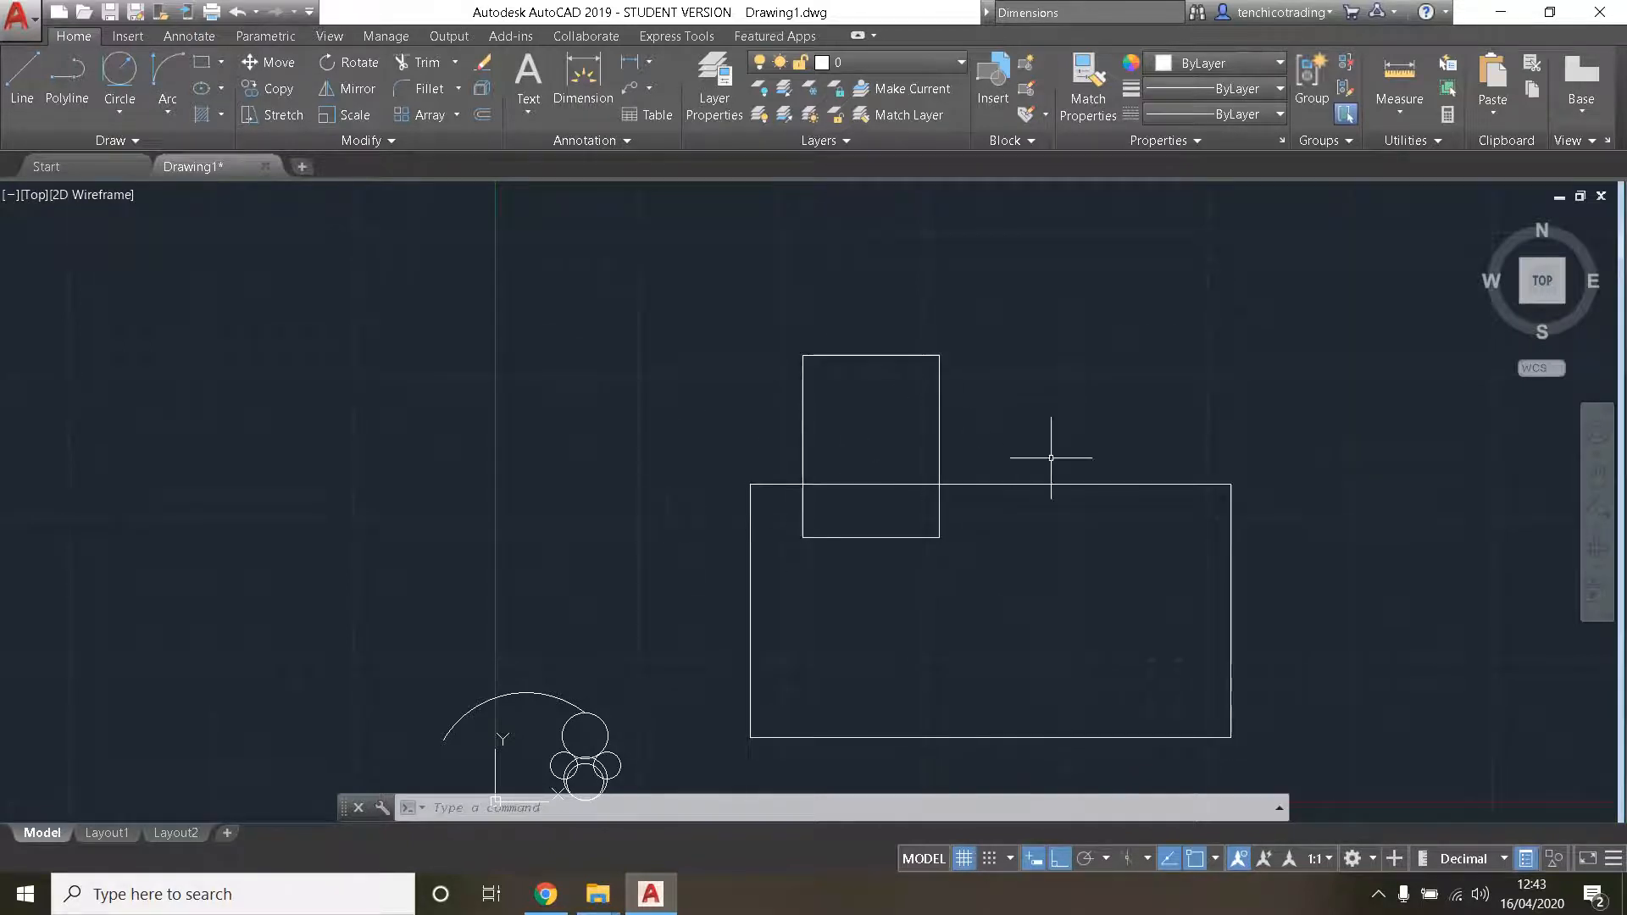
{"action": "scroll", "coordinate": [895, 454], "scroll_direction": "down", "scroll_amount": 2}
{"action": "scroll", "coordinate": [895, 462], "scroll_direction": "up", "scroll_amount": 2}
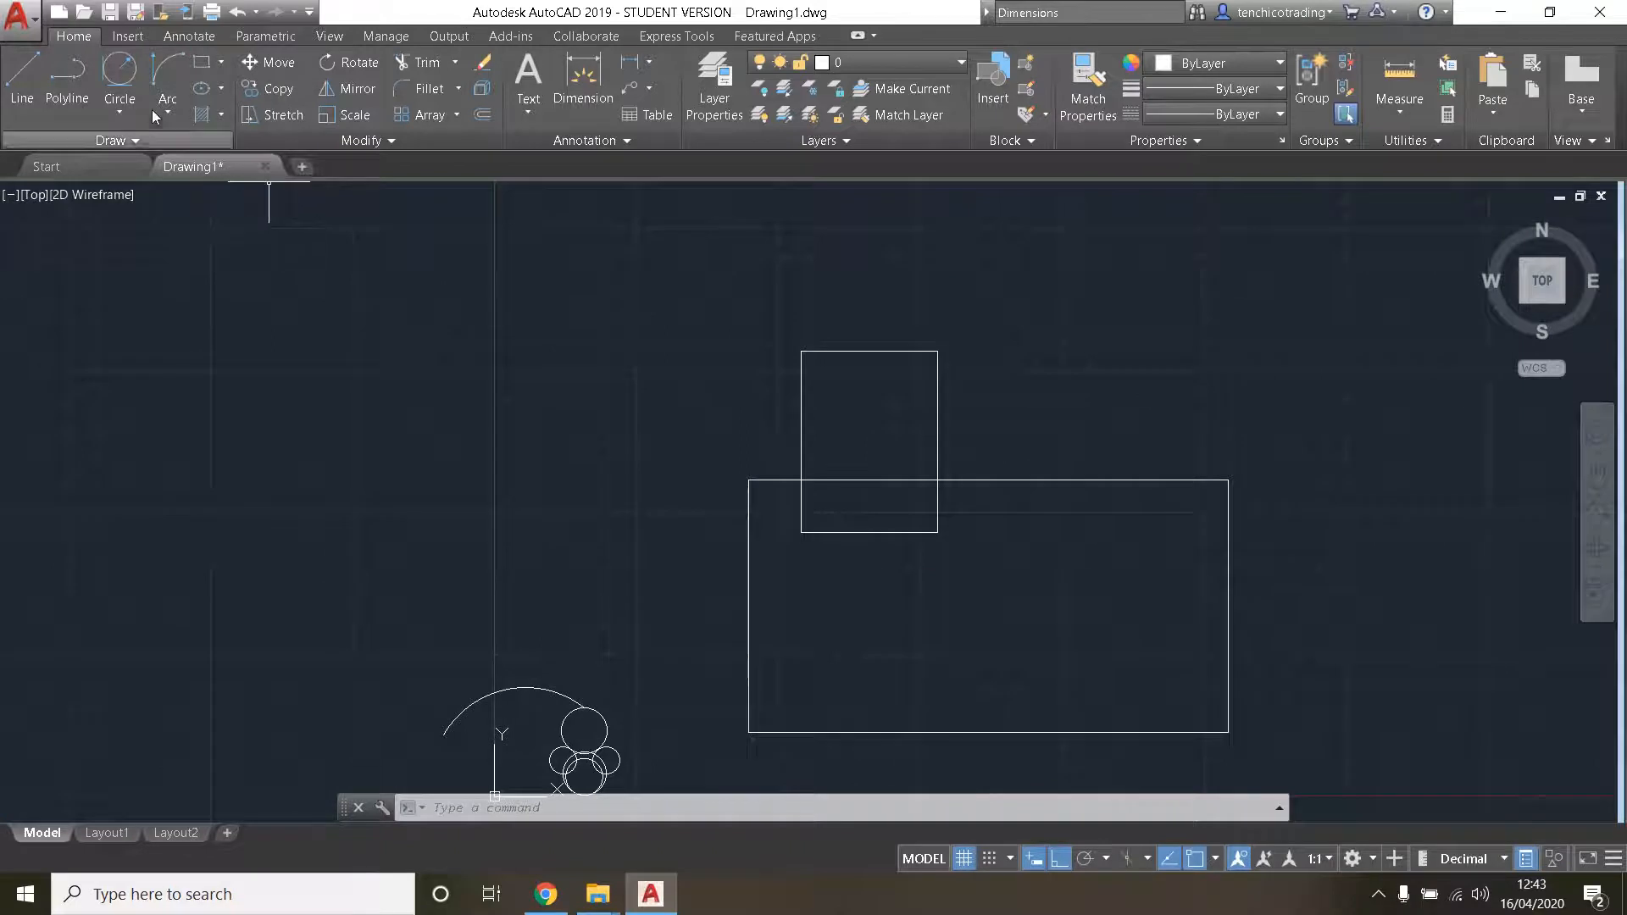
- Draw a large horizontal ellipse by its center, left of the rectangles and above the arc, a little over a third as tall as wide
{"action": "left_click", "coordinate": [221, 88]}
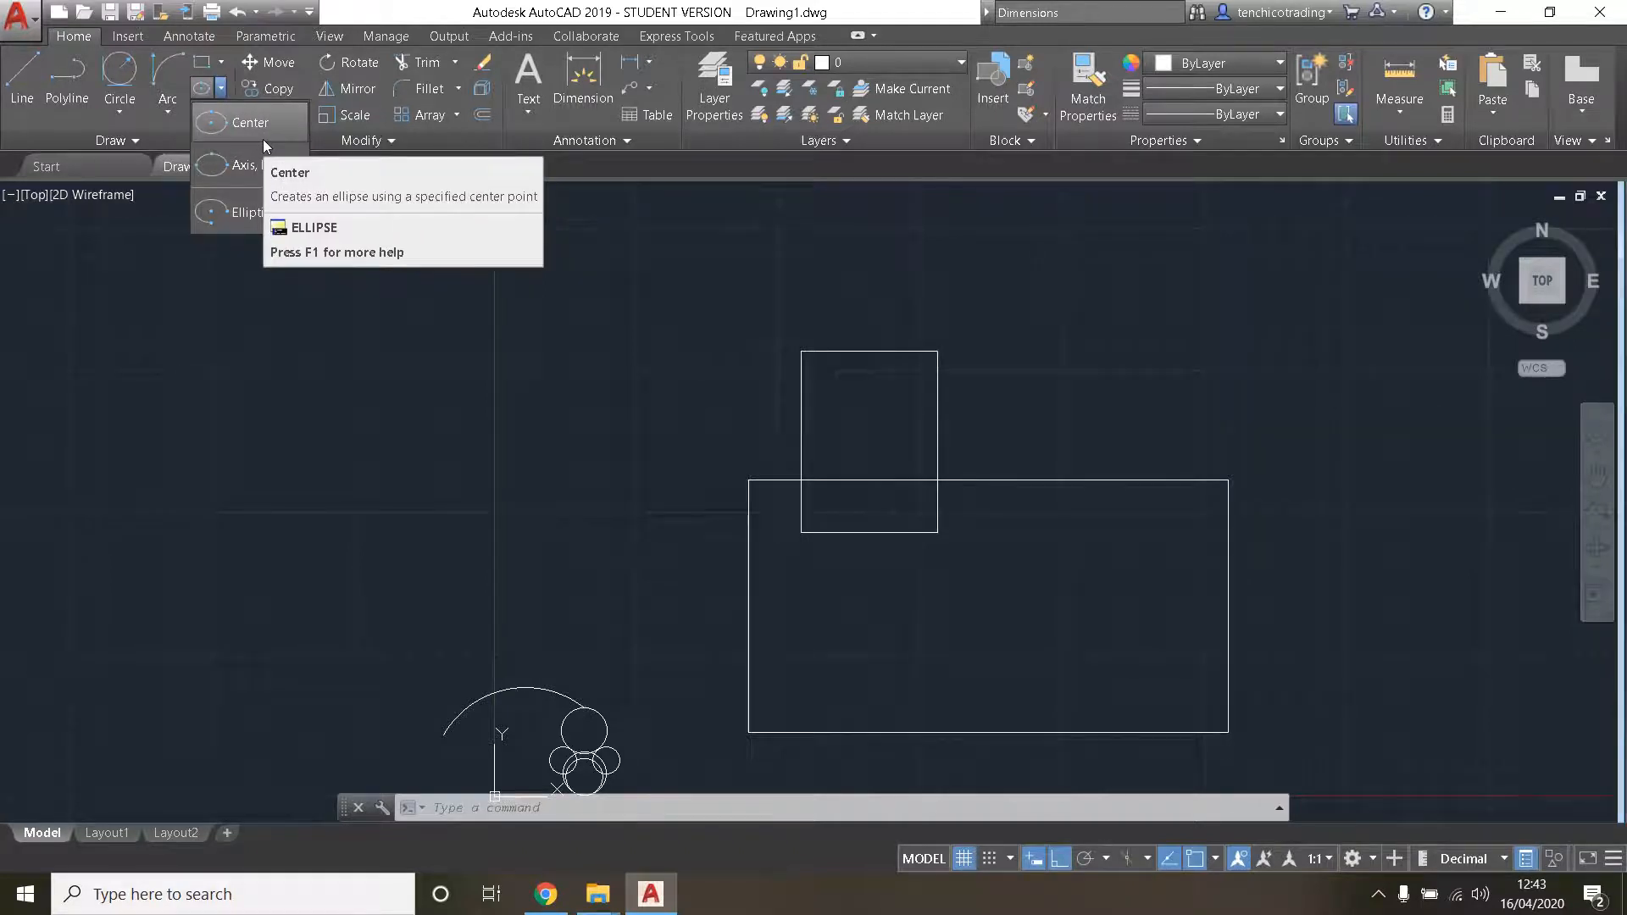
{"action": "left_click", "coordinate": [254, 135]}
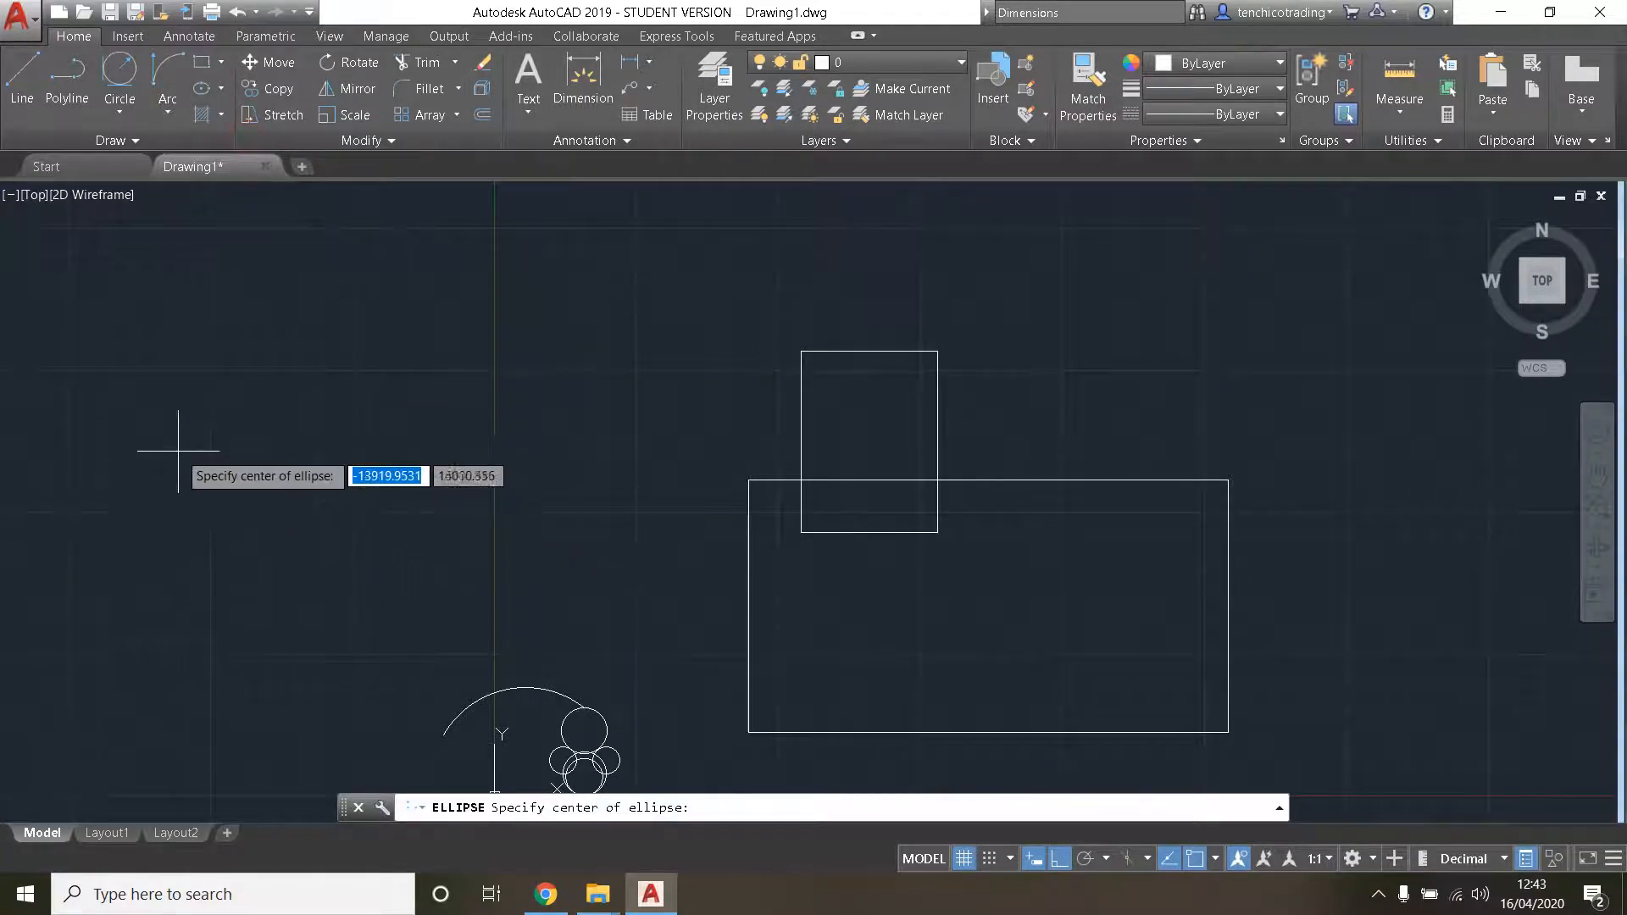
{"action": "left_click", "coordinate": [221, 89]}
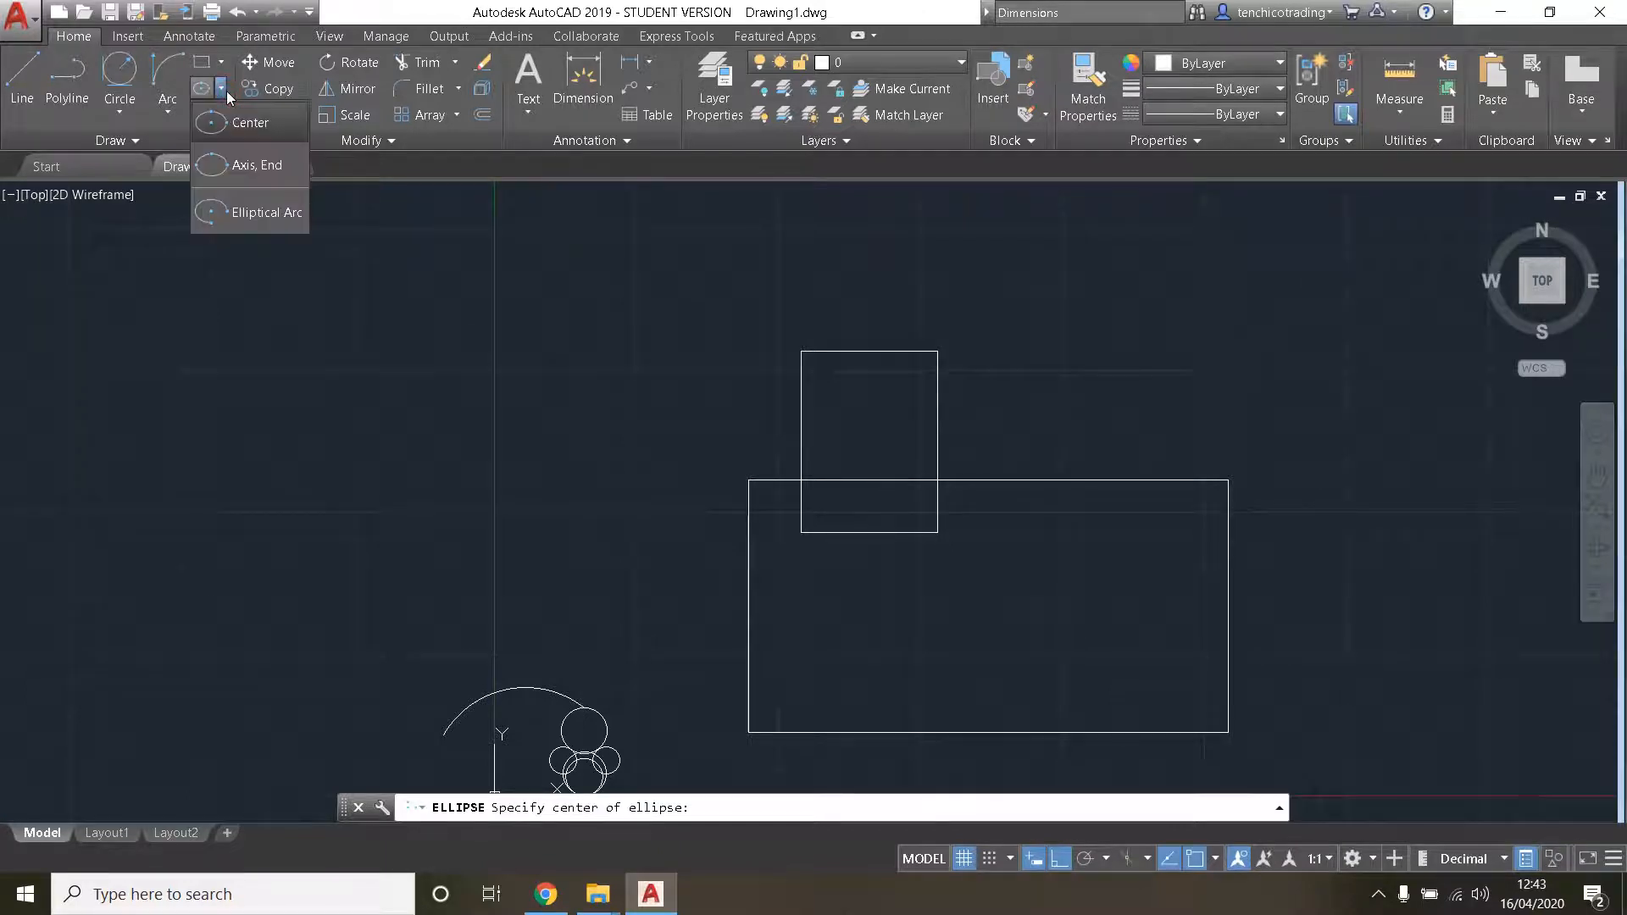
{"action": "left_click", "coordinate": [178, 485]}
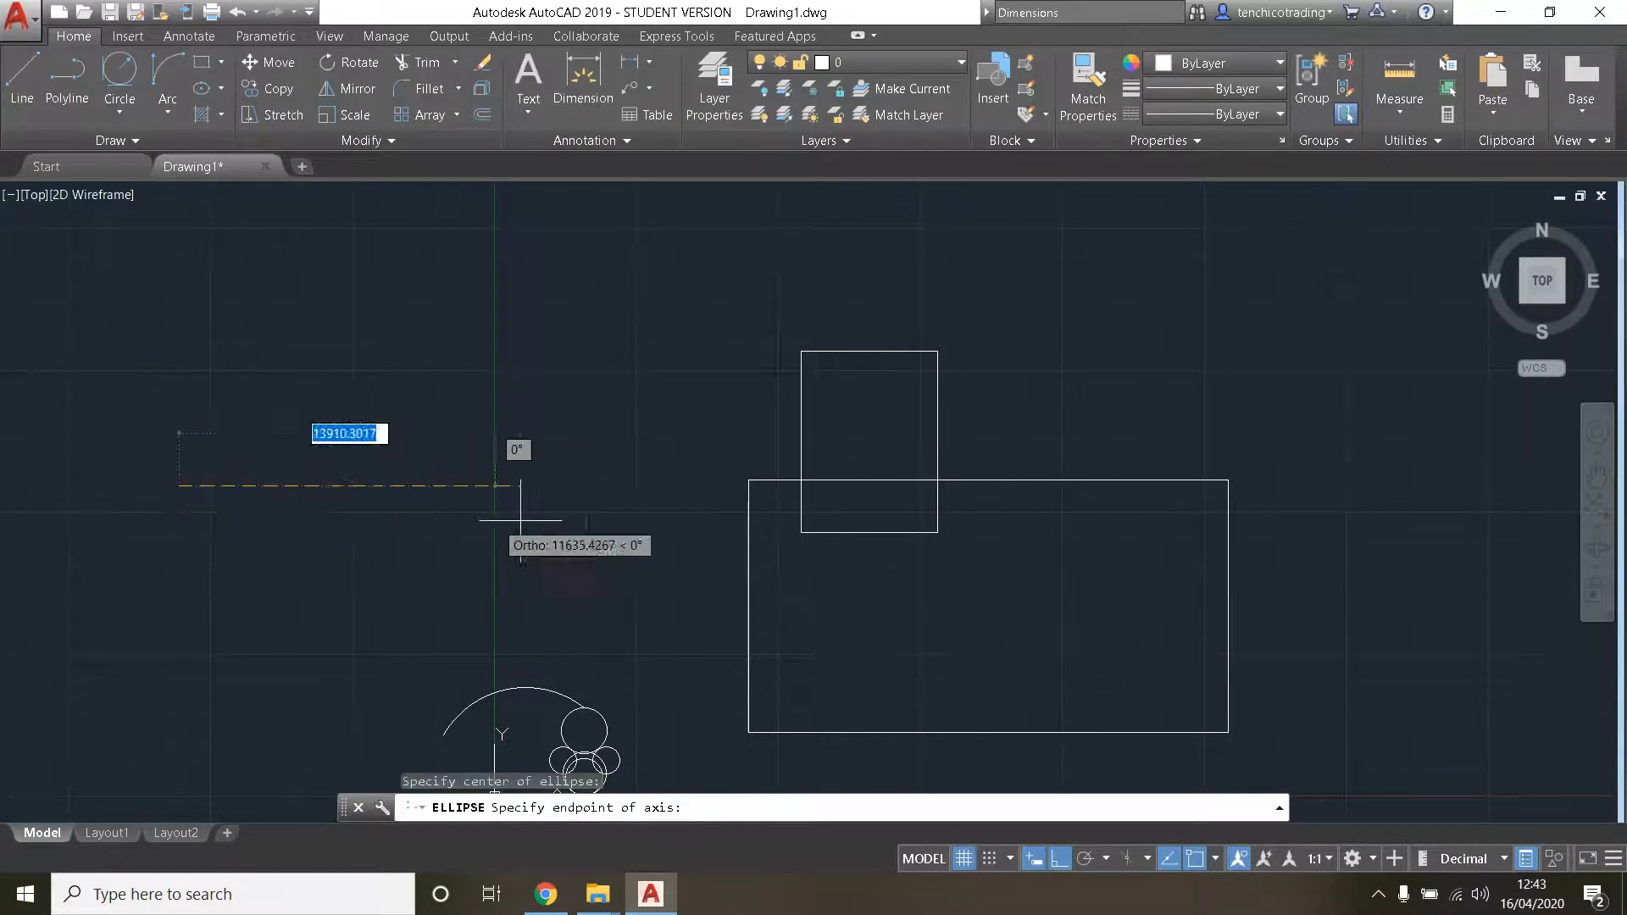
{"action": "left_click", "coordinate": [685, 480]}
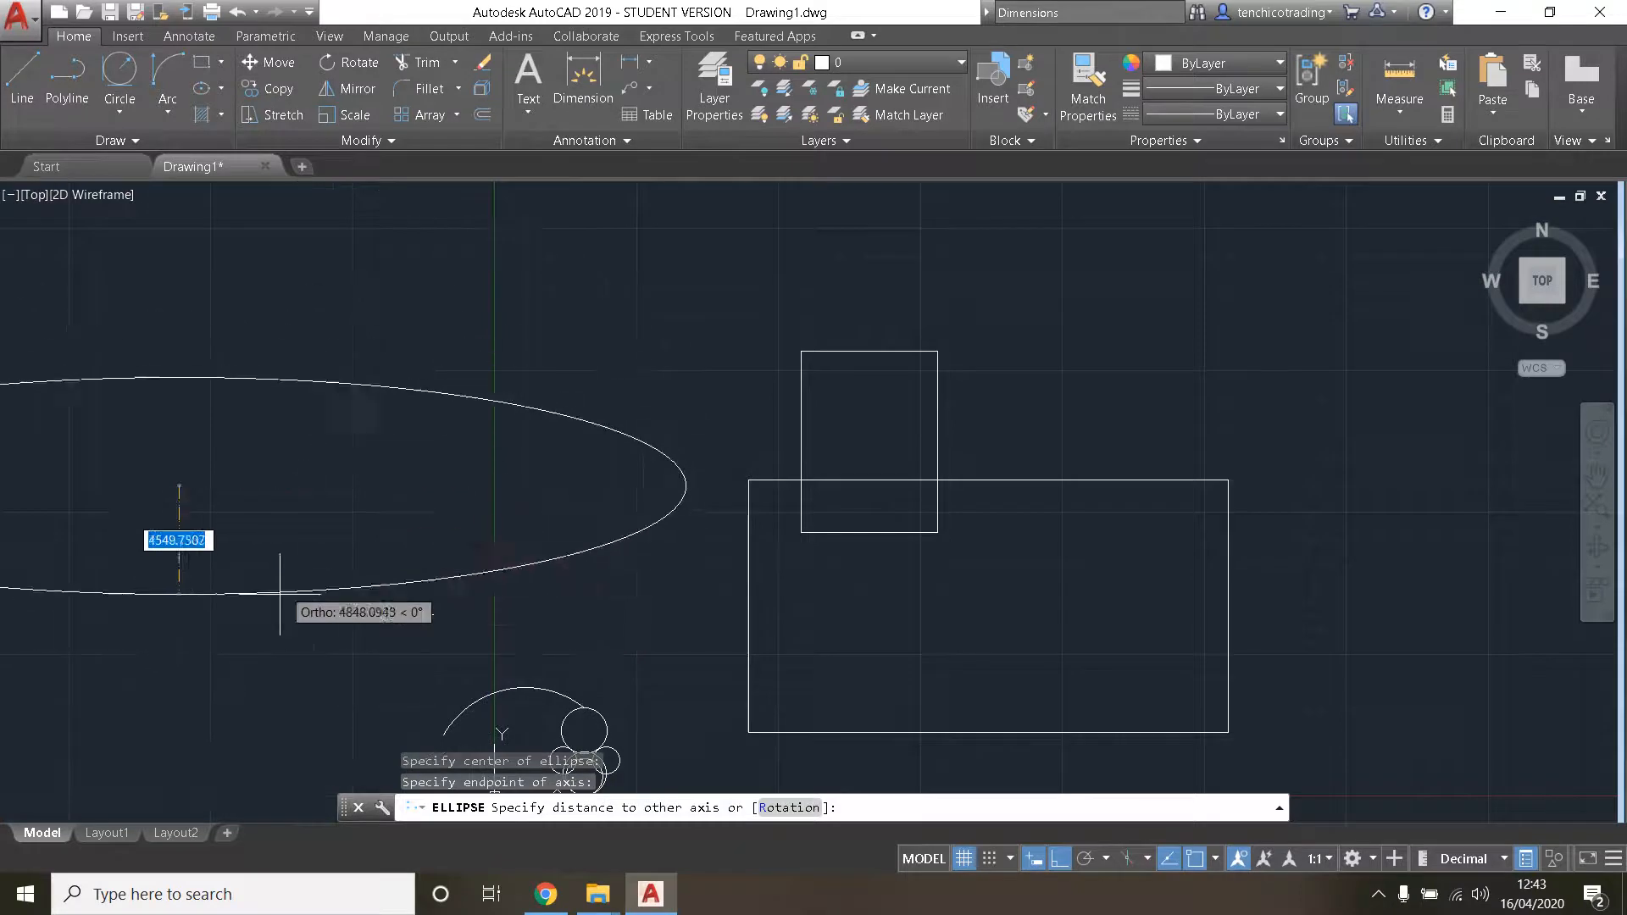
{"action": "scroll", "coordinate": [204, 563], "scroll_direction": "down", "scroll_amount": 2}
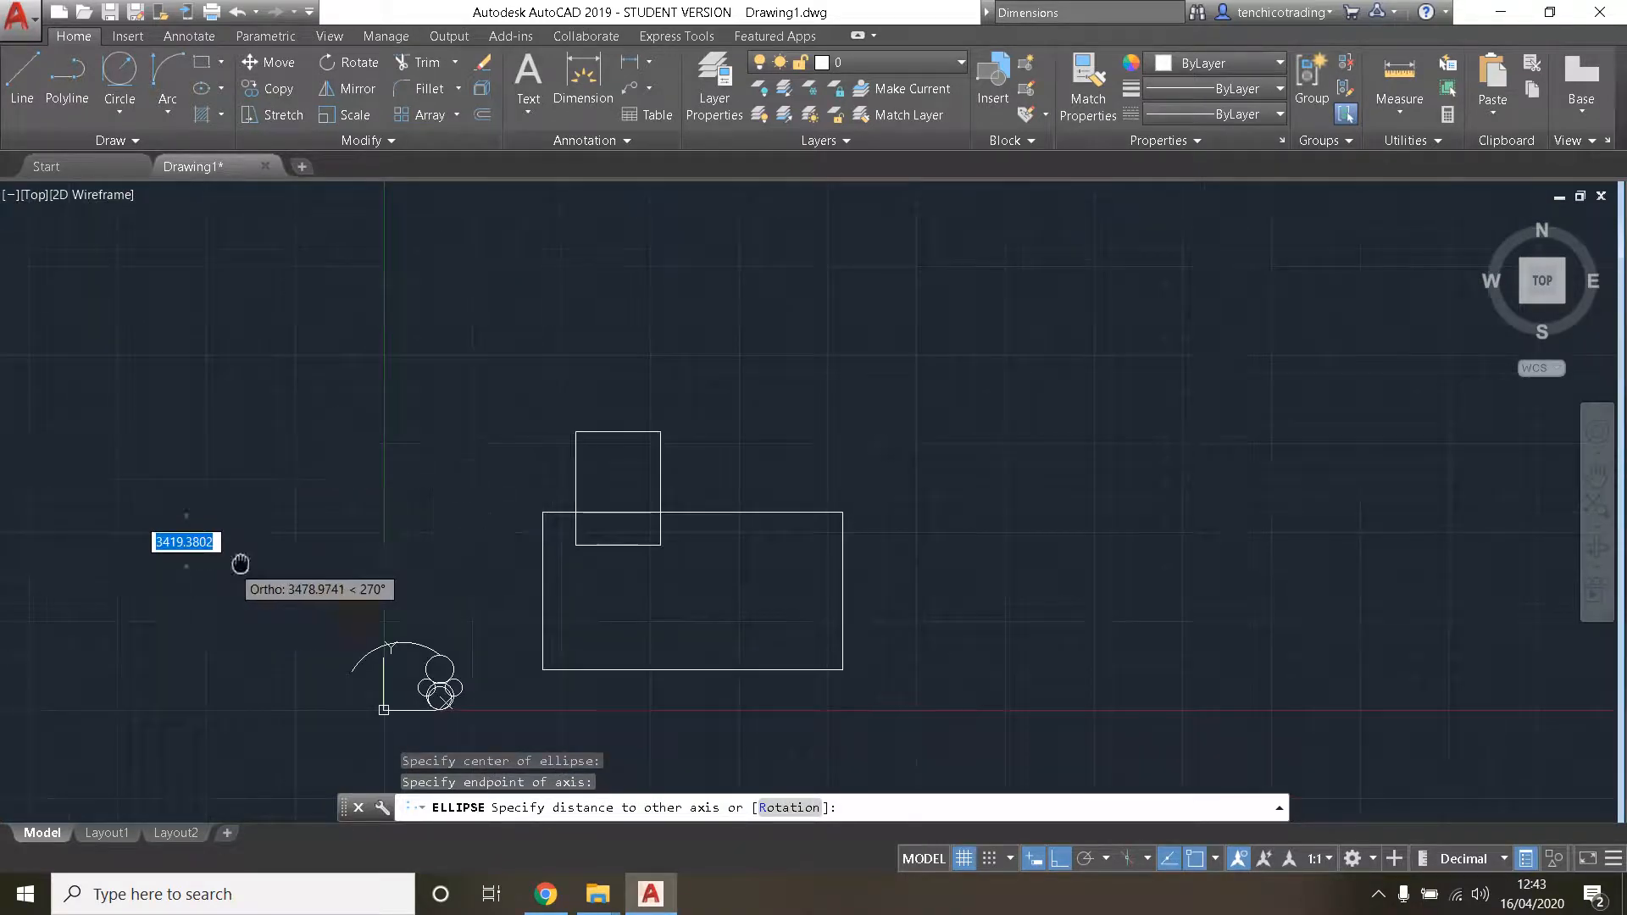
{"action": "middle_click_drag", "start_coordinate": [240, 563], "coordinate": [662, 558]}
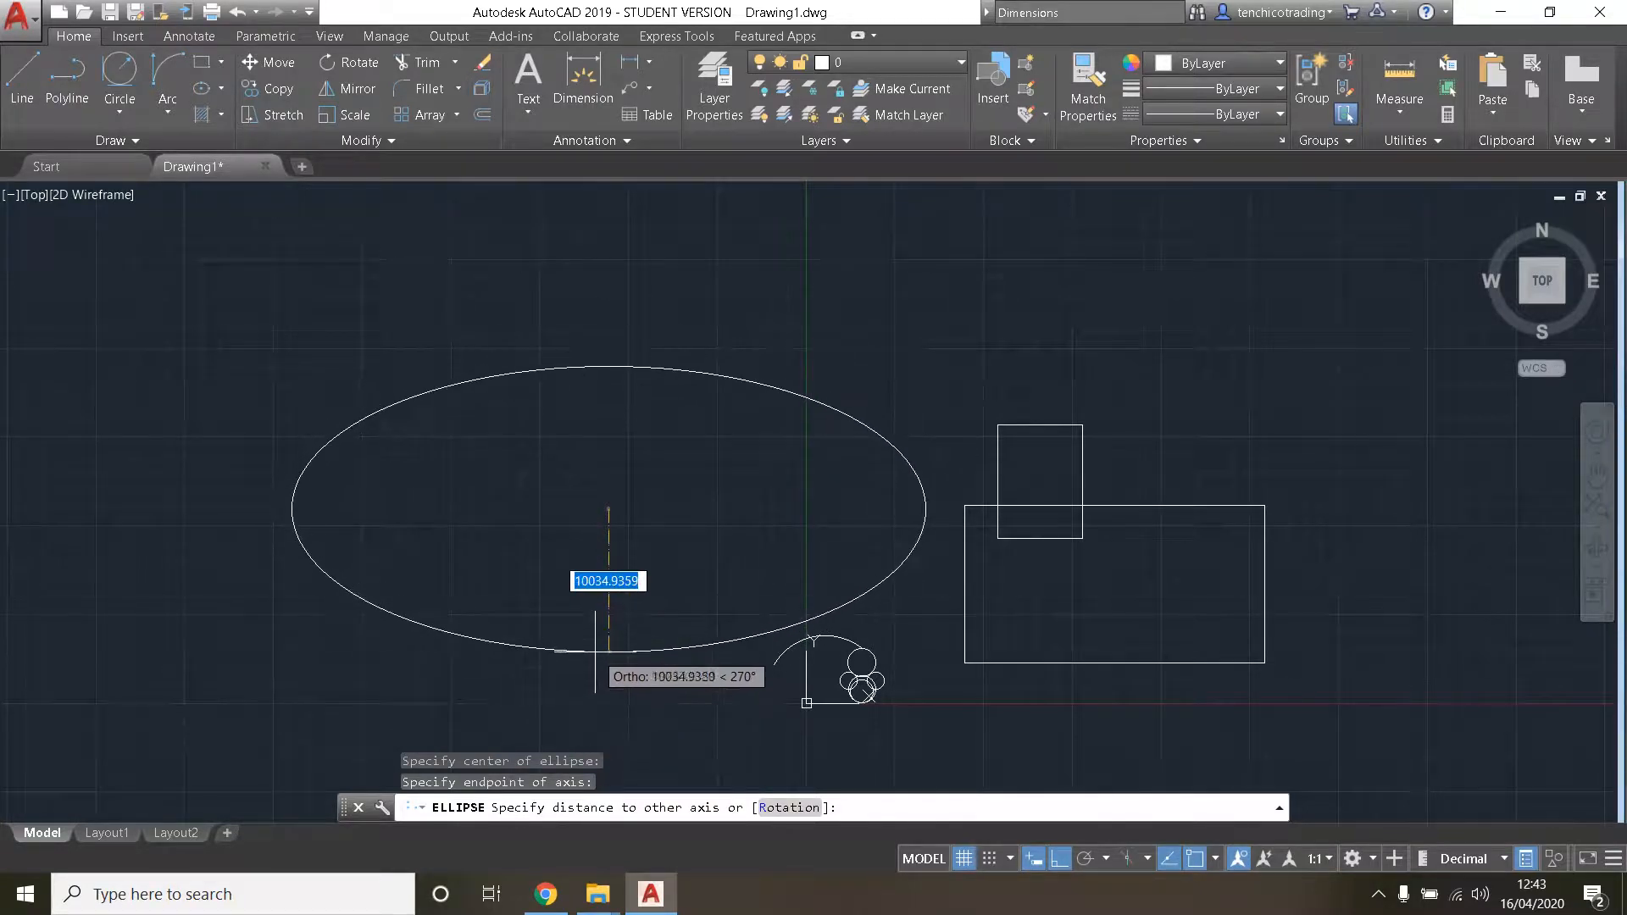
{"action": "left_click", "coordinate": [598, 625]}
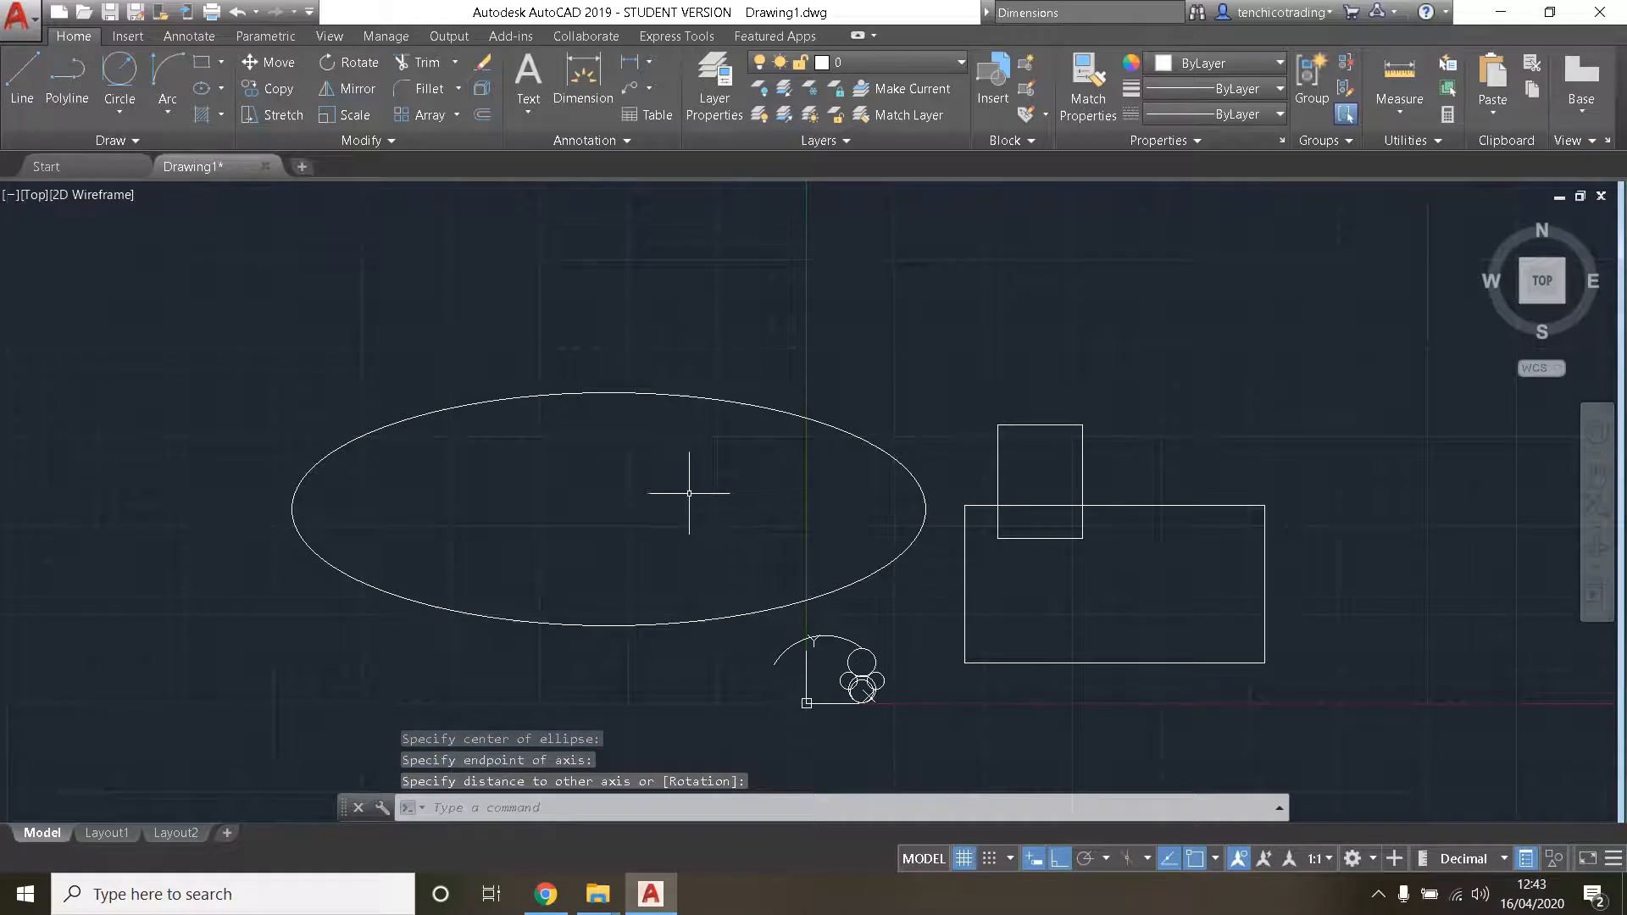
- Delete the smaller upright rectangle that overlaps the large rectangle's upper edge
{"action": "left_click", "coordinate": [225, 119]}
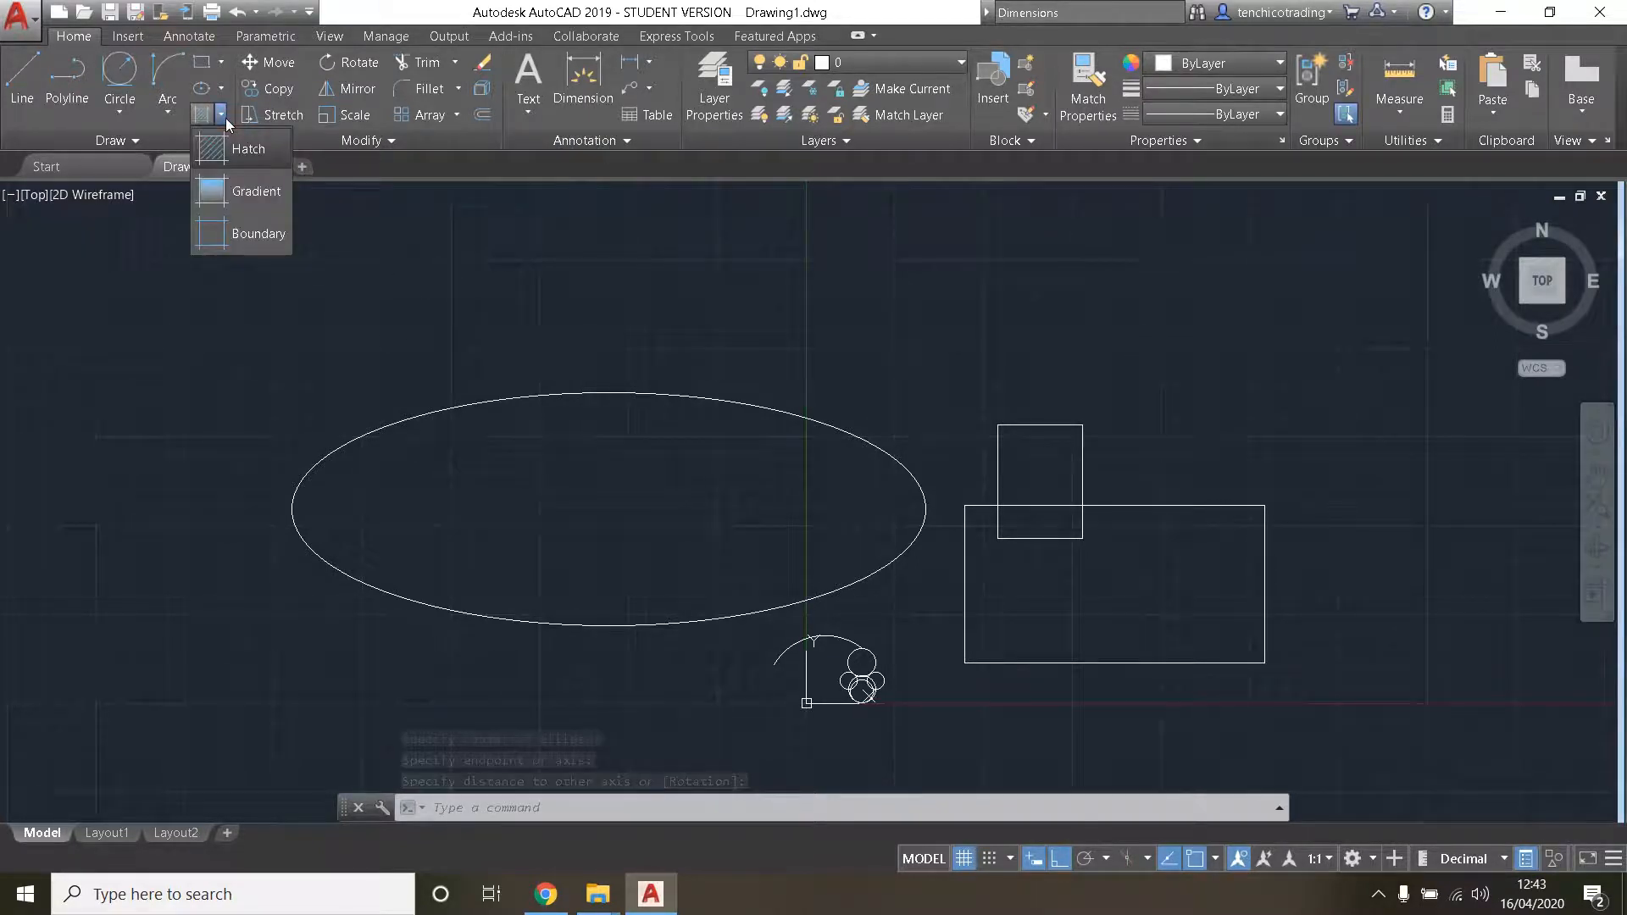
{"action": "scroll", "coordinate": [1089, 581], "scroll_direction": "up", "scroll_amount": 3}
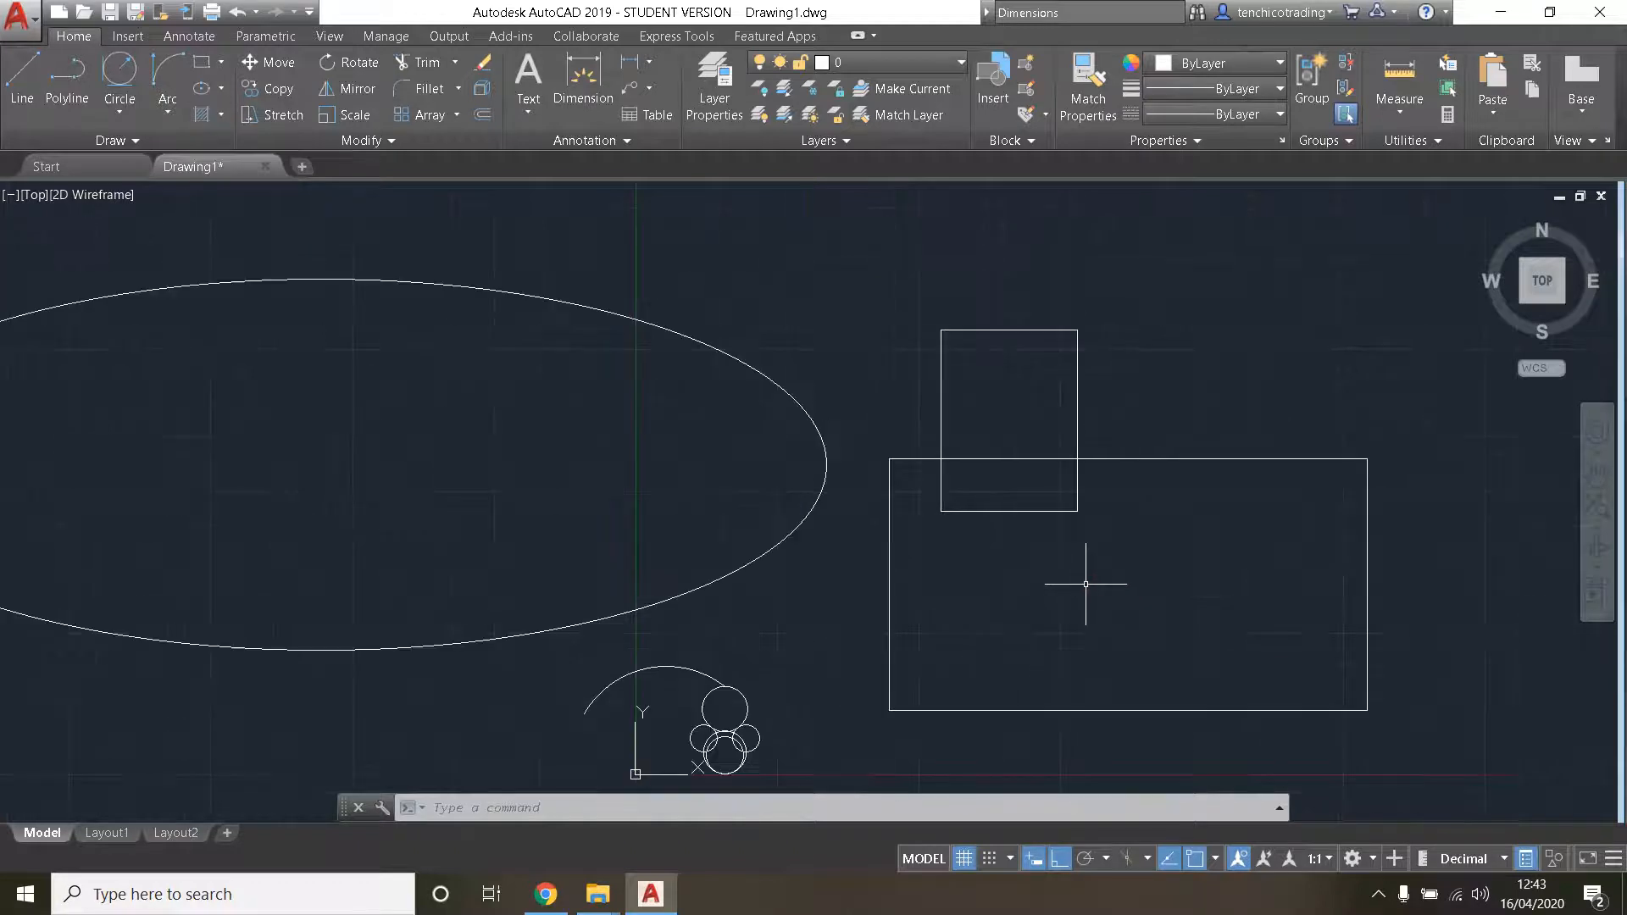
{"action": "scroll", "coordinate": [920, 487], "scroll_direction": "up", "scroll_amount": 2}
{"action": "mouse_move", "coordinate": [927, 488]}
{"action": "left_mouse_down"}
{"action": "mouse_move", "coordinate": [648, 545]}
{"action": "mouse_move", "coordinate": [865, 597]}
{"action": "left_mouse_up"}
{"action": "key", "text": "Delete"}
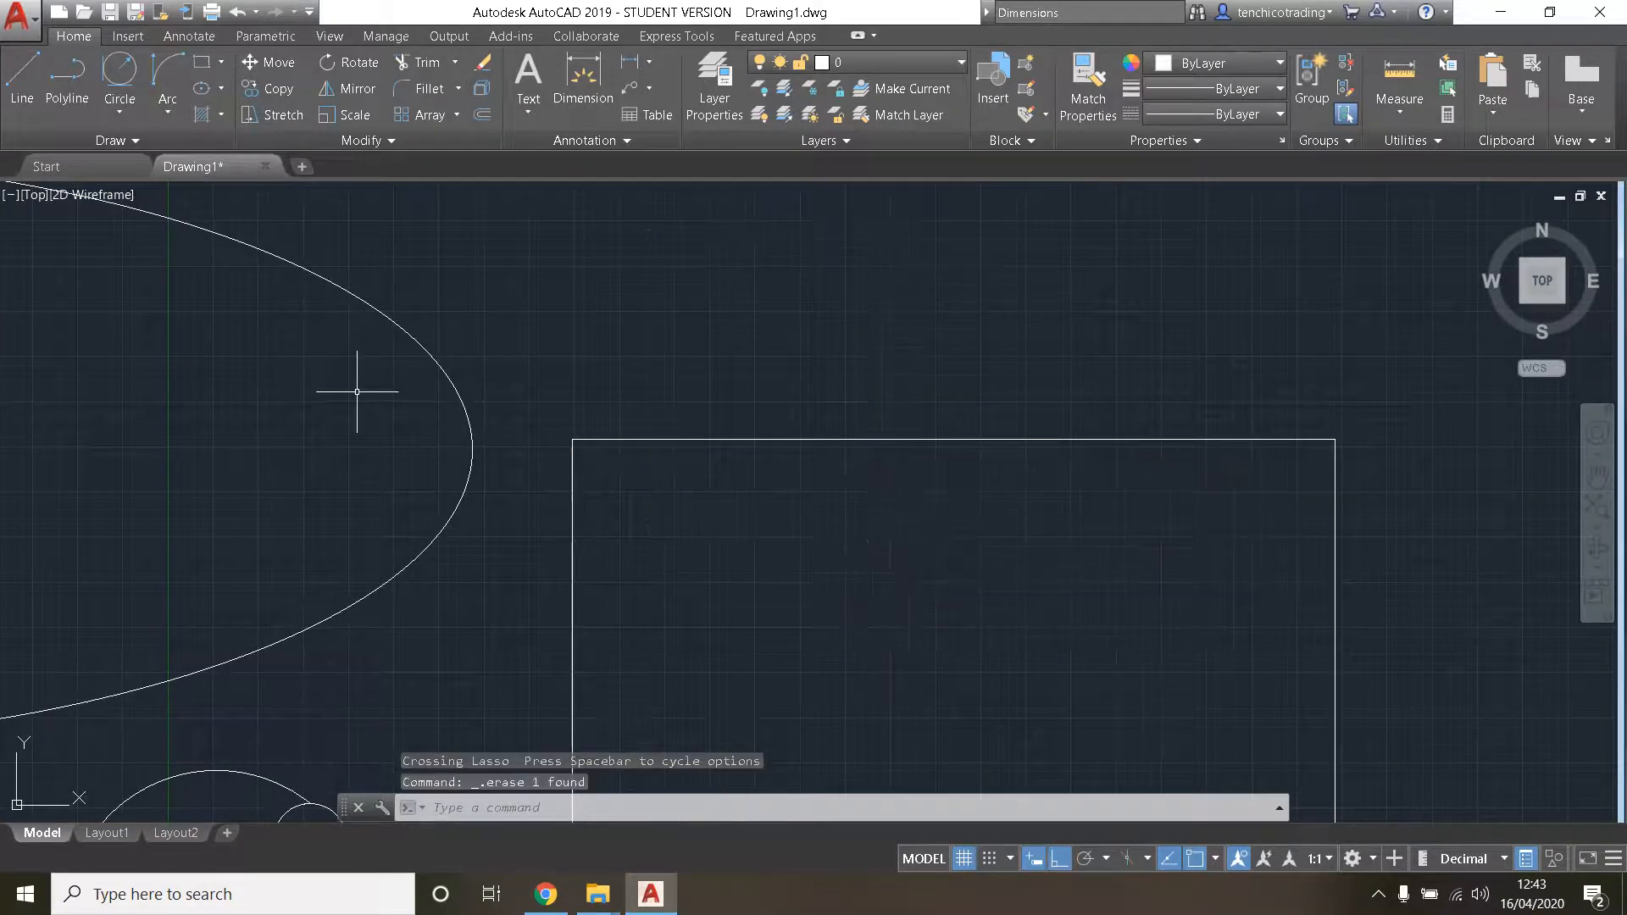
{"action": "scroll", "coordinate": [711, 431], "scroll_direction": "down", "scroll_amount": 2}
{"action": "middle_click_drag", "start_coordinate": [745, 531], "coordinate": [634, 395]}
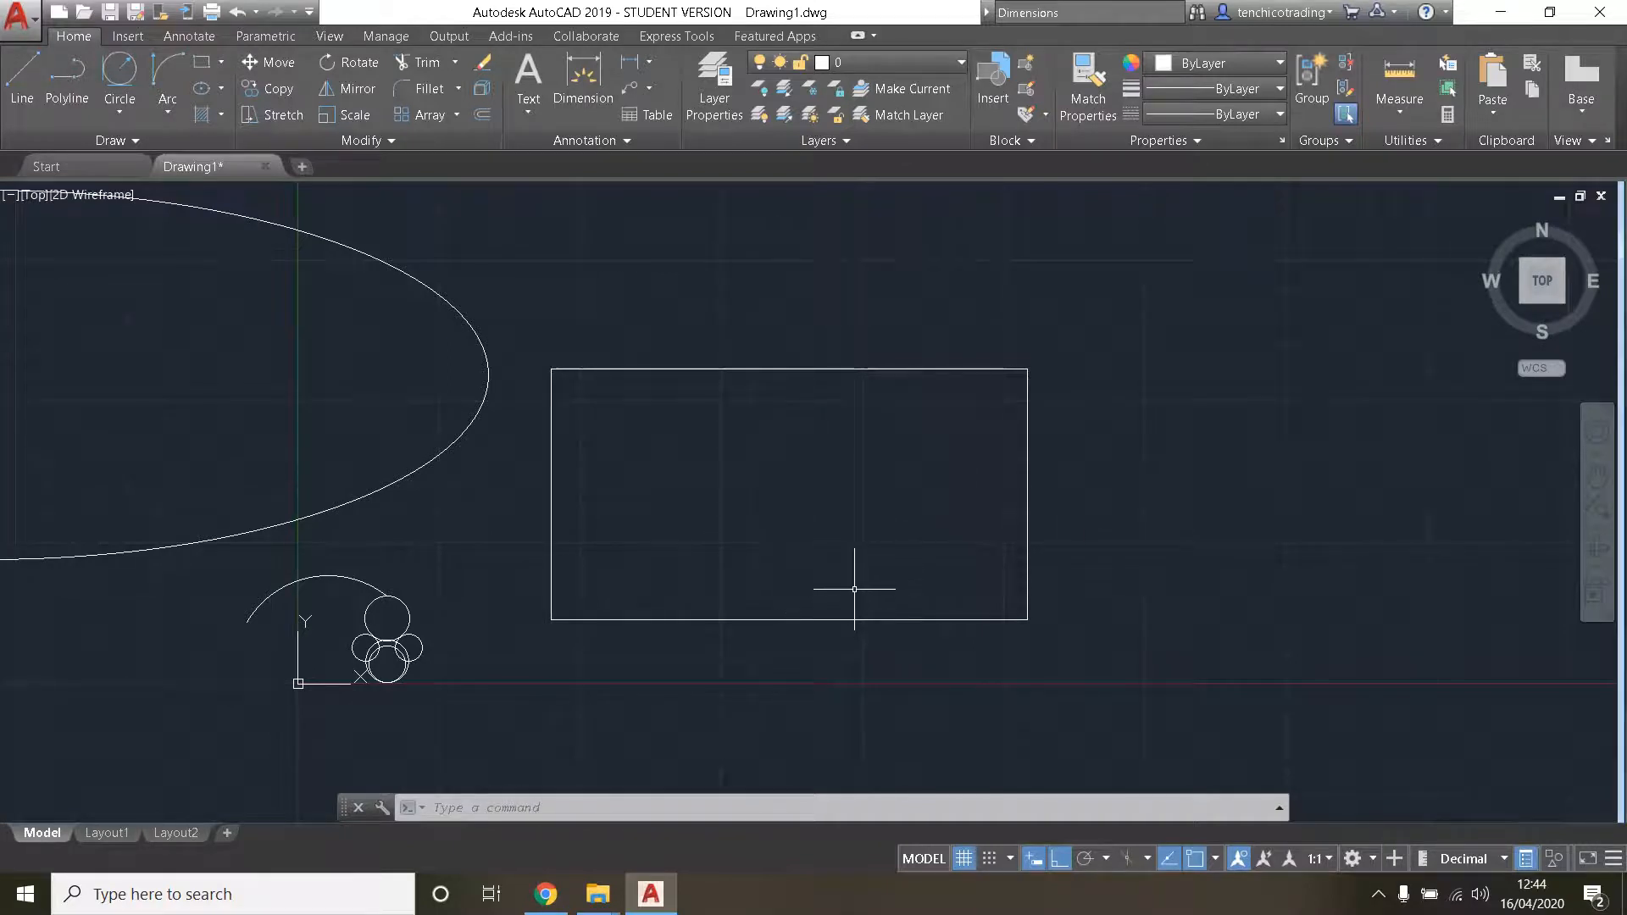
- Start a hatch and preview the ANGLE and SOLID patterns inside the large rectangle
{"action": "left_click", "coordinate": [217, 124]}
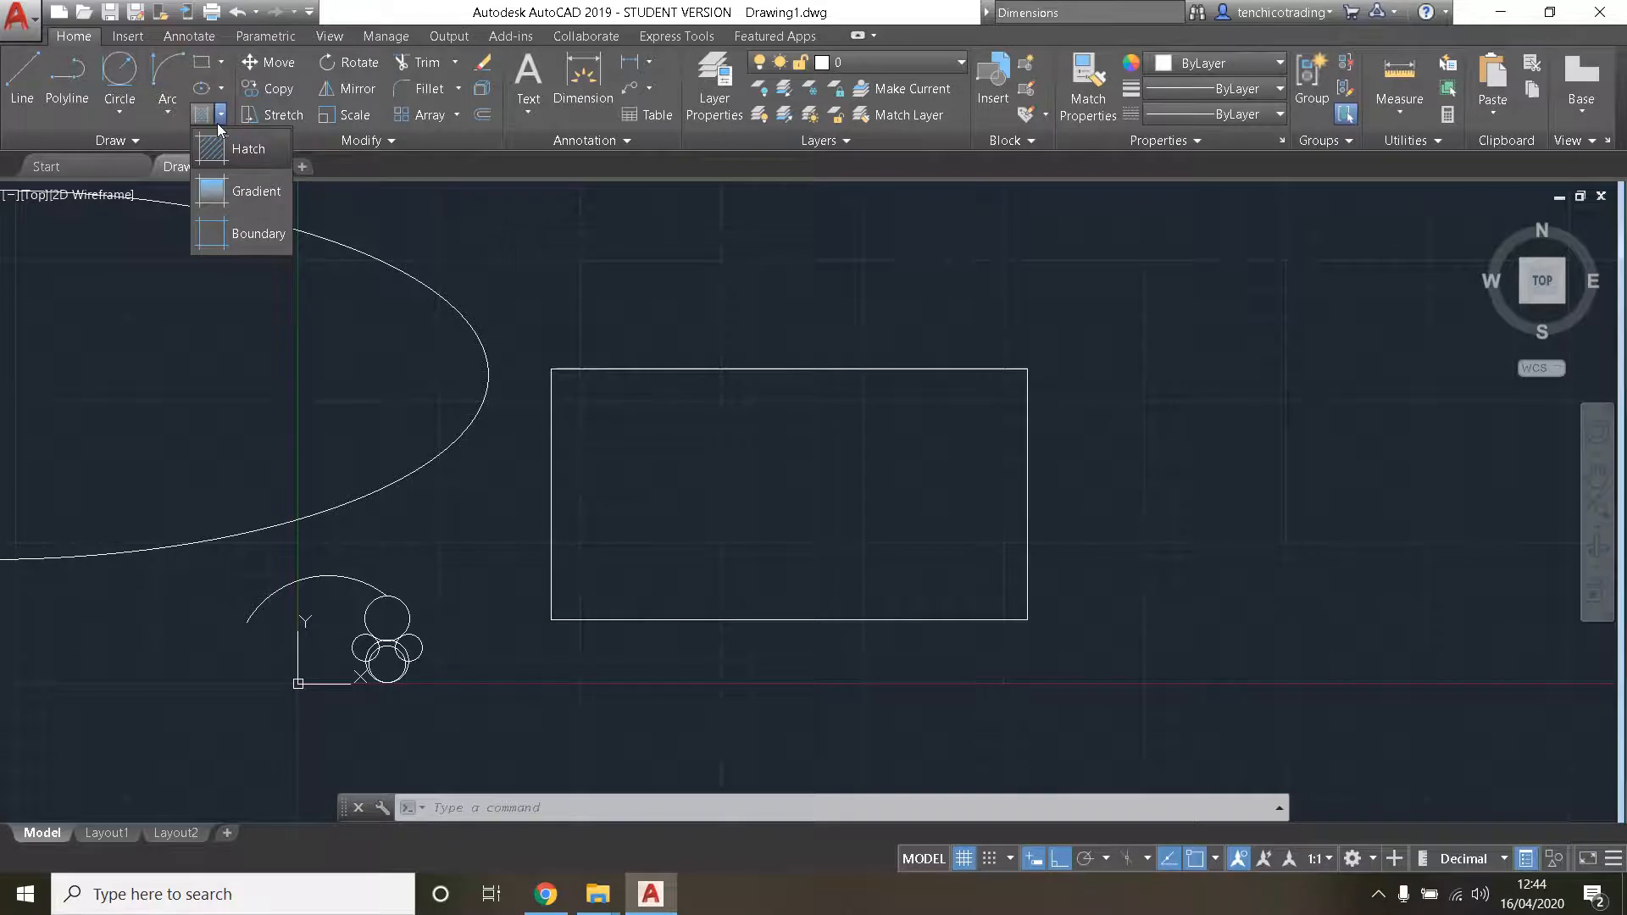
{"action": "left_click", "coordinate": [254, 154]}
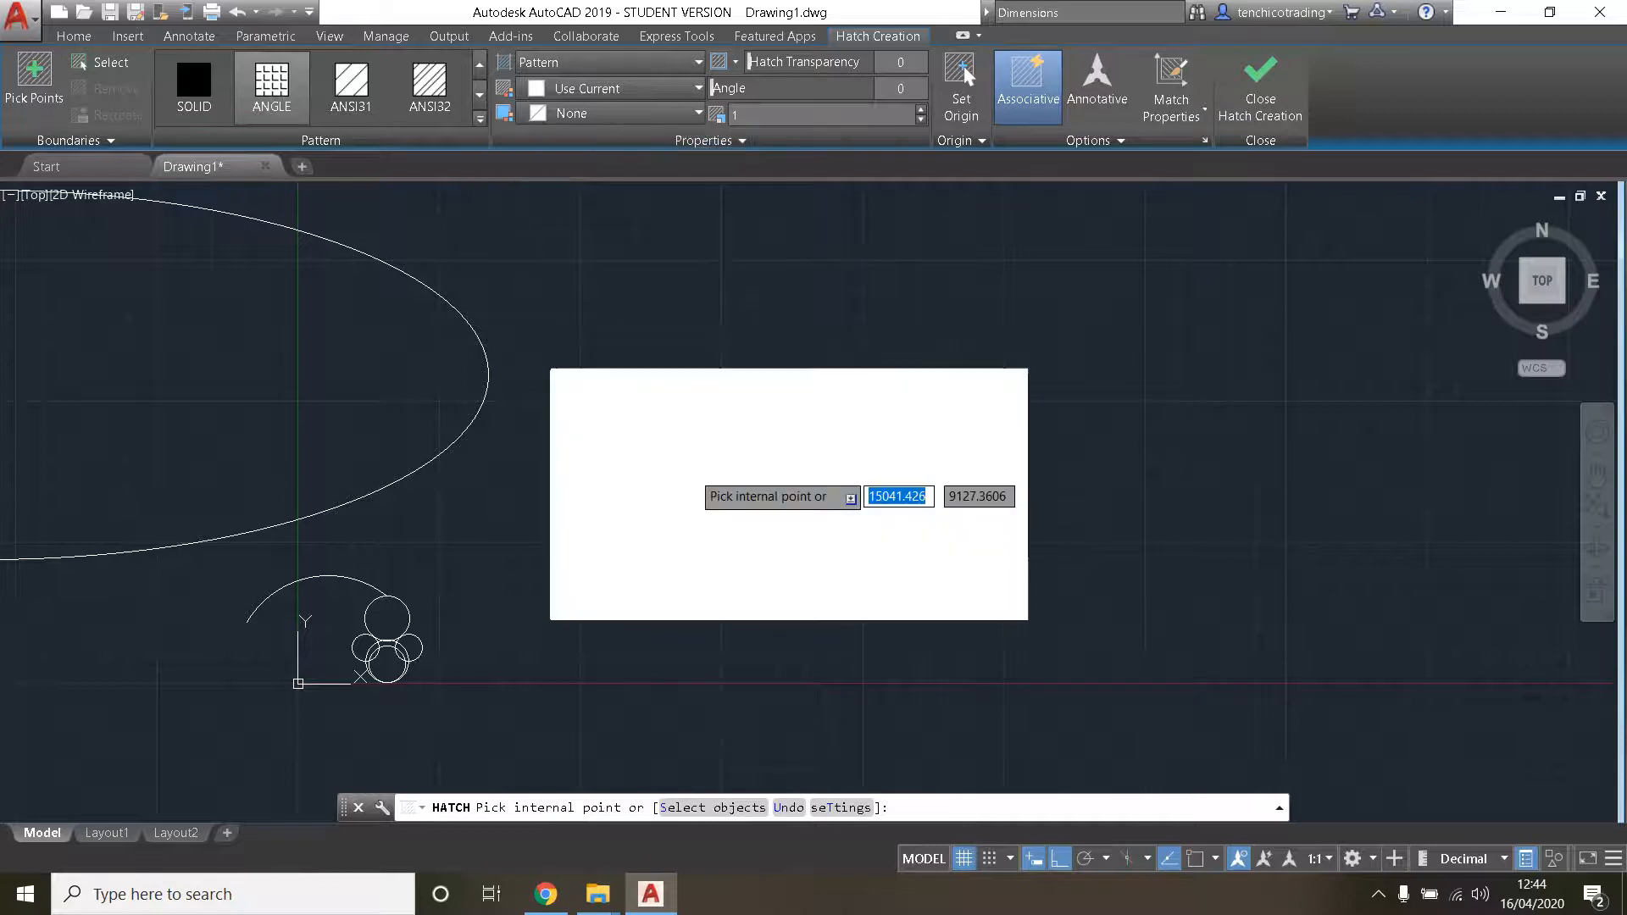
{"action": "scroll", "coordinate": [1048, 360], "scroll_direction": "up", "scroll_amount": 2}
{"action": "scroll", "coordinate": [1023, 364], "scroll_direction": "up", "scroll_amount": 2}
{"action": "scroll", "coordinate": [332, 348], "scroll_direction": "down", "scroll_amount": 2}
{"action": "middle_click_drag", "start_coordinate": [689, 685], "coordinate": [1165, 545]}
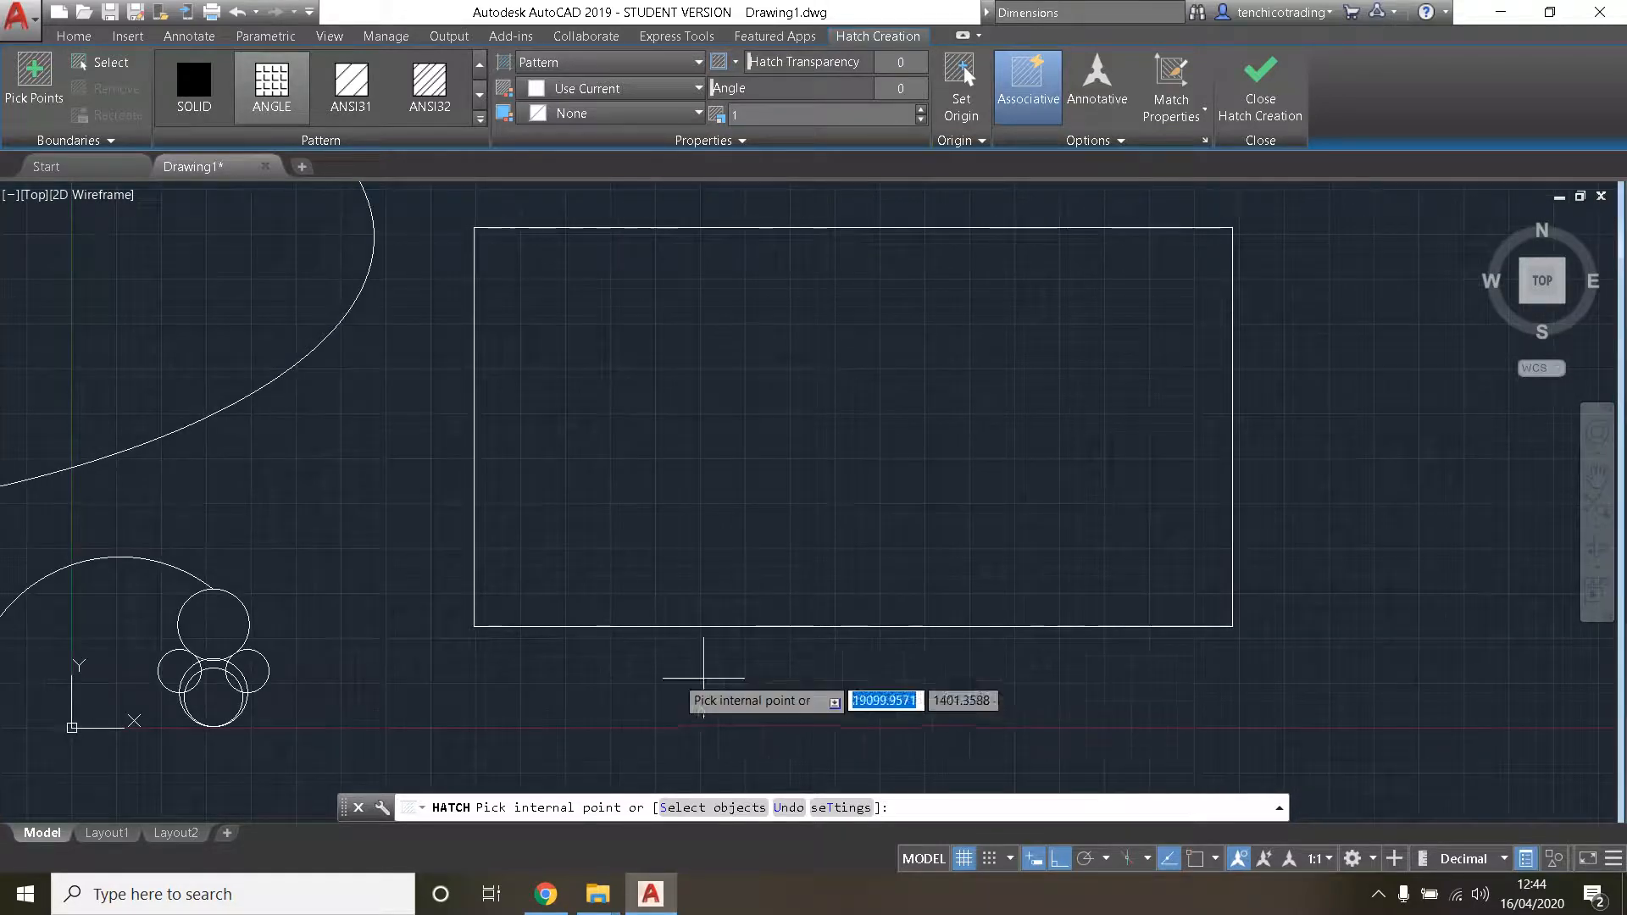
{"action": "scroll", "coordinate": [942, 495], "scroll_direction": "down", "scroll_amount": 2}
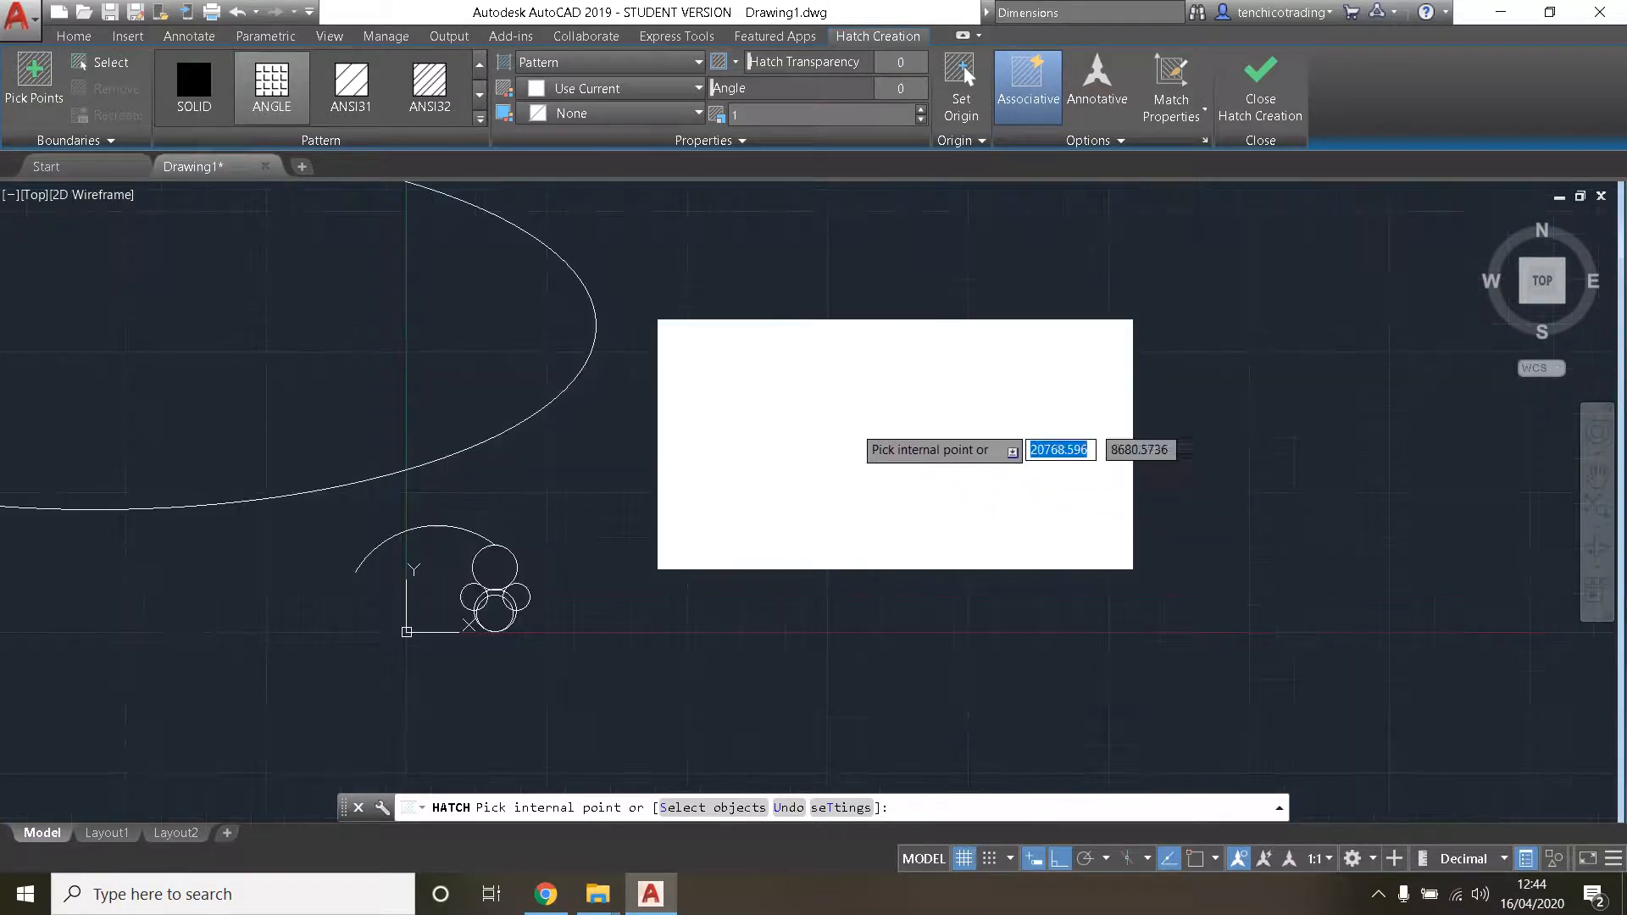
{"action": "left_click", "coordinate": [197, 107]}
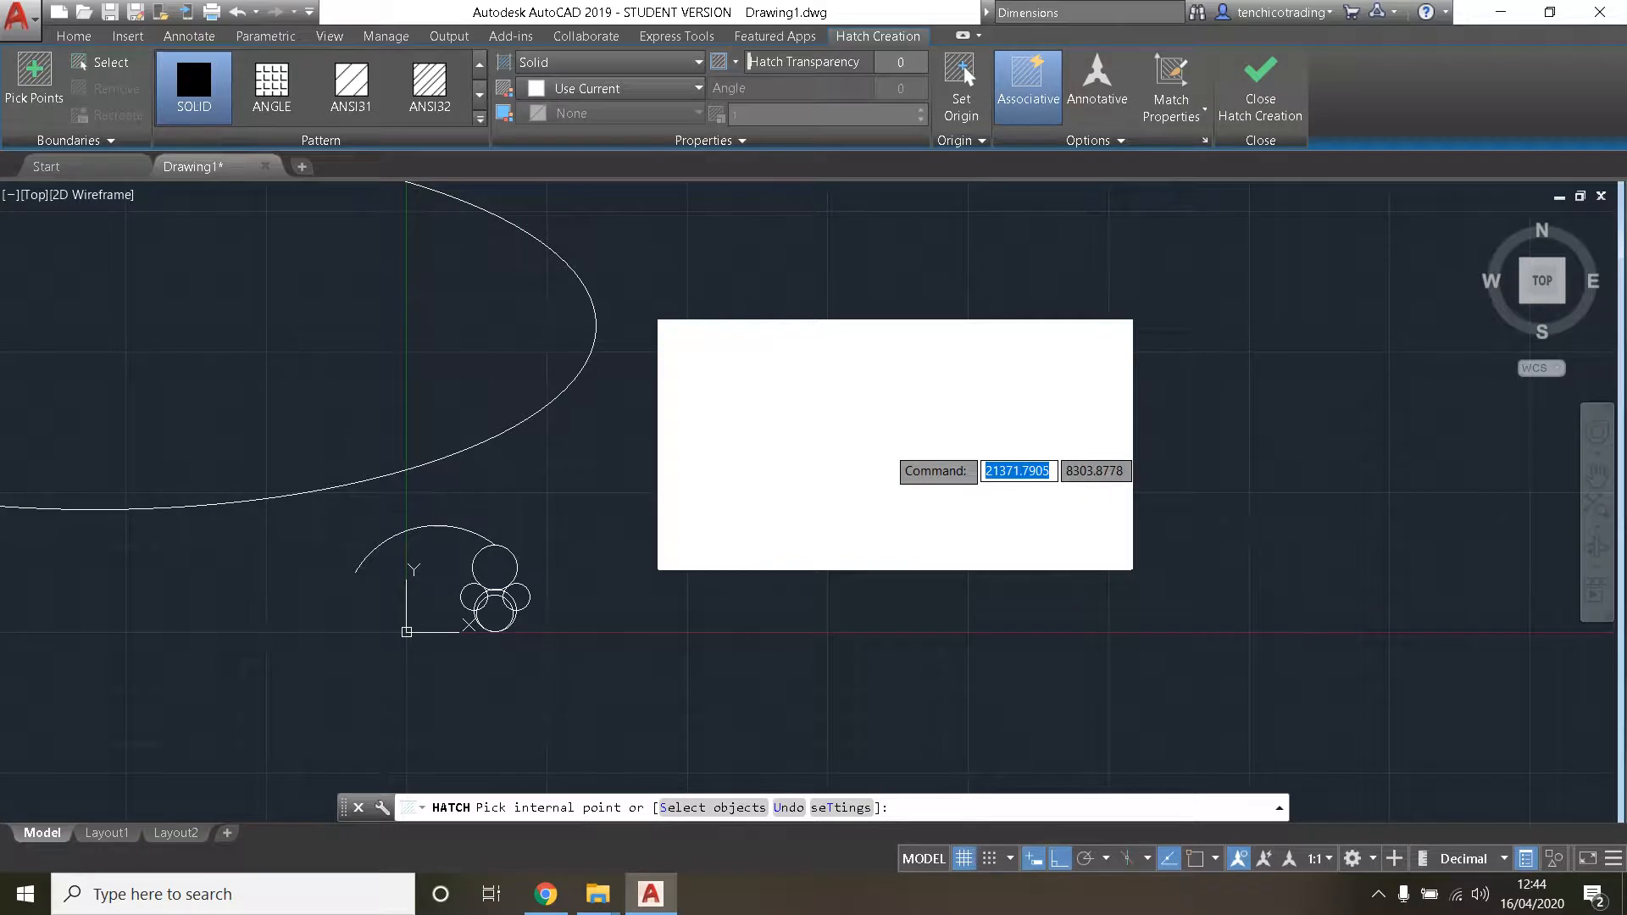
{"action": "scroll", "coordinate": [889, 446], "scroll_direction": "up", "scroll_amount": 2}
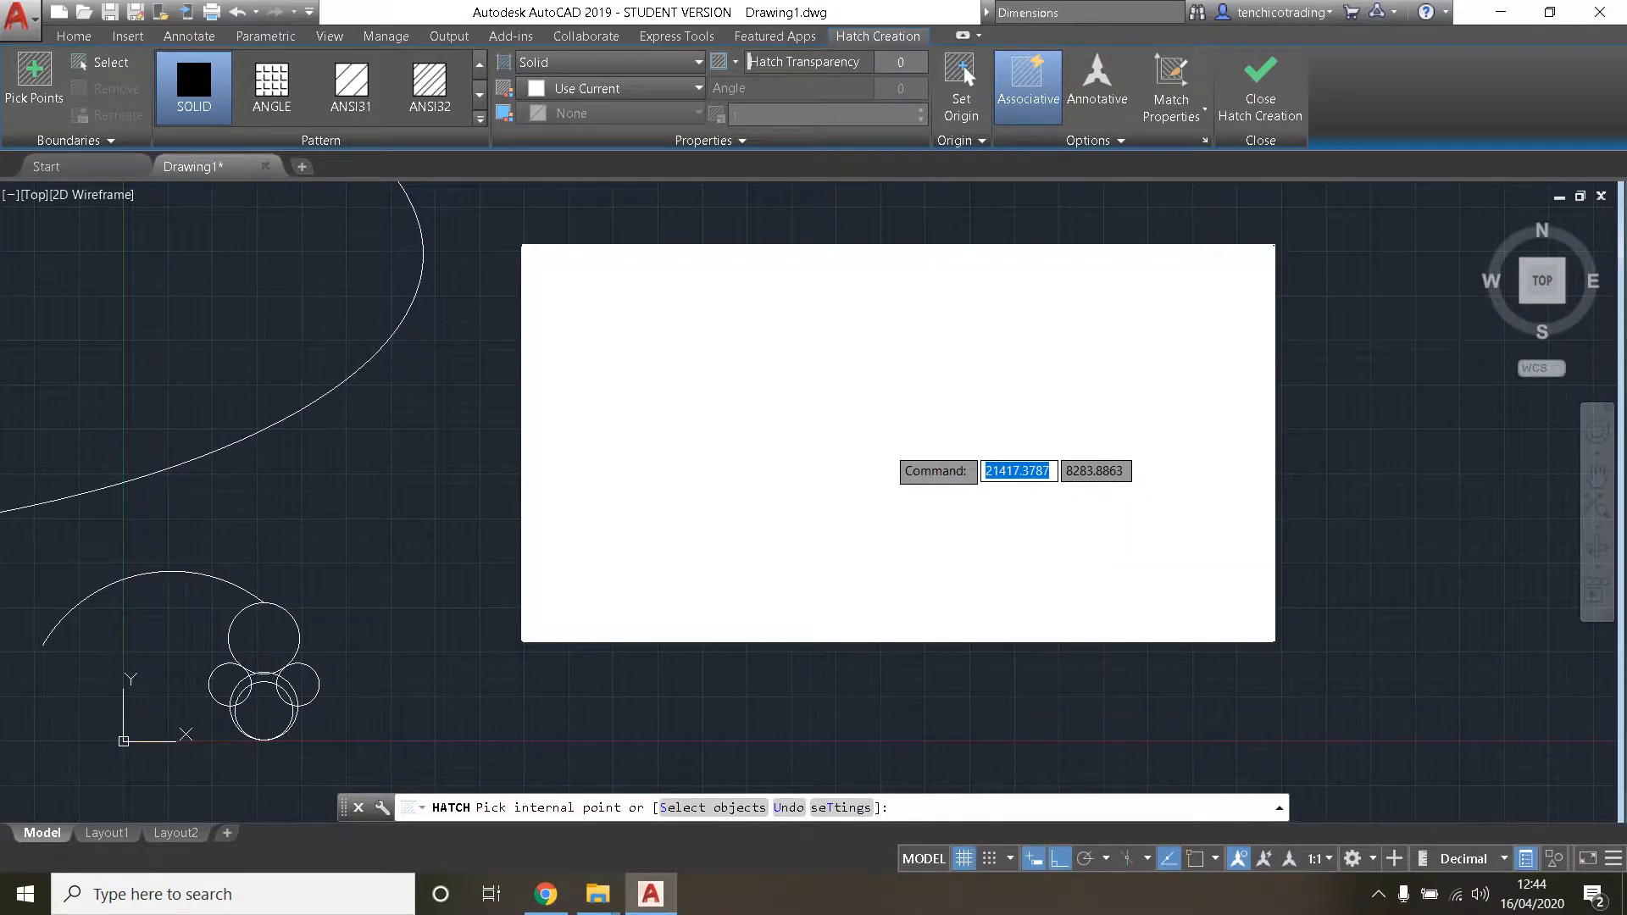
- Hatch the inside of the large rectangle with the AR-B816 brick pattern in yellow (241,235,31)
{"action": "left_click", "coordinate": [482, 119]}
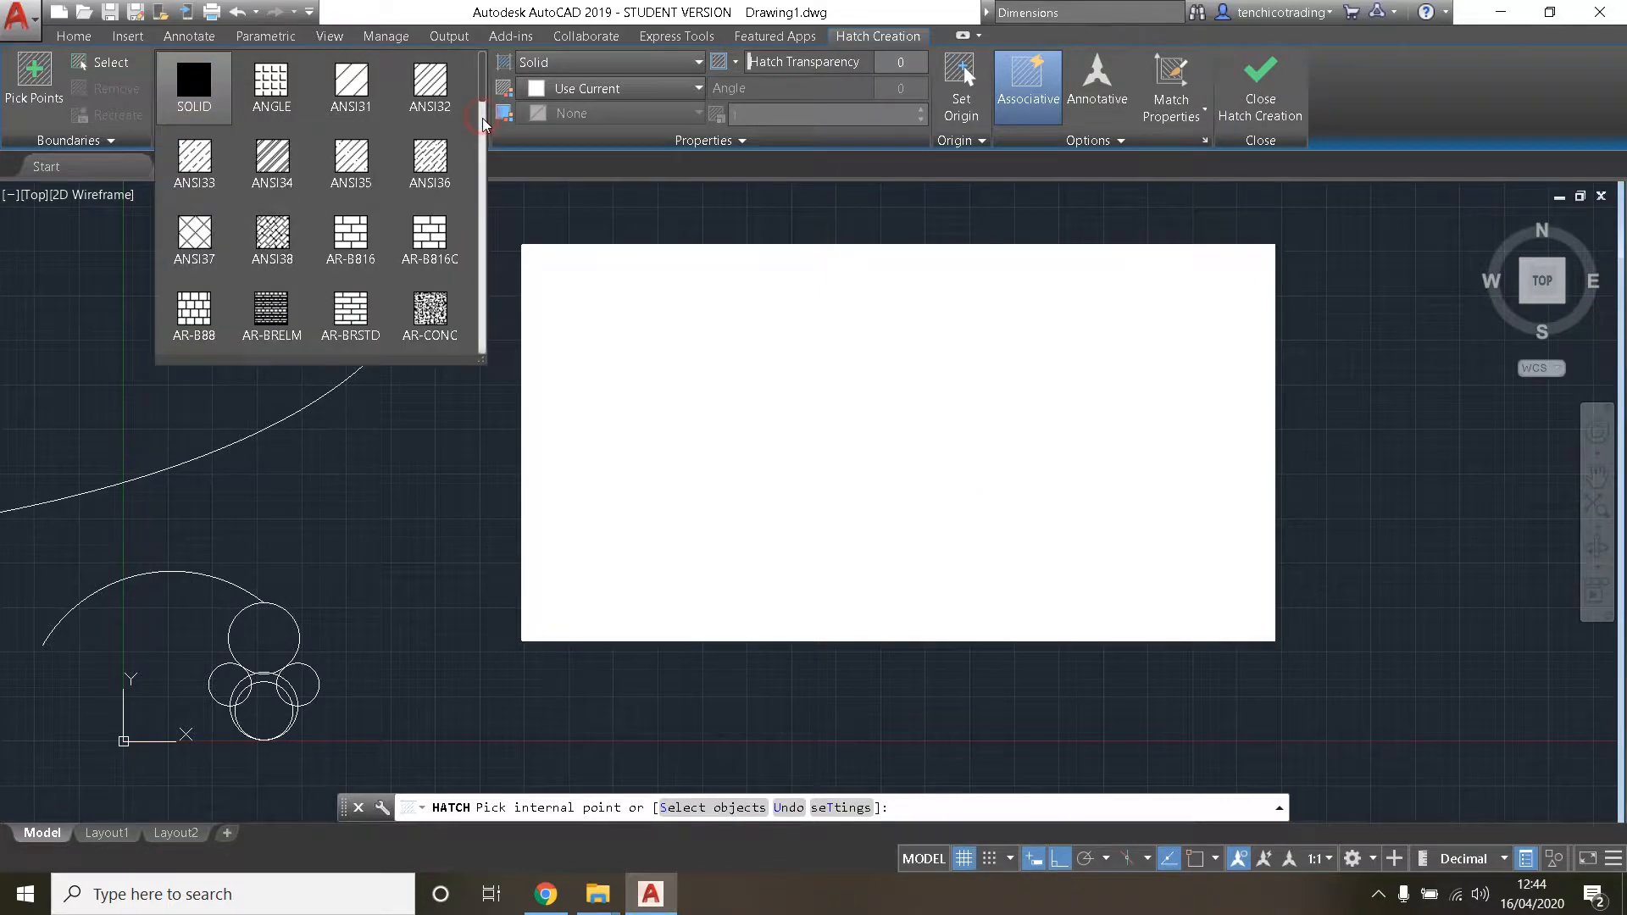
{"action": "left_click", "coordinate": [511, 143]}
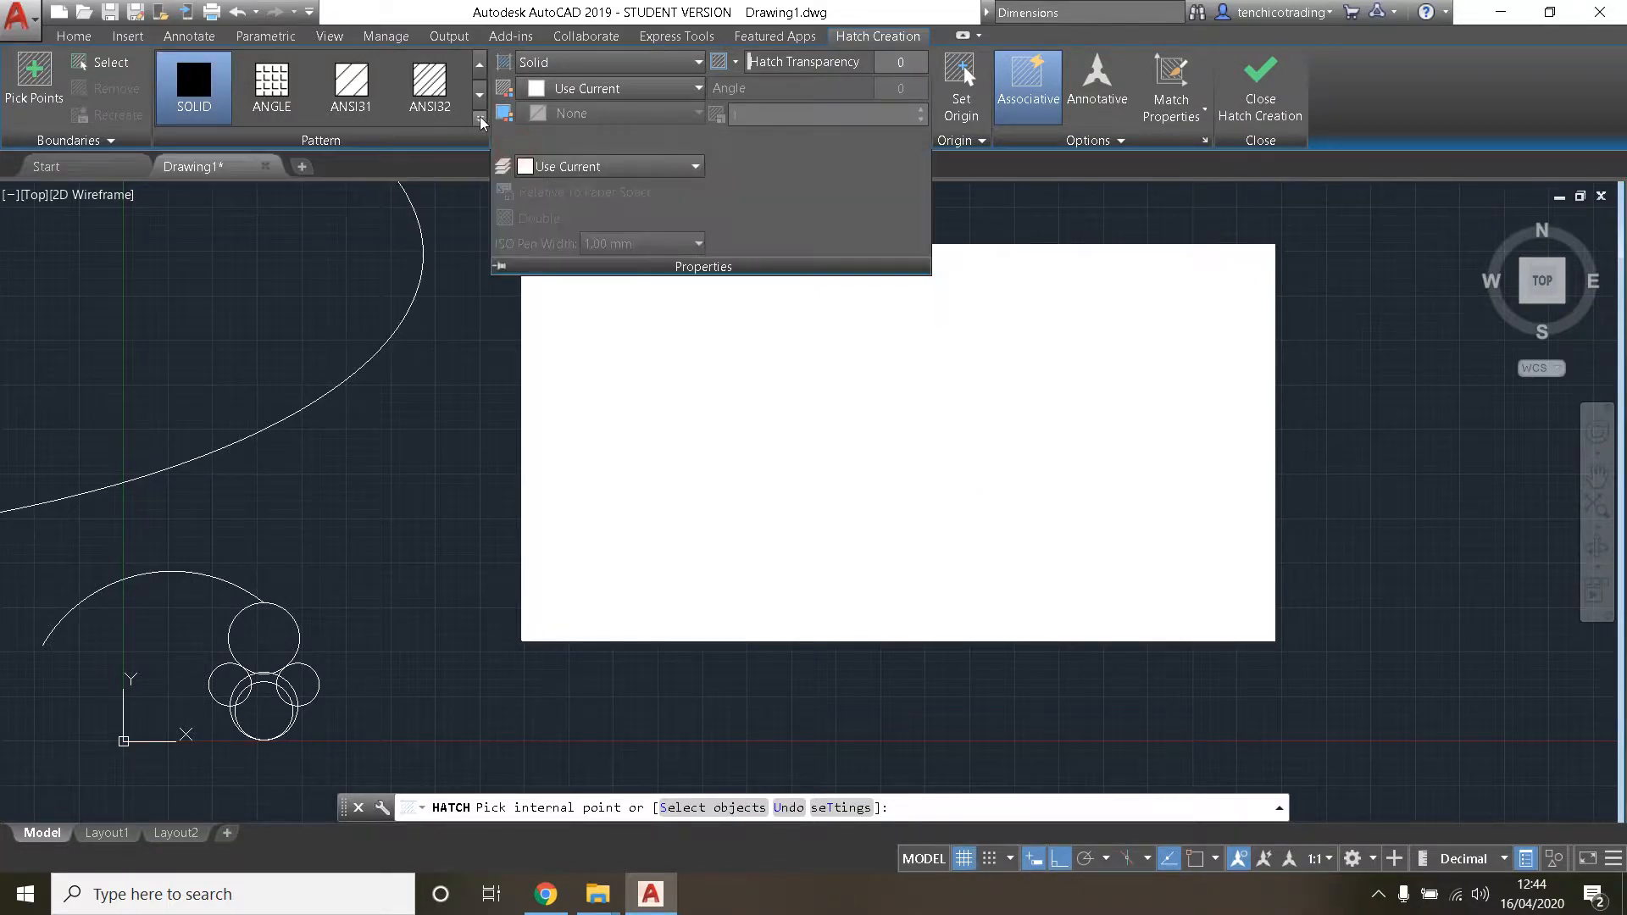
{"action": "left_click", "coordinate": [482, 121]}
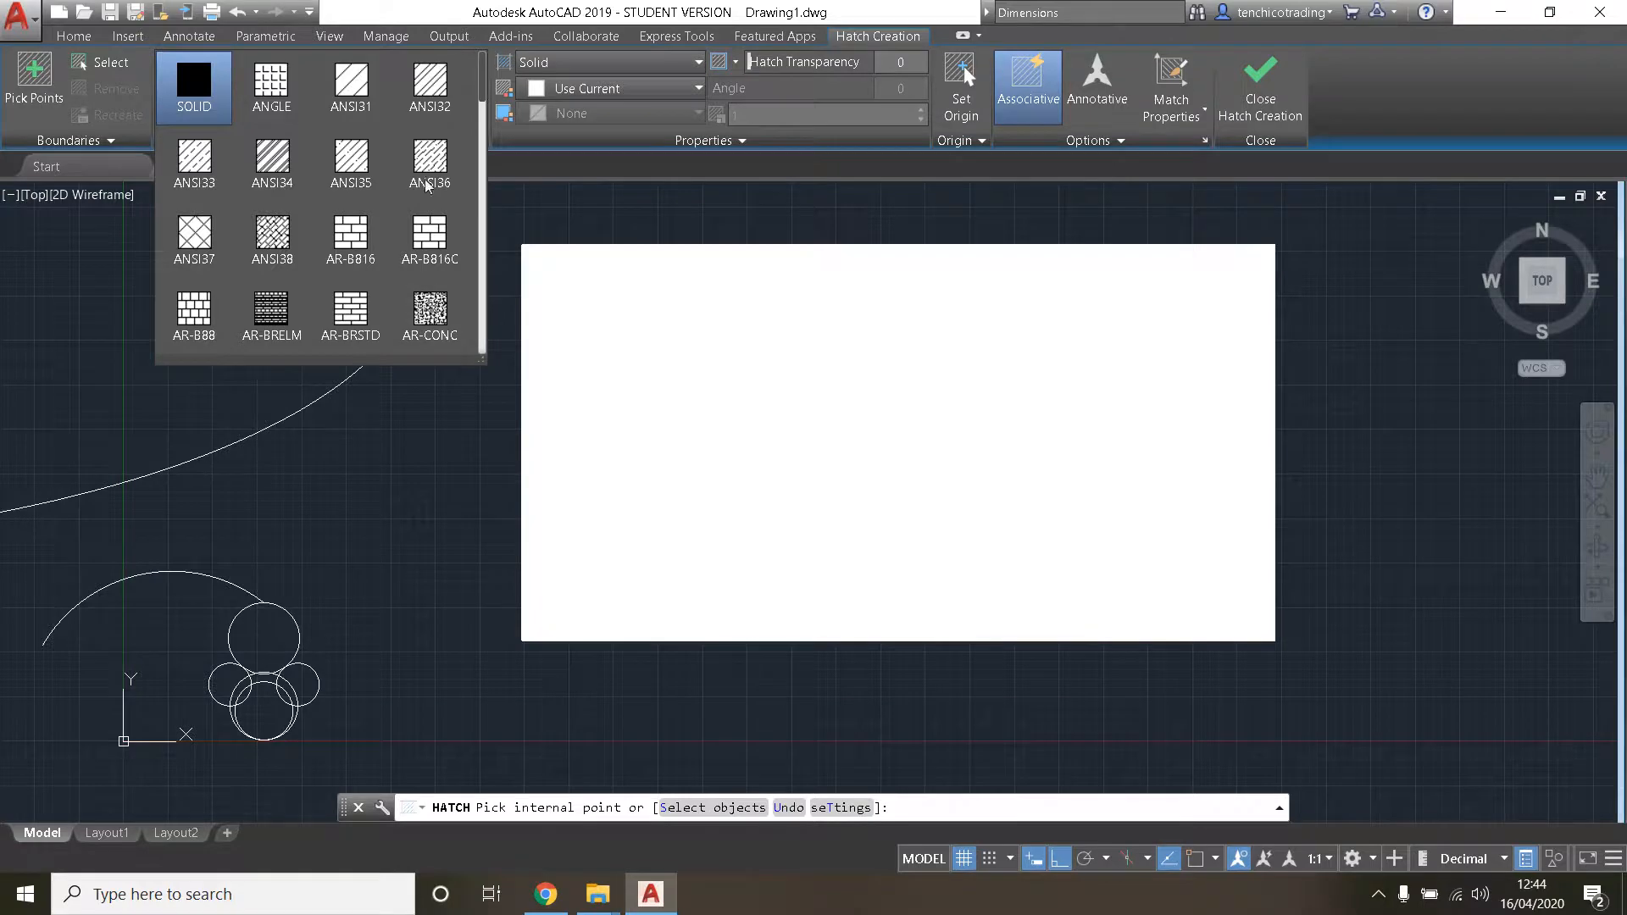
{"action": "left_click", "coordinate": [351, 244]}
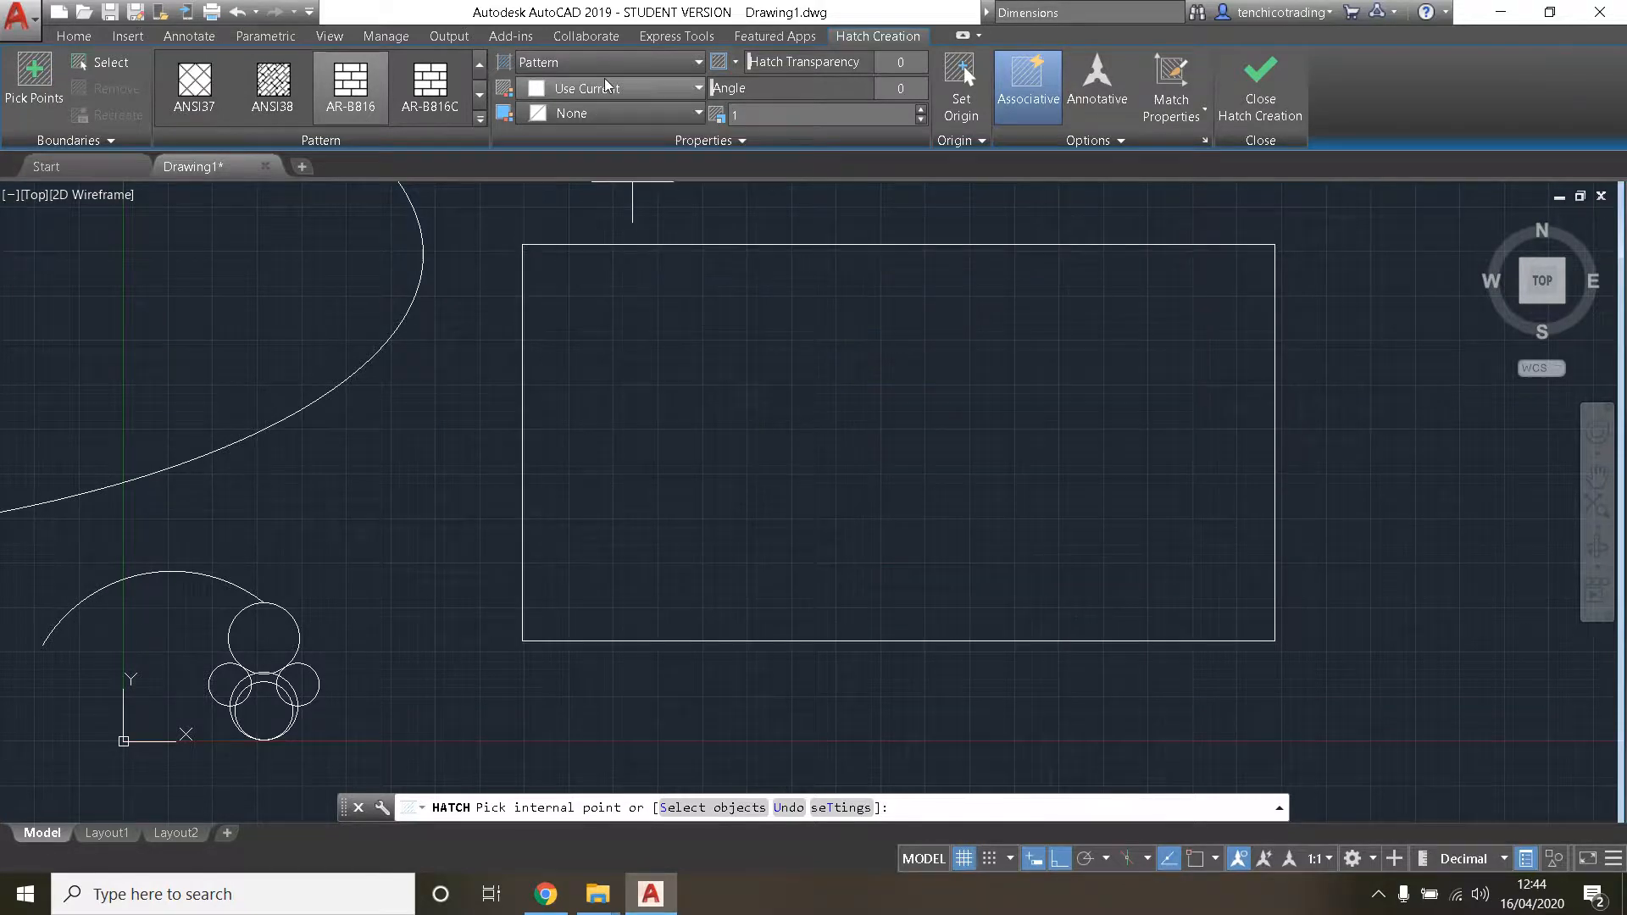
{"action": "left_click", "coordinate": [675, 94]}
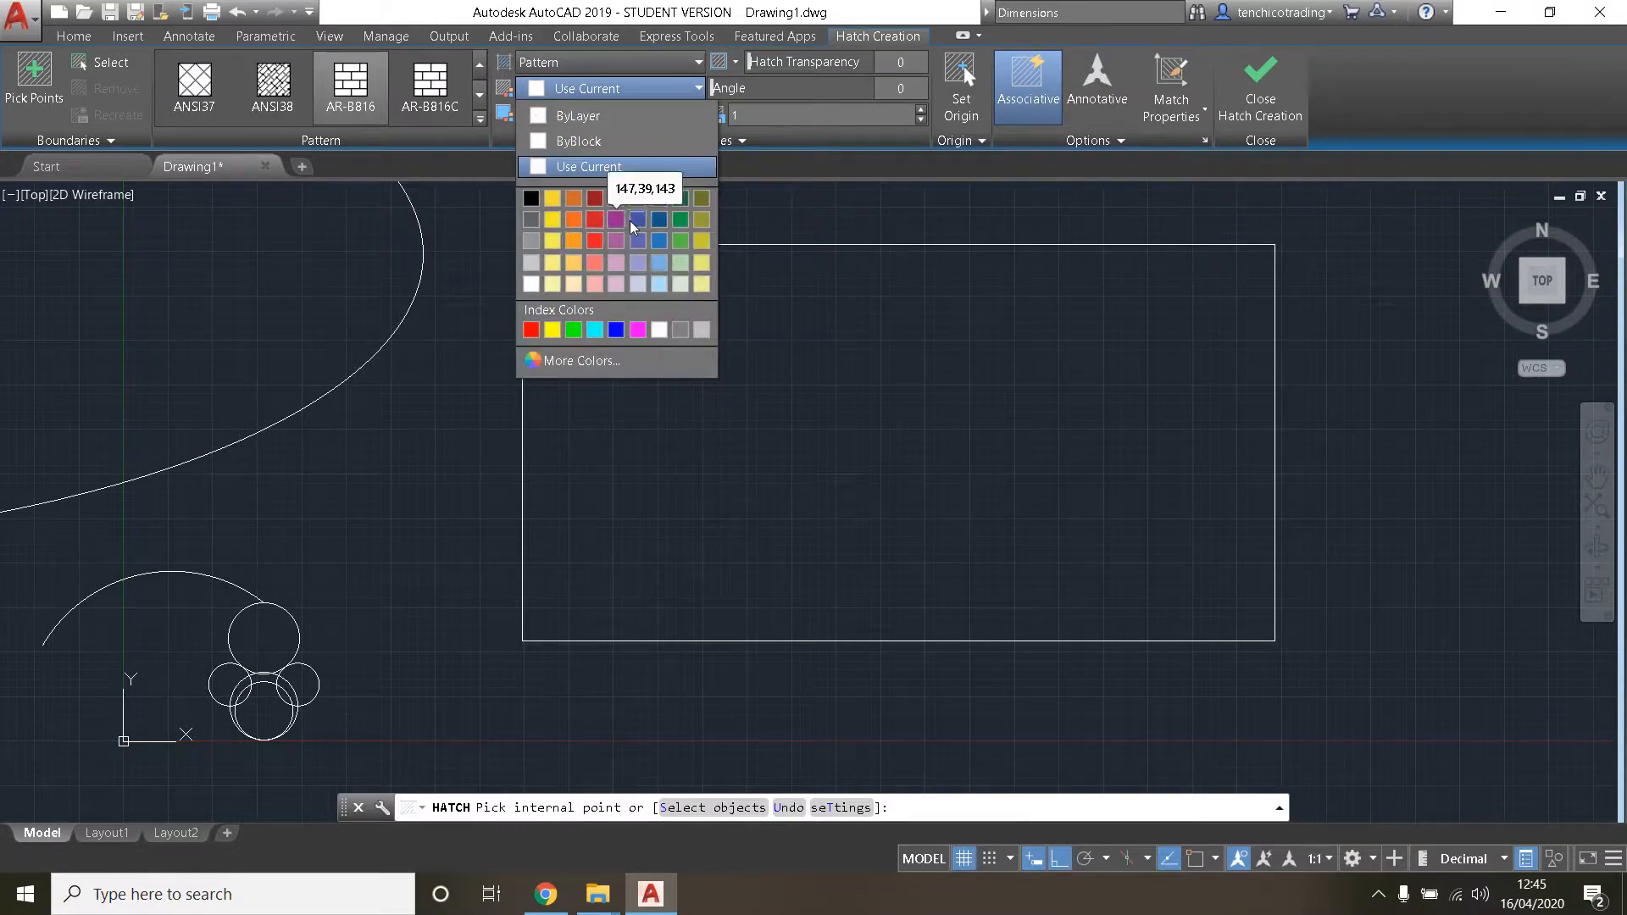
{"action": "left_click", "coordinate": [552, 220]}
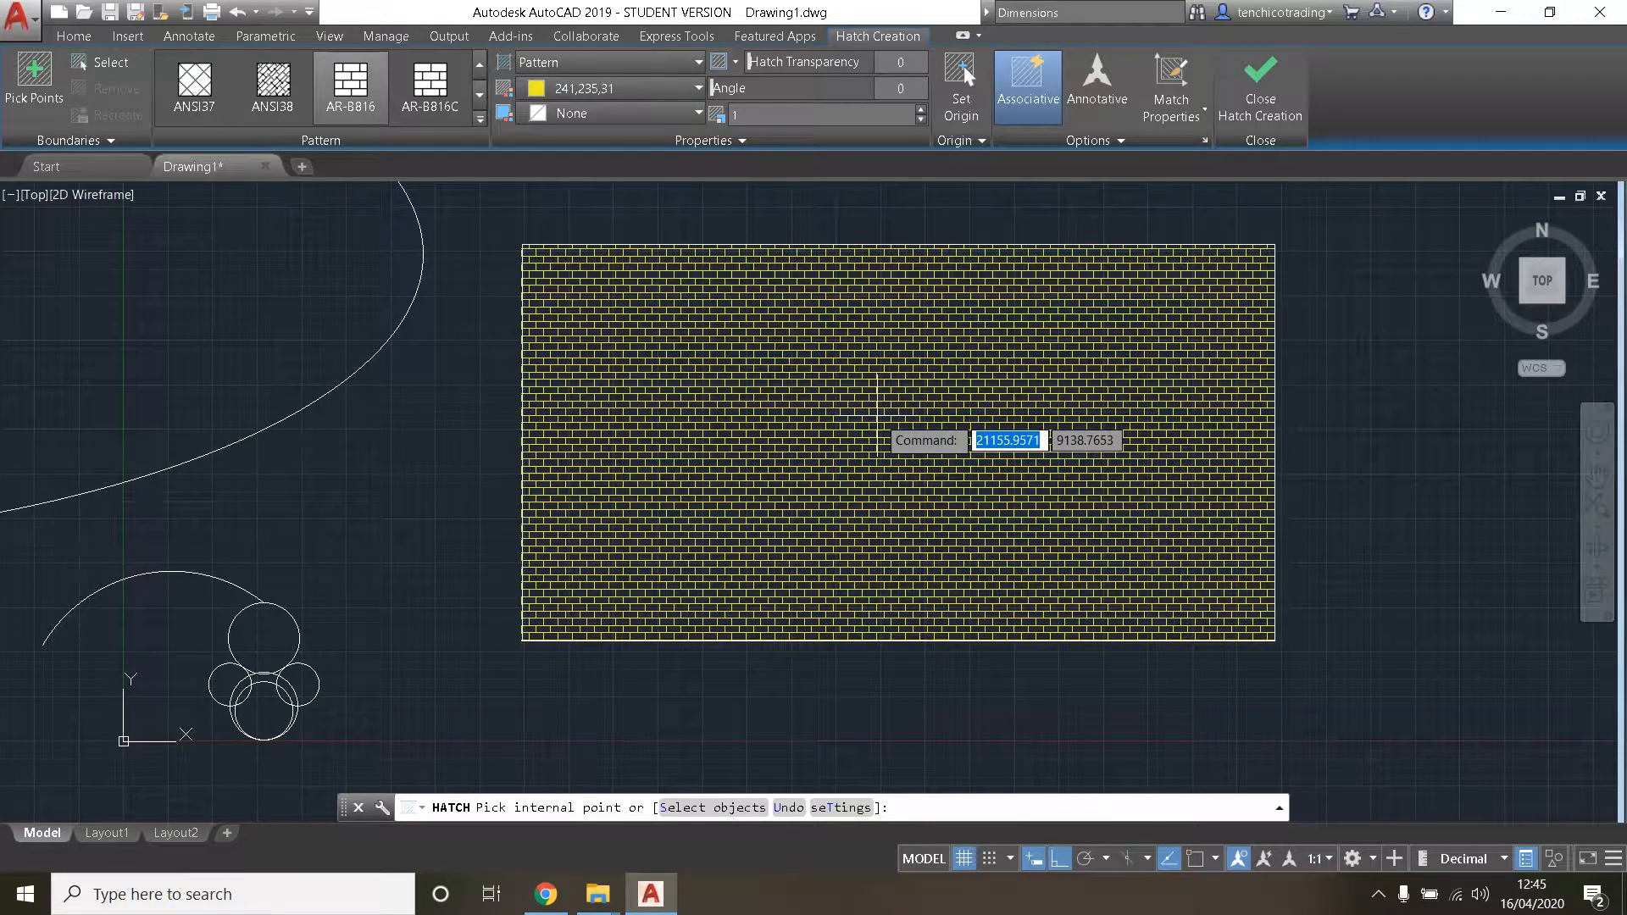
{"action": "left_click", "coordinate": [878, 428]}
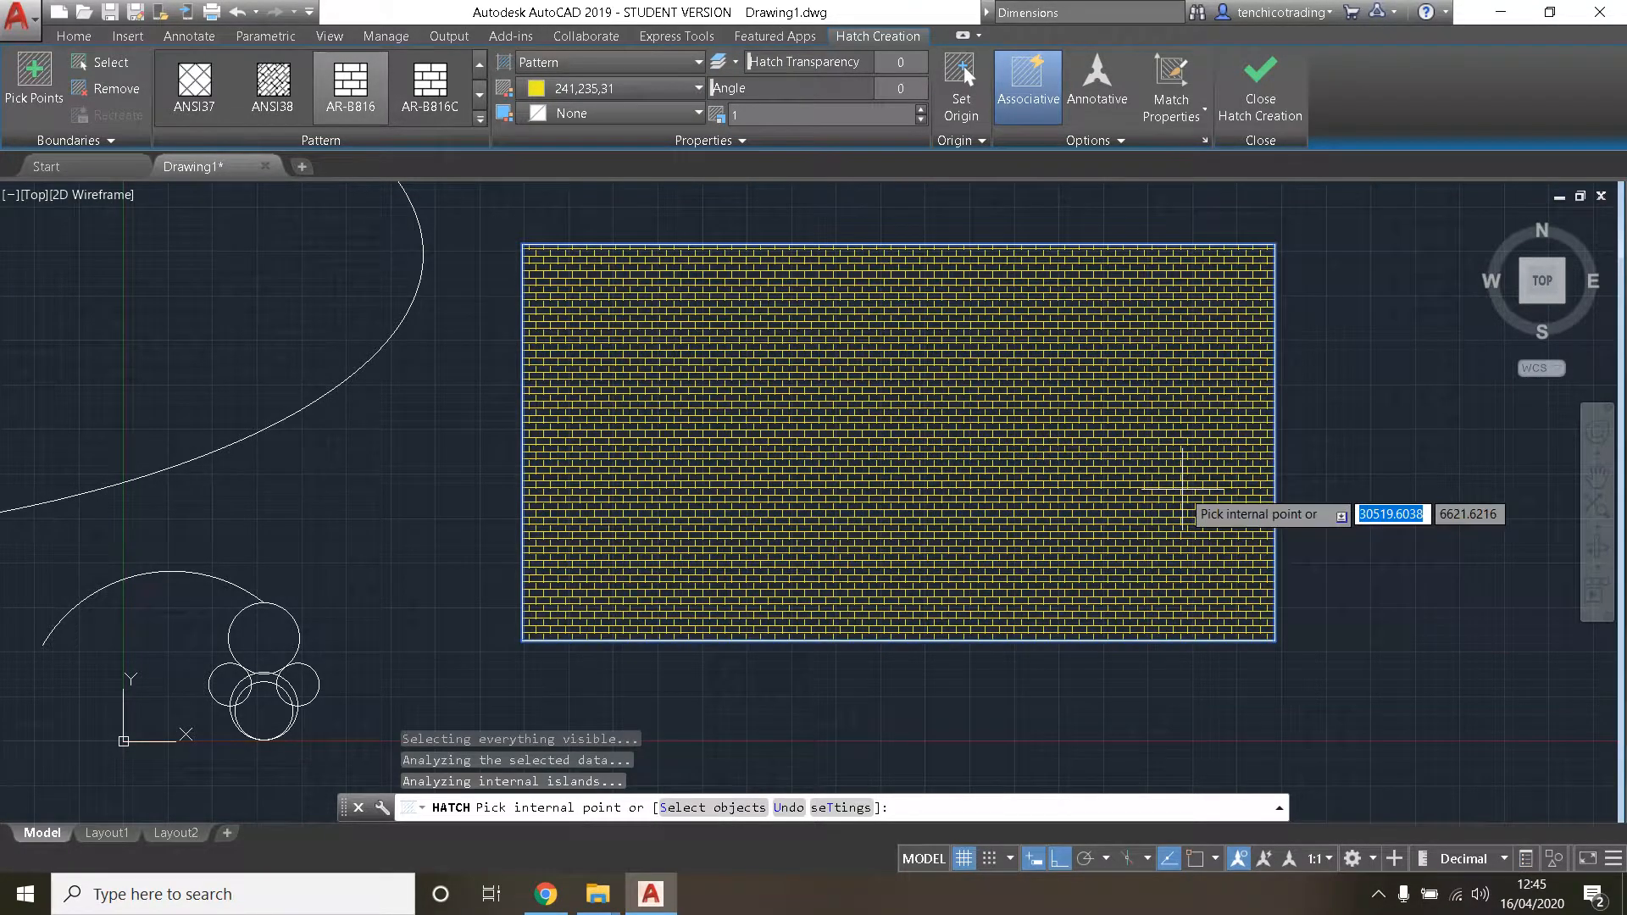
- Set the brick hatch's scale to 3 and finish the hatch
{"action": "left_click", "coordinate": [920, 121]}
{"action": "left_click", "coordinate": [921, 121]}
{"action": "left_click", "coordinate": [921, 121]}
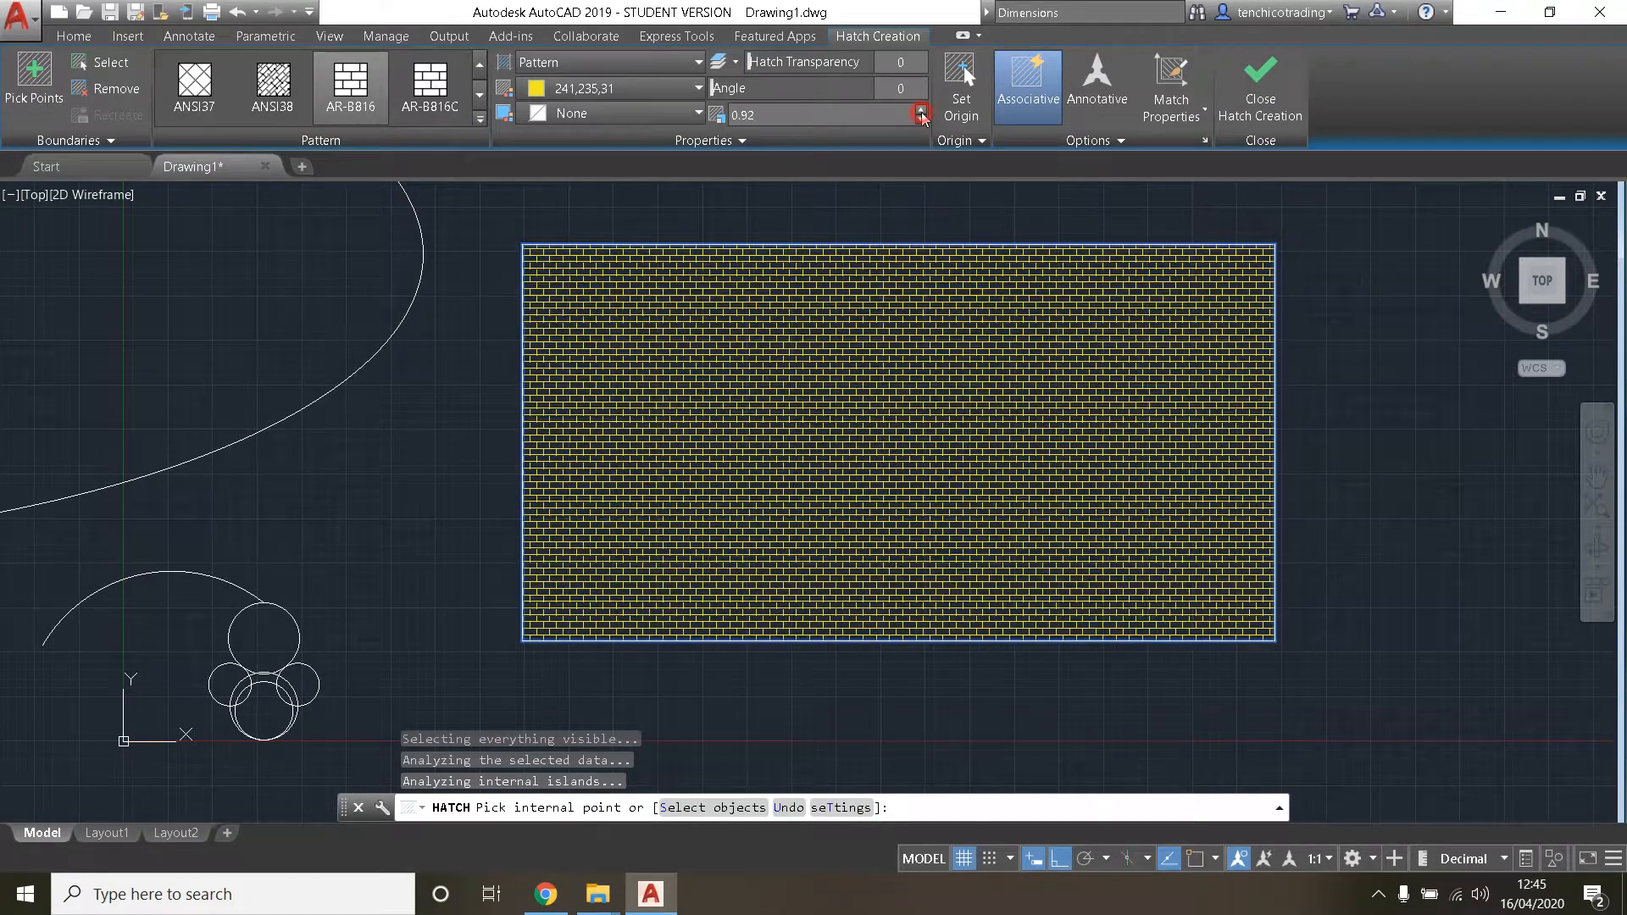
{"action": "left_click", "coordinate": [921, 109]}
{"action": "left_click", "coordinate": [921, 109]}
{"action": "left_click", "coordinate": [921, 108]}
{"action": "left_click", "coordinate": [921, 108]}
{"action": "left_click", "coordinate": [921, 108]}
{"action": "left_click", "coordinate": [921, 109]}
{"action": "left_click", "coordinate": [921, 108]}
{"action": "left_click", "coordinate": [921, 109]}
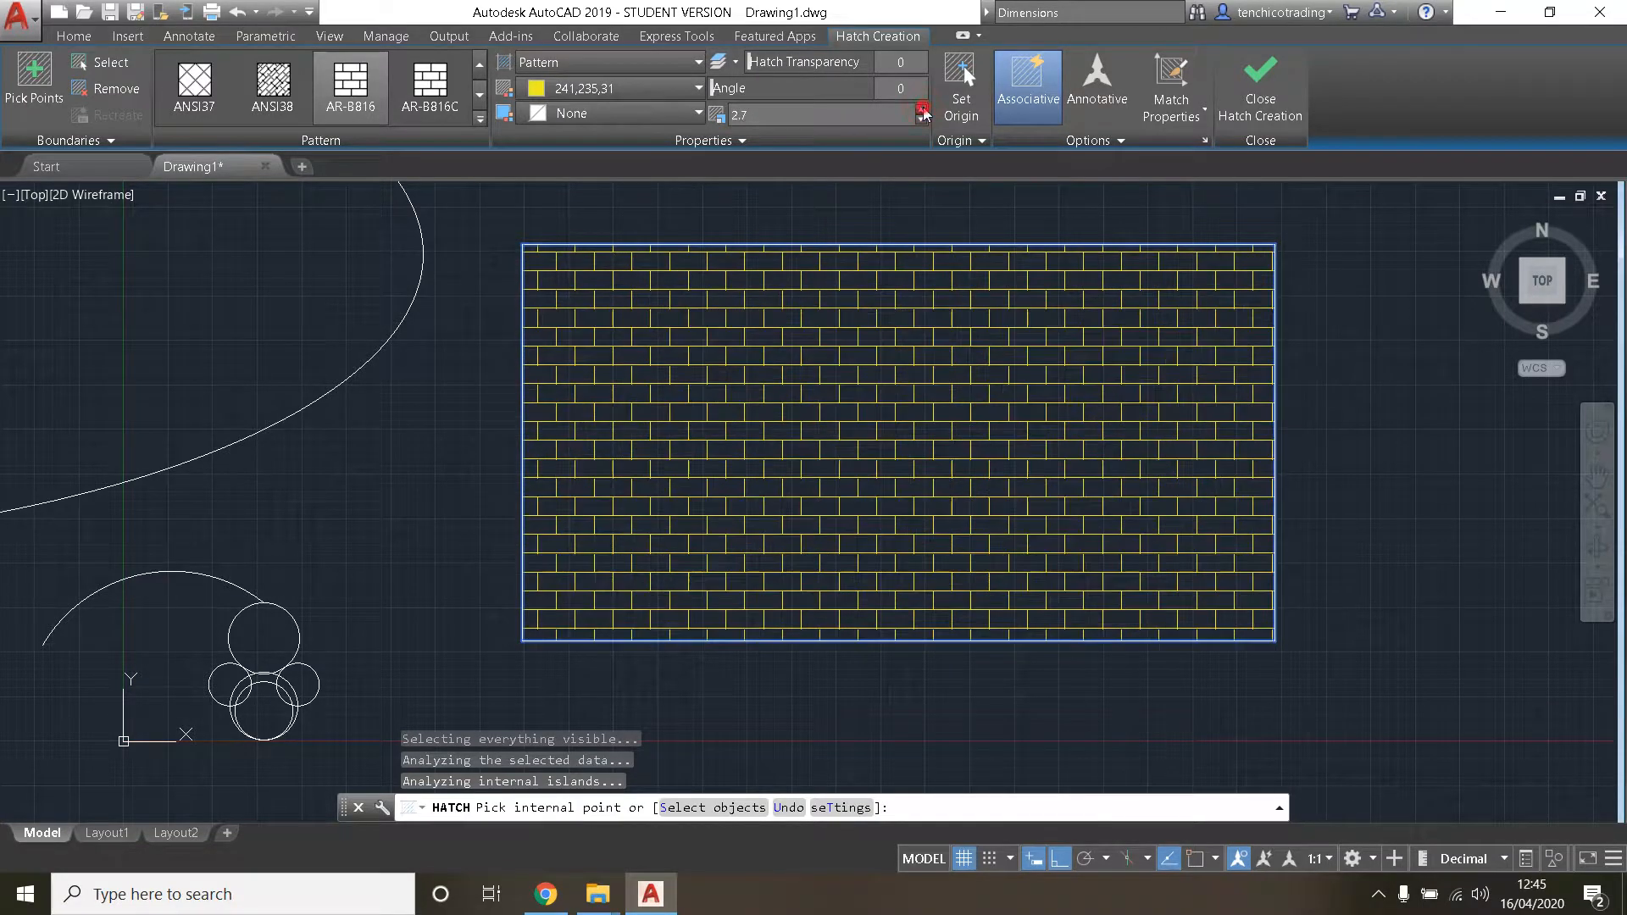
{"action": "left_click", "coordinate": [920, 109]}
{"action": "left_click", "coordinate": [921, 109]}
{"action": "left_click", "coordinate": [921, 109]}
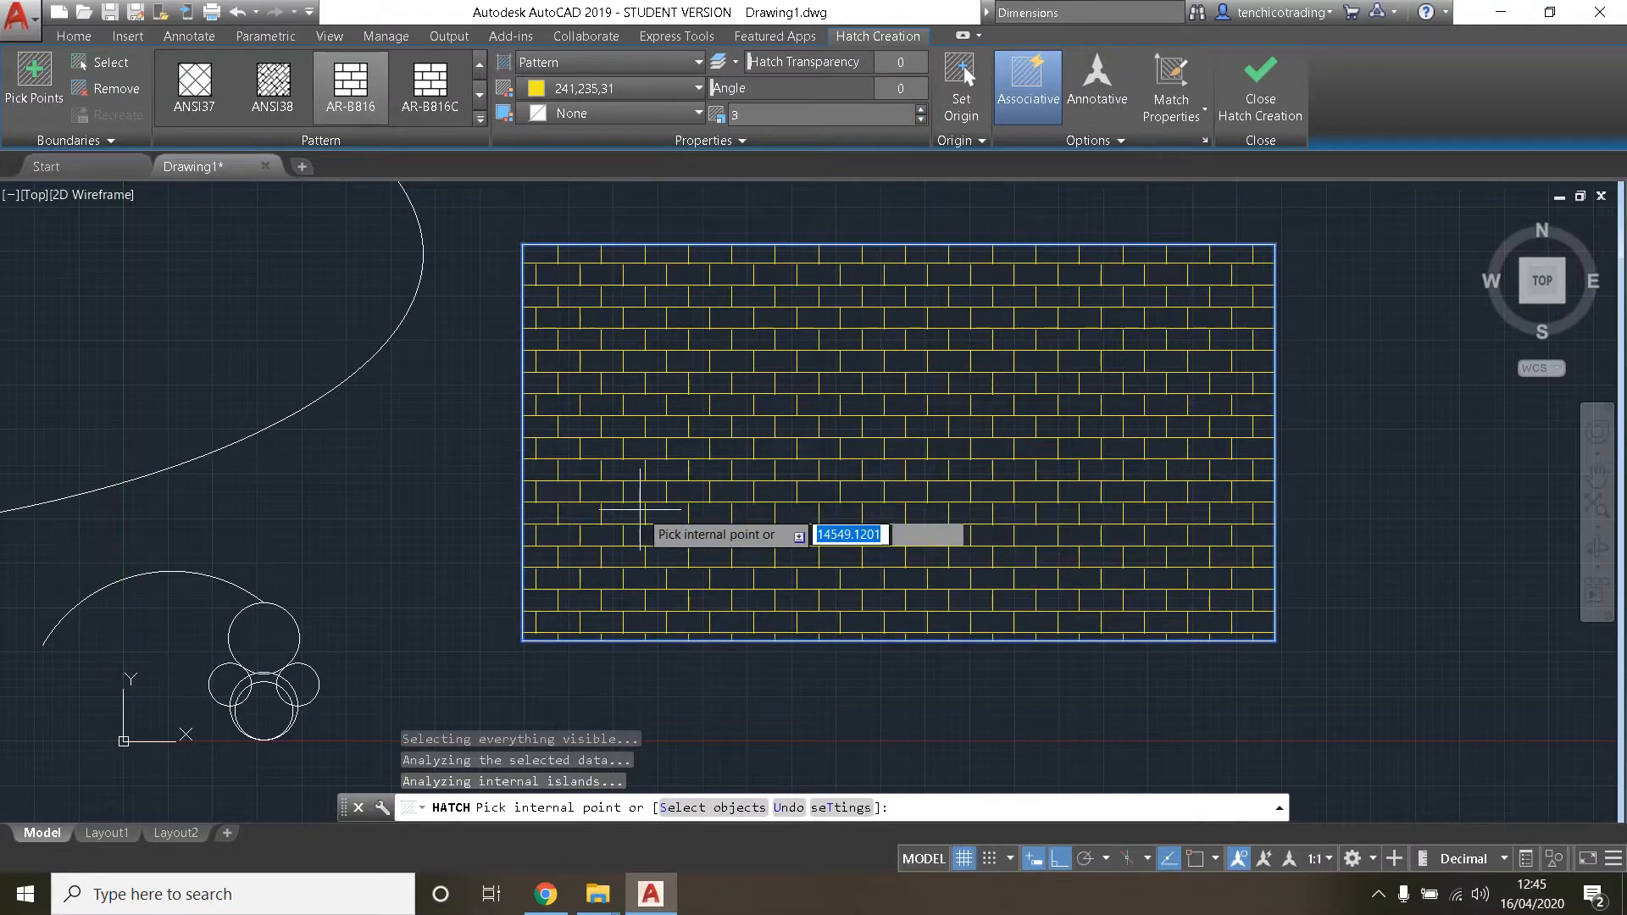
{"action": "left_click", "coordinate": [1252, 119]}
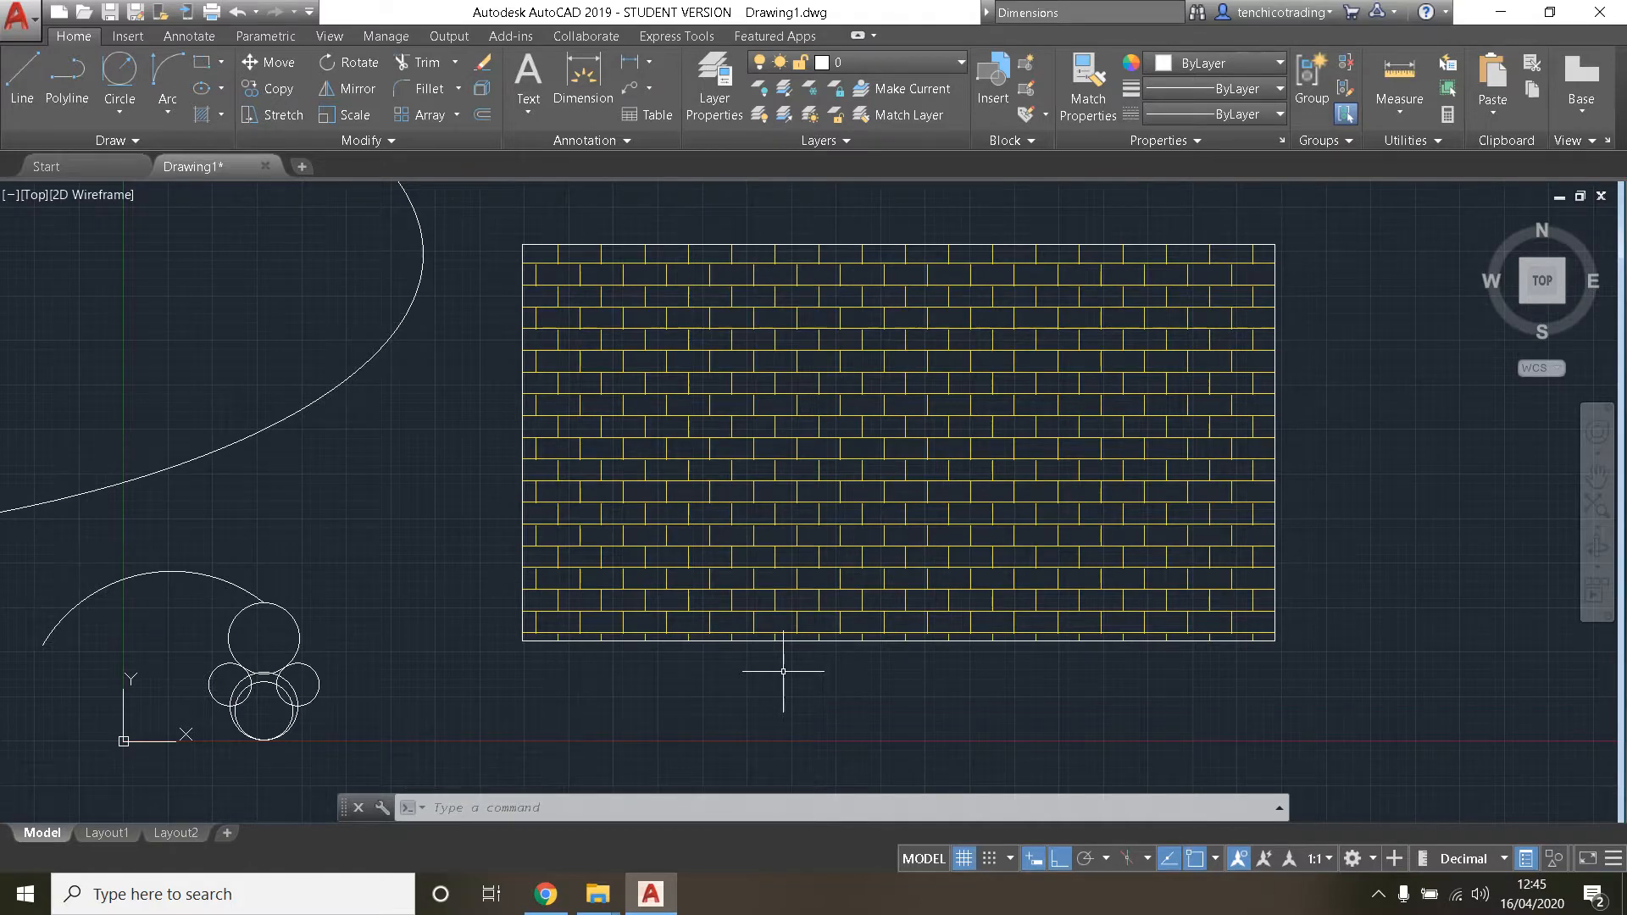
{"action": "left_click", "coordinate": [115, 140]}
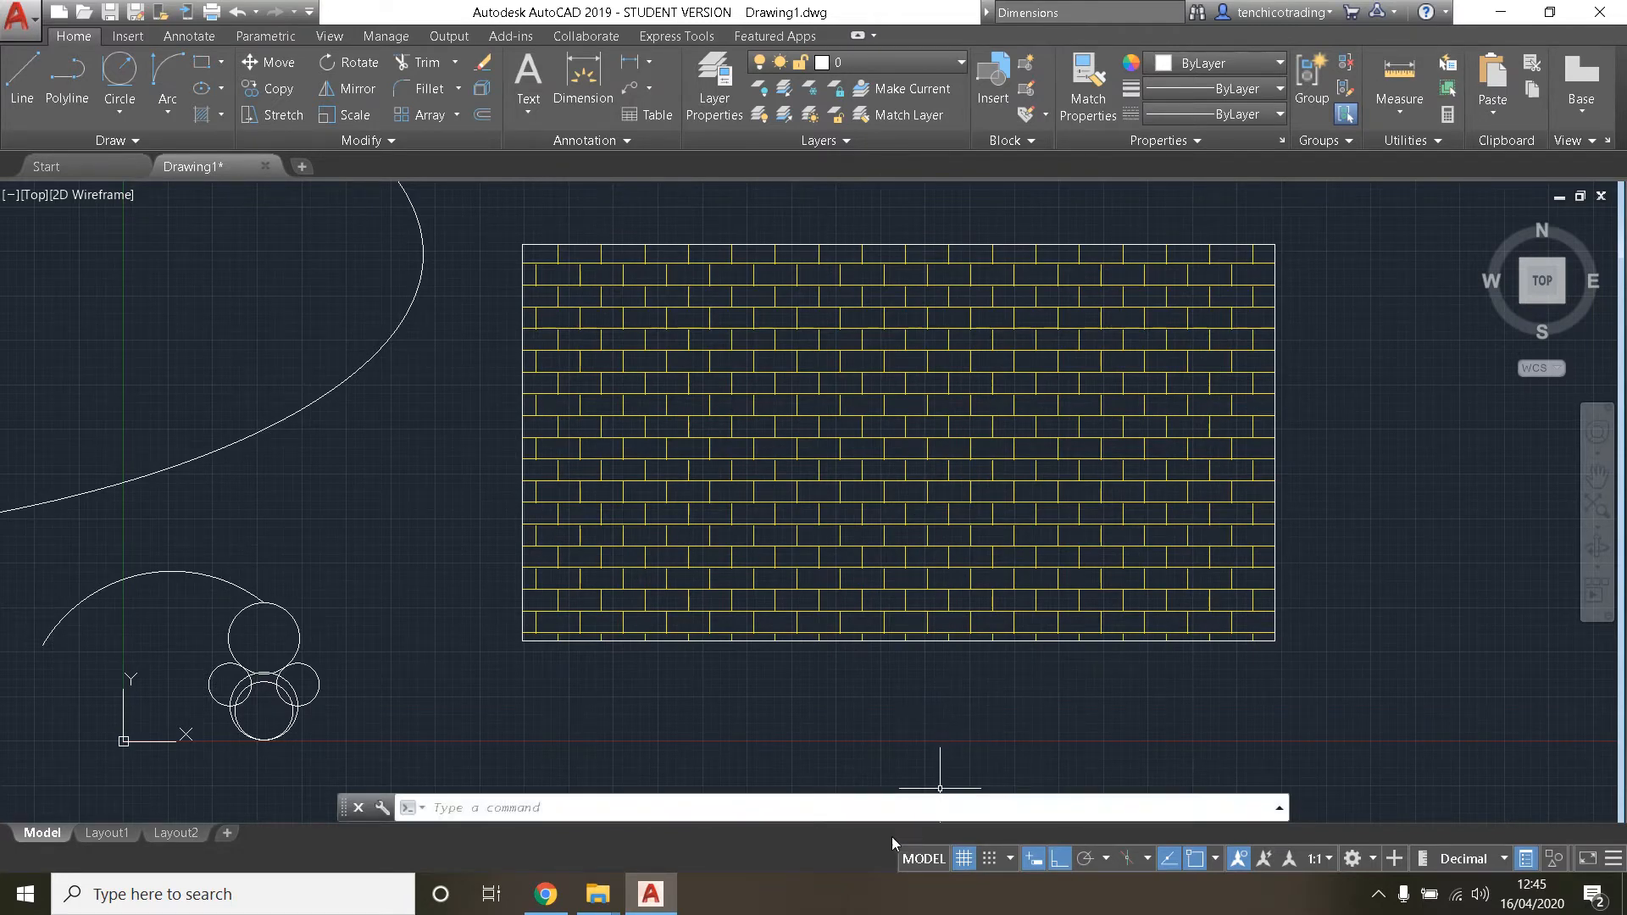
{"action": "left_click", "coordinate": [872, 913]}
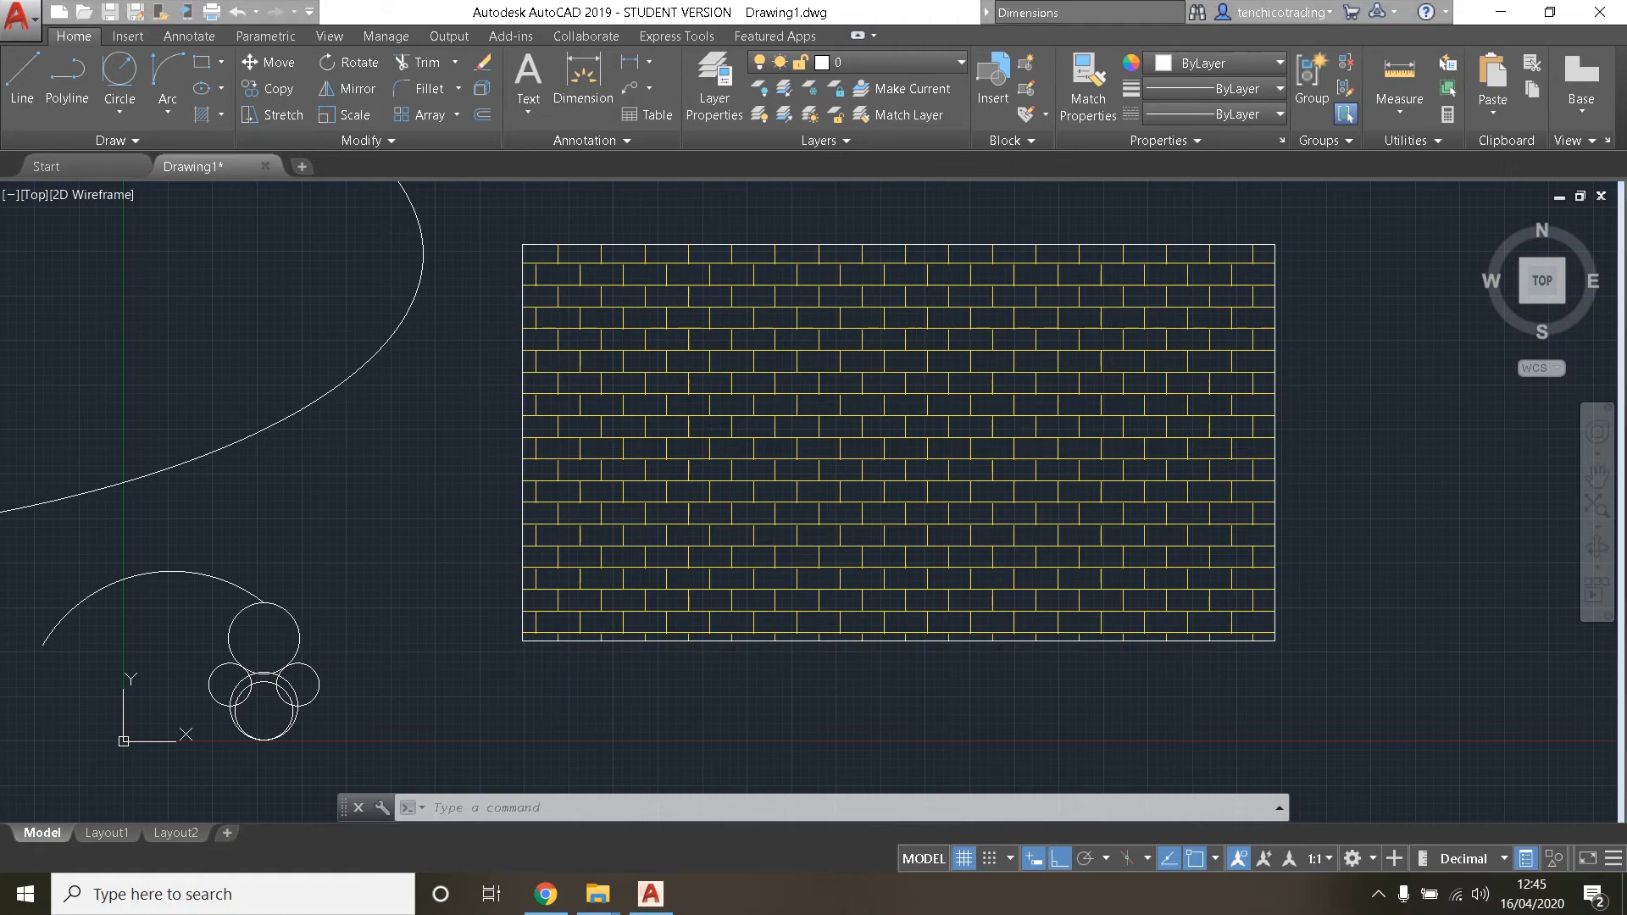